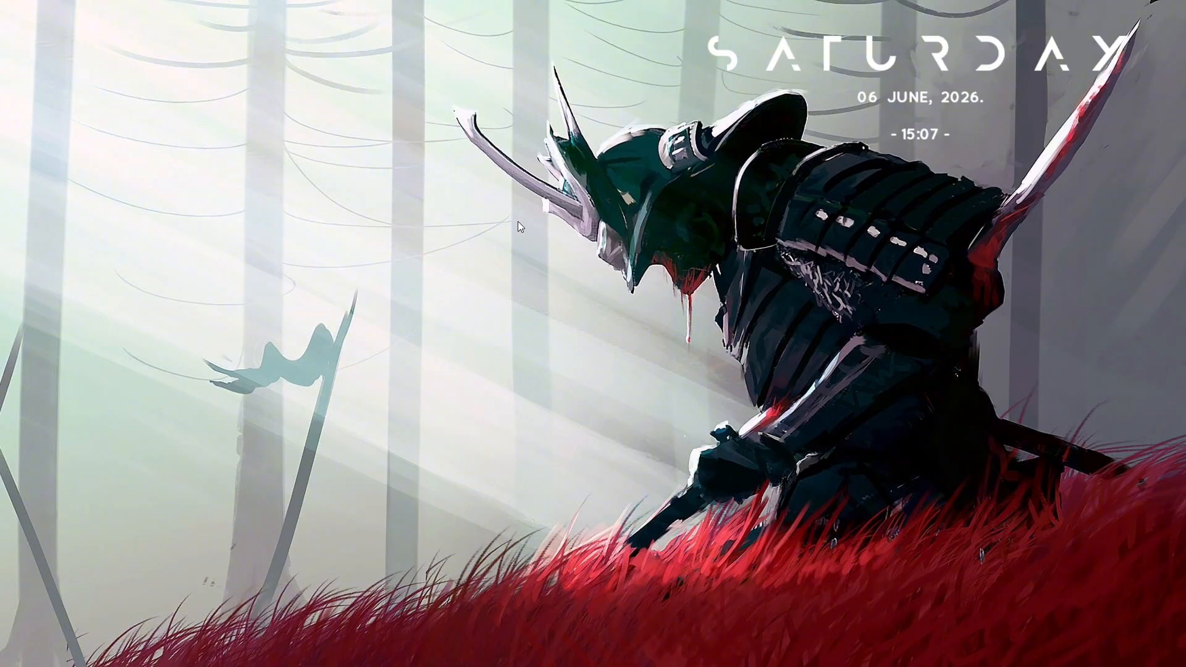
# - Launch ArcMap and dismiss the Getting Started dialog to work in an empty untitled map
pyautogui.moveTo(811, 665)
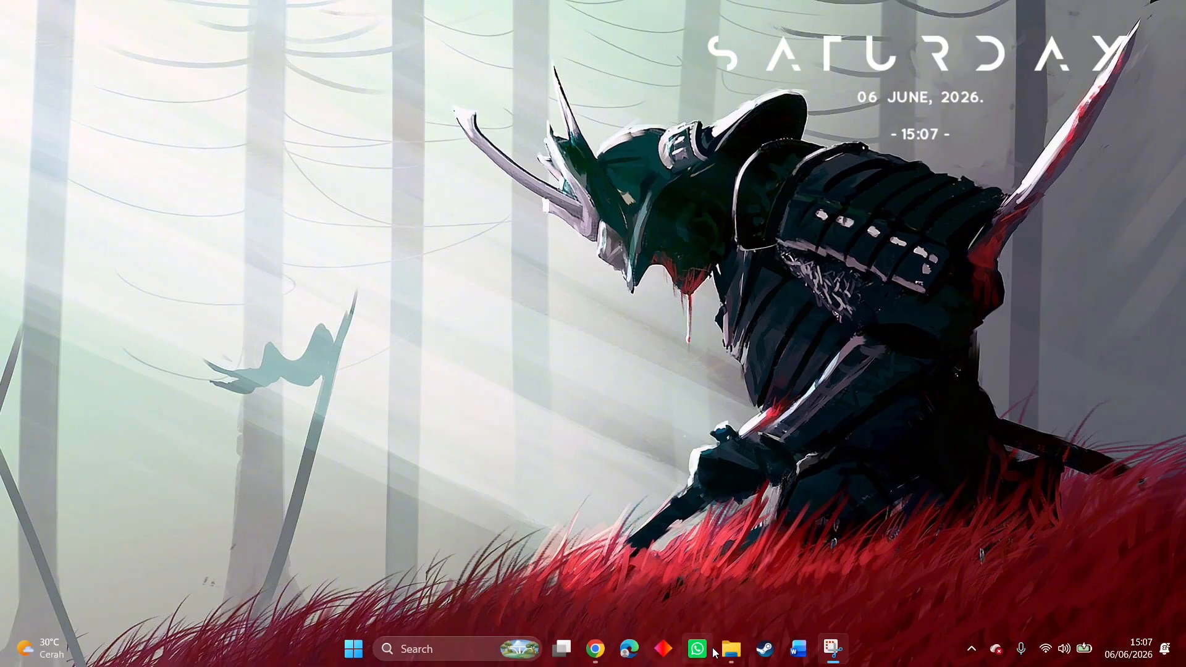
pyautogui.press('super')
pyautogui.write('arc')
pyautogui.click(471, 231)
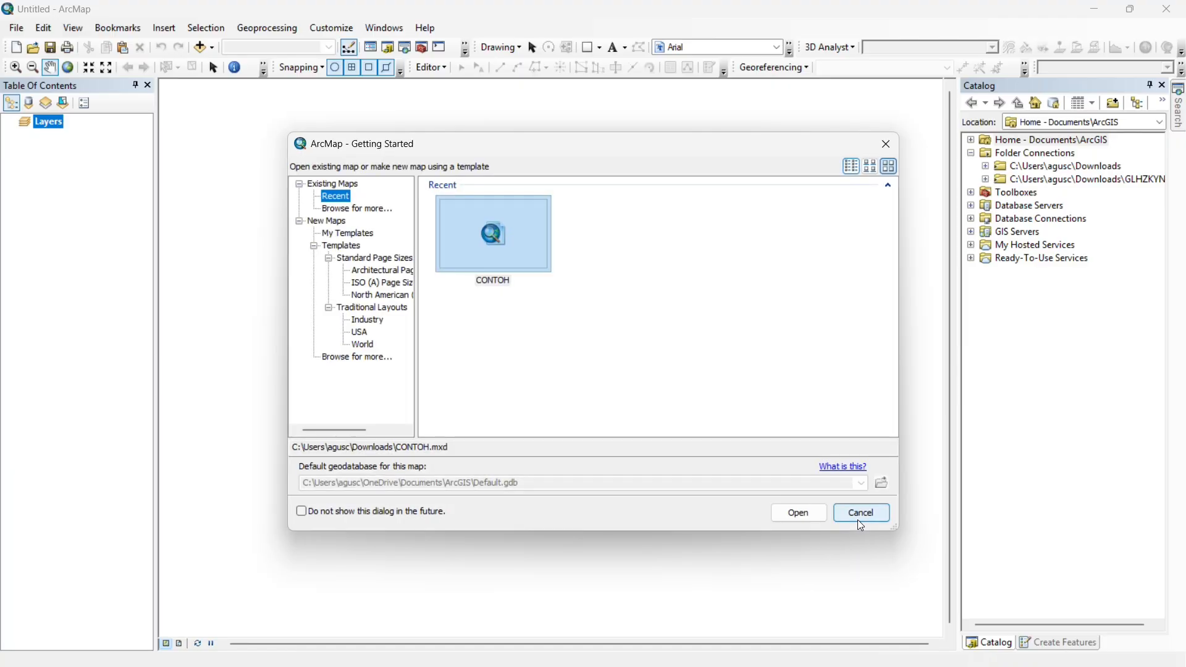
pyautogui.click(859, 523)
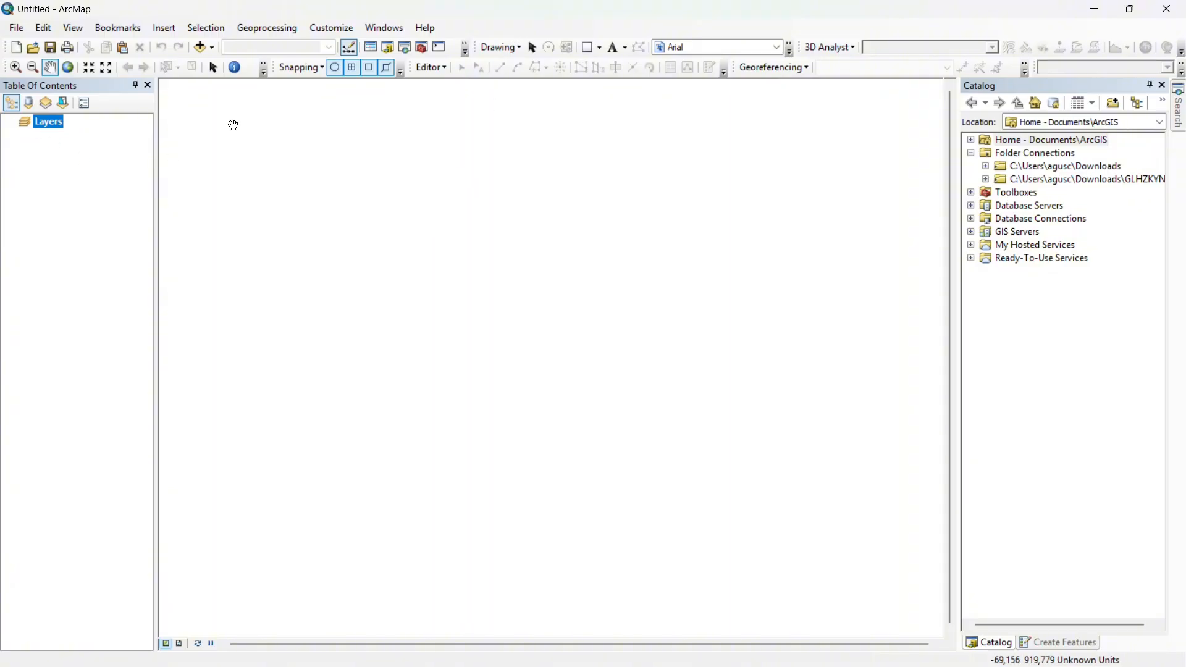
# - Add the rasters FTP.tif and UNEJ.ecw from the KOMPER folder to the map
pyautogui.rightClick(50, 122)
pyautogui.click(74, 131)
pyautogui.click(442, 302)
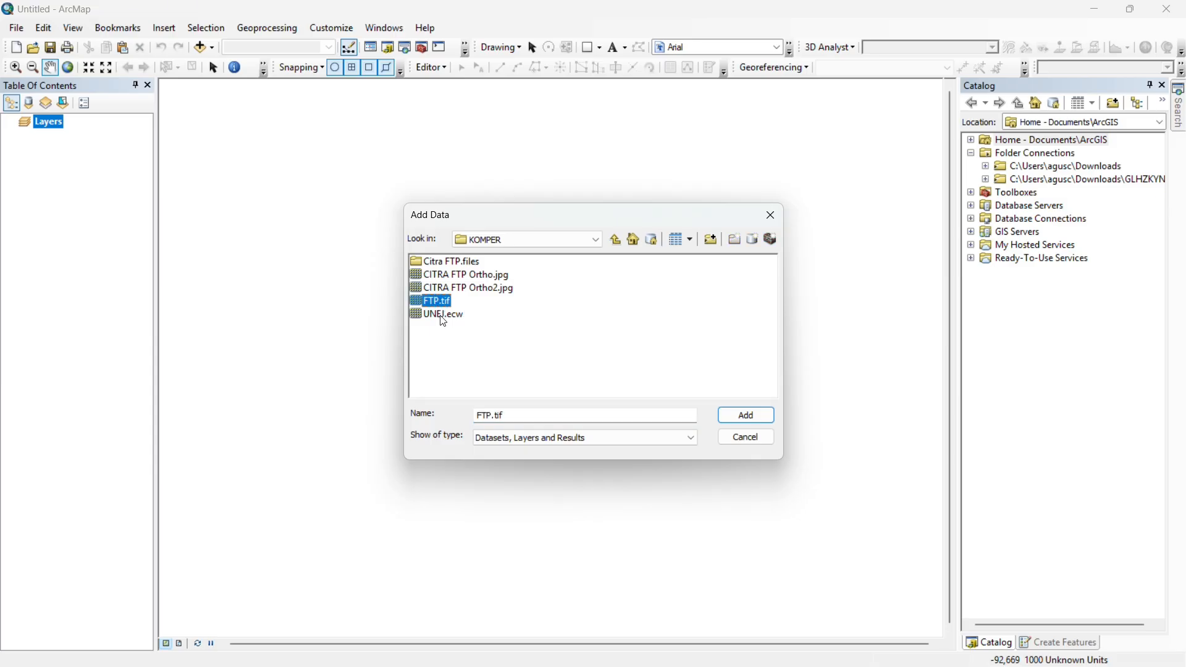
pyautogui.keyDown('ctrl'); pyautogui.click(431, 316); pyautogui.keyUp('ctrl')
pyautogui.click(745, 414)
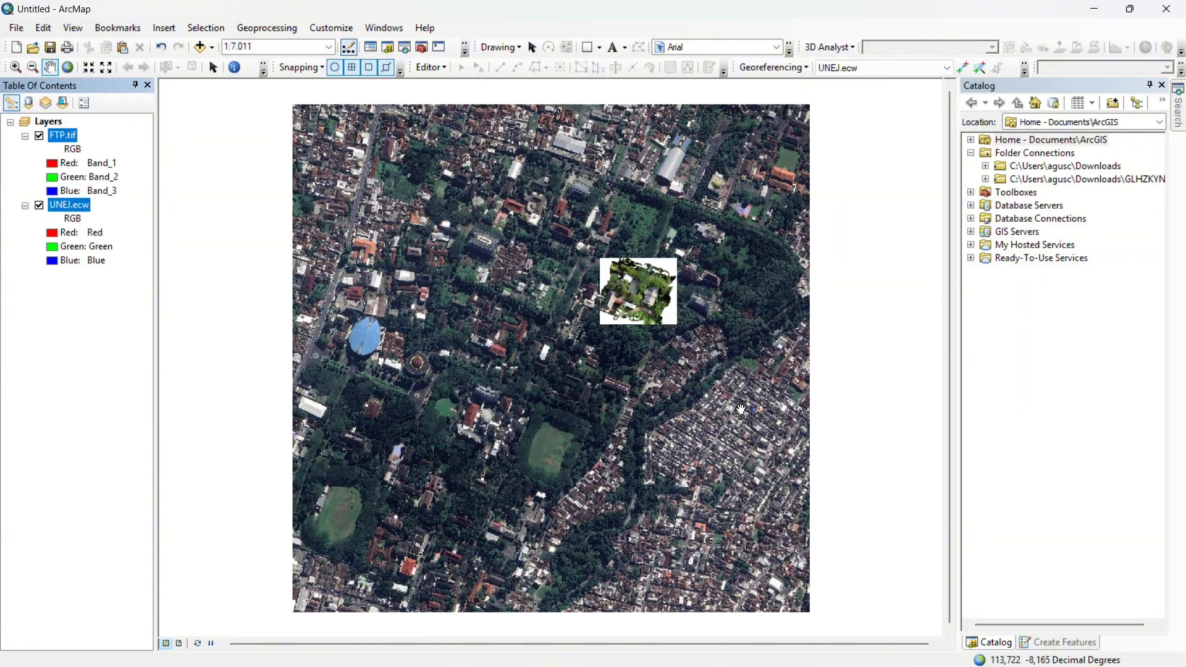
pyautogui.scroll(-3, 569, 314)
pyautogui.scroll(-2, 570, 314)
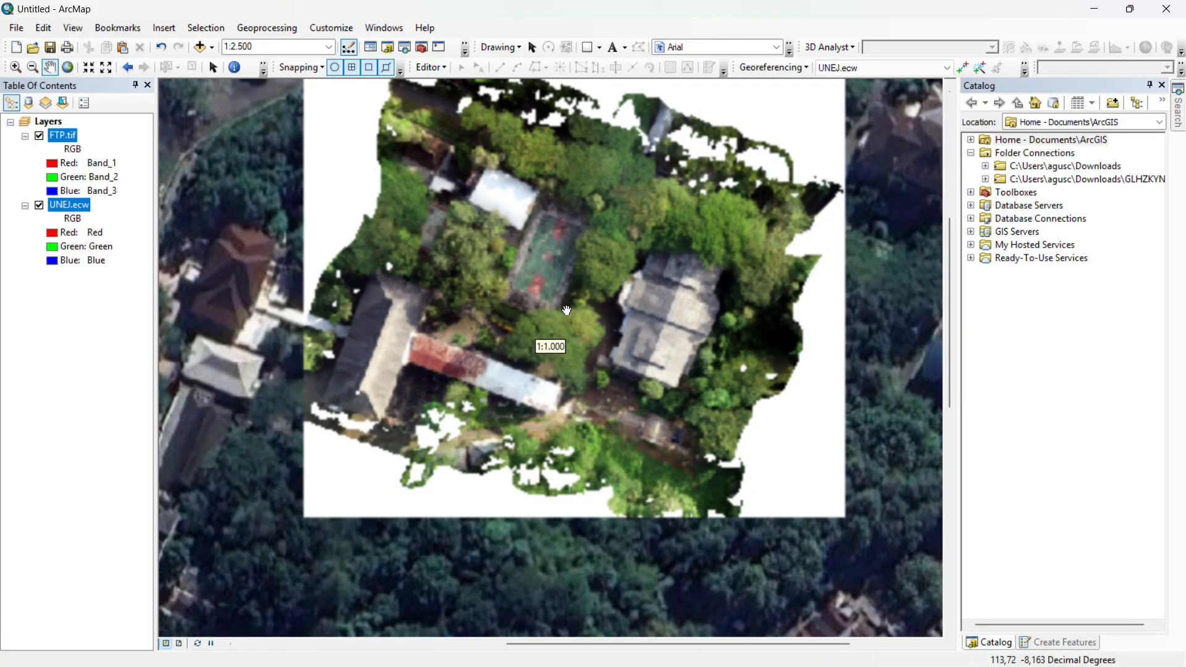
pyautogui.scroll(3, 503, 318)
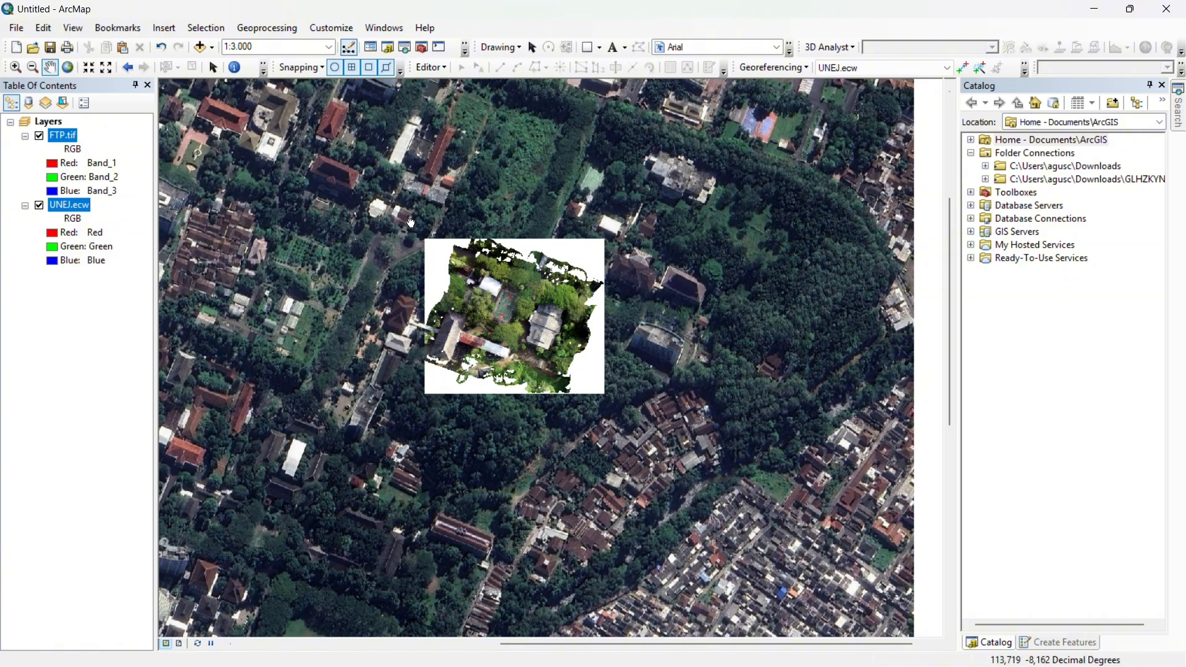
pyautogui.moveTo(432, 222); pyautogui.dragTo(429, 254)
pyautogui.rightClick(42, 120)
pyautogui.moveTo(524, 186); pyautogui.dragTo(539, 134)
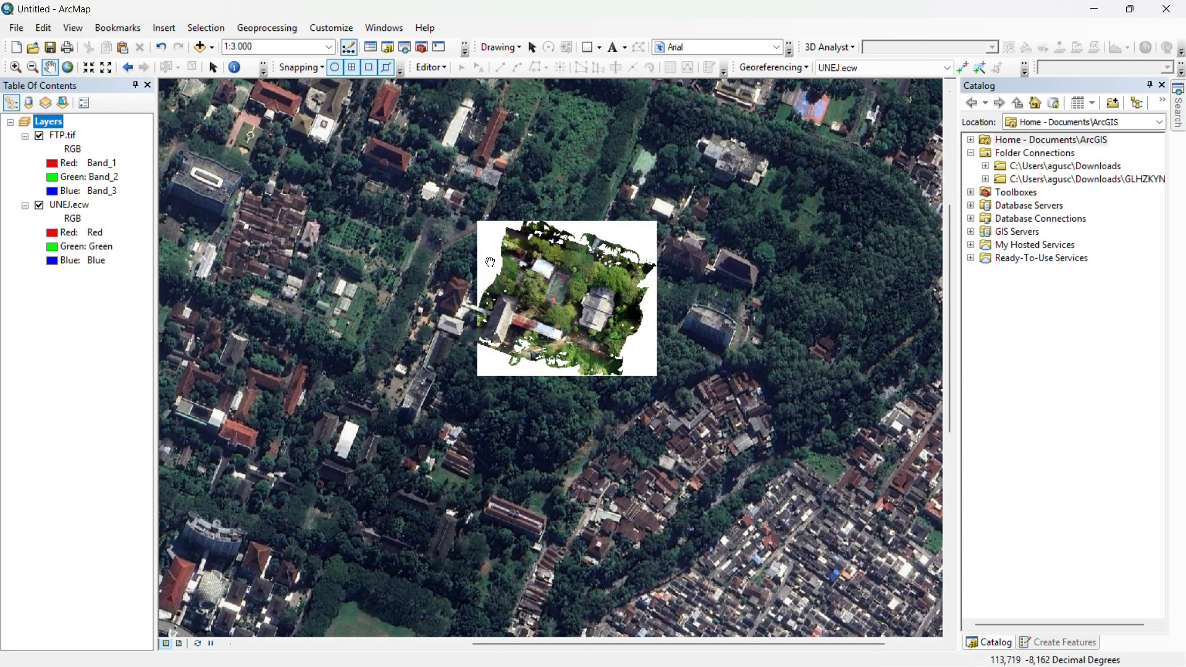
# - Hide the white background of the FTP.tif layer by enabling its RGB composite's background value display at 255
pyautogui.click(69, 136)
pyautogui.rightClick(69, 137)
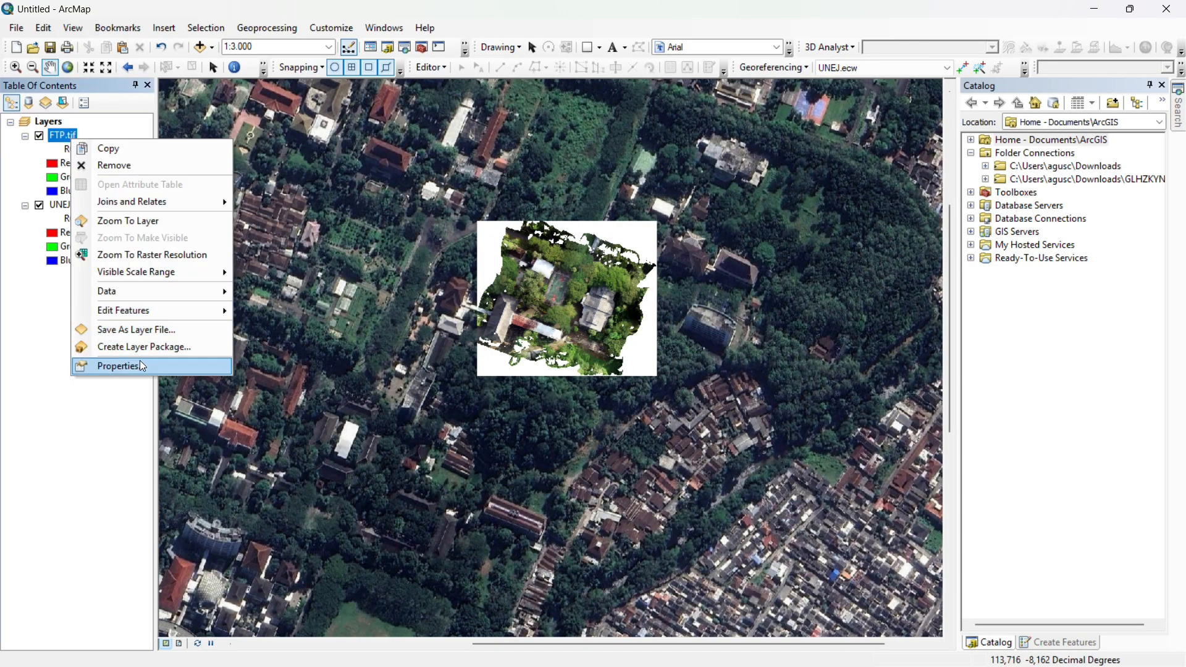
pyautogui.click(139, 362)
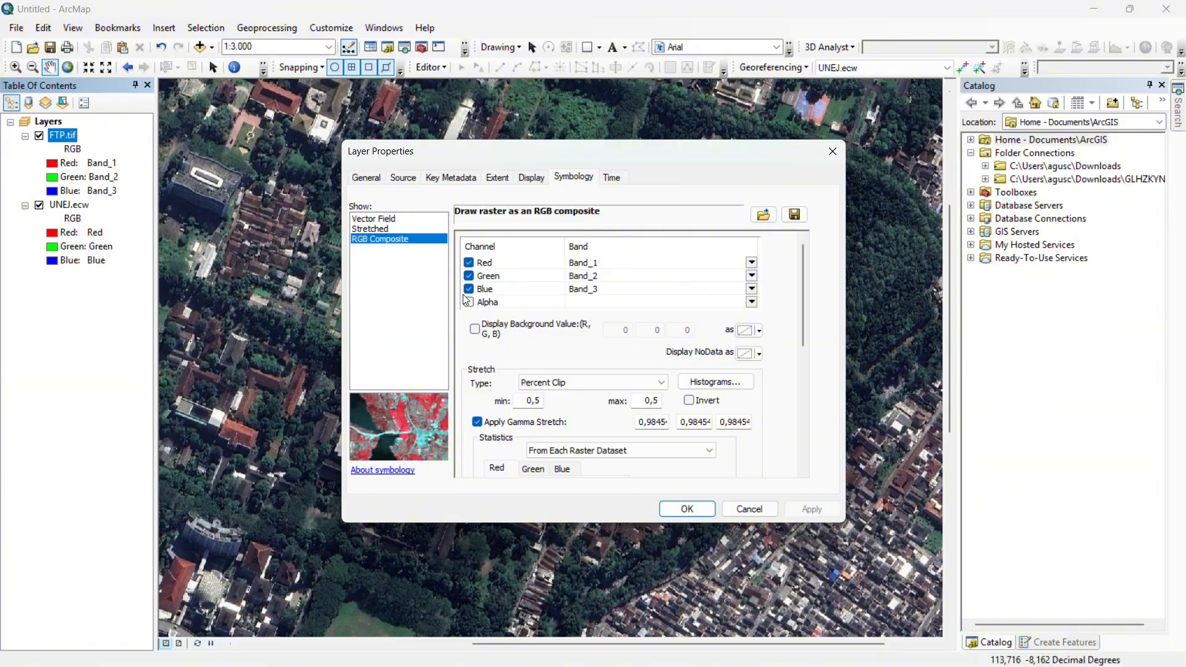
pyautogui.click(475, 330)
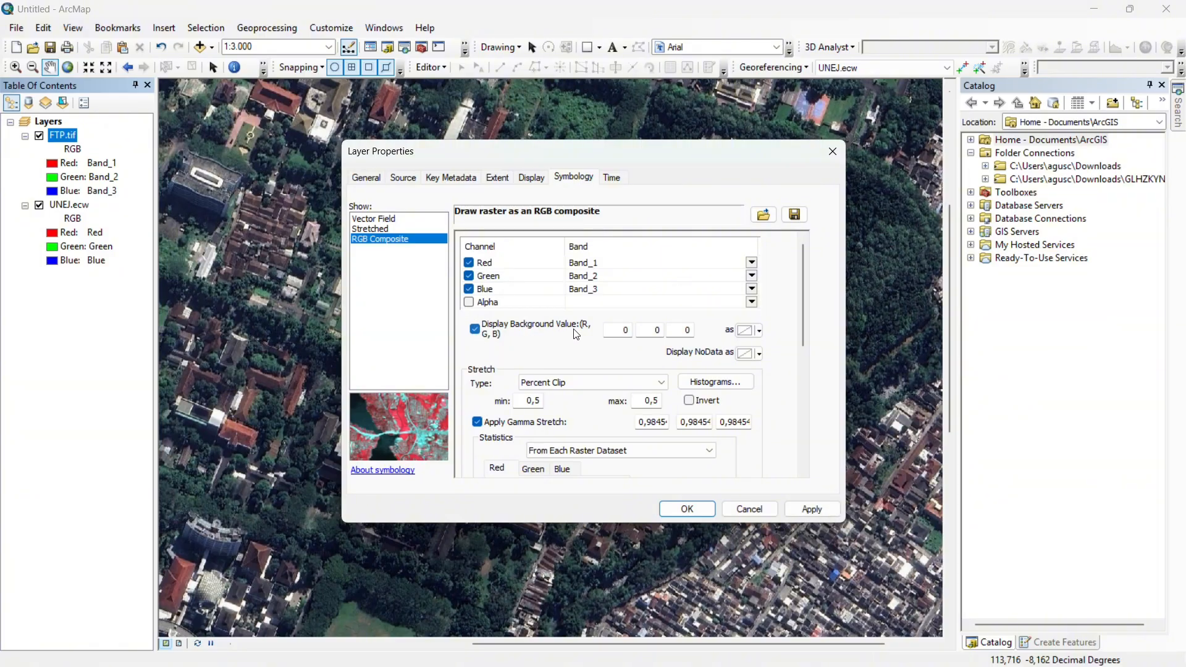
pyautogui.doubleClick(620, 329)
pyautogui.write('255')
pyautogui.press('Tab')
pyautogui.write('244')
pyautogui.press('Tab')
pyautogui.write('255')
pyautogui.click(703, 503)
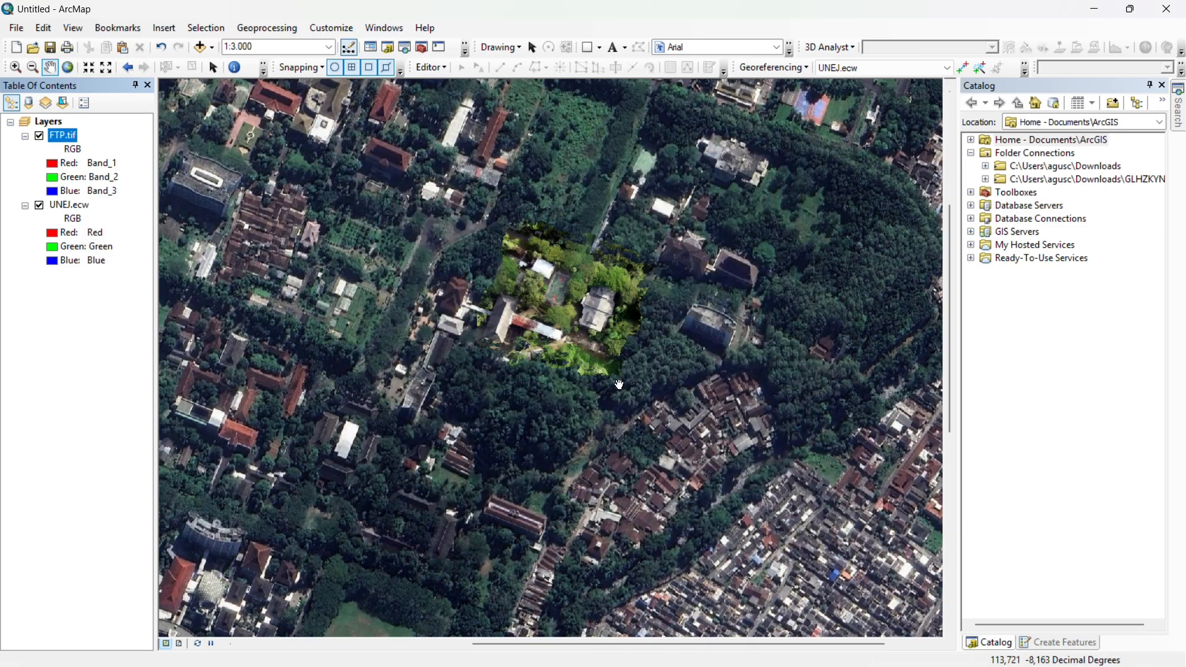
pyautogui.scroll(2, 543, 296)
pyautogui.scroll(1, 492, 273)
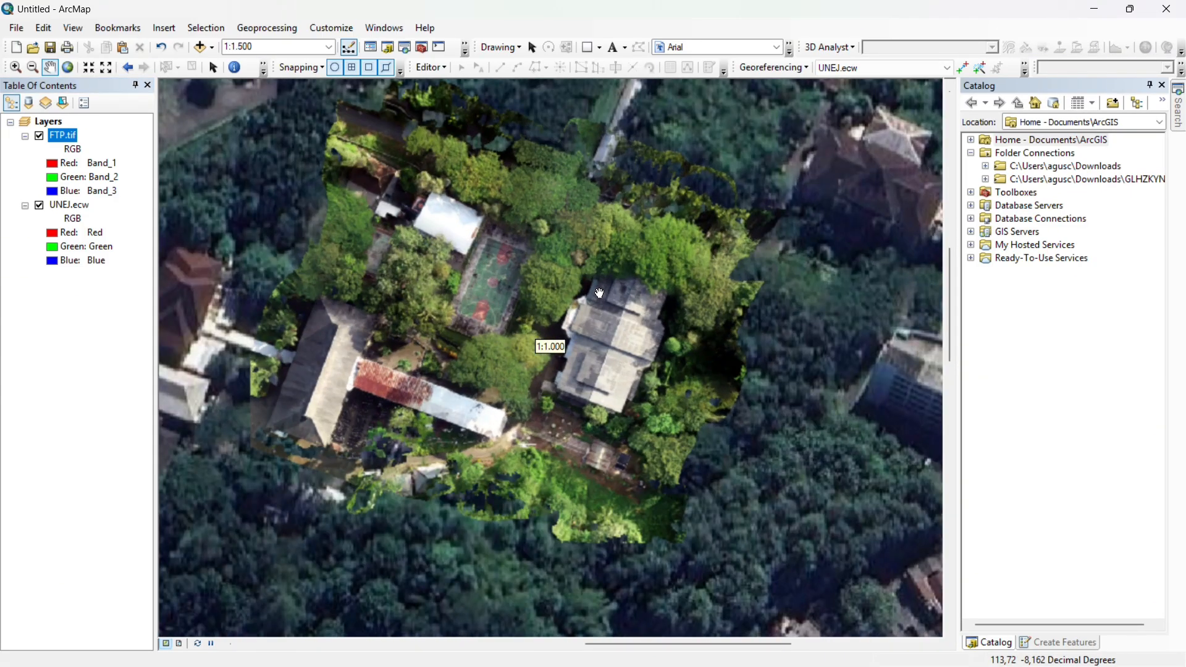
pyautogui.moveTo(492, 273); pyautogui.dragTo(538, 308)
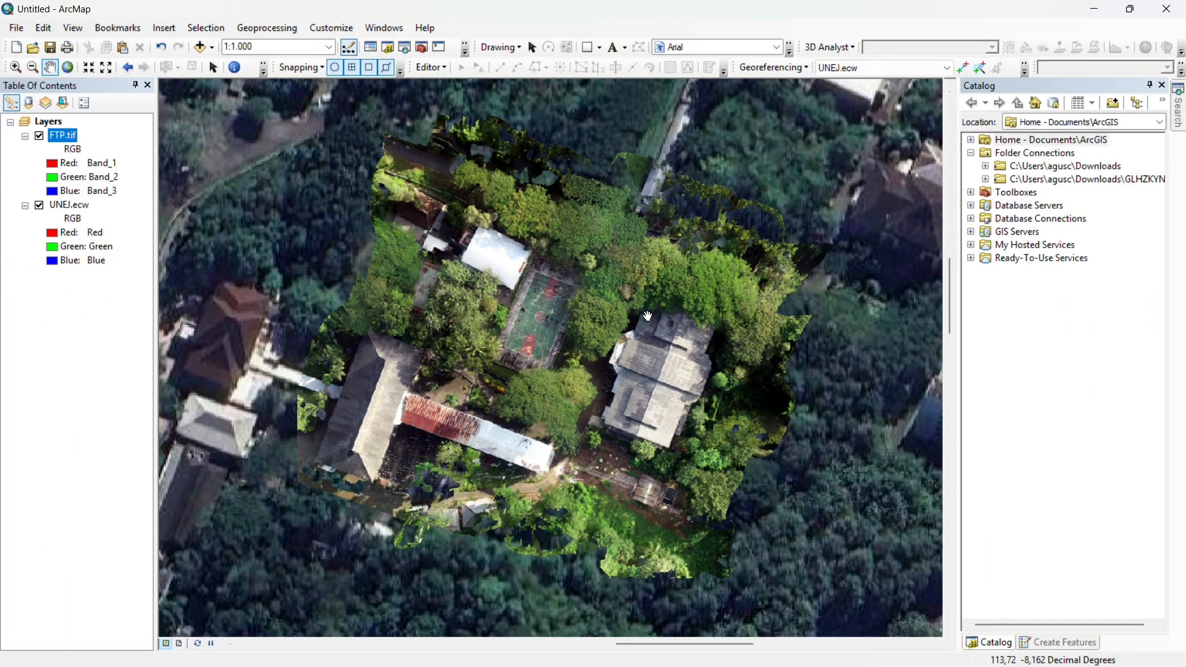
pyautogui.scroll(-2, 645, 312)
pyautogui.scroll(-1, 548, 213)
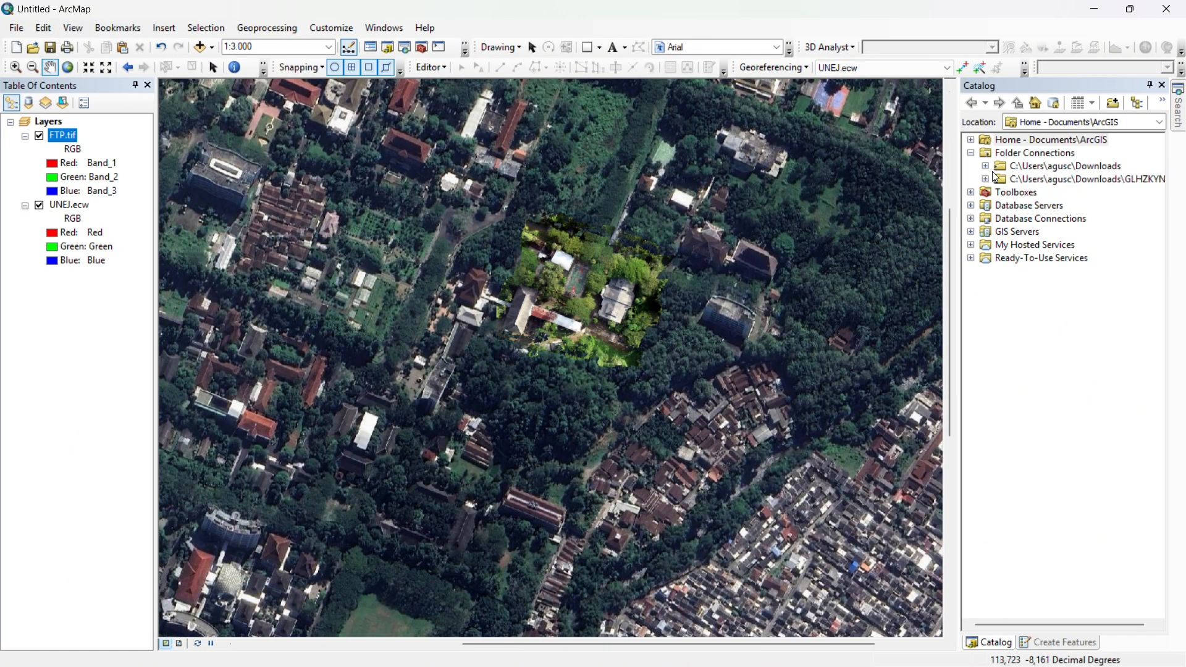
# - Create a file geodatabase named DIGITASI in the KOMPER folder
pyautogui.click(987, 180)
pyautogui.click(1001, 206)
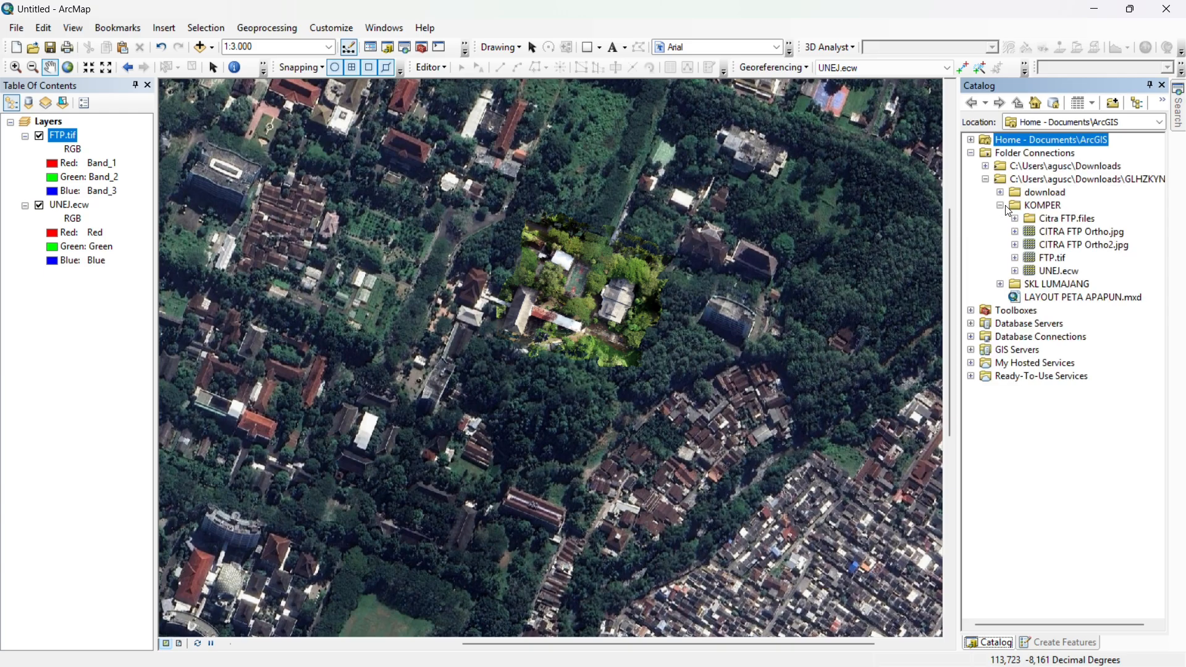
pyautogui.click(1037, 207)
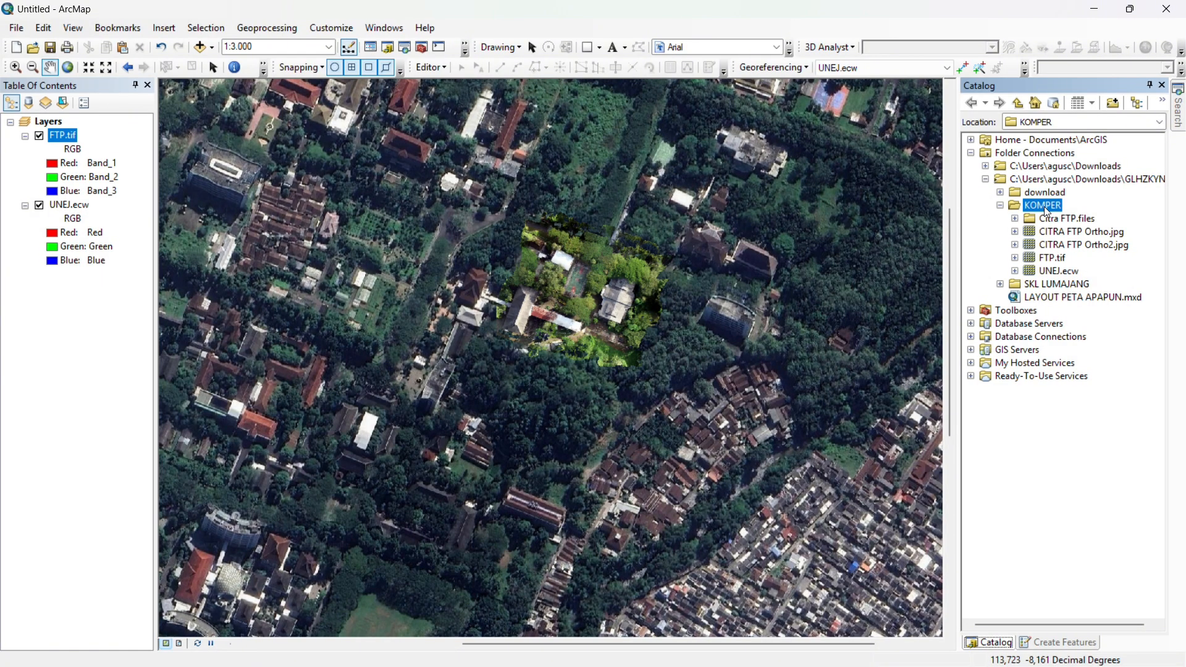
pyautogui.rightClick(1047, 210)
pyautogui.moveTo(1068, 306)
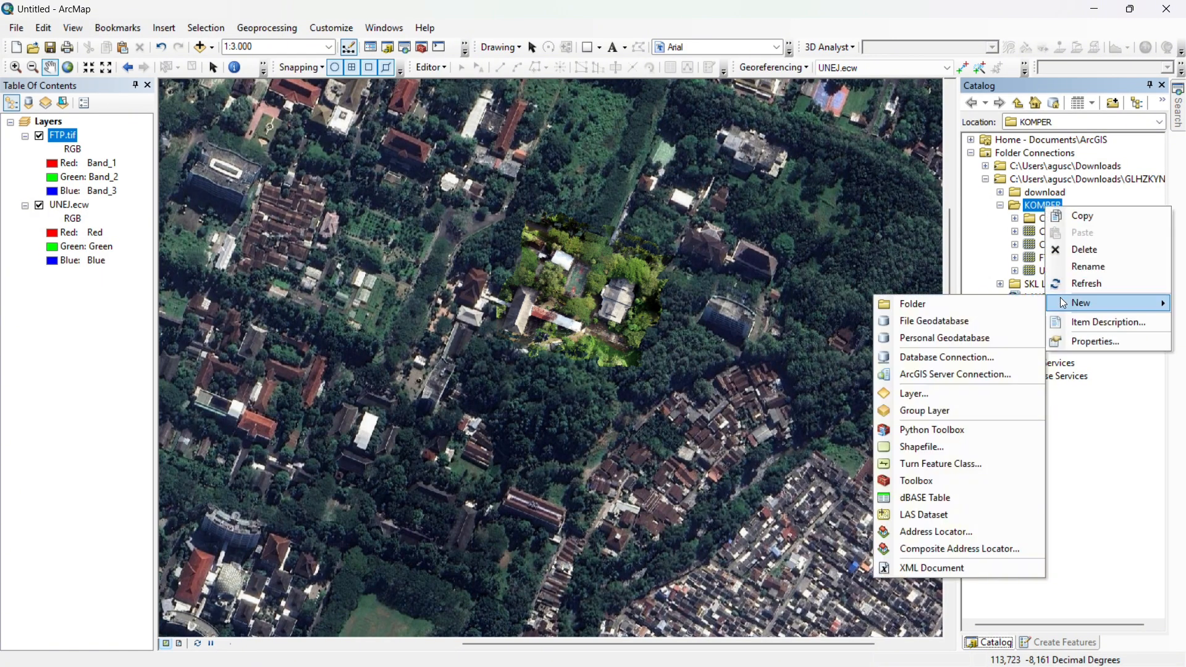
pyautogui.click(996, 321)
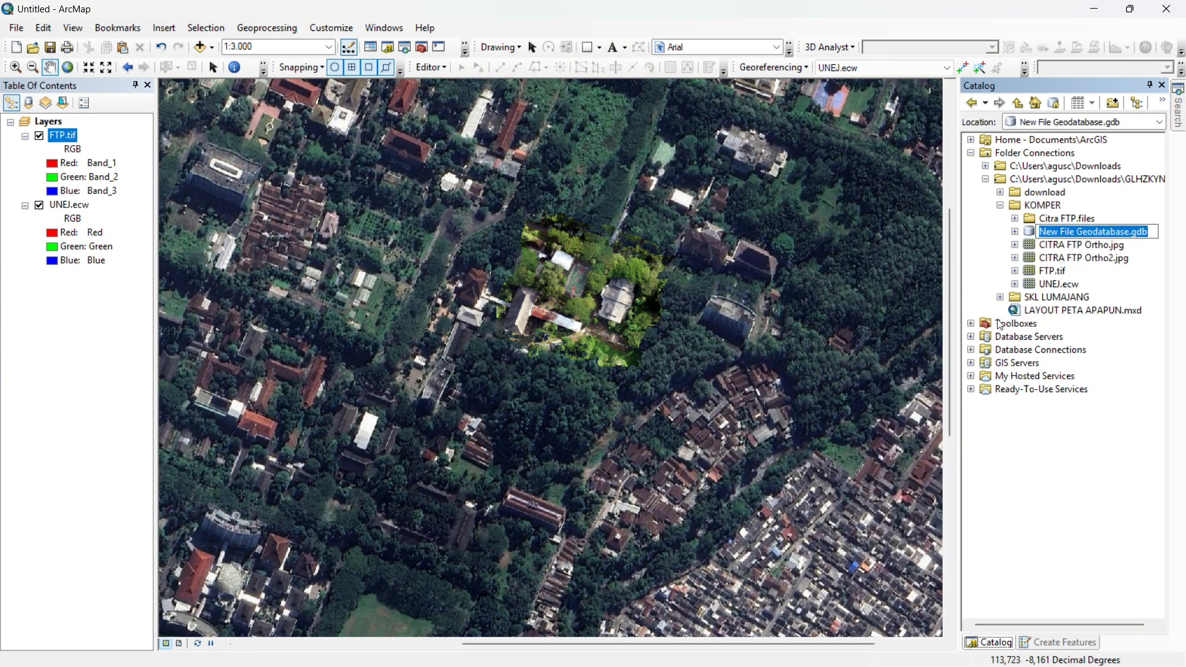
pyautogui.write('DIGITASI')
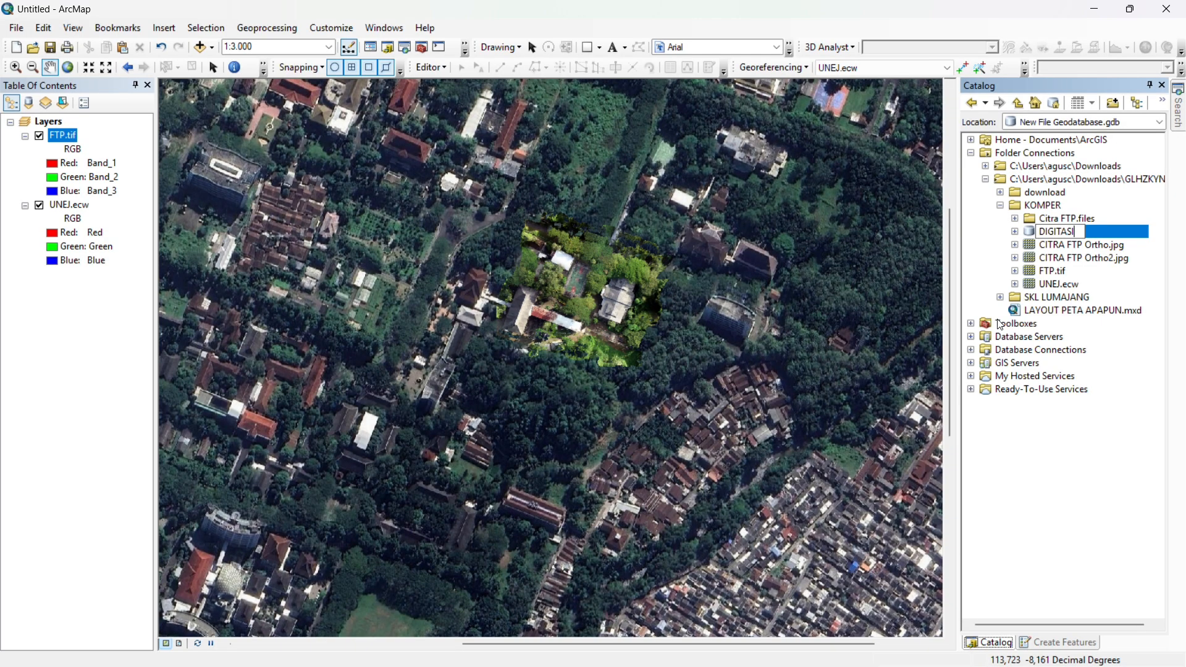
pyautogui.press('Return')
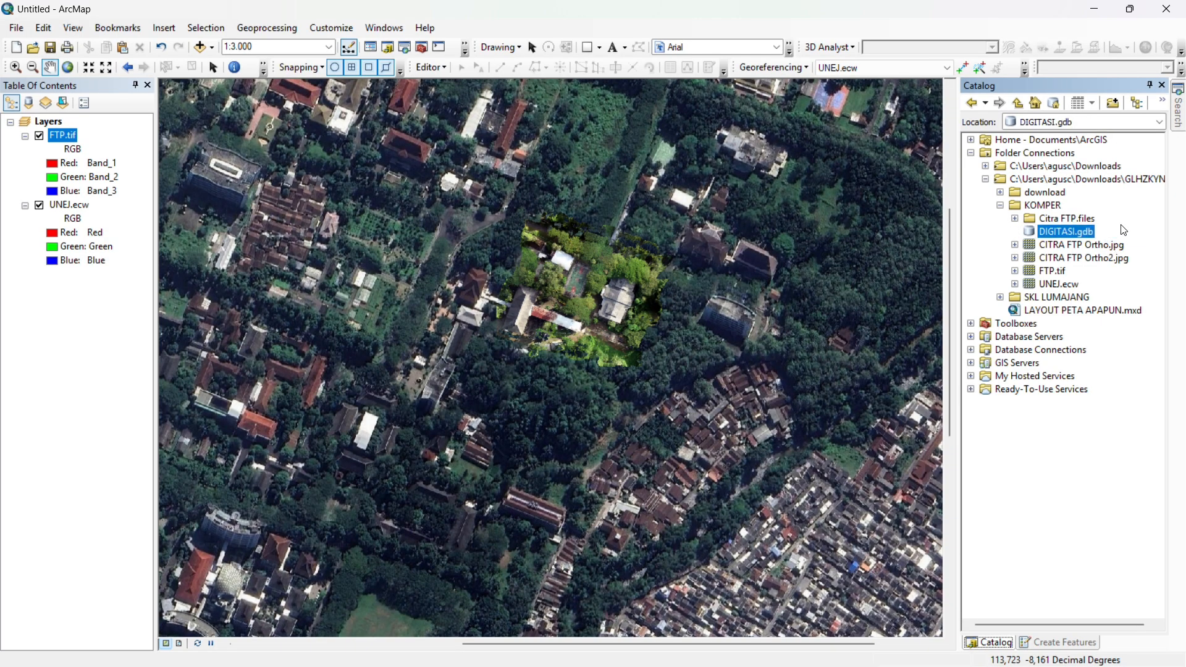
# - Start a new feature class named POINT in the DIGITASI geodatabase, storing Point Features
pyautogui.rightClick(1087, 238)
pyautogui.moveTo(1089, 389)
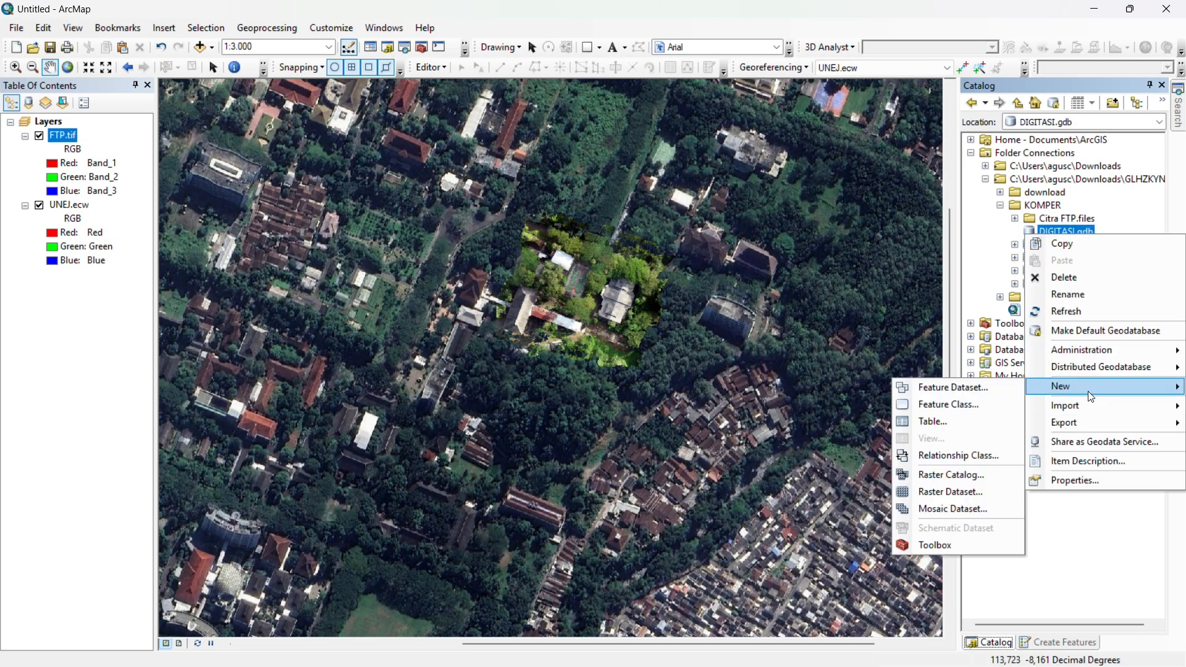
pyautogui.click(992, 406)
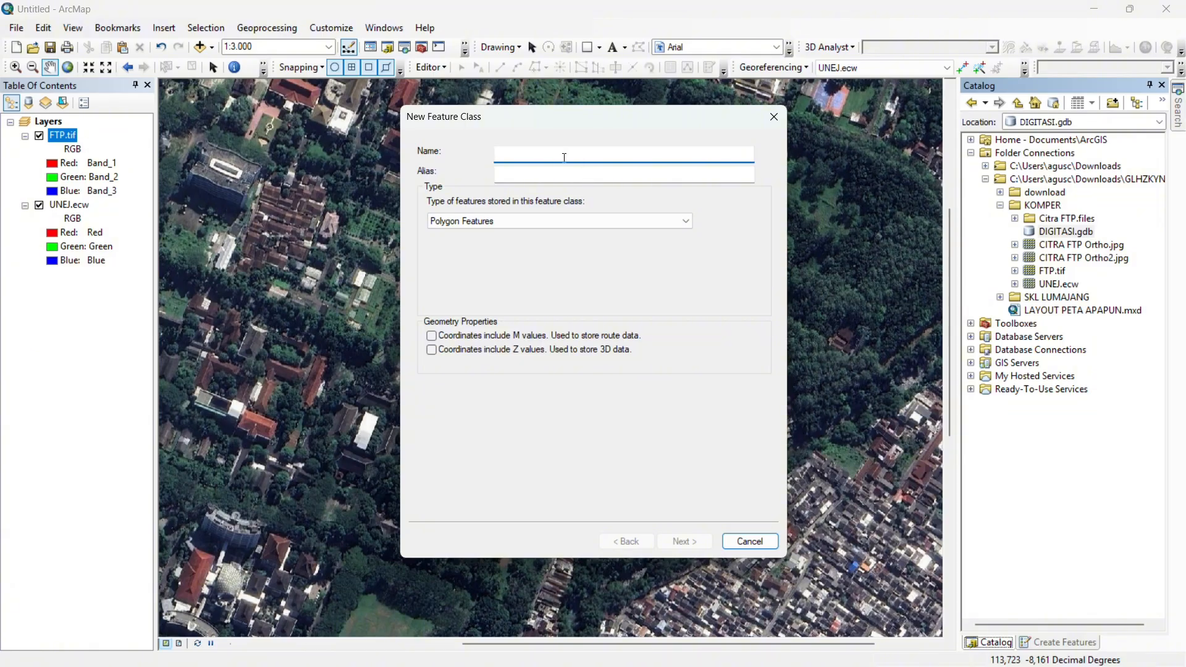
pyautogui.write('POINT')
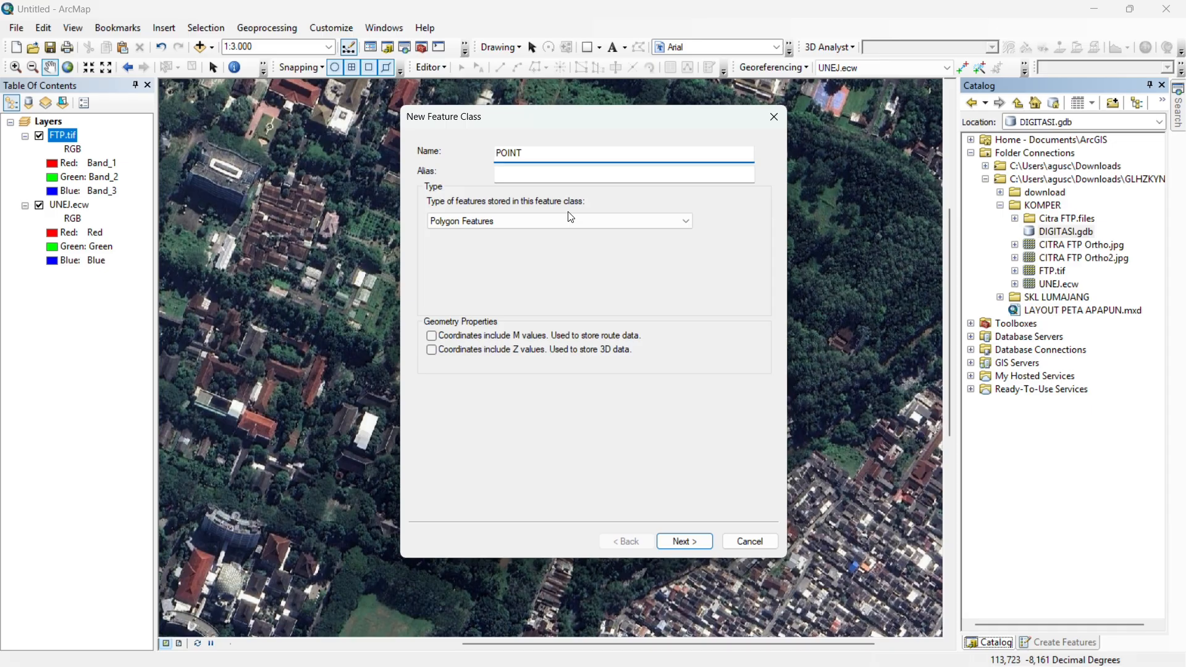
pyautogui.click(569, 221)
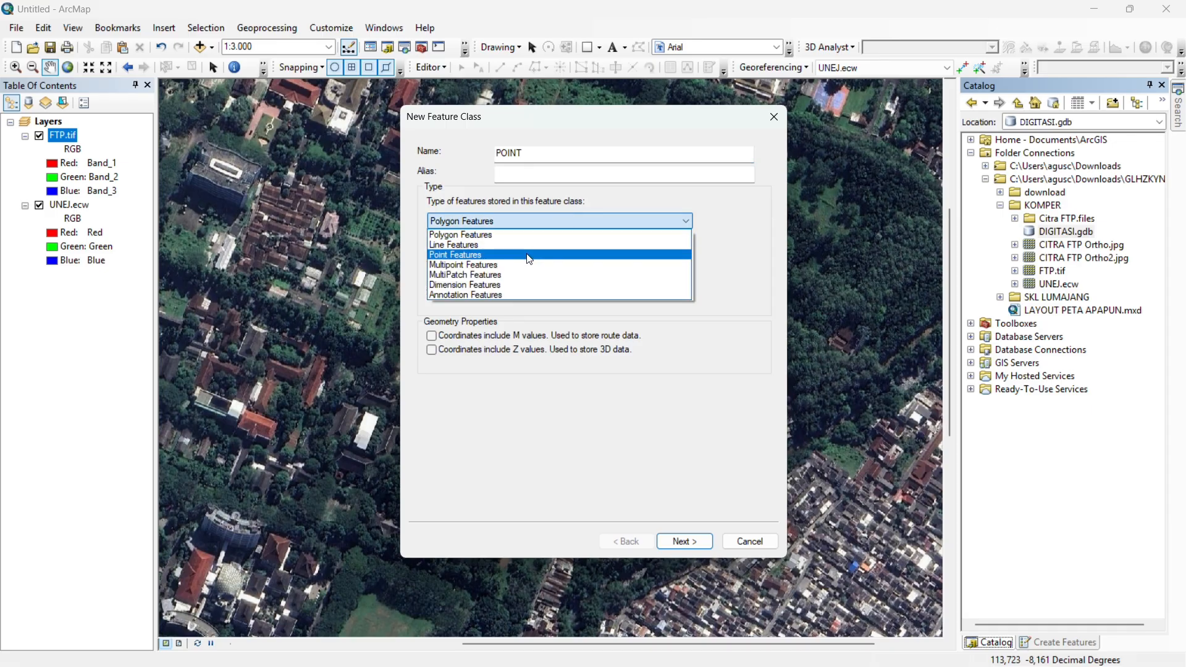
pyautogui.click(603, 254)
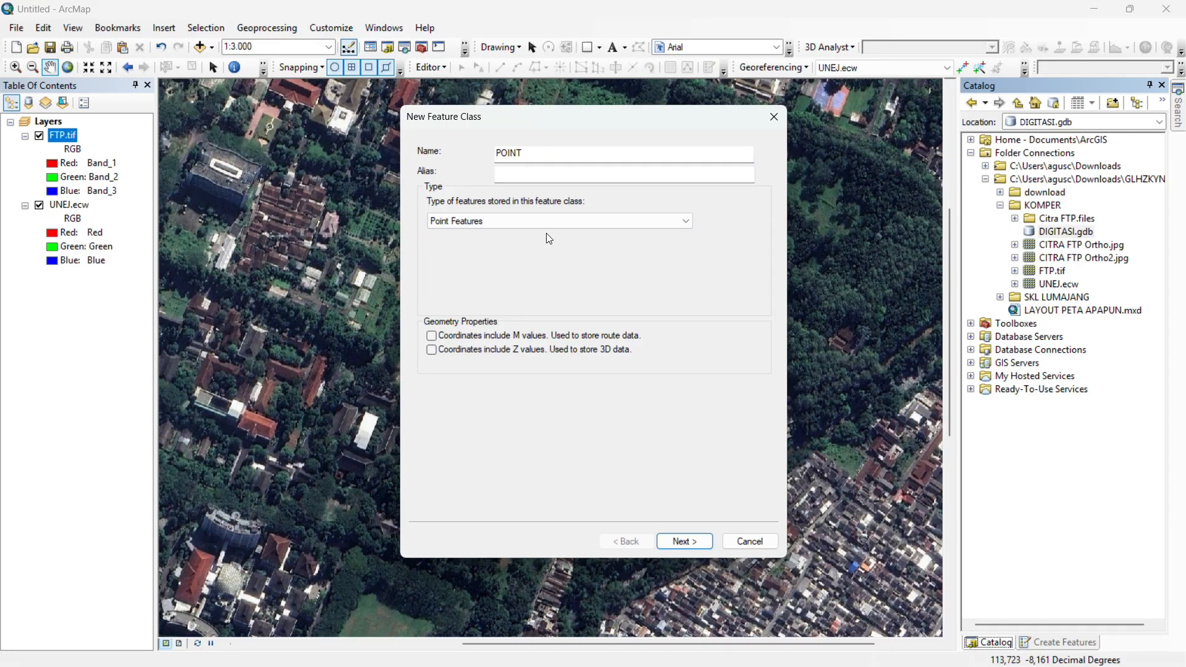
pyautogui.click(672, 537)
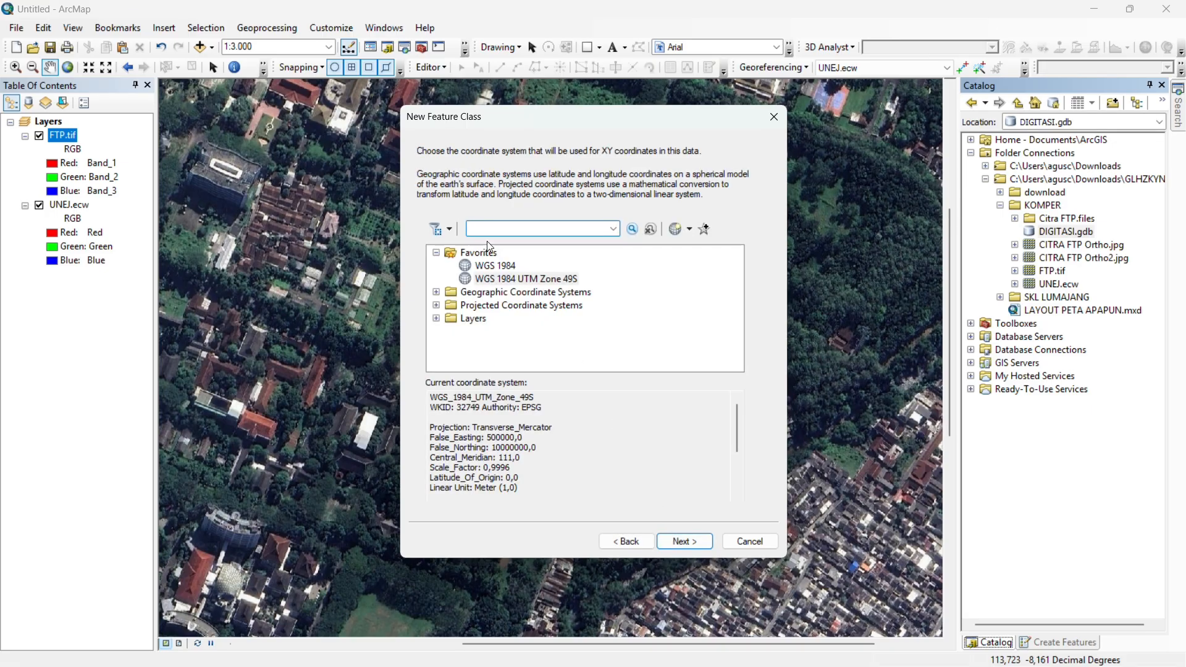
# - Assign WGS 1984 UTM Zone 49S to the POINT feature class and accept the default XY tolerance and storage settings
pyautogui.click(501, 281)
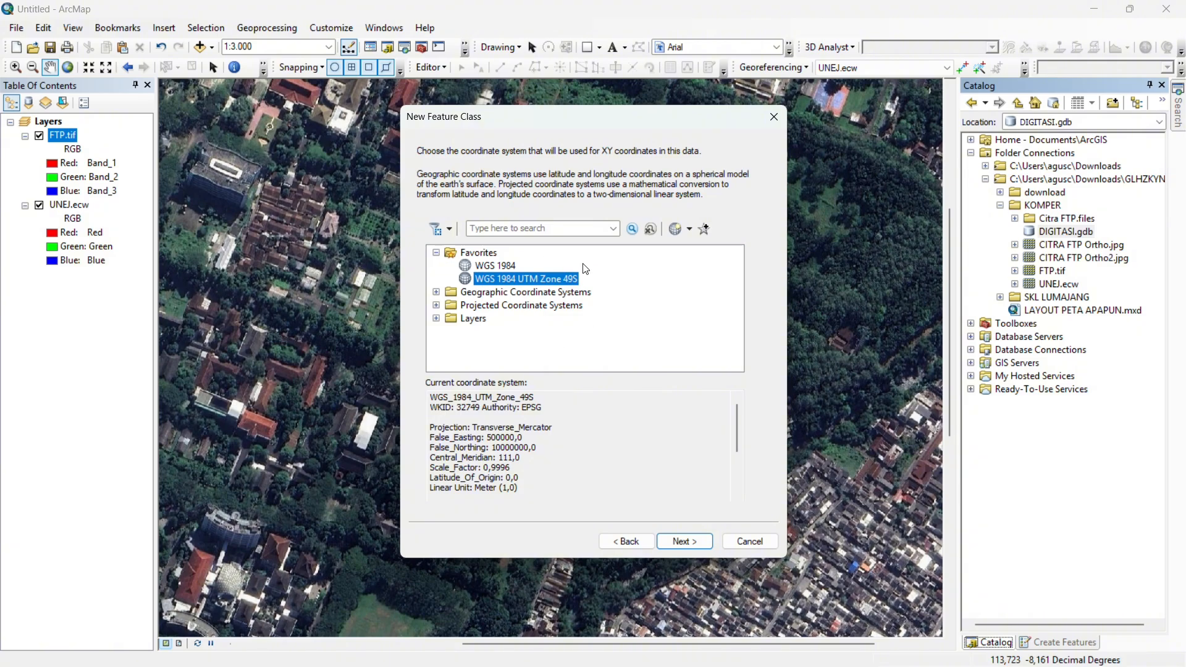
pyautogui.click(691, 542)
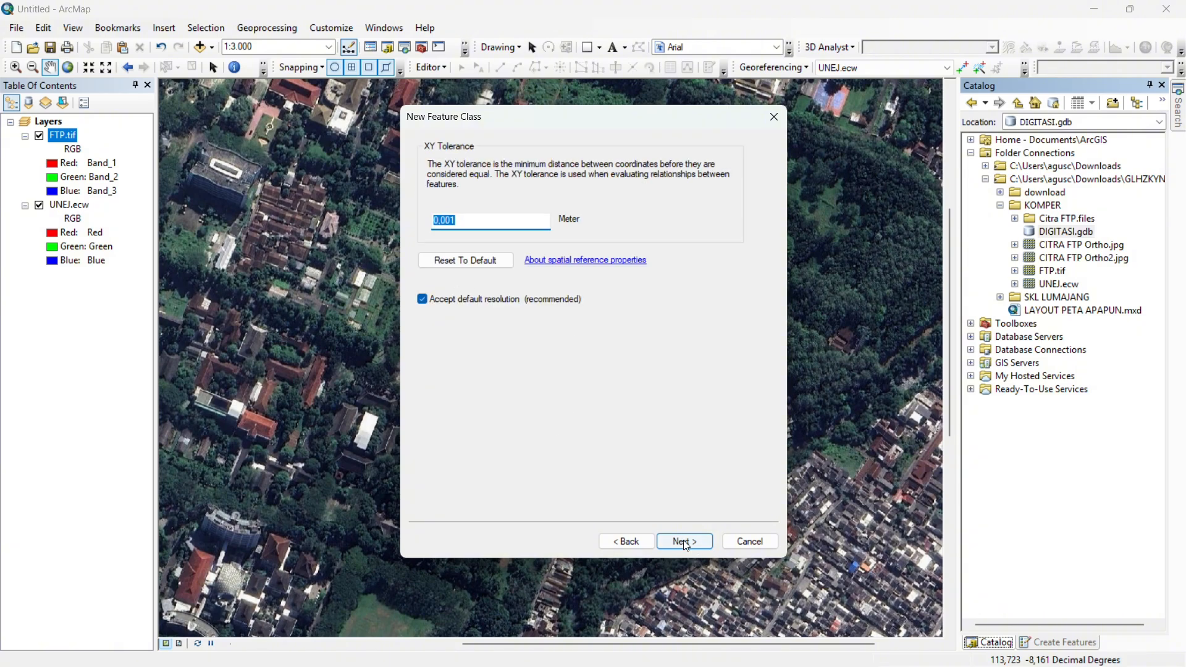
pyautogui.click(683, 541)
pyautogui.click(686, 540)
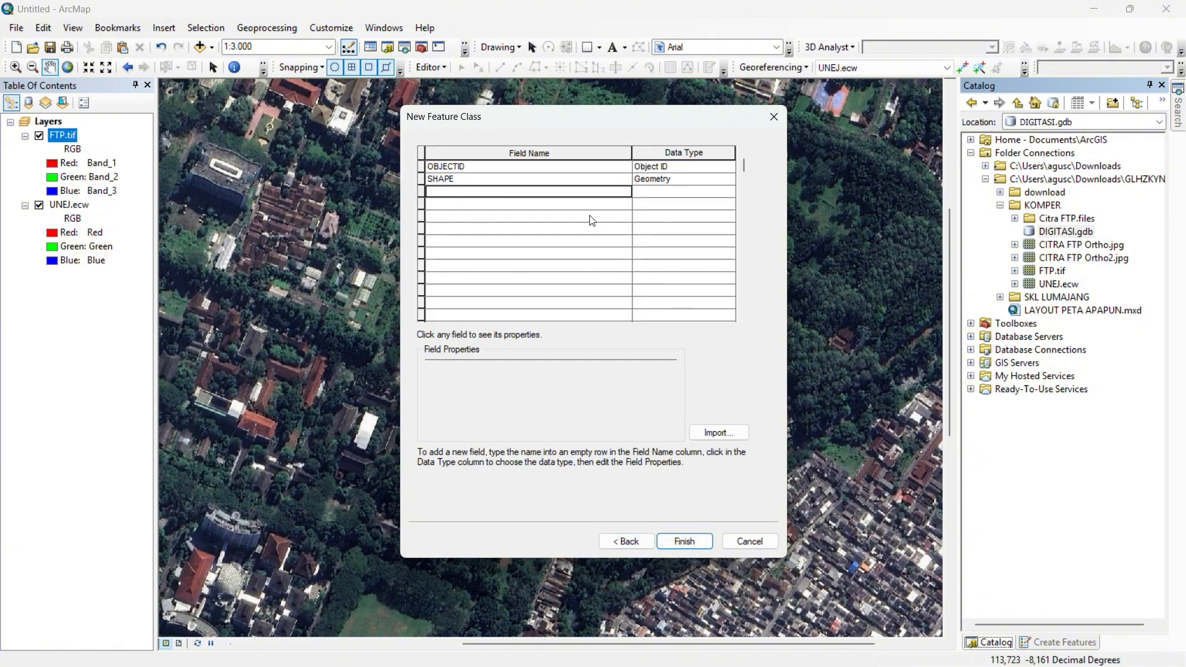
# - Add a REMARK field with the Text data type to the POINT feature class
pyautogui.write('REMARK')
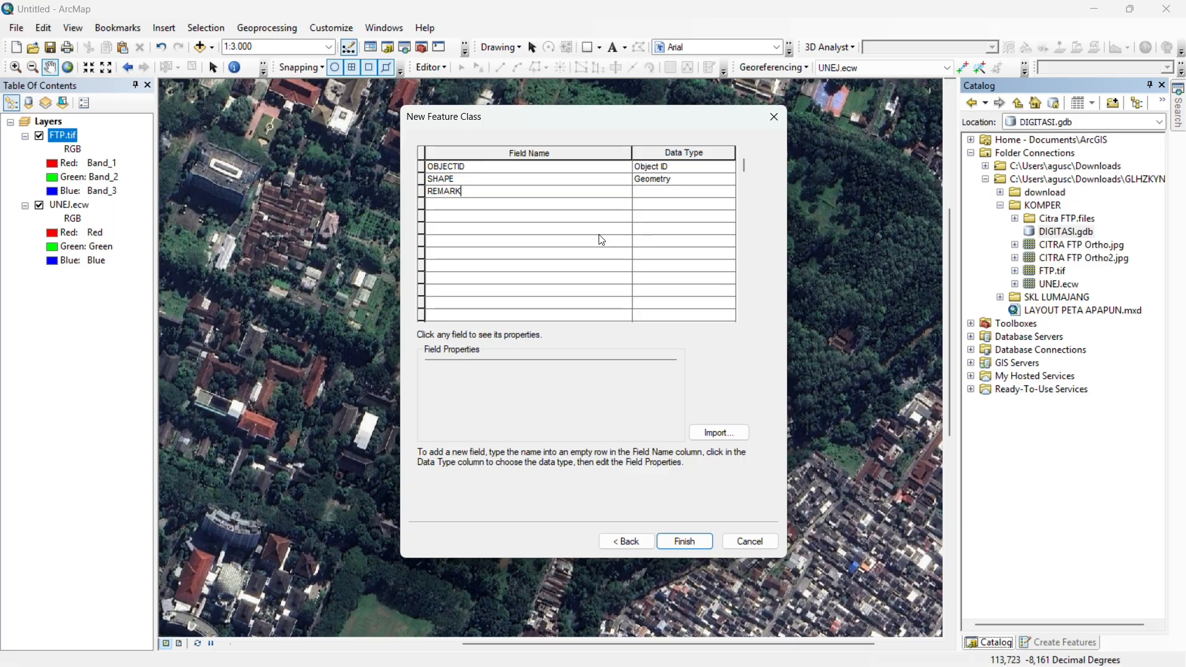
pyautogui.click(649, 192)
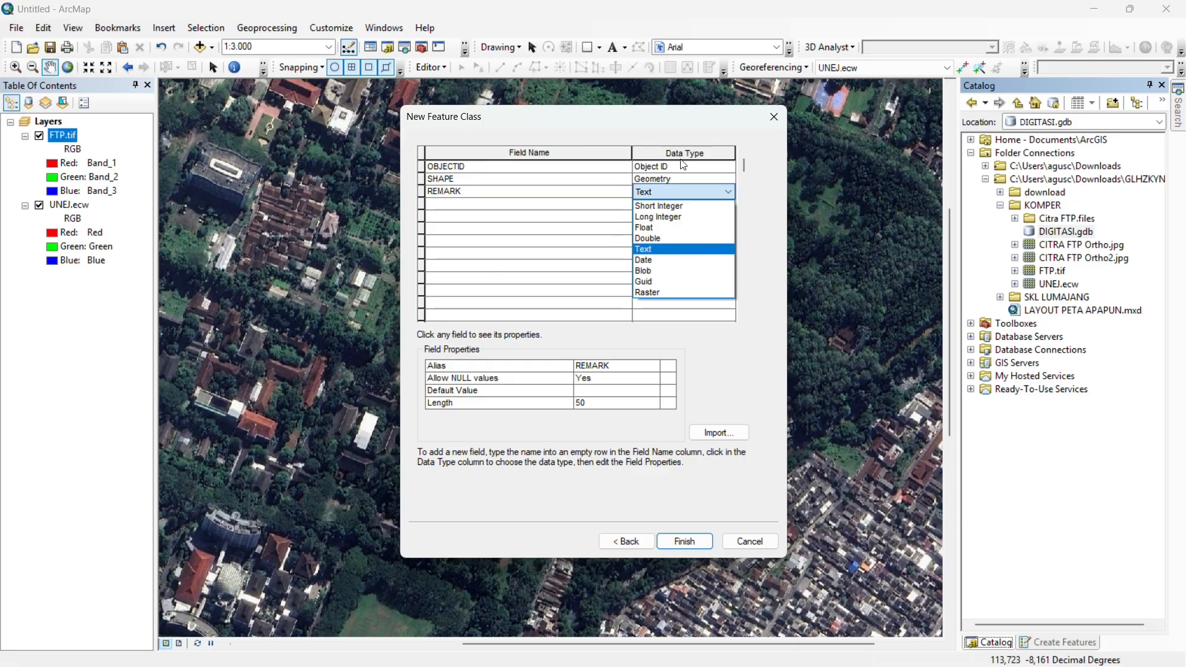
pyautogui.click(664, 247)
# - Add an X_COORDINATE field with the Float data type below REMARK
pyautogui.click(505, 204)
pyautogui.write('C')
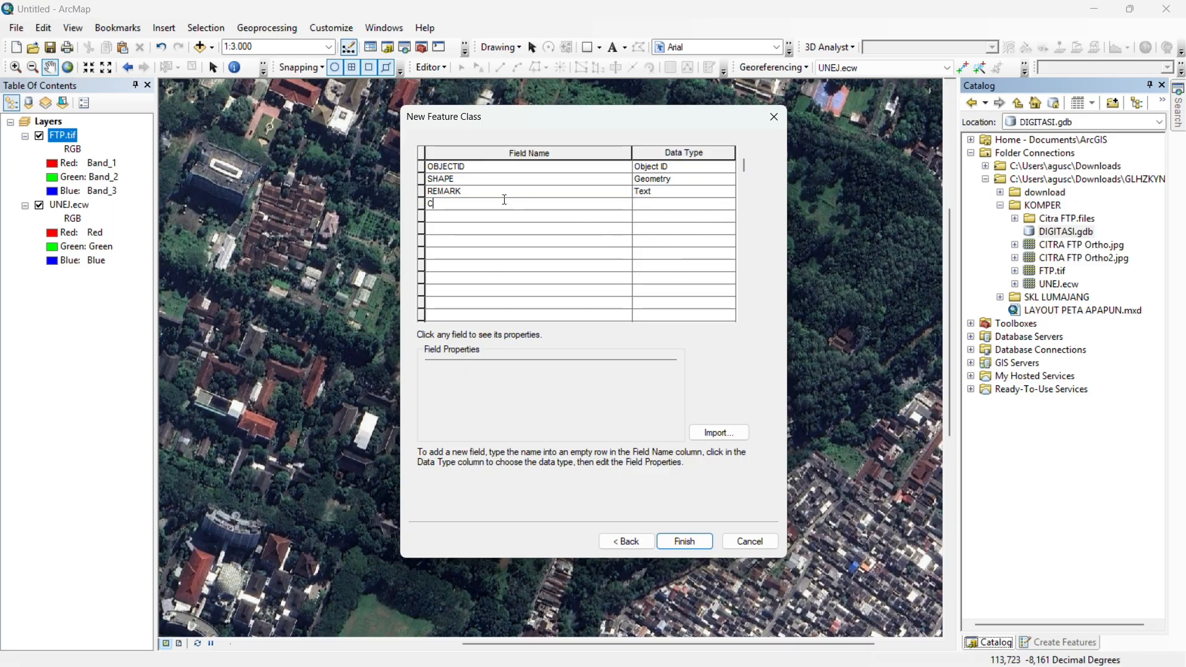
pyautogui.write('OORDINATE')
pyautogui.press('Home')
pyautogui.write('X-')
pyautogui.press('BackSpace')
pyautogui.write('_')
pyautogui.click(682, 203)
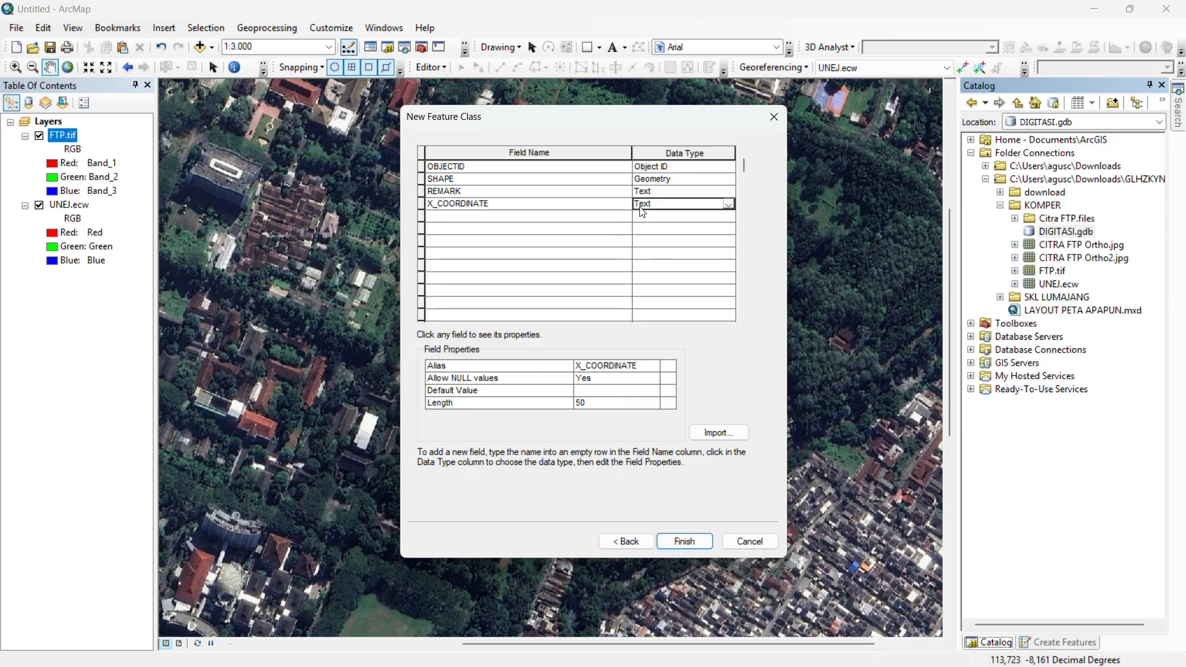
pyautogui.click(729, 204)
pyautogui.click(644, 241)
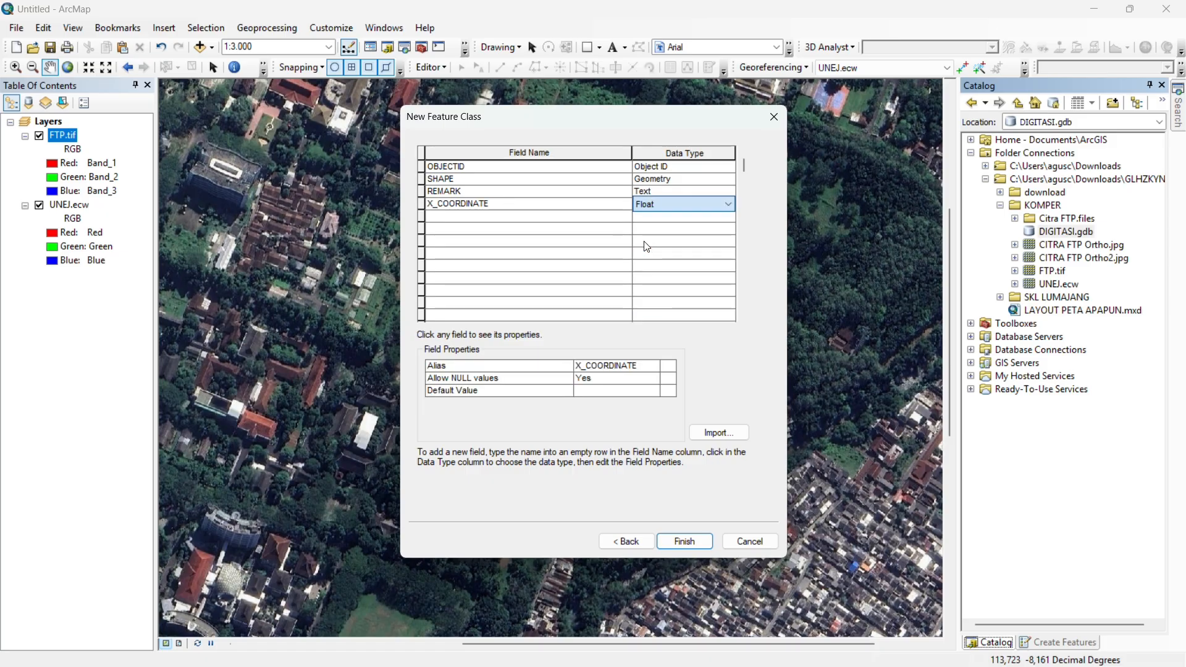
# - Add a Y_COORDINATE field with the Float data type and finish creating the POINT feature class
pyautogui.click(514, 217)
pyautogui.click(518, 221)
pyautogui.write('Y_COORDINATE')
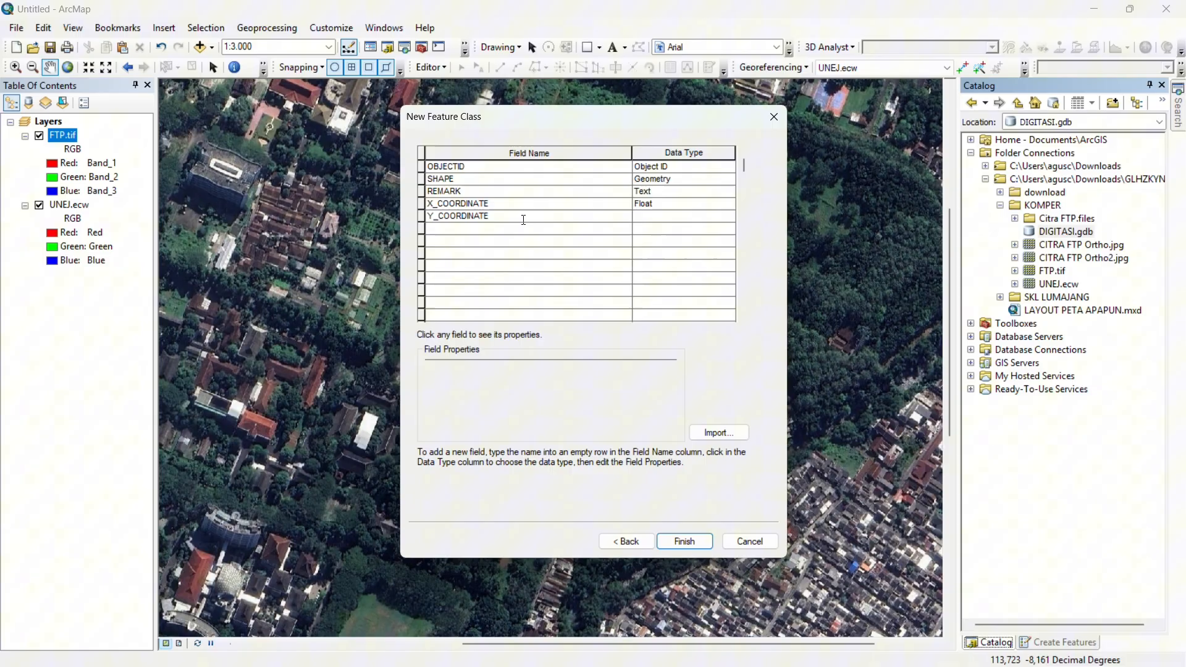
pyautogui.click(658, 216)
pyautogui.click(658, 218)
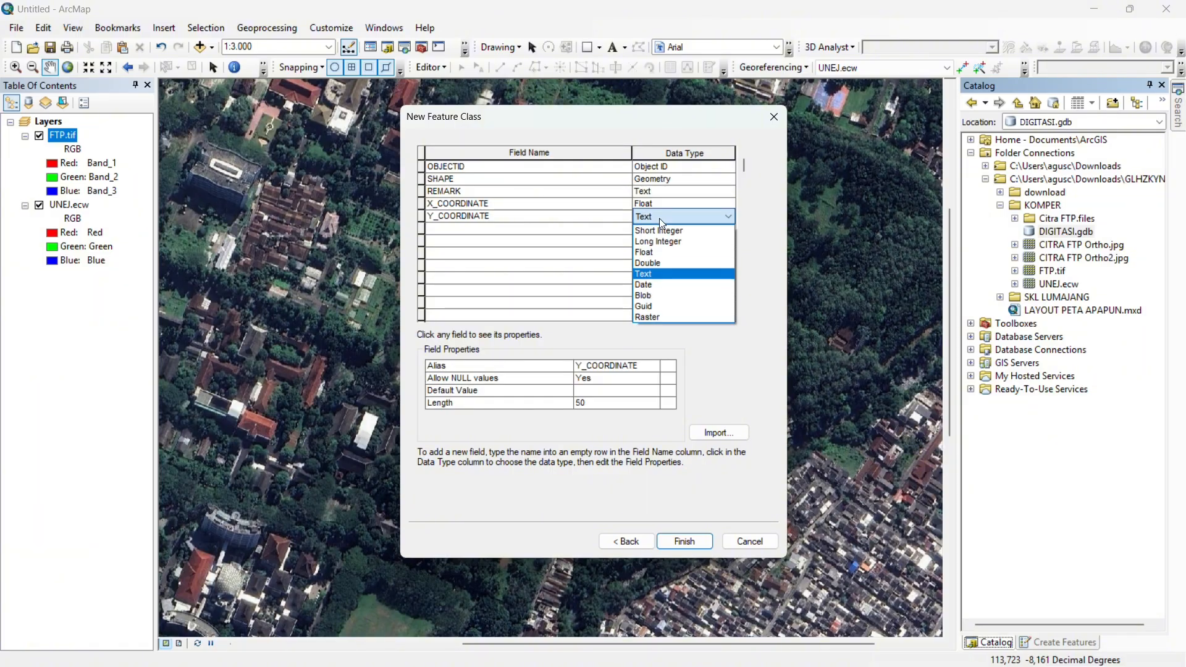
pyautogui.click(659, 253)
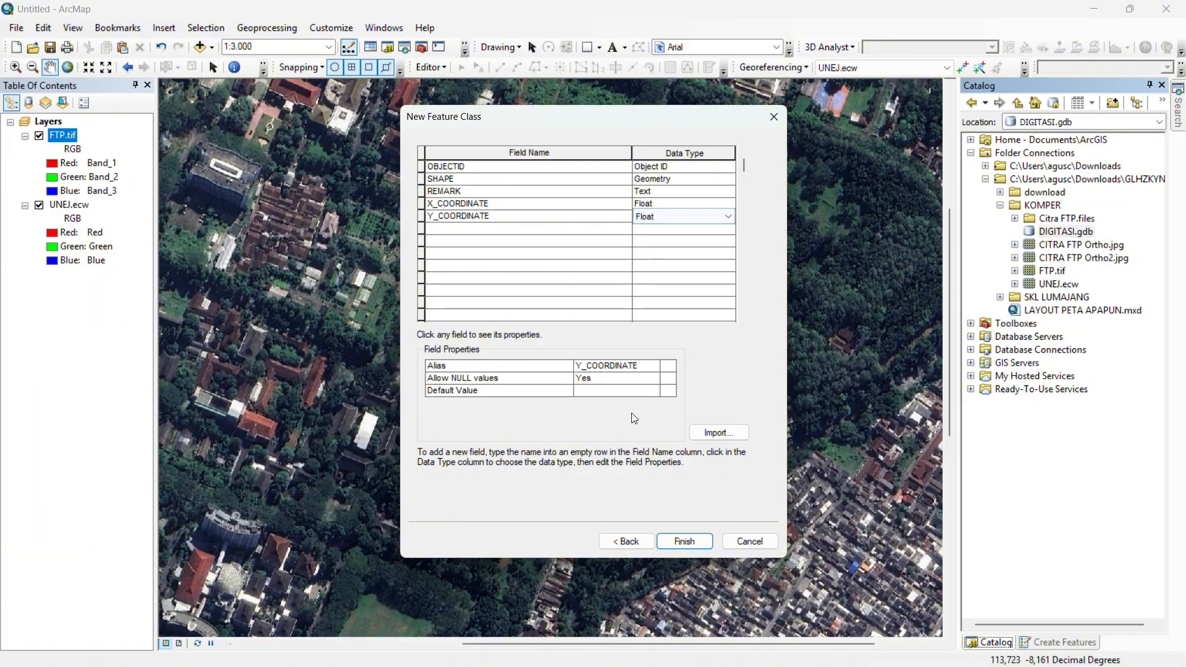
pyautogui.click(685, 541)
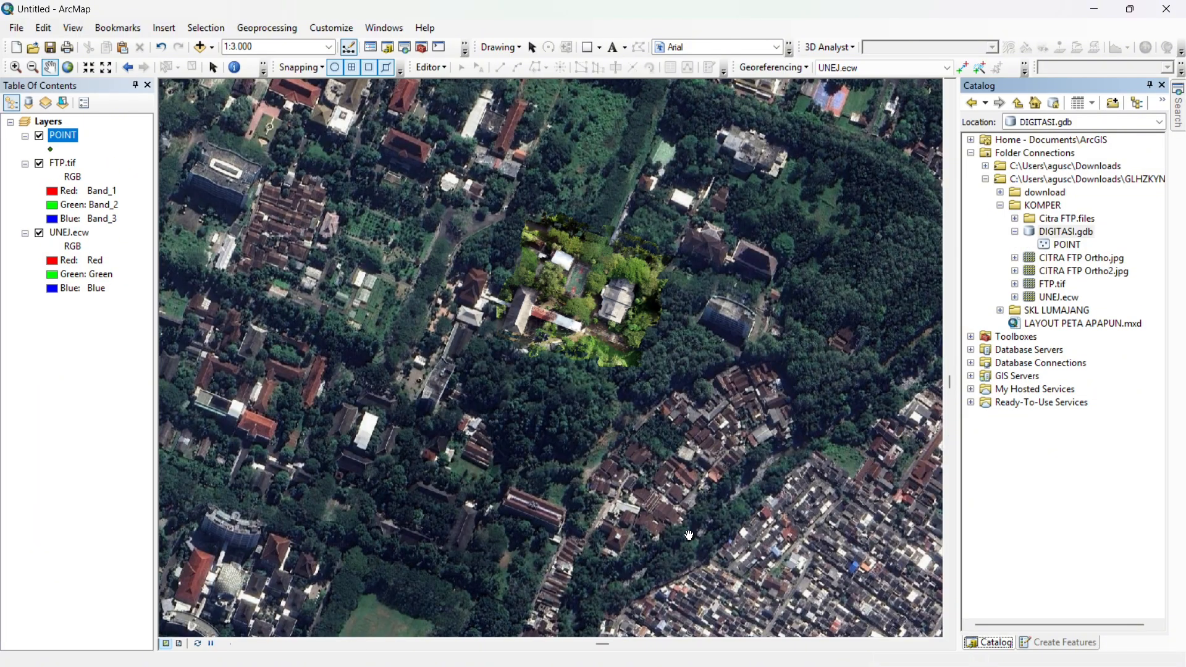
# - Start a new feature class named POLYLINE in the DIGITASI geodatabase, storing Line Features
pyautogui.rightClick(1076, 235)
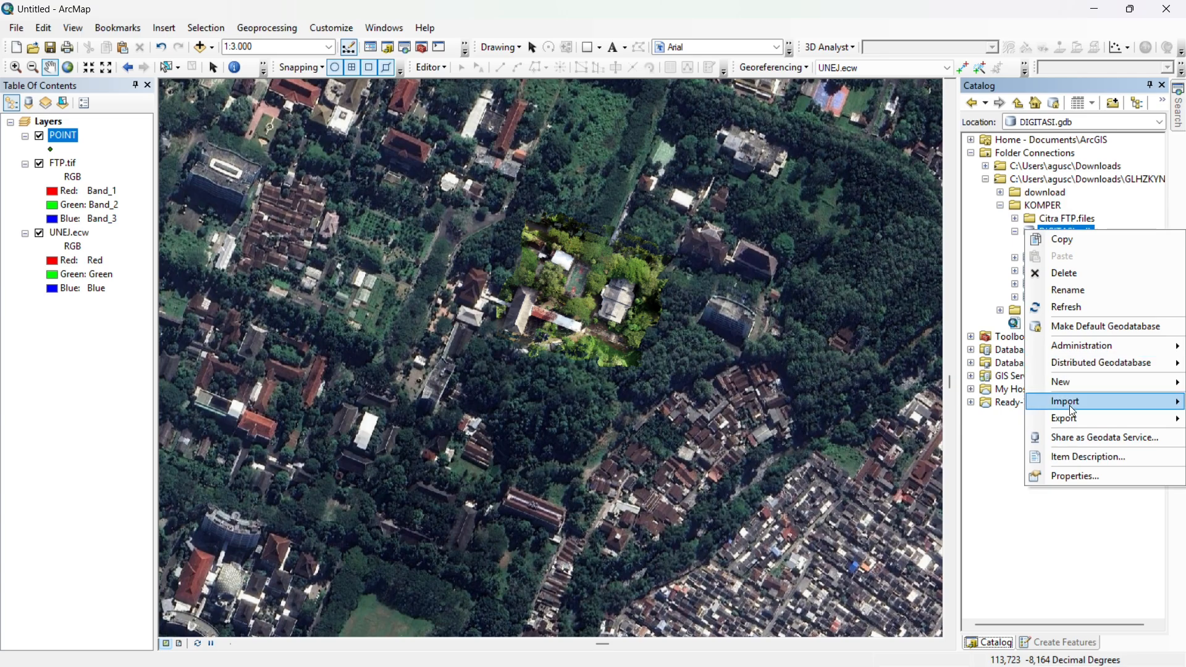
pyautogui.moveTo(1070, 394)
pyautogui.click(949, 401)
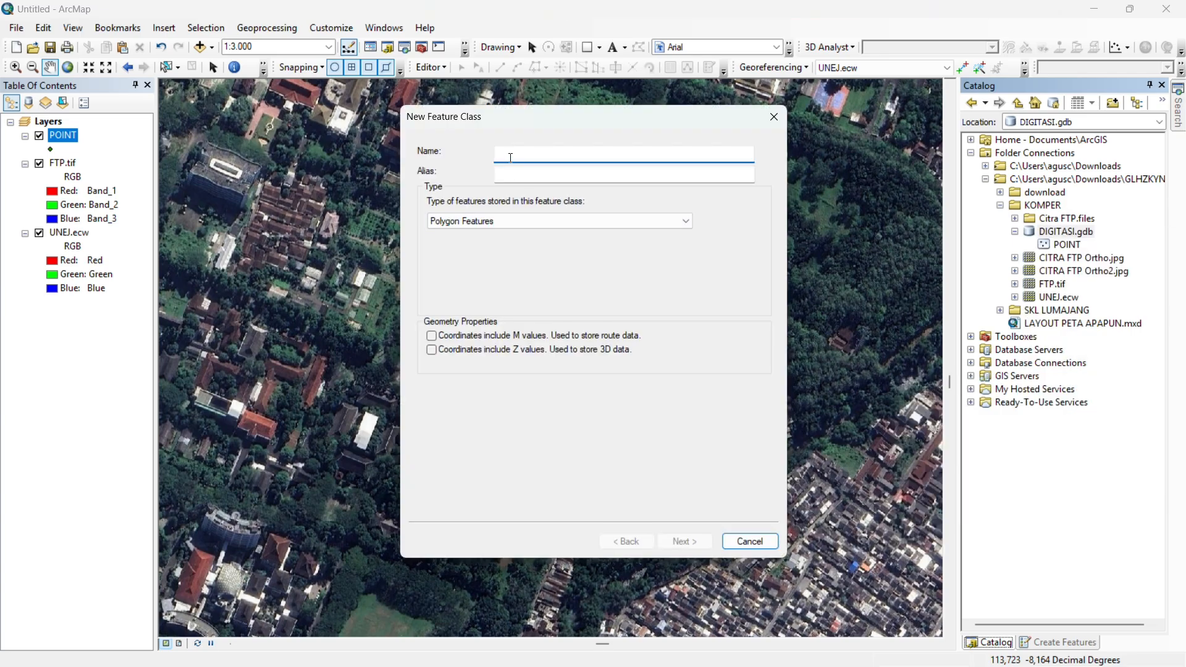
pyautogui.write('POLI')
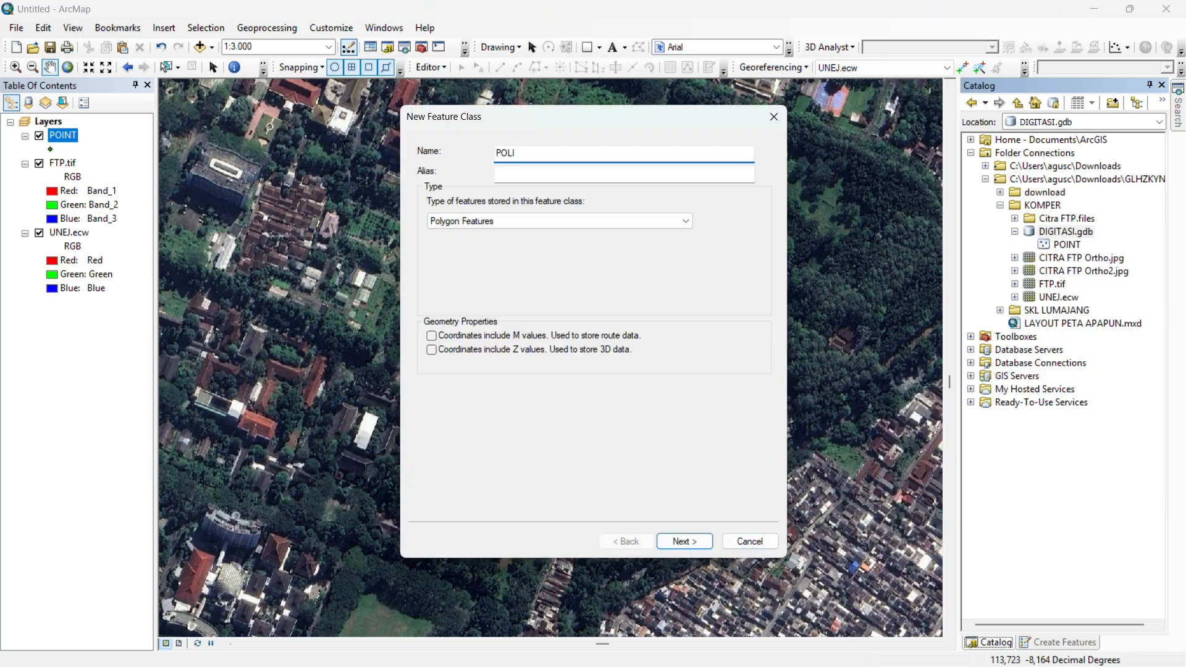
pyautogui.press('BackSpace')
pyautogui.write('YLINE')
pyautogui.click(523, 217)
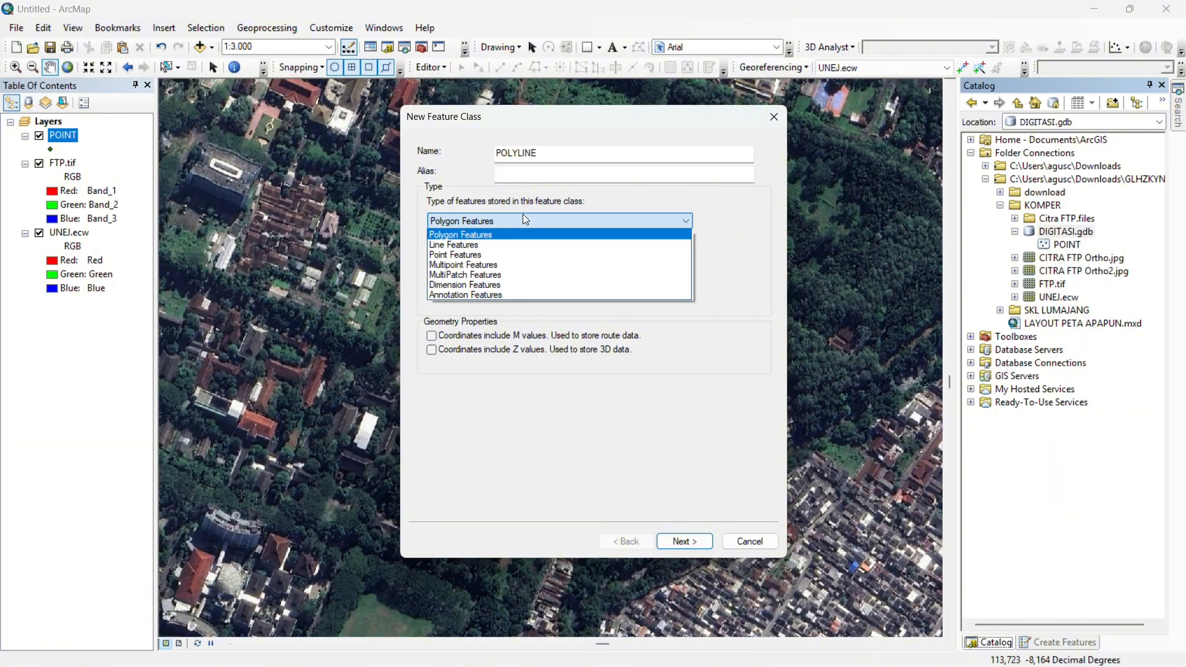
pyautogui.click(502, 244)
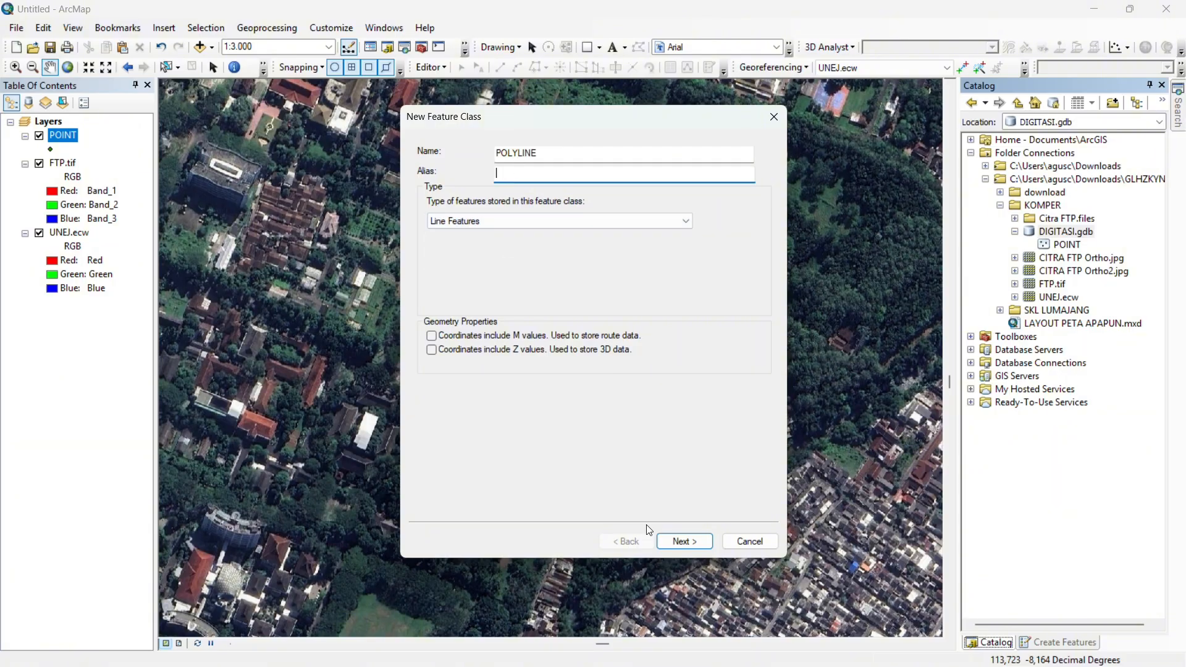
pyautogui.click(673, 535)
# - Assign WGS 1984 UTM Zone 49S to the POLYLINE feature class and accept the default XY tolerance and storage settings
pyautogui.click(510, 279)
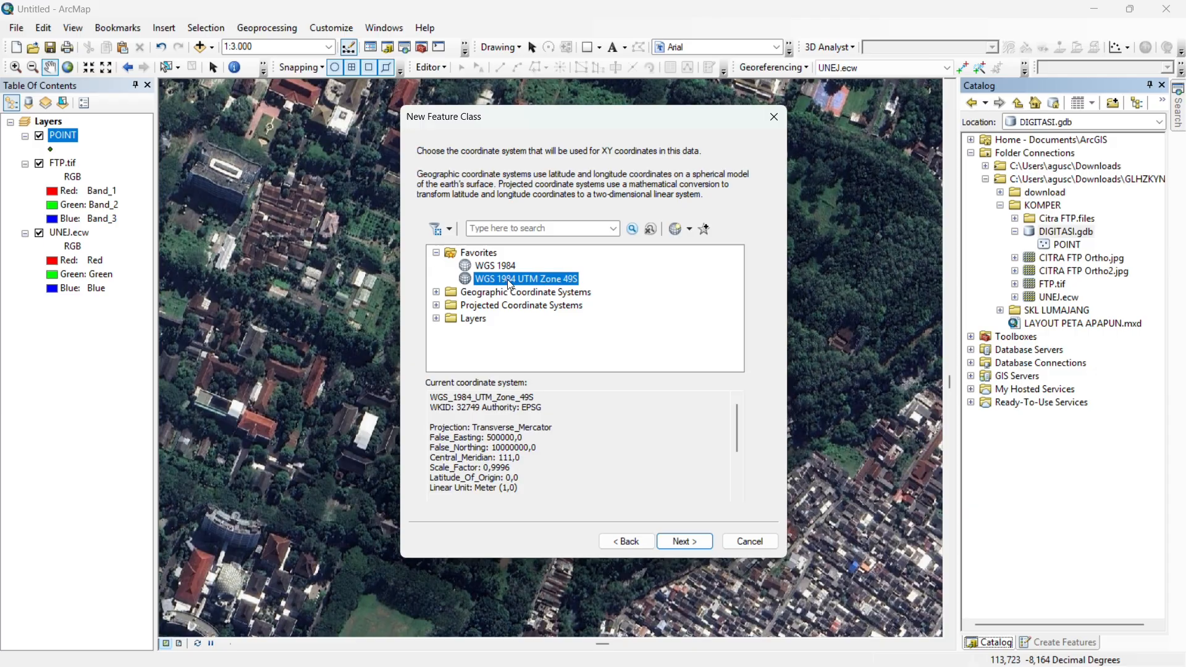
pyautogui.click(679, 538)
pyautogui.click(683, 542)
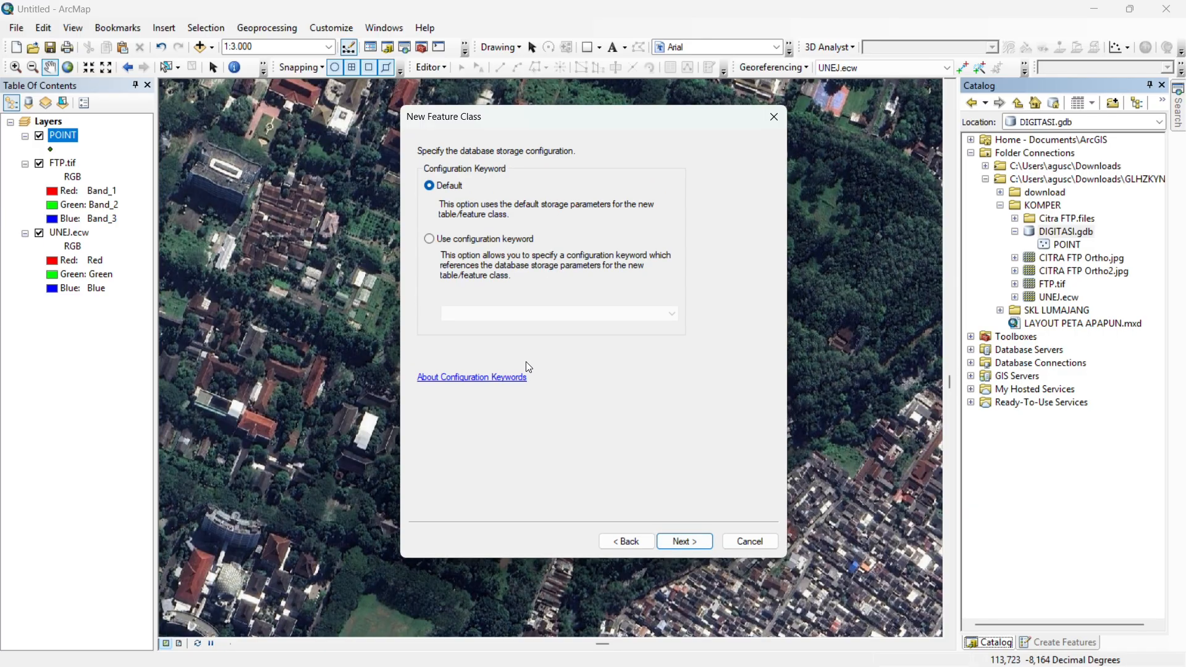
pyautogui.click(679, 538)
# - Add a REMARK field with the Text data type to the POLYLINE feature class
pyautogui.click(451, 196)
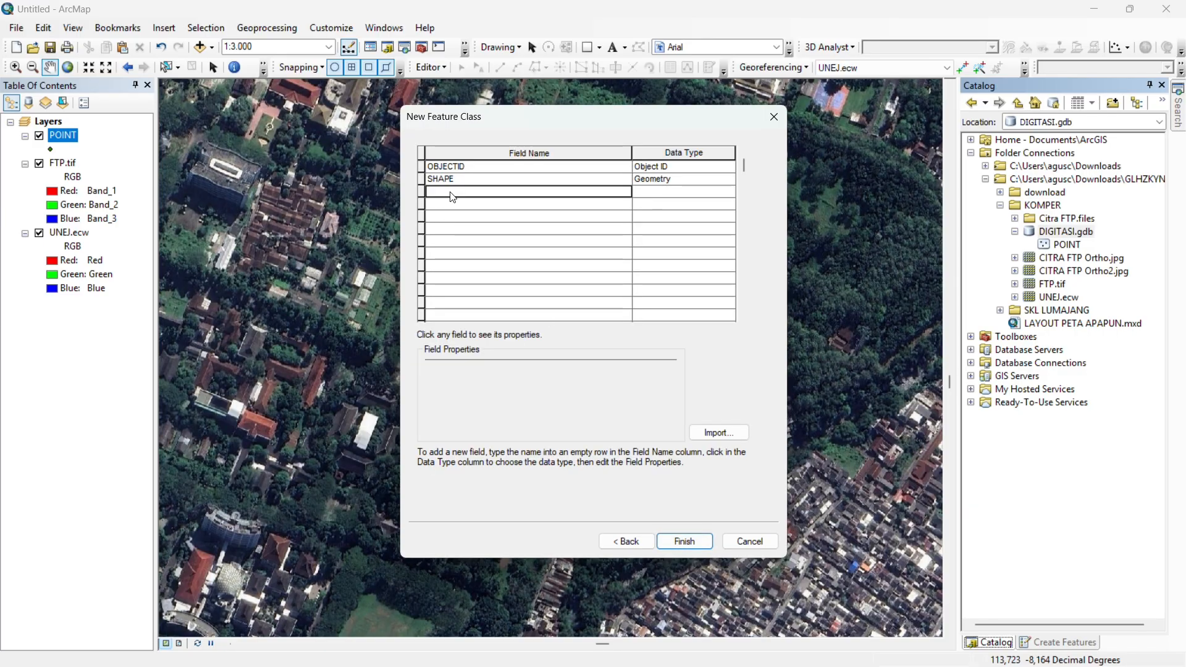
pyautogui.write('REMARK')
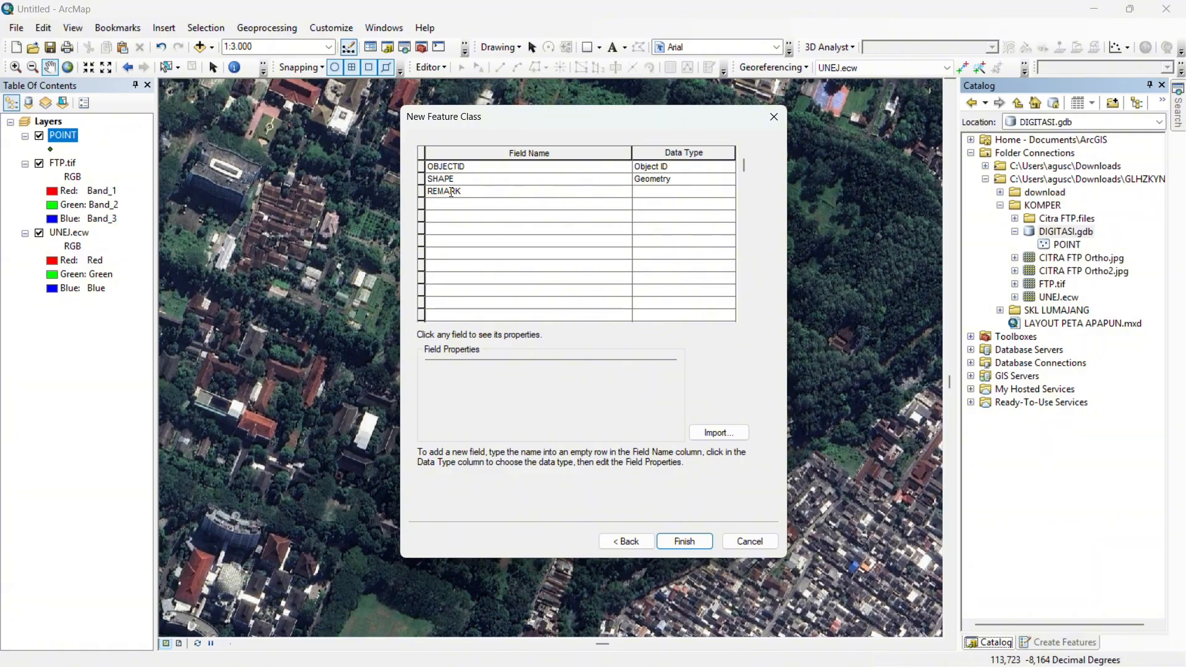
pyautogui.click(638, 192)
pyautogui.click(636, 197)
# - Add a SHAPE_LENGTH field with the Double data type and finish creating the POLYLINE feature class
pyautogui.click(515, 205)
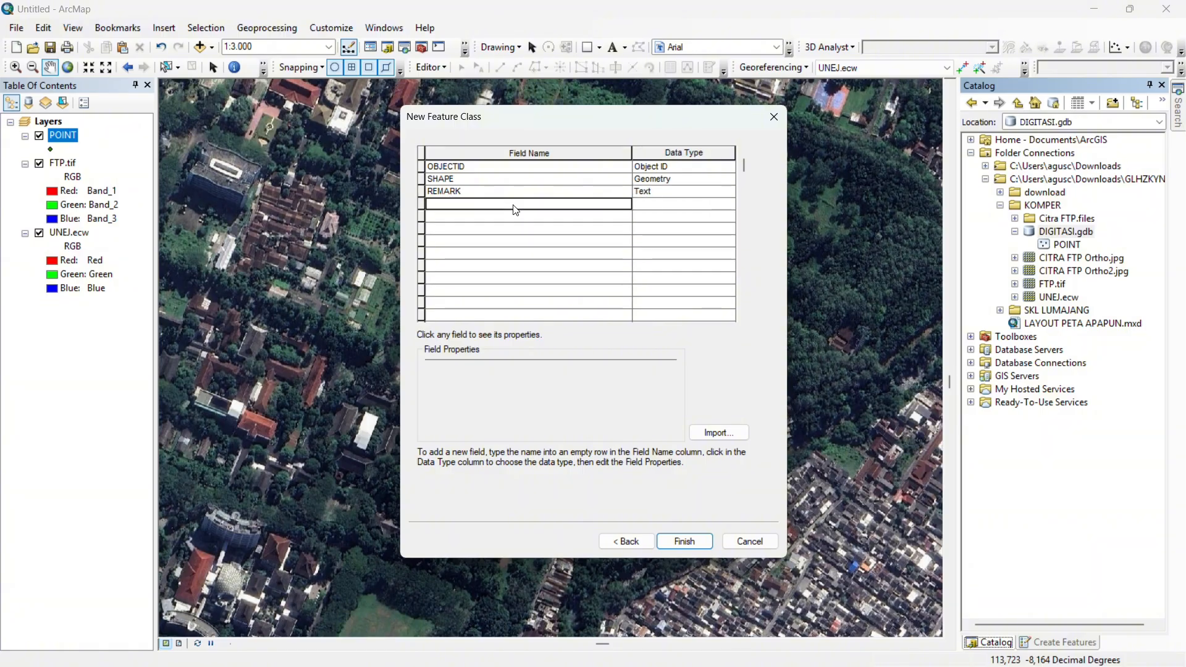
pyautogui.write('SHAPE')
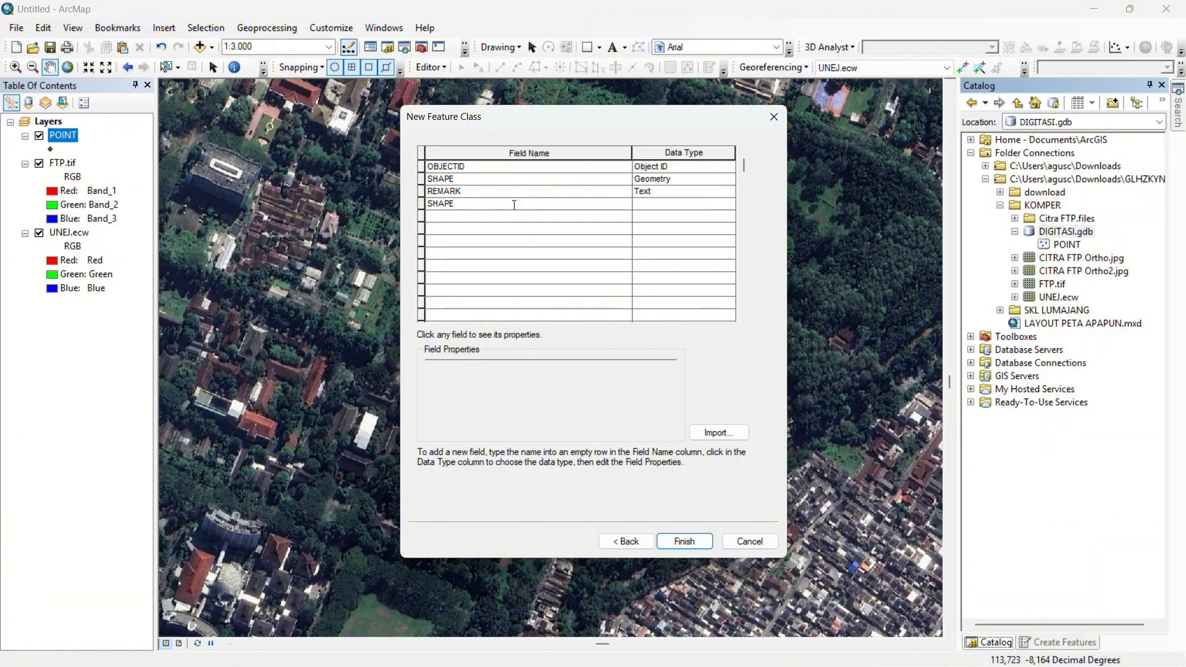
pyautogui.write('_LENGTH')
pyautogui.click(647, 205)
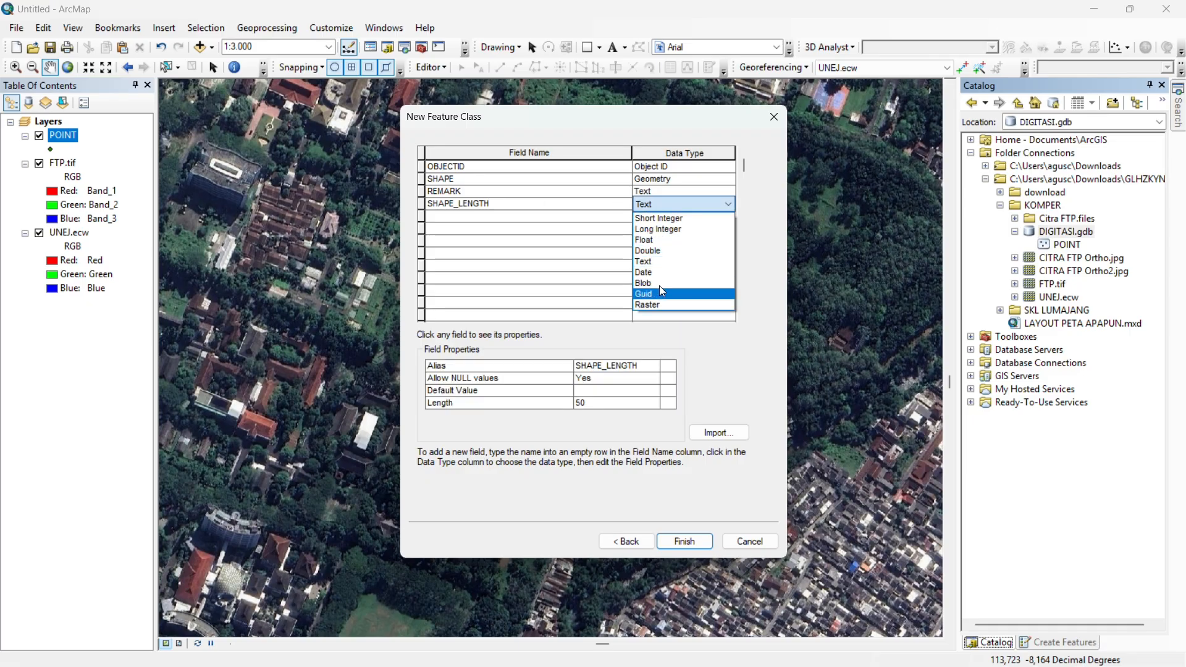
pyautogui.click(664, 252)
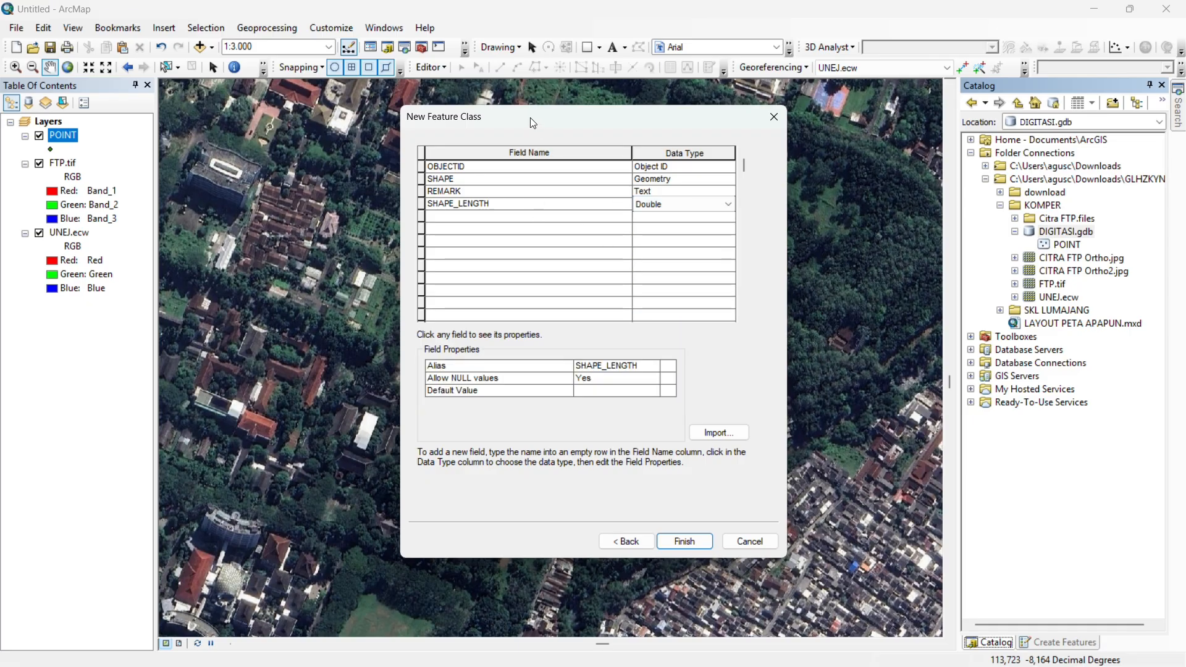
pyautogui.moveTo(529, 117); pyautogui.dragTo(579, 121)
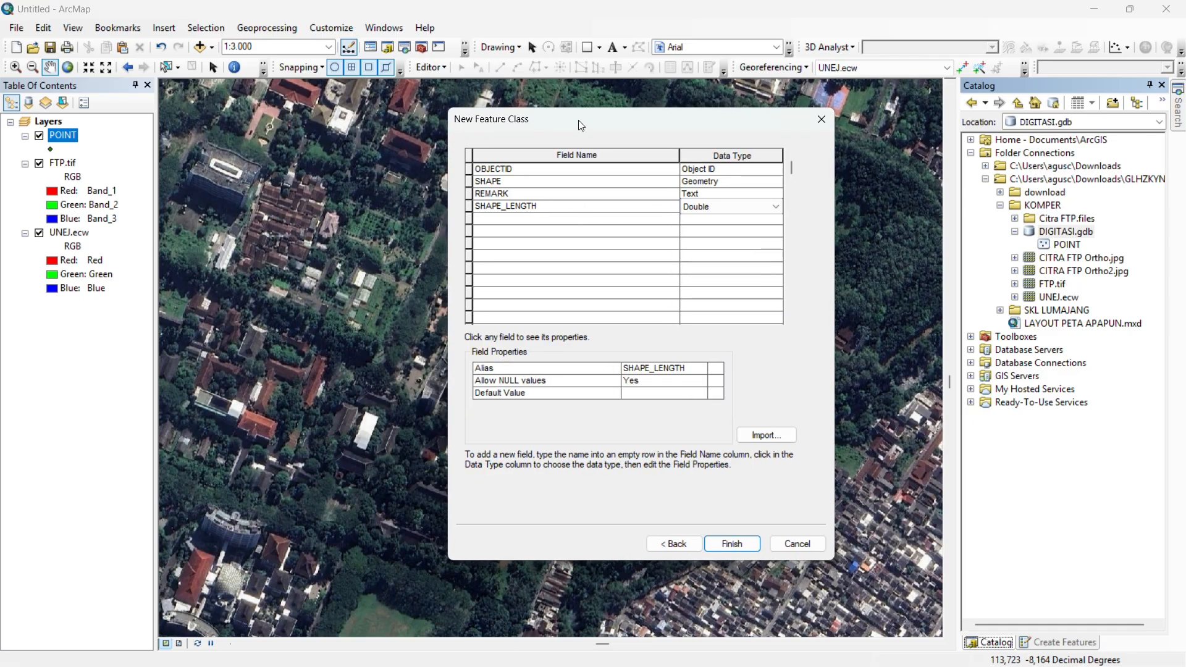
pyautogui.click(732, 544)
# - Start a new feature class named POLYGON in the DIGITASI geodatabase, storing Polygon Features
pyautogui.rightClick(1026, 230)
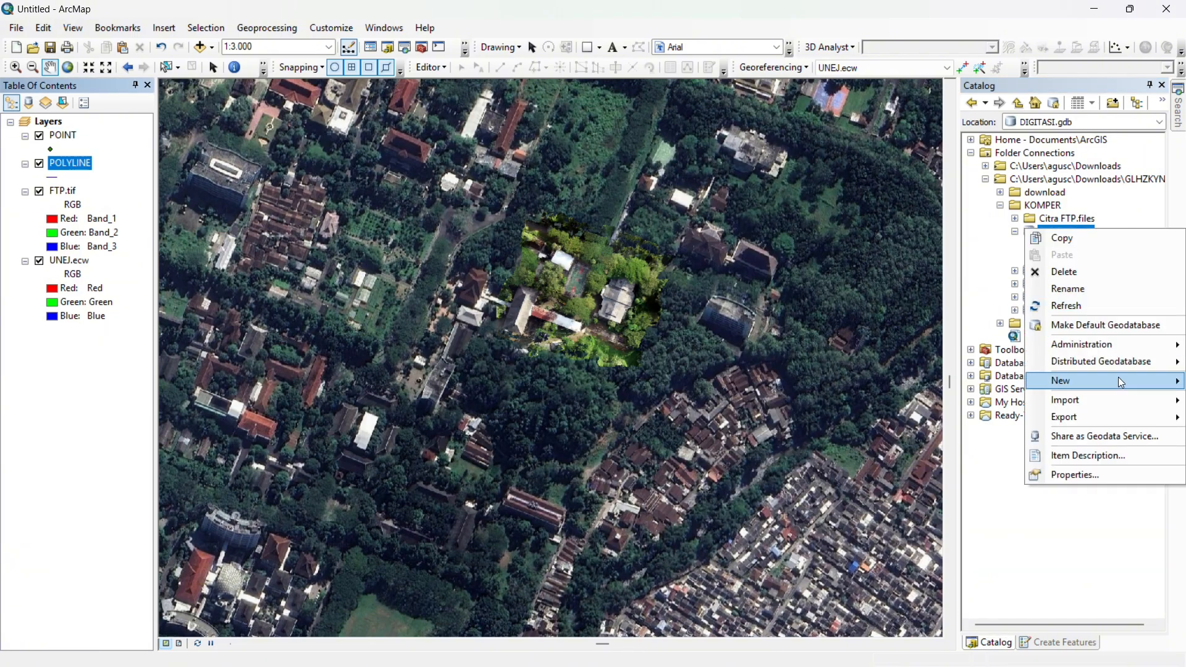
pyautogui.moveTo(1121, 382)
pyautogui.click(945, 398)
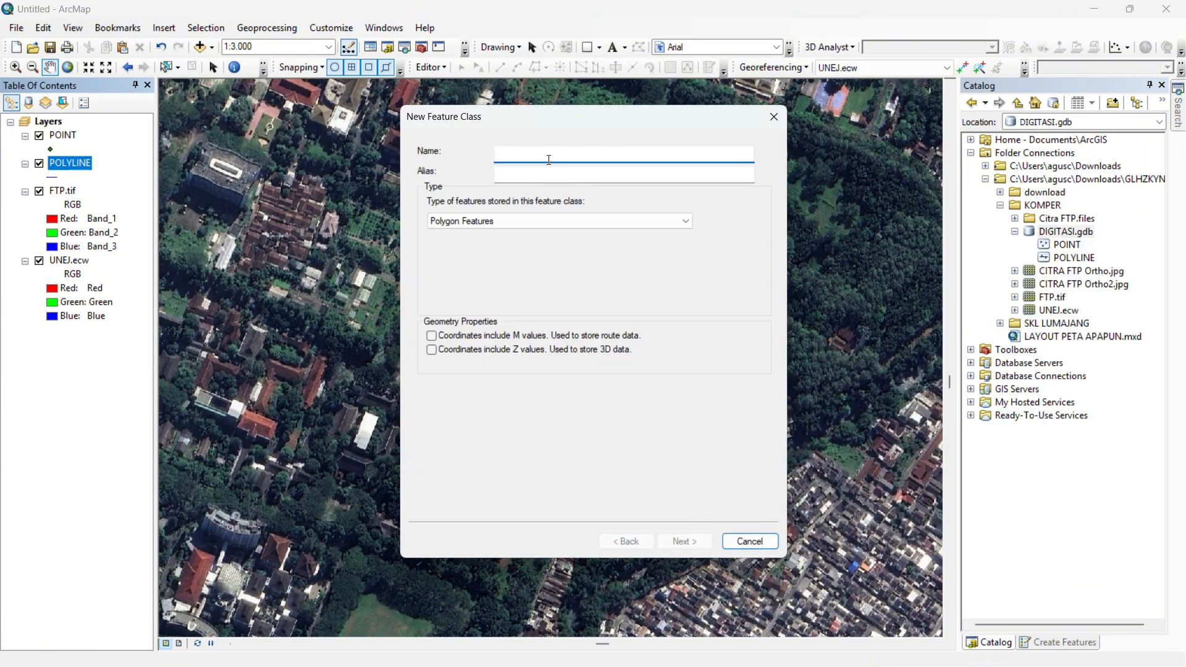
pyautogui.write('POLYGON')
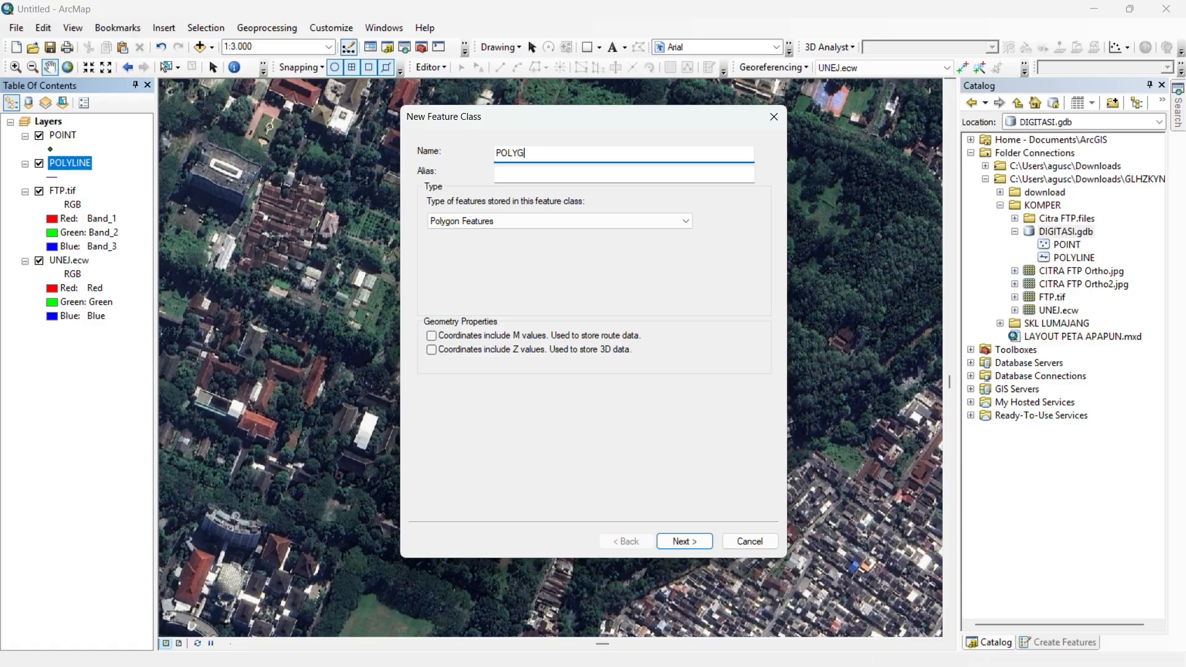
pyautogui.click(687, 538)
# - Assign WGS 1984 UTM Zone 49S to the POLYGON feature class and accept the default XY tolerance and storage settings
pyautogui.click(508, 280)
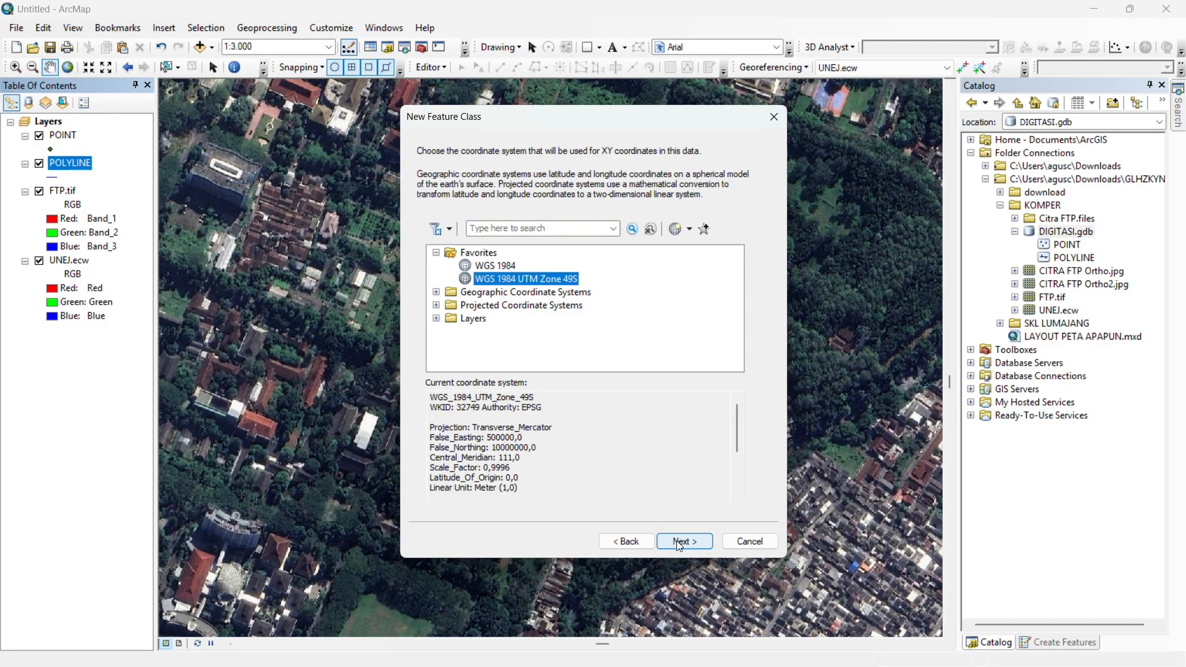
pyautogui.click(679, 543)
pyautogui.click(679, 536)
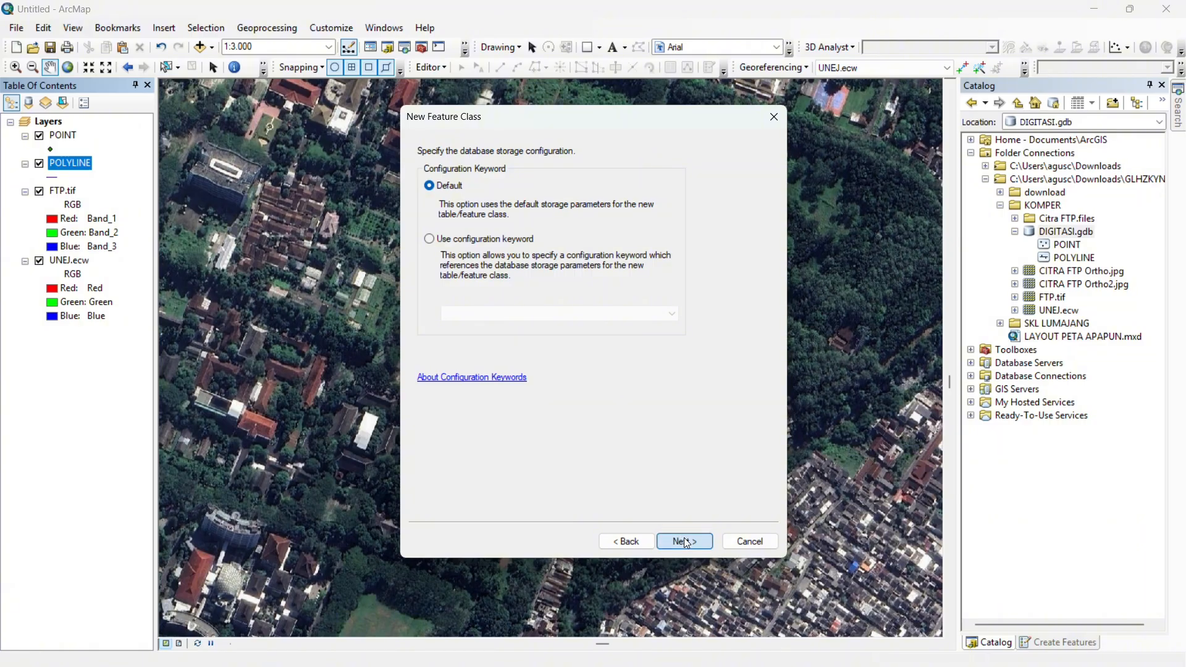
pyautogui.click(684, 539)
# - Add a REMARK field with the Text data type to the POLYGON feature class
pyautogui.click(478, 192)
pyautogui.write('REMARK')
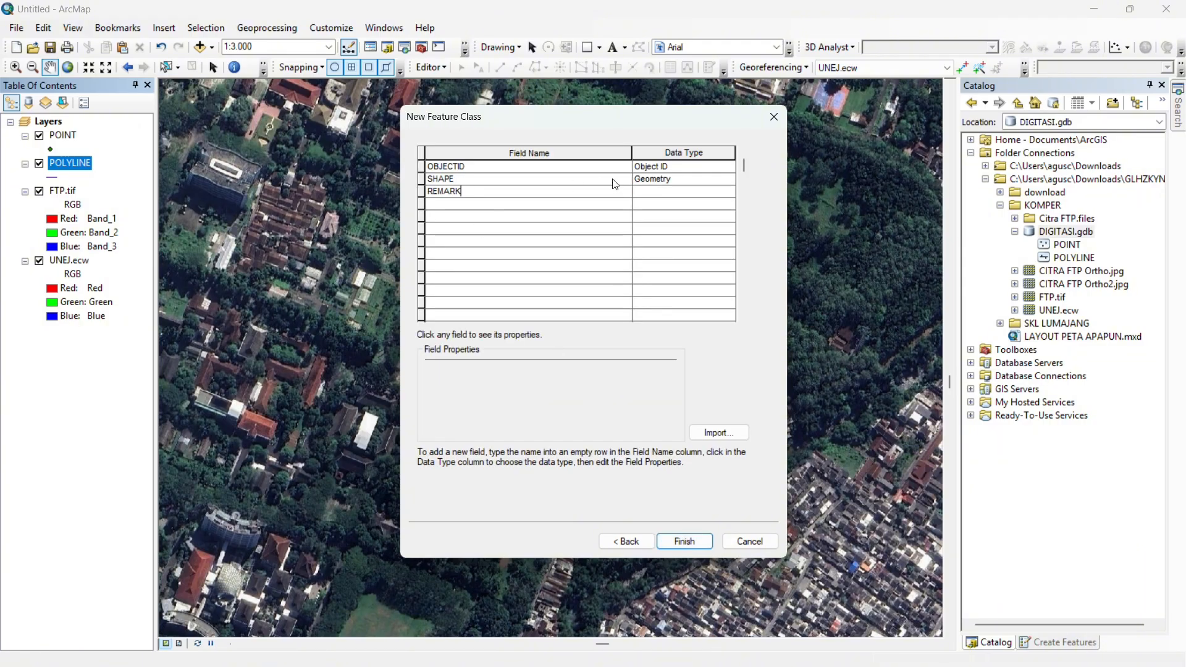
pyautogui.click(680, 192)
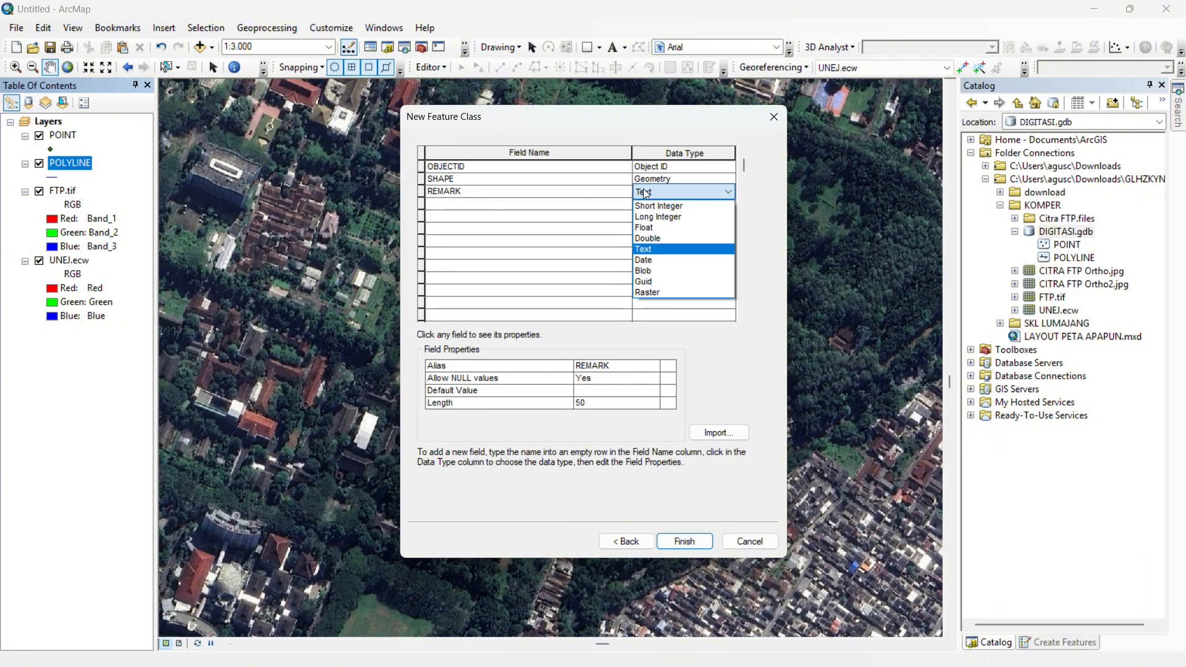
pyautogui.click(677, 231)
# - Add a SHAPE_AREA field with the Double data type and finish creating the POLYGON feature class
pyautogui.click(569, 205)
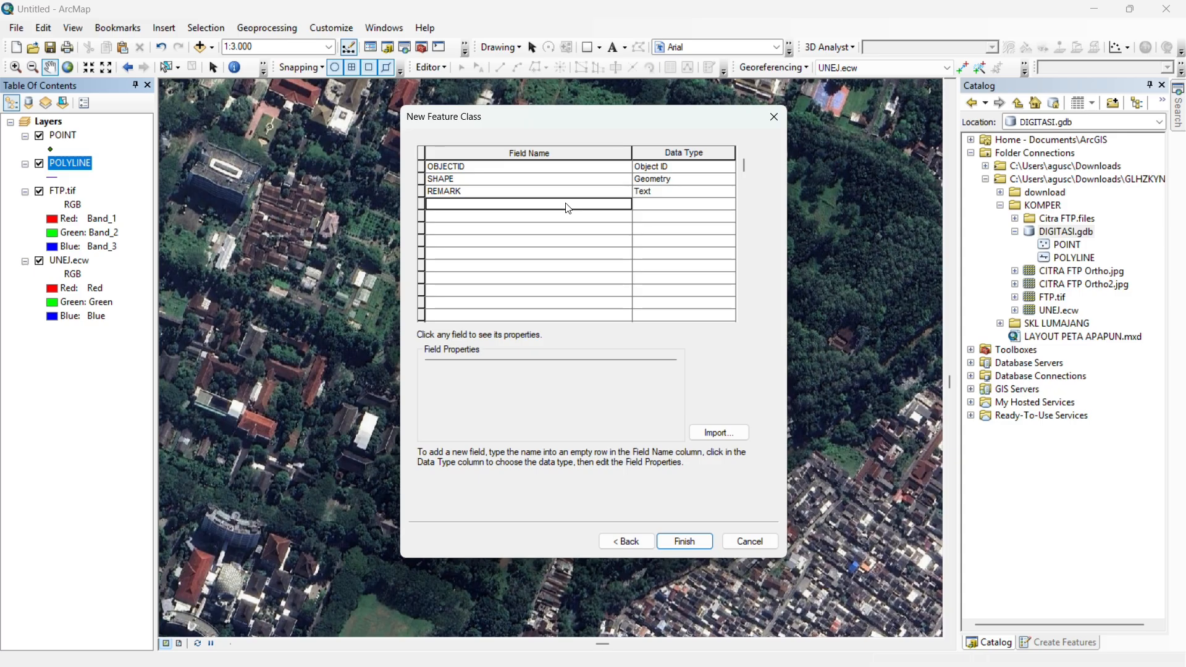
pyautogui.write('SHAPE_AREA')
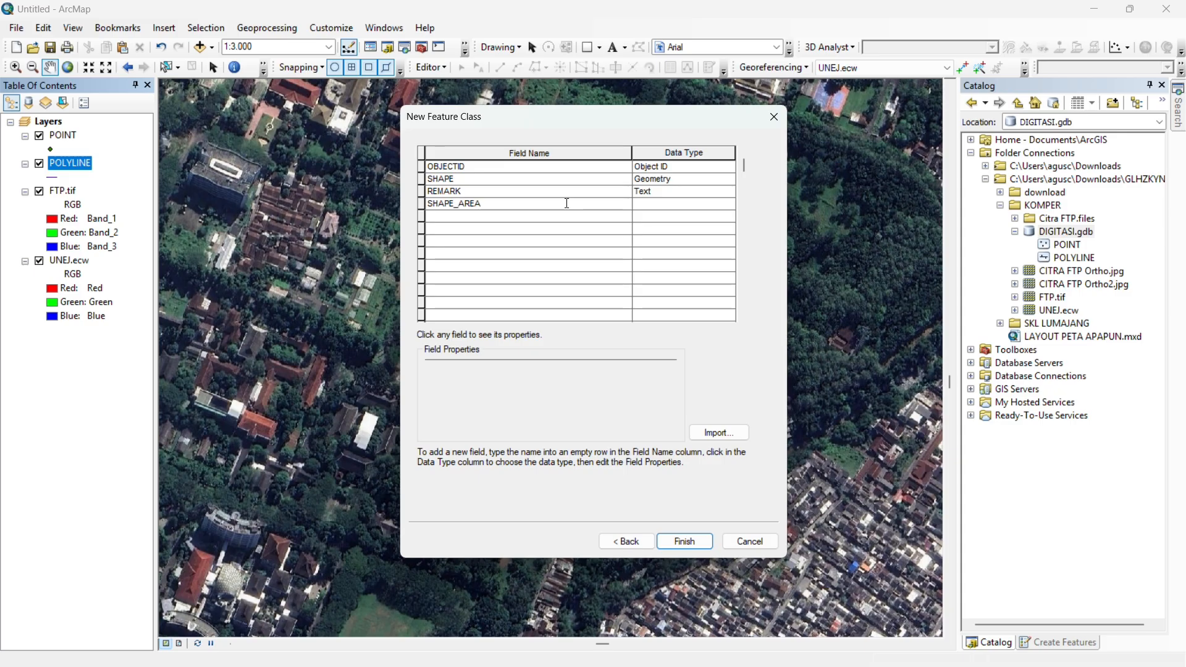
pyautogui.click(692, 206)
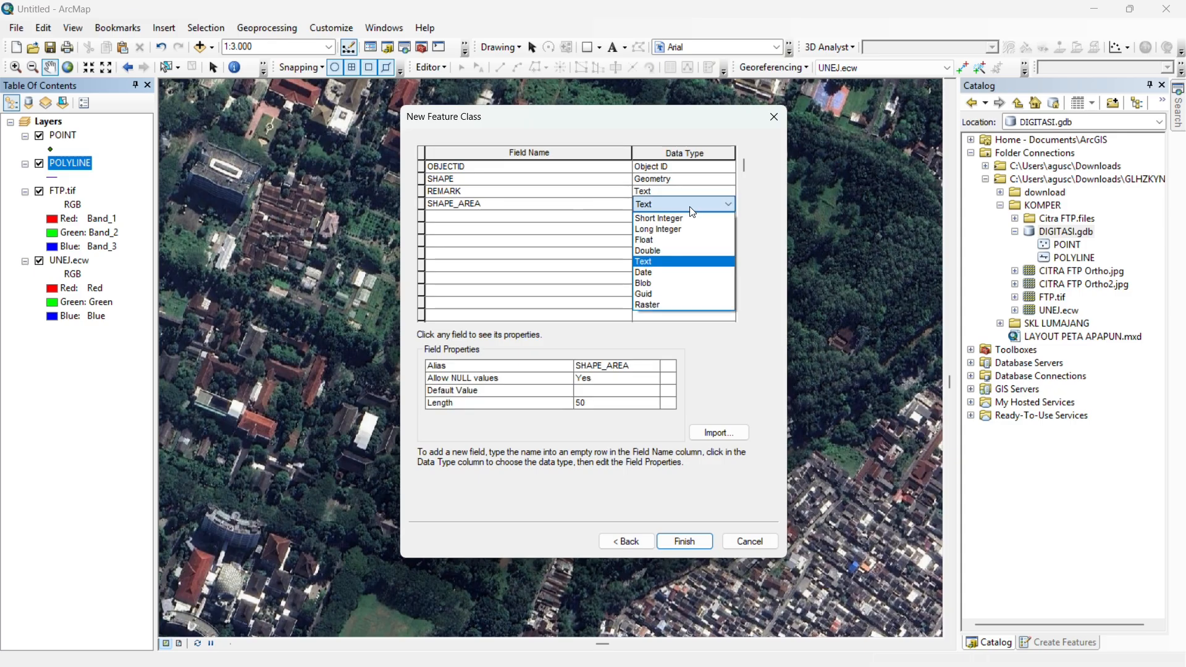
pyautogui.click(674, 251)
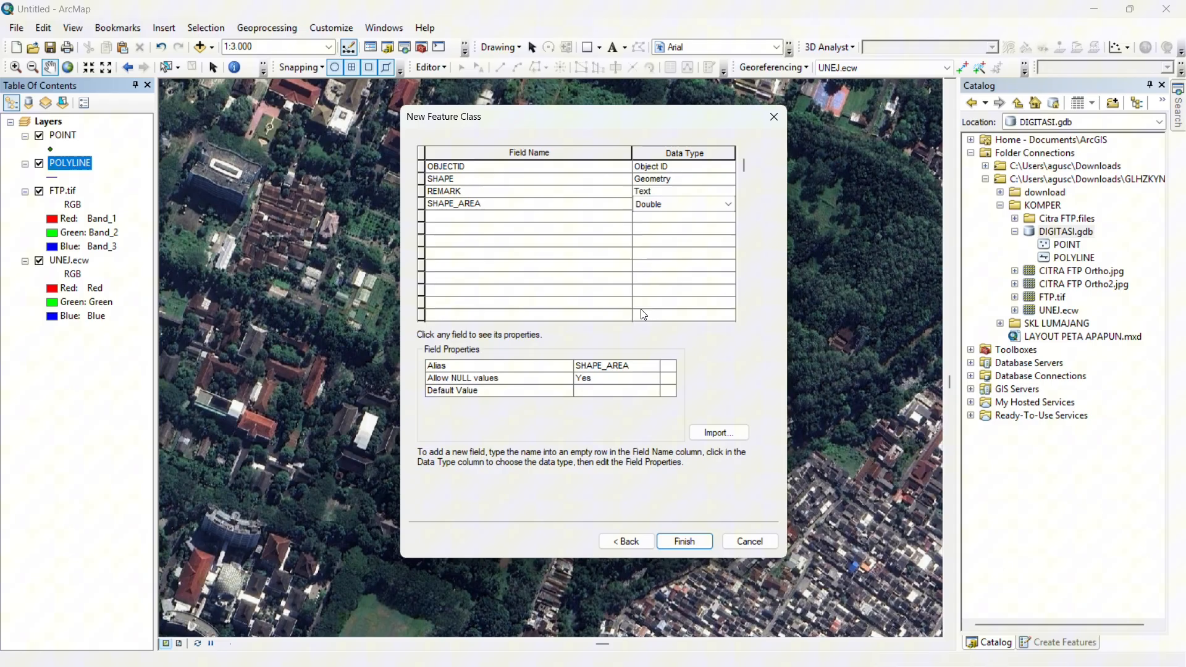
pyautogui.click(694, 539)
# - Start an edit session for the map's feature layers
pyautogui.click(63, 219)
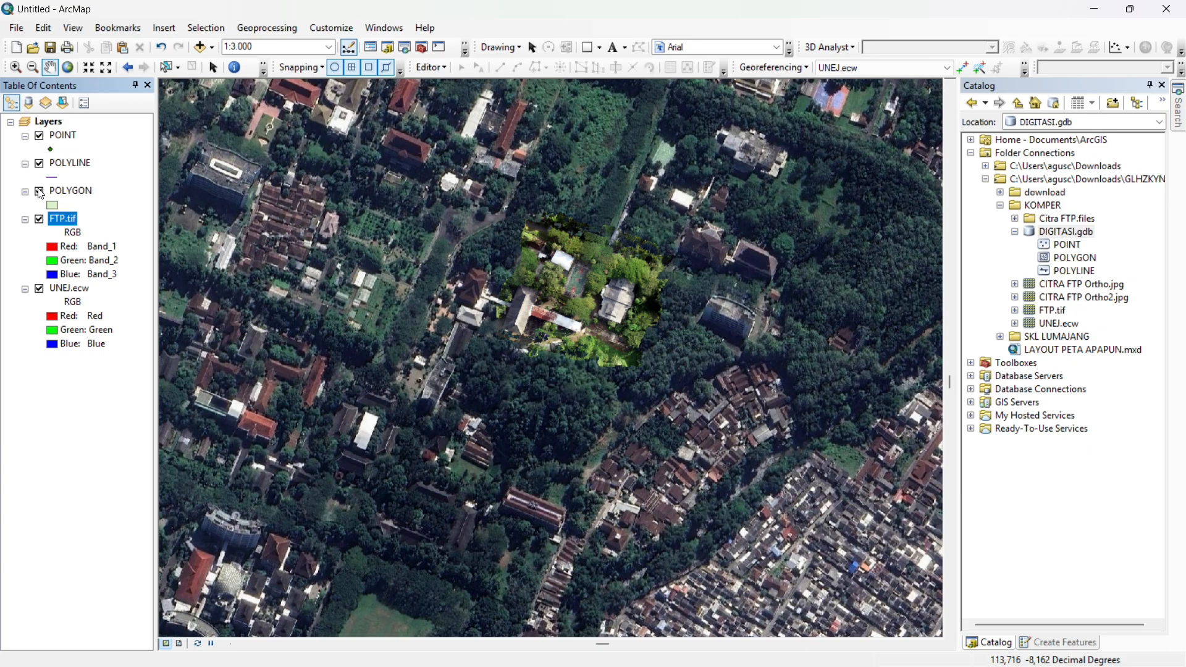
pyautogui.click(436, 67)
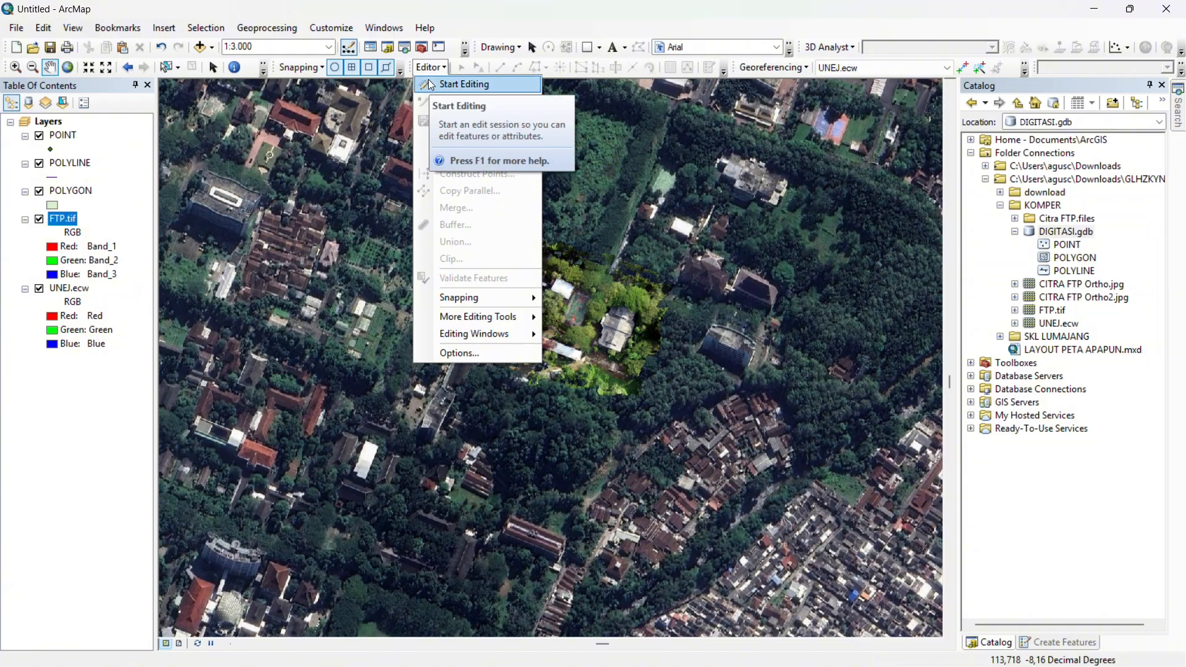
pyautogui.click(430, 83)
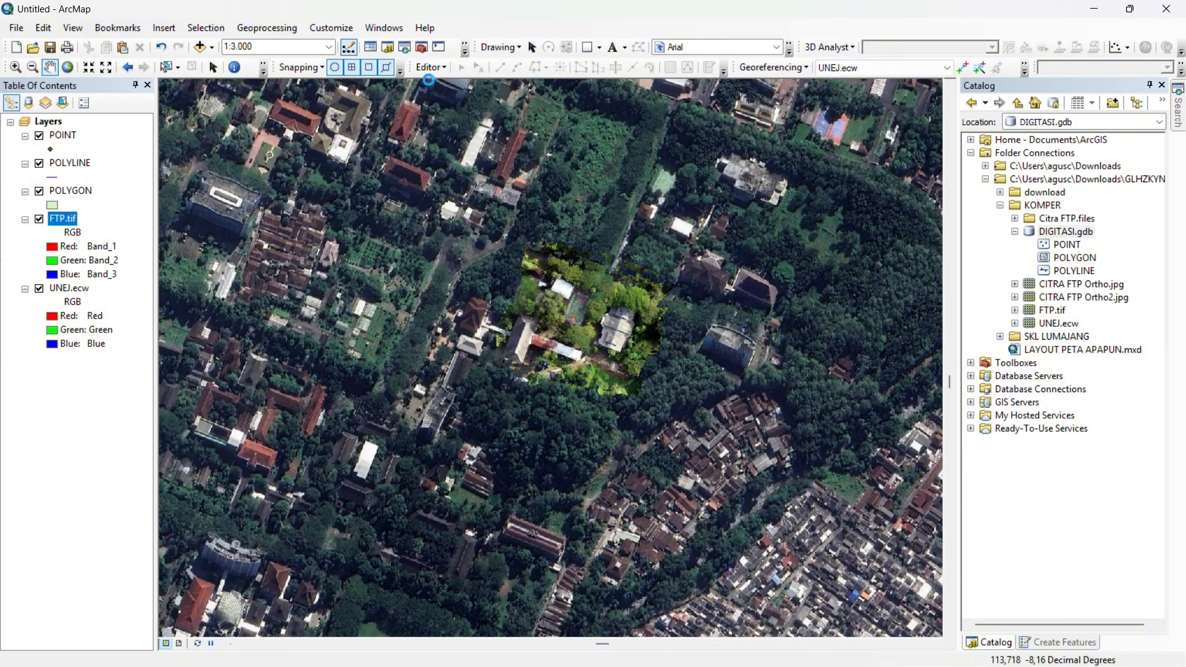
pyautogui.click(667, 505)
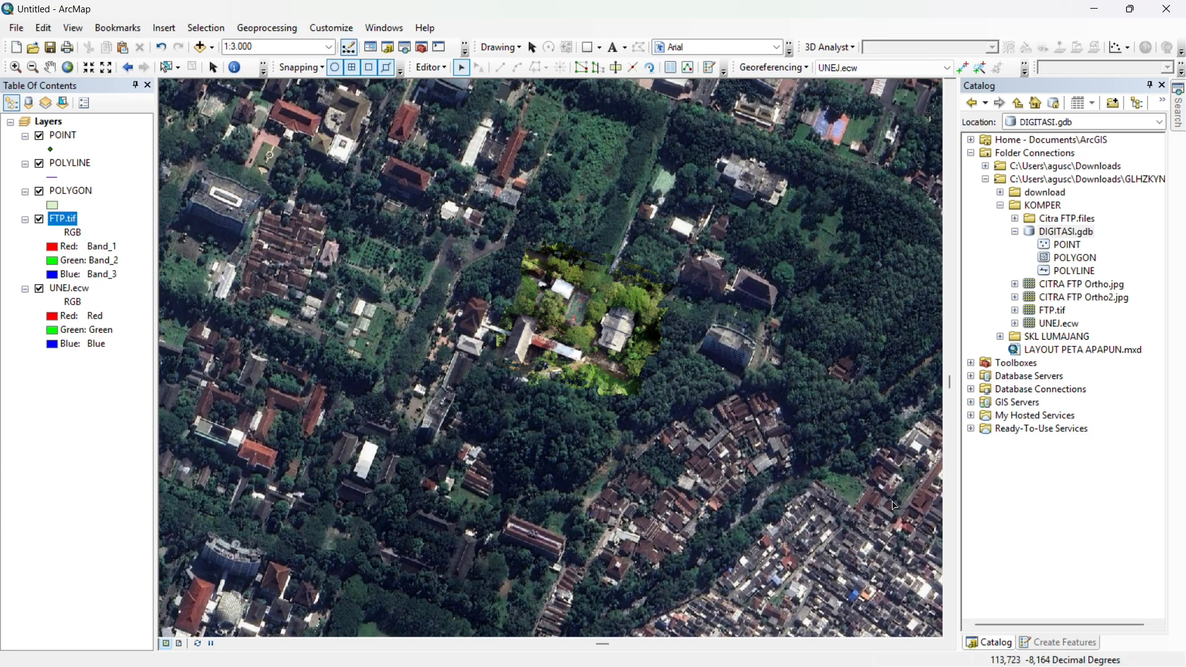
# - Display the Create Features window in place of the Catalog and keep it docked beside the map
pyautogui.click(1150, 85)
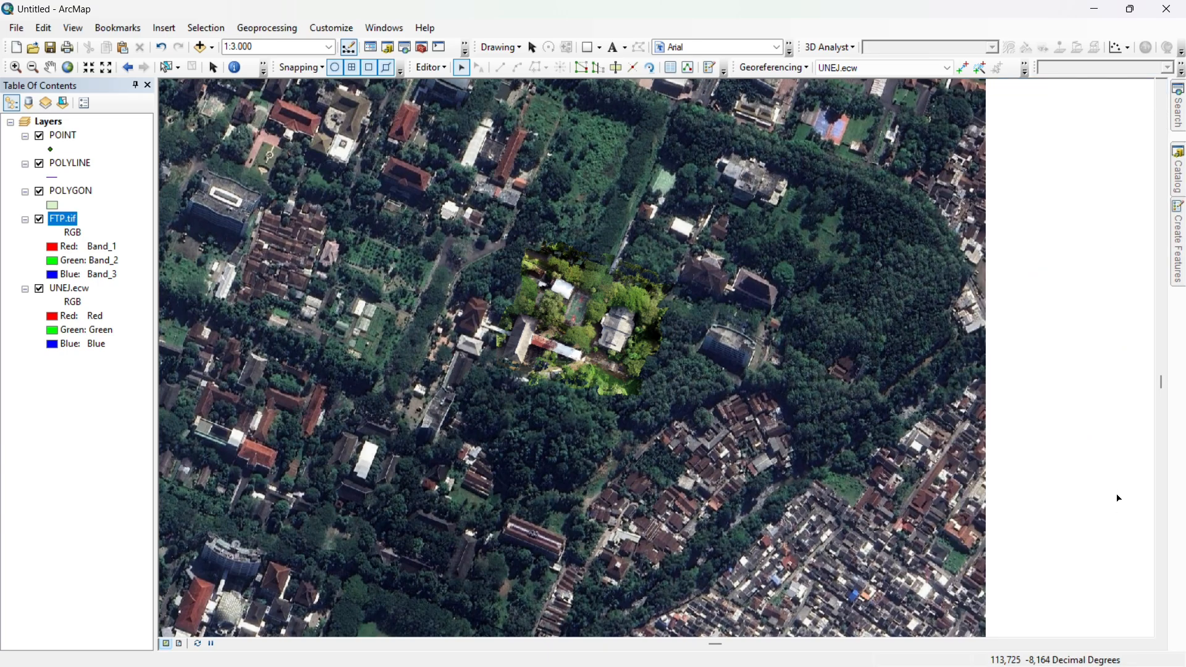
pyautogui.click(1181, 211)
pyautogui.click(1150, 85)
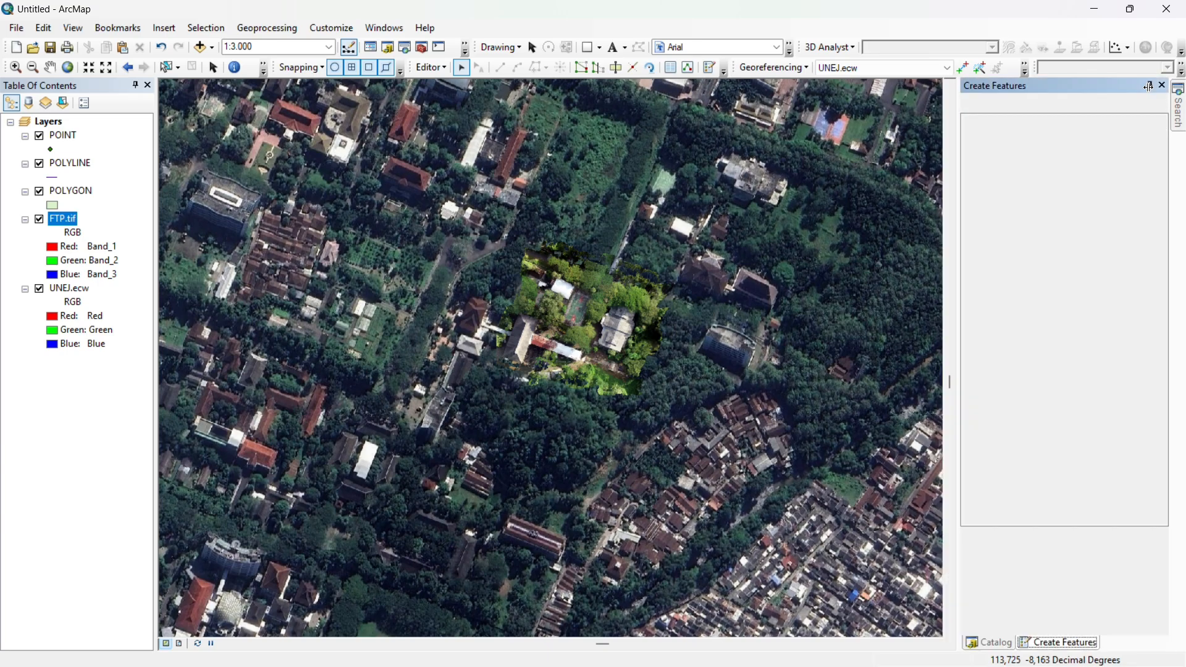
# - Start a POLYGON feature south of the campus garden in the northwest and trace its northern edge southeast along the road with a straight and curved segments
pyautogui.moveTo(658, 272); pyautogui.dragTo(757, 282)
pyautogui.click(996, 169)
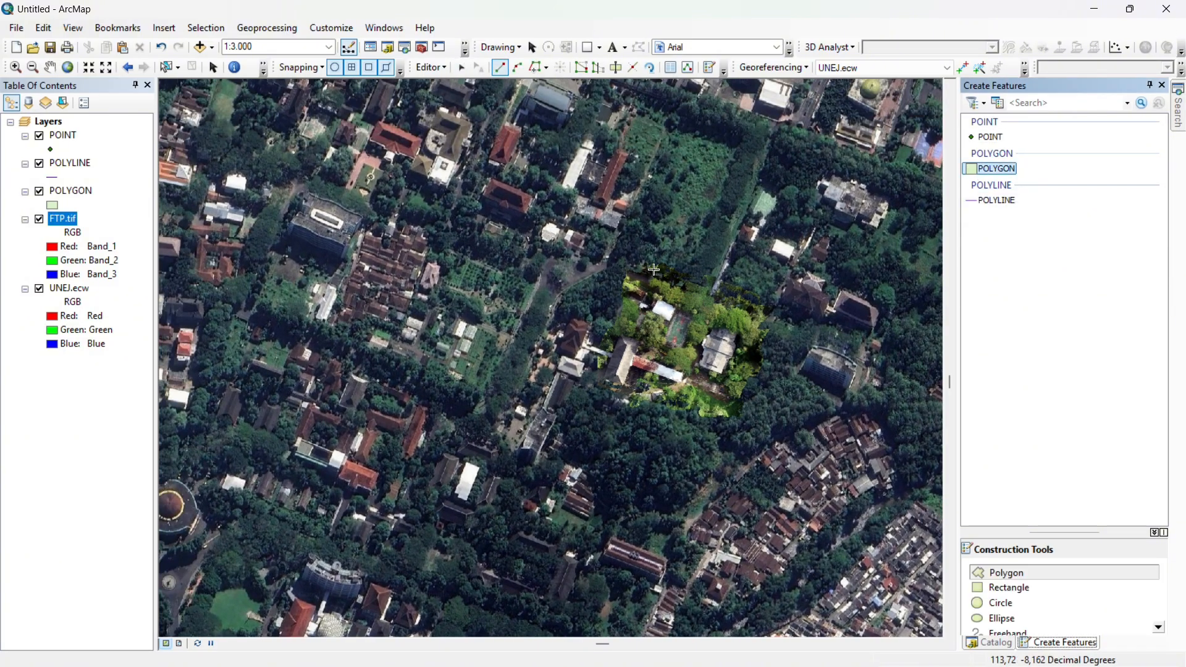
pyautogui.moveTo(654, 267); pyautogui.dragTo(706, 232)
pyautogui.scroll(-1, 494, 200)
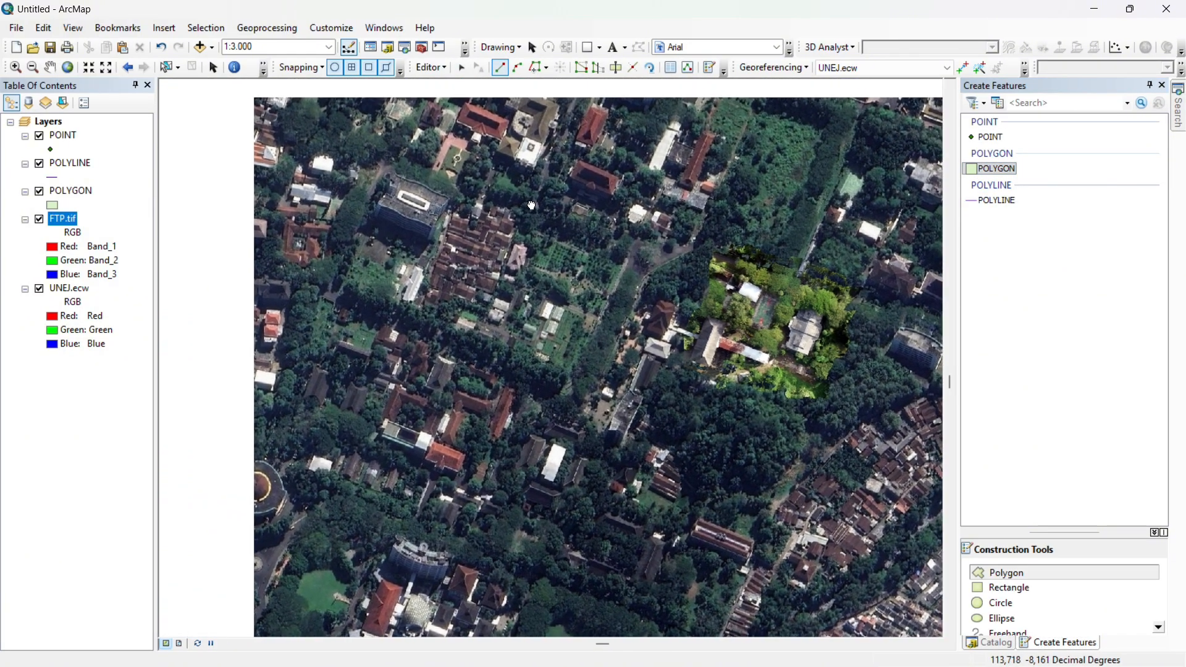
pyautogui.scroll(-3, 493, 199)
pyautogui.moveTo(707, 329); pyautogui.dragTo(550, 225)
pyautogui.scroll(2, 550, 225)
pyautogui.moveTo(726, 309); pyautogui.dragTo(546, 253)
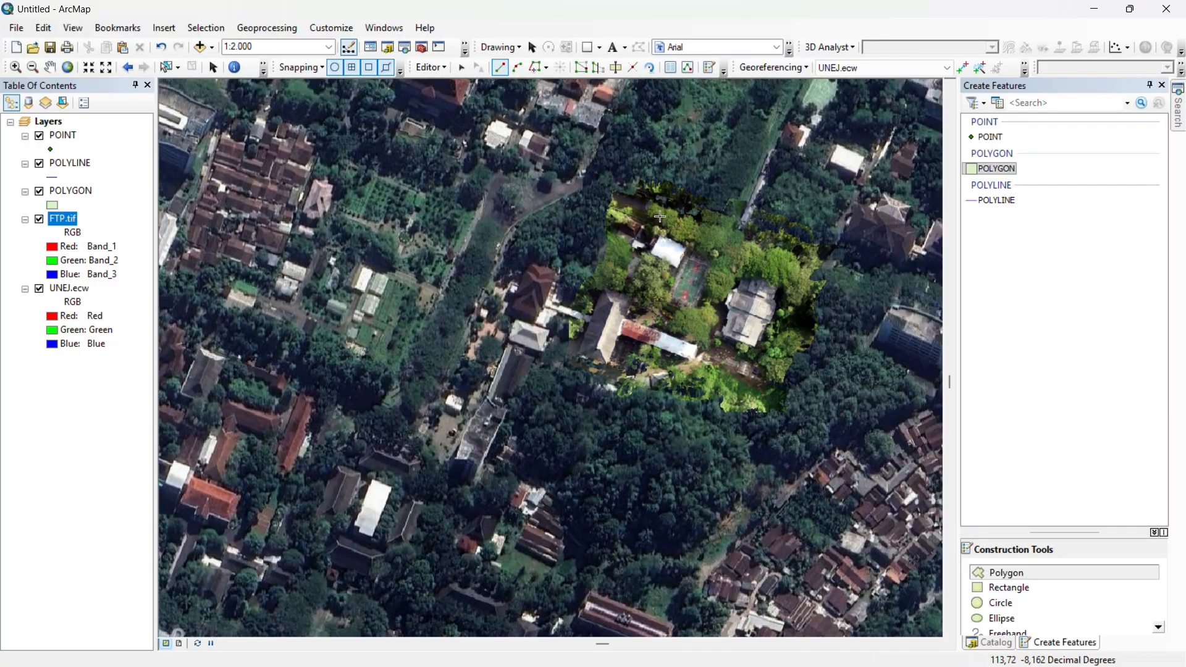
pyautogui.moveTo(383, 173); pyautogui.dragTo(608, 322)
pyautogui.scroll(-2, 510, 271)
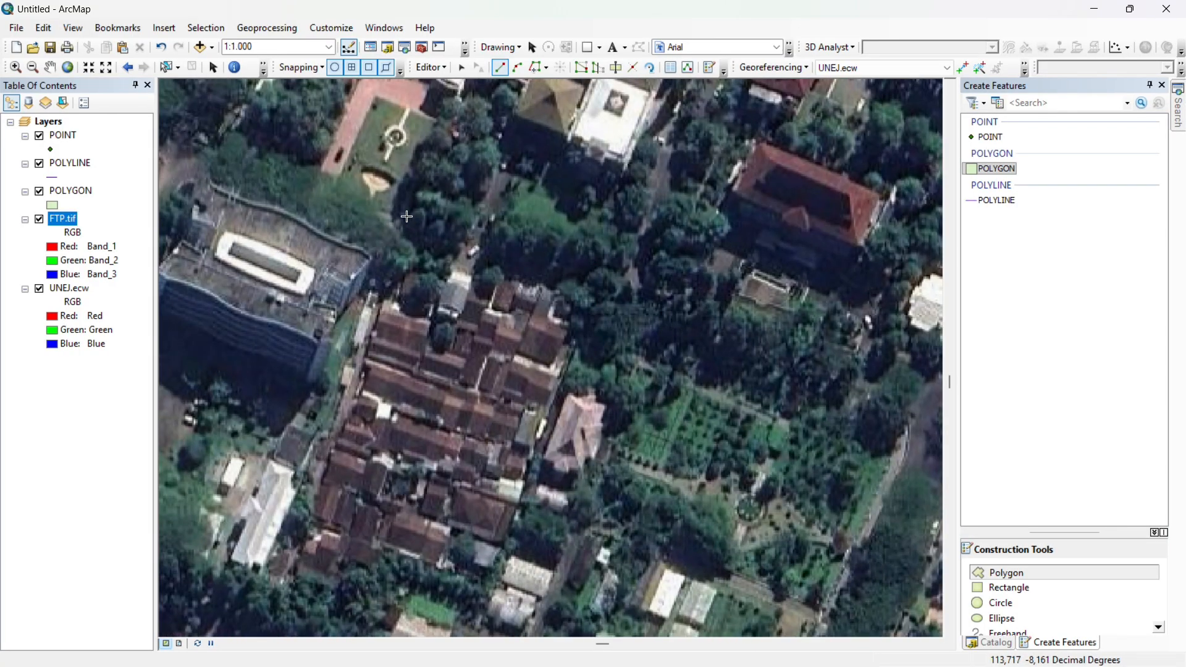
pyautogui.click(400, 220)
pyautogui.moveTo(803, 325); pyautogui.dragTo(600, 291)
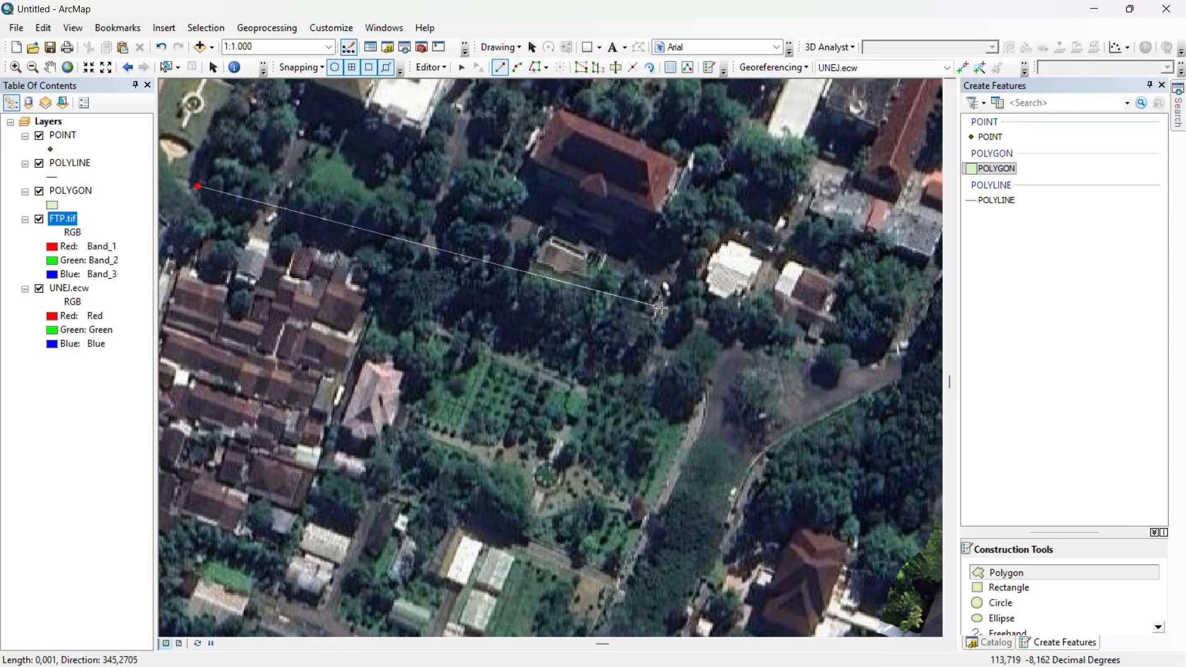
pyautogui.click(622, 296)
pyautogui.click(717, 332)
pyautogui.click(825, 350)
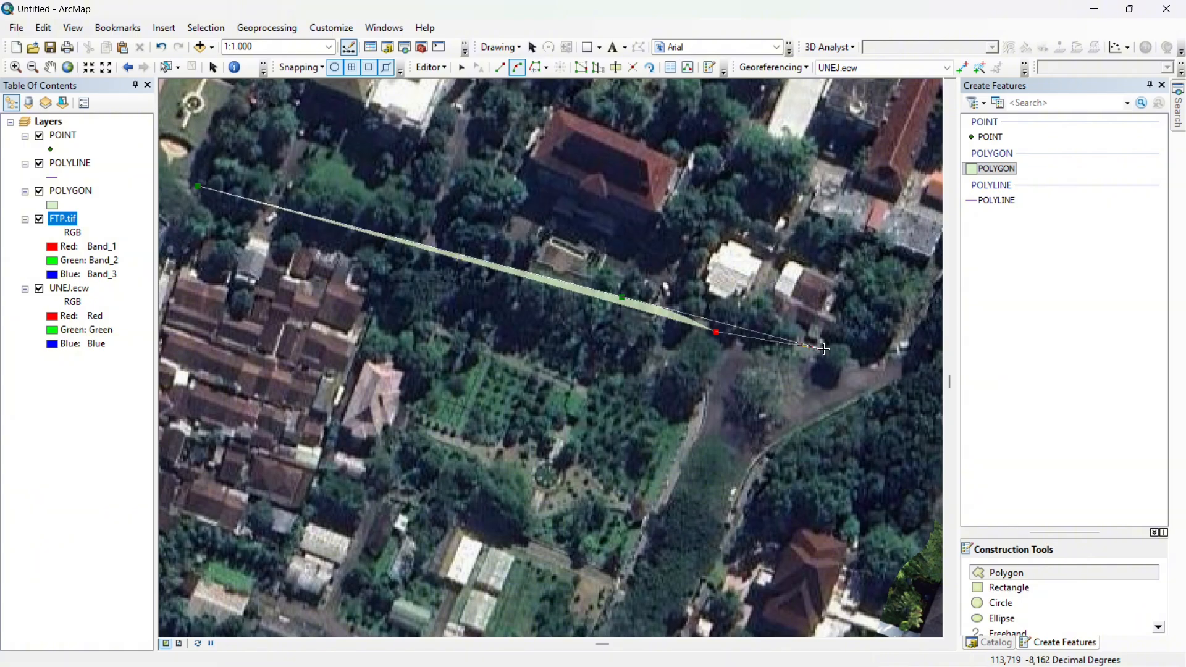
# - Set a display transparency for the POLYGON layer so the imagery shows through its fill
pyautogui.rightClick(87, 193)
pyautogui.click(131, 518)
pyautogui.click(475, 154)
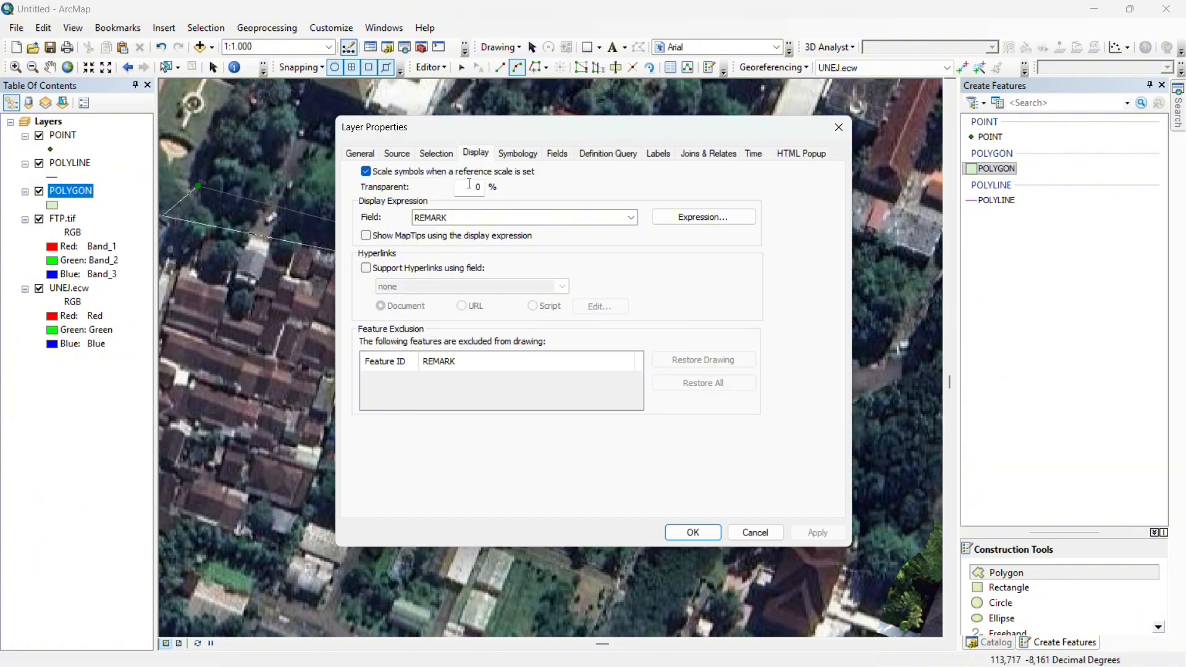
pyautogui.press('Return')
# - Continue the polygon sketch past the road junction and straight along the north side of the FTP imagery to its northeast corner
pyautogui.moveTo(916, 348)
pyautogui.mouseDown()
pyautogui.moveTo(646, 316)
pyautogui.moveTo(454, 258)
pyautogui.mouseUp()
pyautogui.click(630, 313)
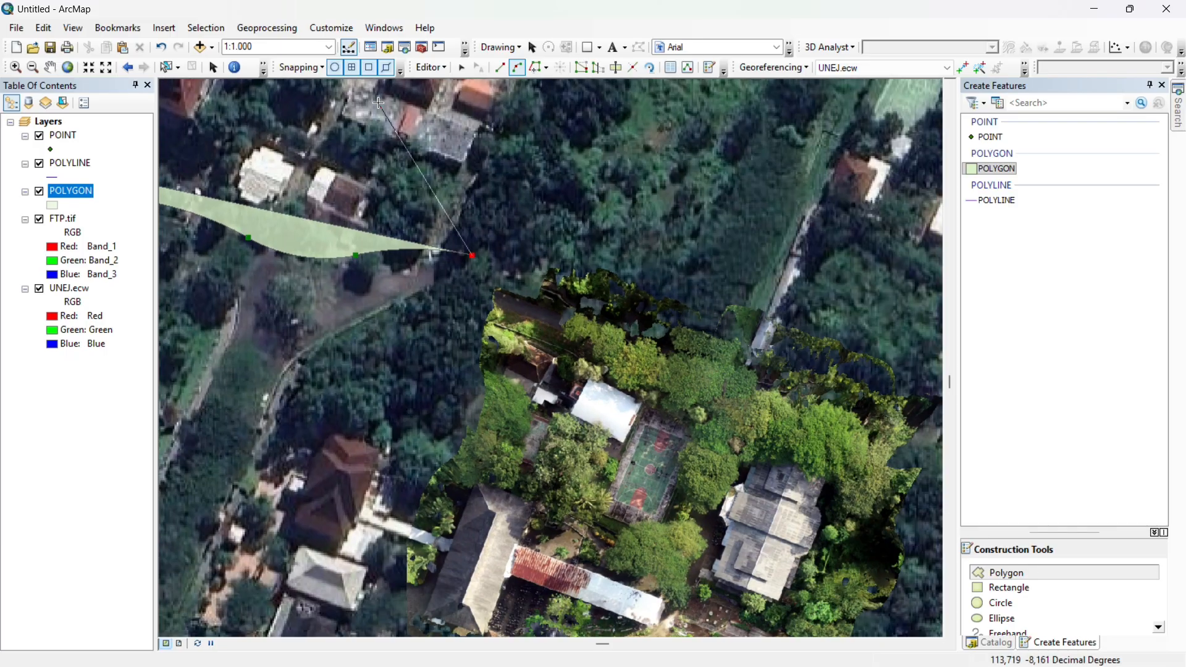
pyautogui.click(500, 67)
pyautogui.moveTo(725, 371); pyautogui.dragTo(578, 324)
pyautogui.moveTo(698, 345); pyautogui.dragTo(589, 286)
pyautogui.click(699, 341)
pyautogui.moveTo(731, 348); pyautogui.dragTo(636, 249)
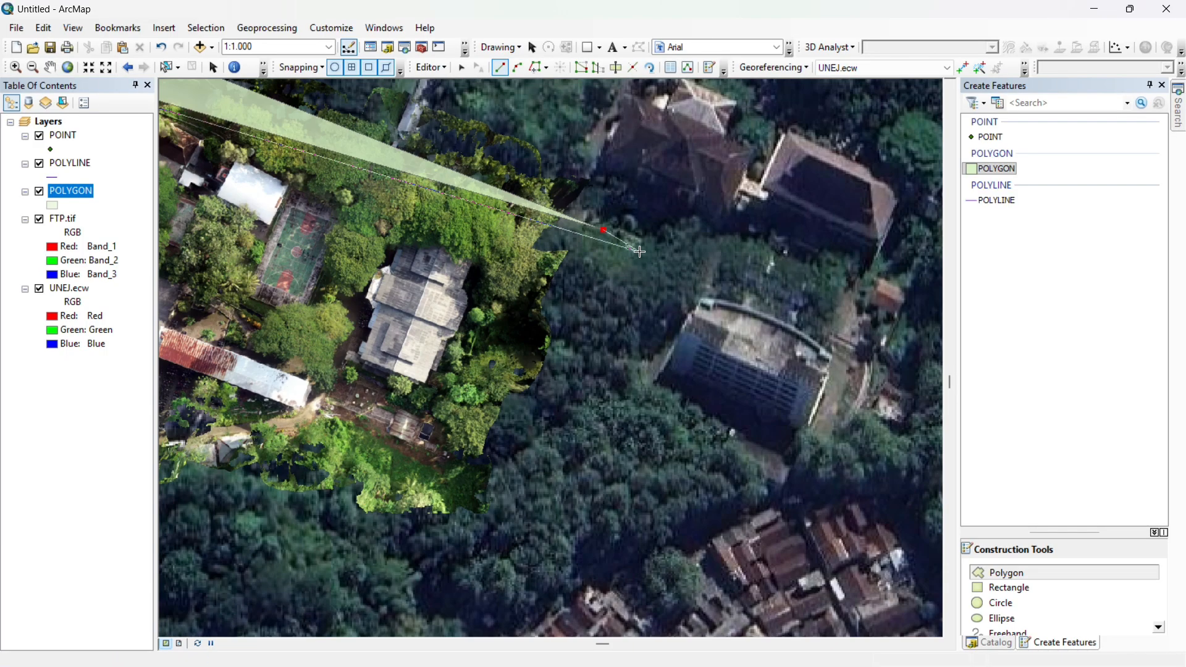
# - Add straight polygon segments down the east side of the FTP imagery and out to the corner below the blue-grey building
pyautogui.scroll(-3, 709, 346)
pyautogui.click(631, 362)
pyautogui.scroll(2, 707, 405)
pyautogui.click(500, 68)
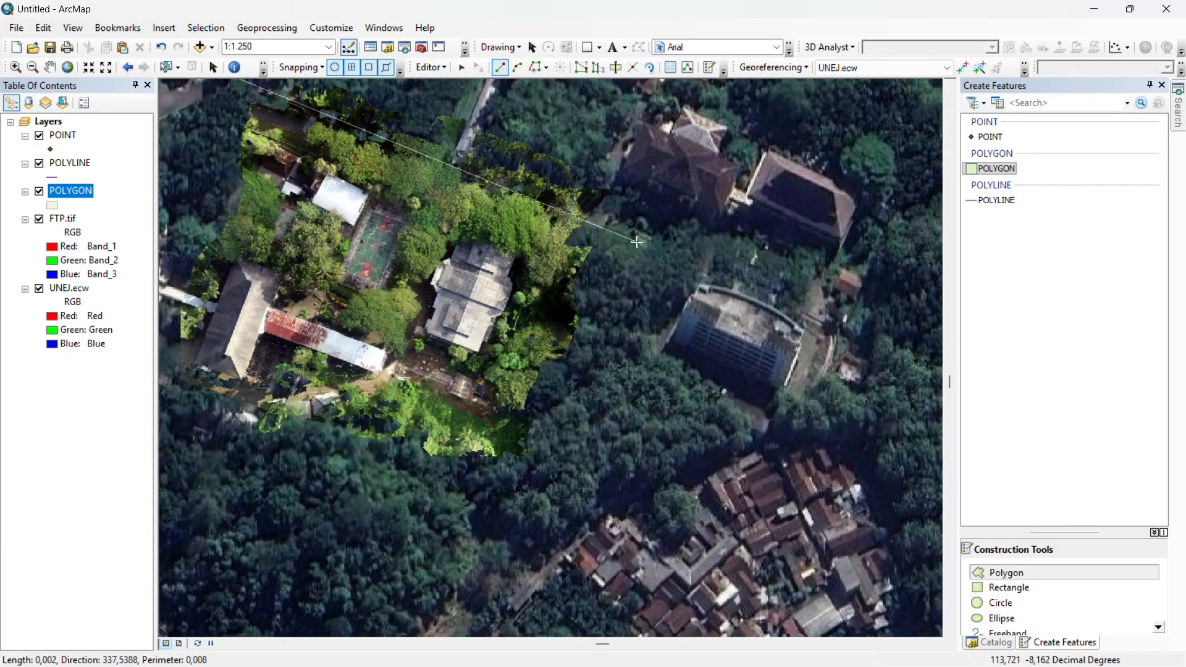
pyautogui.click(746, 415)
# - Trace the polygon's curved southeastern edge with arc segments between the forest and the housing area
pyautogui.click(517, 67)
pyautogui.moveTo(479, 590); pyautogui.dragTo(620, 376)
pyautogui.click(617, 379)
pyautogui.click(743, 273)
pyautogui.click(446, 450)
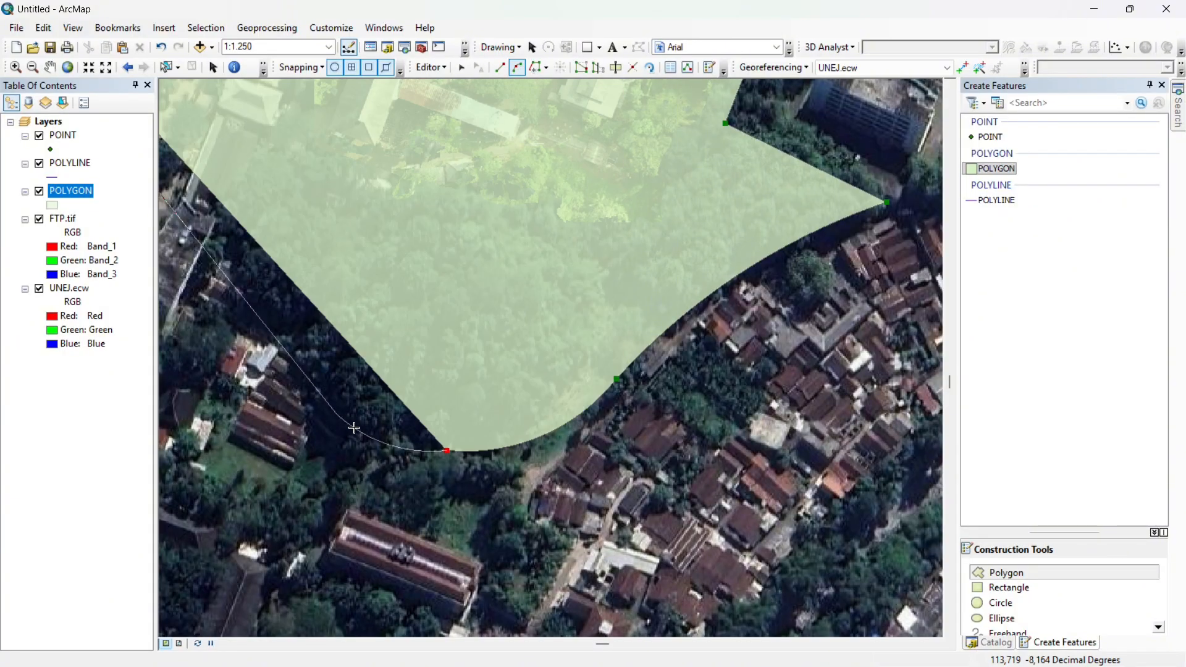
# - Redo the arc around the southwestern edge of the forest and finish the polygon with straight segments back to its northwest corner
pyautogui.click(335, 413)
pyautogui.moveTo(337, 413); pyautogui.dragTo(565, 494)
pyautogui.scroll(-1, 556, 457)
pyautogui.scroll(2, 556, 447)
pyautogui.hotkey('ctrl', 'z')
pyautogui.click(545, 494)
pyautogui.click(537, 484)
pyautogui.click(476, 416)
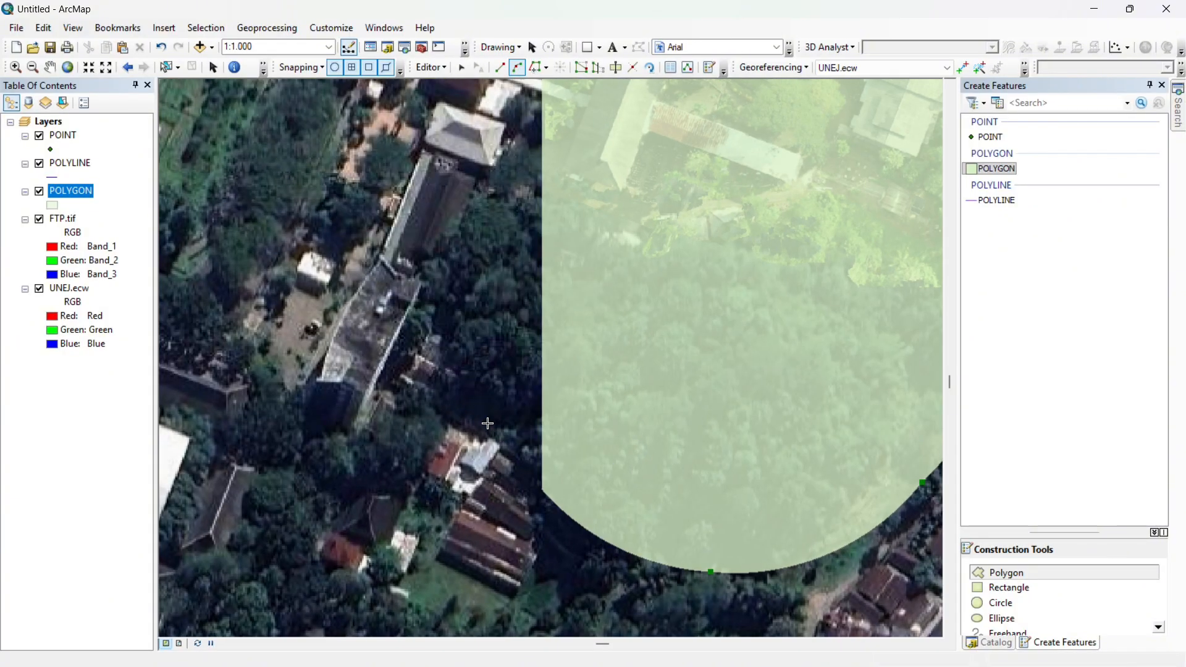
pyautogui.click(499, 68)
pyautogui.click(438, 403)
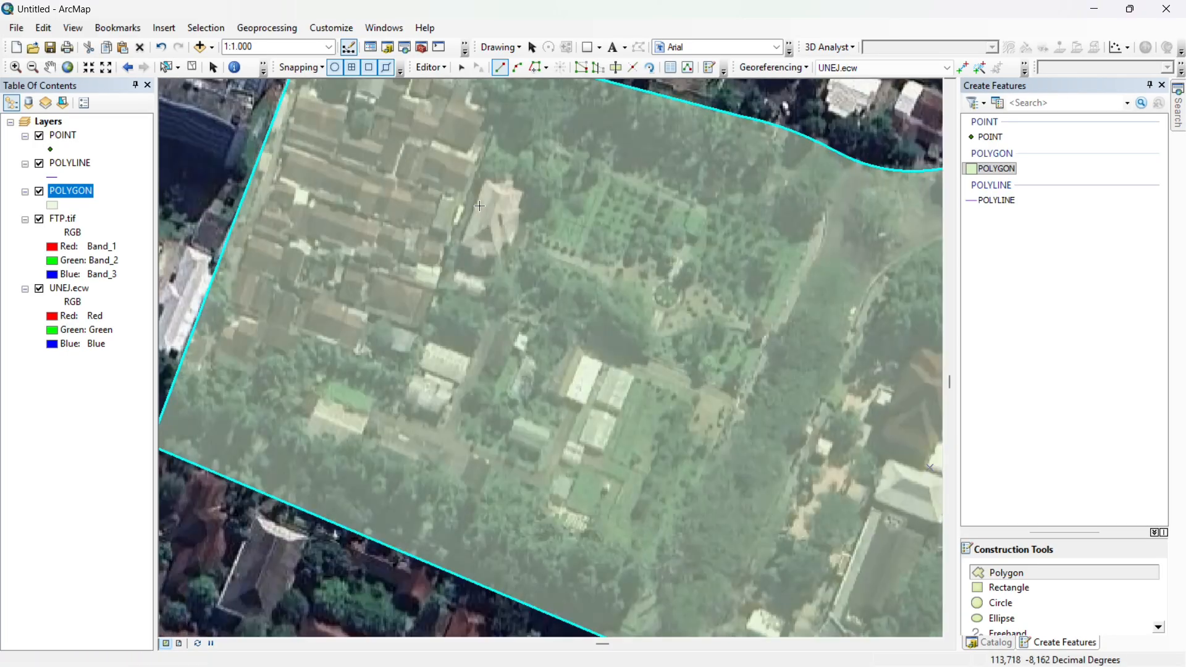
# - Start a Cut Polygons line at the polygon's east edge and run it straight, parallel to the north boundary, to the FTP imagery's northwest corner
pyautogui.scroll(-3, 480, 205)
pyautogui.scroll(3, 747, 309)
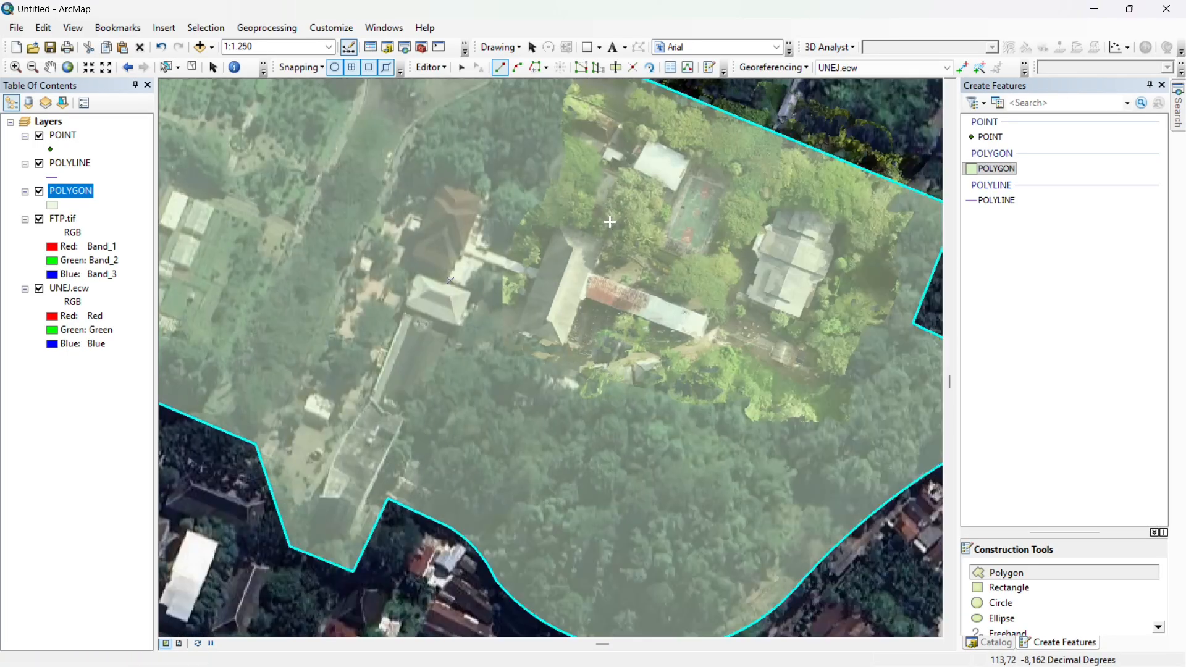
pyautogui.scroll(-3, 661, 346)
pyautogui.scroll(1, 565, 167)
pyautogui.scroll(-3, 569, 162)
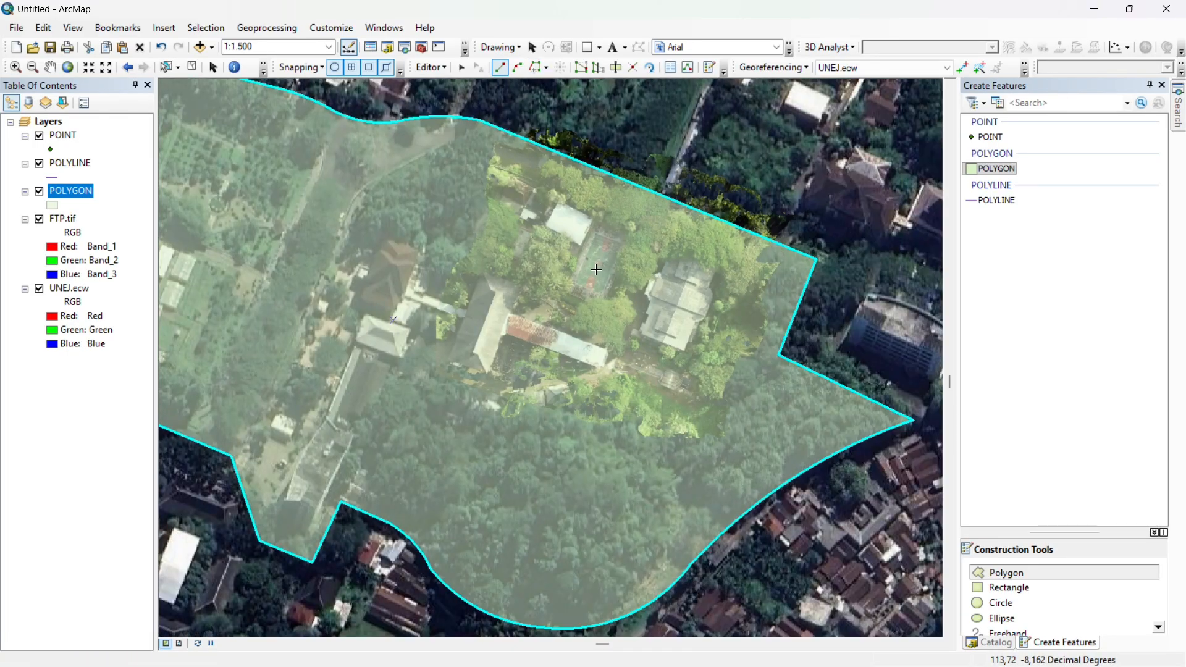
pyautogui.scroll(3, 546, 230)
pyautogui.click(461, 67)
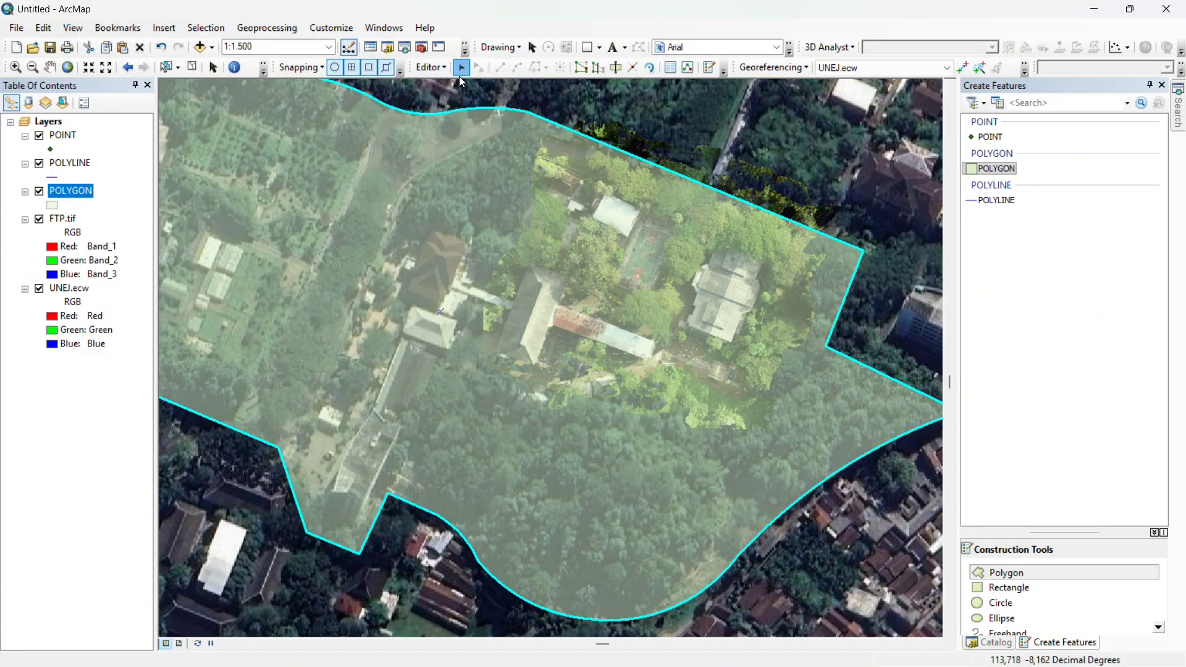
pyautogui.click(616, 69)
pyautogui.scroll(2, 750, 247)
pyautogui.moveTo(740, 214); pyautogui.dragTo(593, 290)
pyautogui.click(790, 370)
pyautogui.moveTo(179, 130); pyautogui.dragTo(532, 271)
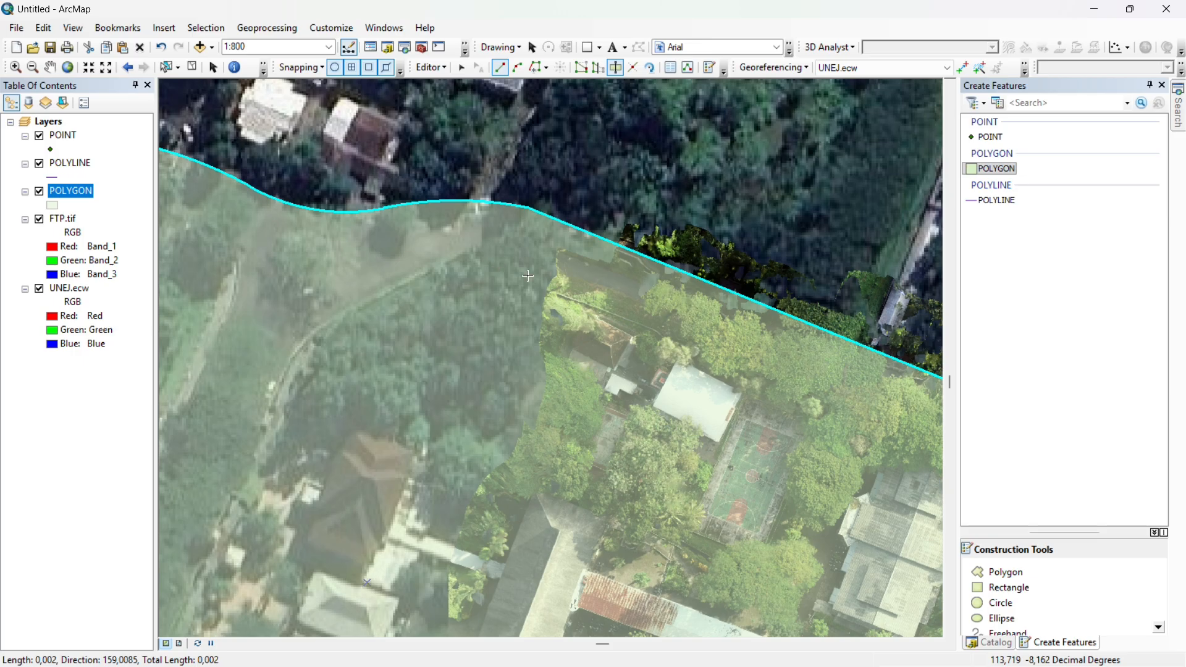
pyautogui.scroll(-1, 432, 267)
pyautogui.moveTo(432, 268)
pyautogui.mouseDown()
pyautogui.moveTo(471, 246)
pyautogui.moveTo(425, 206)
pyautogui.mouseUp()
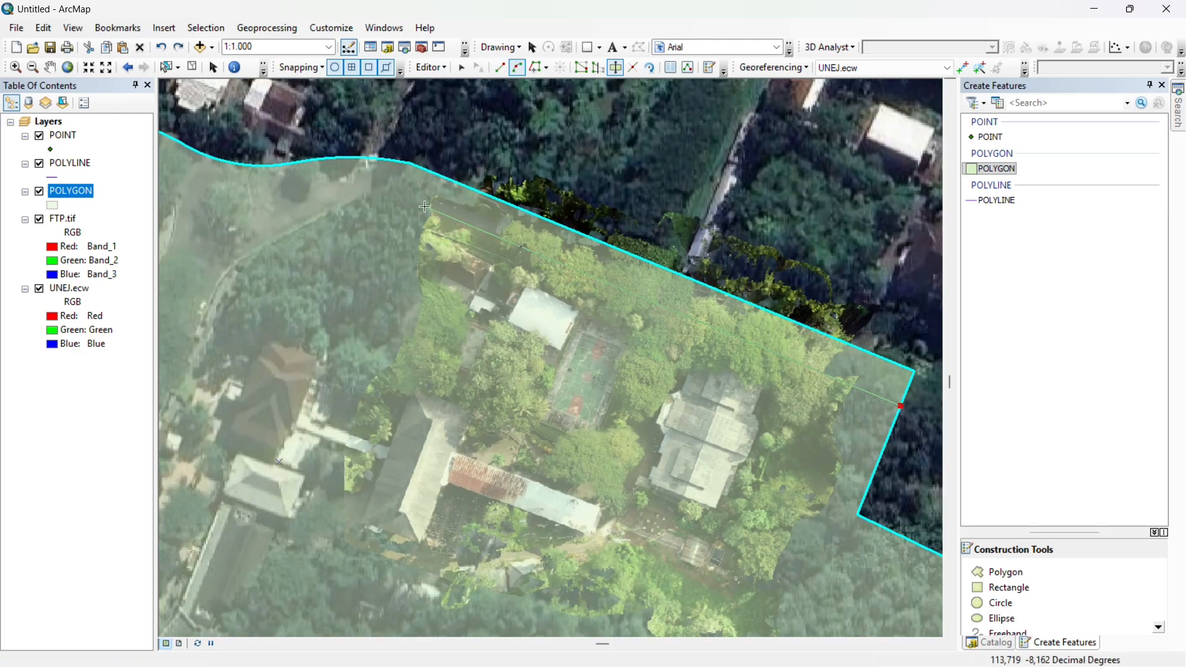
pyautogui.click(415, 213)
# - Curve the cut line around the road junction and finish it straight down the road's east side past the southern boundary corner
pyautogui.click(340, 203)
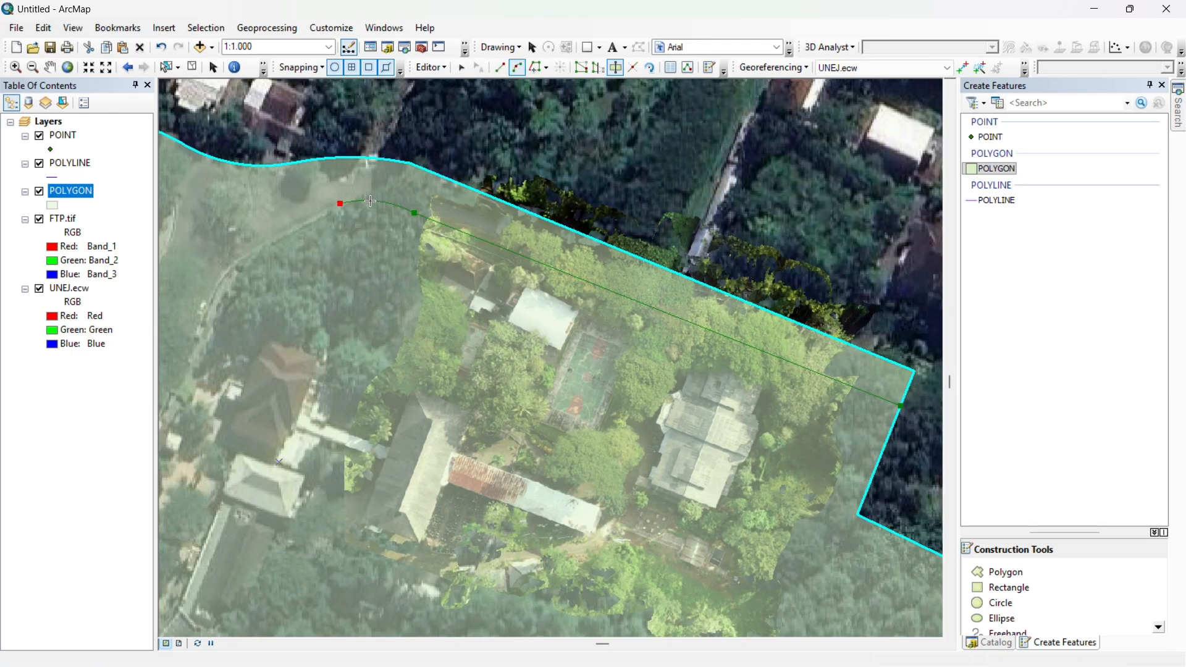
pyautogui.scroll(2, 371, 200)
pyautogui.scroll(2, 459, 342)
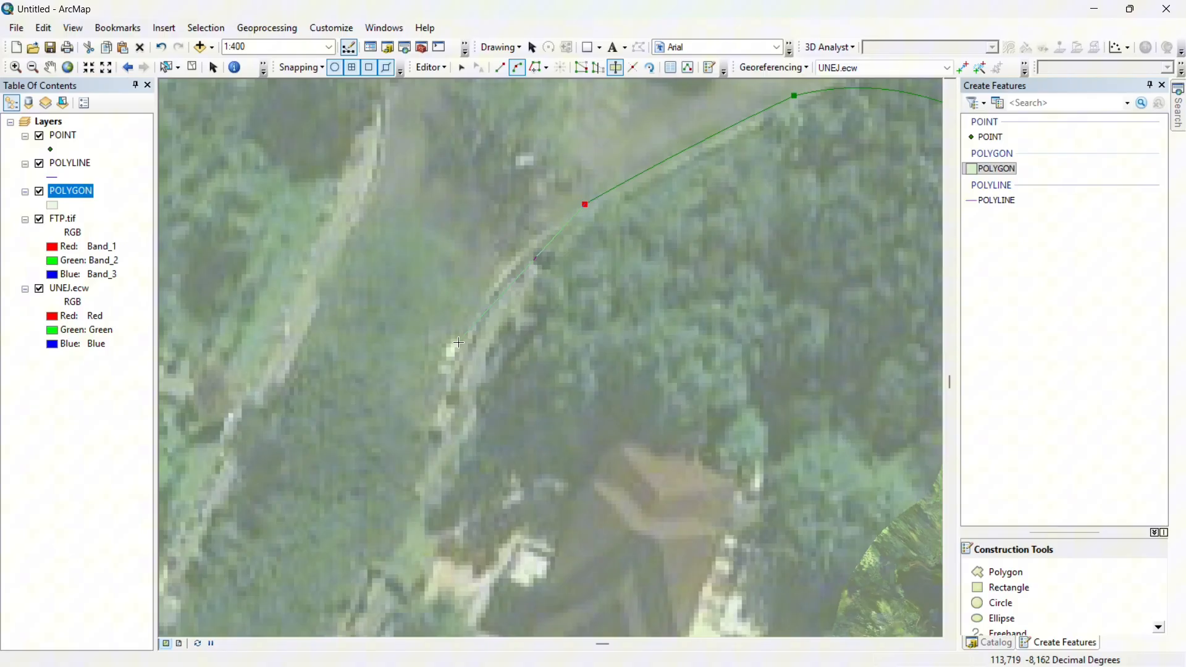
pyautogui.click(483, 283)
pyautogui.scroll(-3, 417, 342)
pyautogui.moveTo(377, 396); pyautogui.dragTo(570, 87)
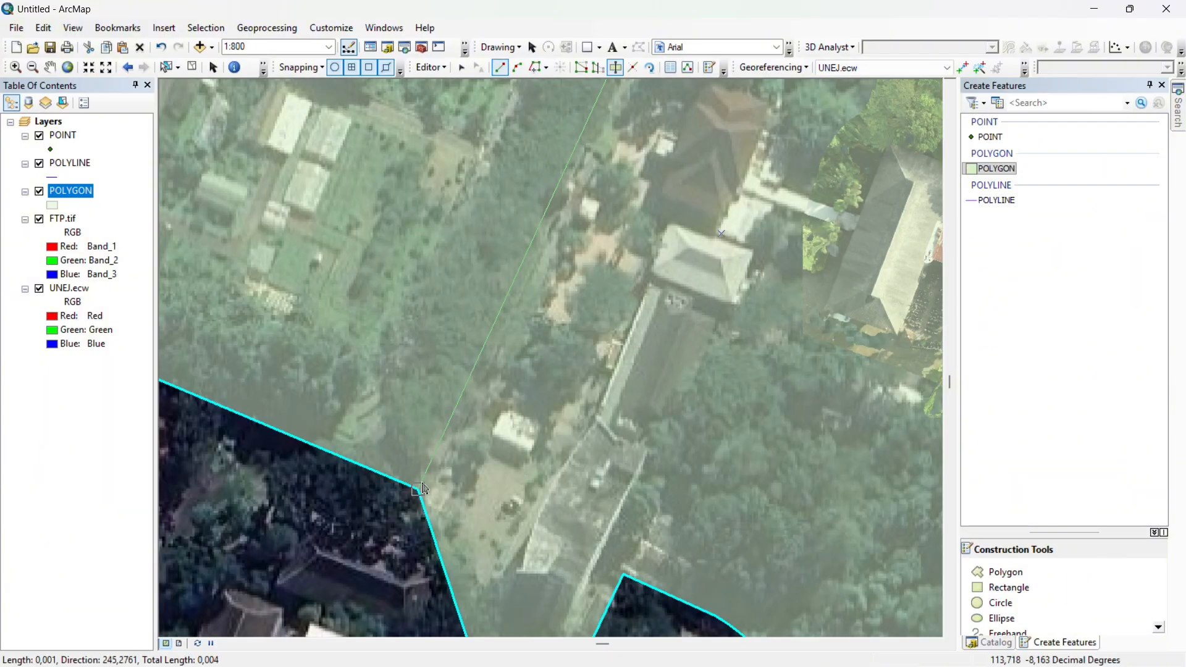
pyautogui.doubleClick(426, 514)
# - Start a second cut at the west edge just below the northwest corner and run it parallel to the north boundary to the road junction
pyautogui.scroll(-3, 426, 370)
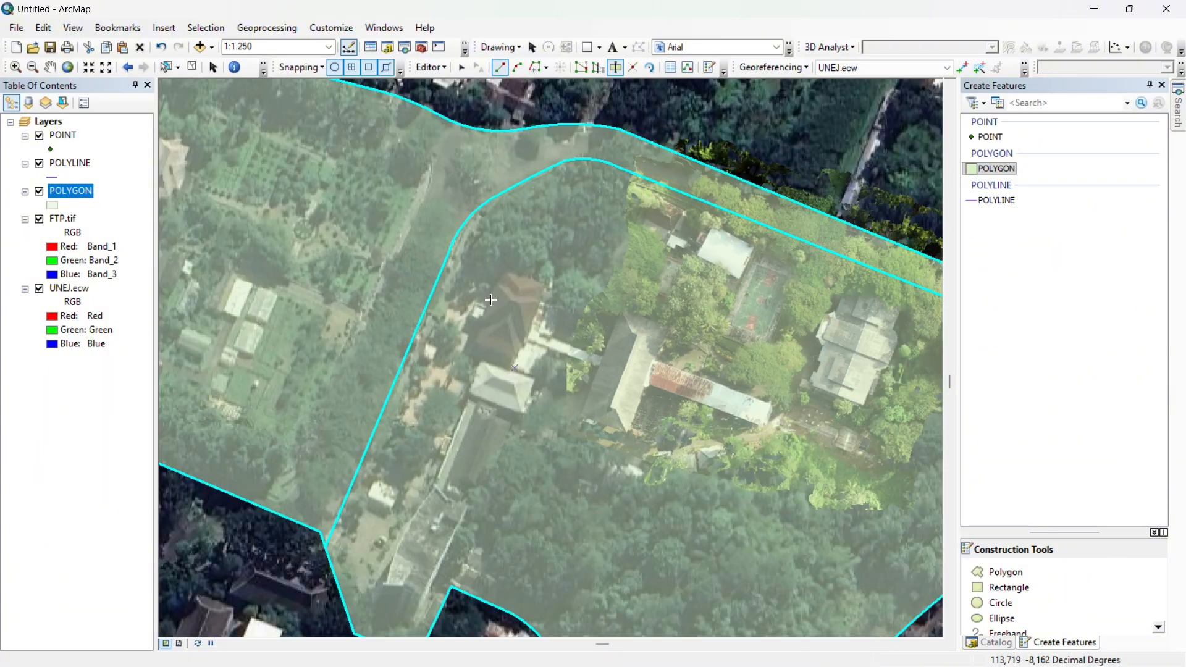
pyautogui.moveTo(426, 266); pyautogui.dragTo(514, 343)
pyautogui.moveTo(421, 236); pyautogui.dragTo(679, 308)
pyautogui.scroll(5, 418, 191)
pyautogui.moveTo(424, 299); pyautogui.dragTo(459, 229)
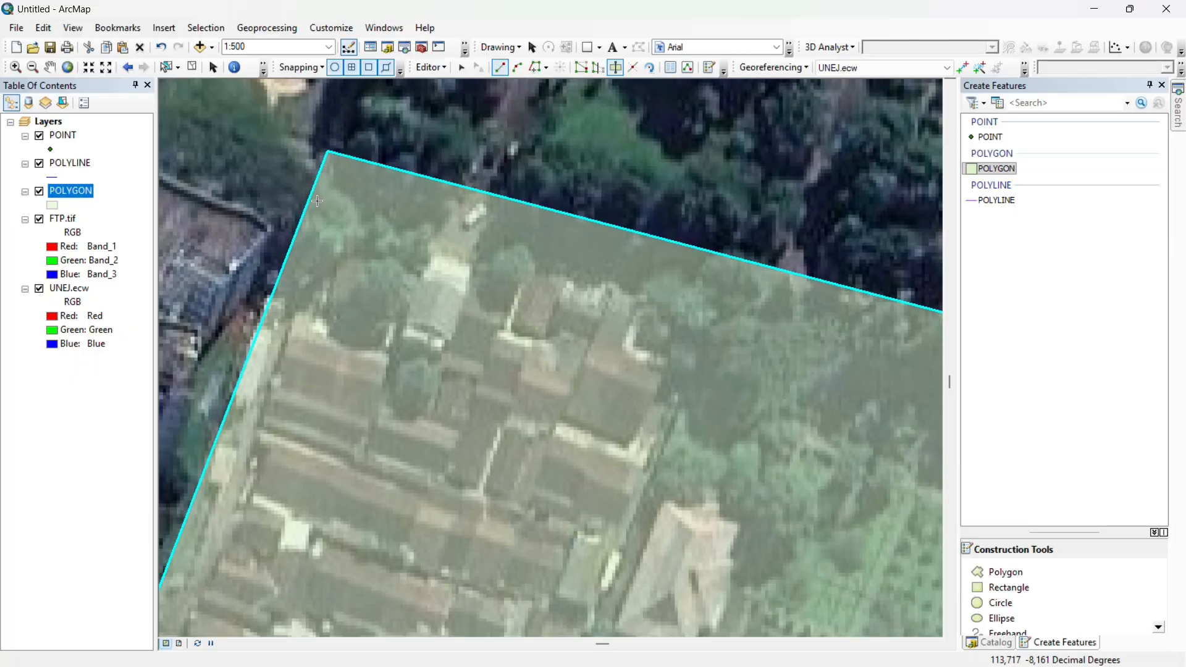
pyautogui.click(306, 206)
pyautogui.moveTo(698, 308); pyautogui.dragTo(350, 190)
pyautogui.scroll(-1, 554, 266)
pyautogui.moveTo(772, 315)
pyautogui.mouseDown()
pyautogui.moveTo(439, 234)
pyautogui.moveTo(640, 323)
pyautogui.mouseUp()
pyautogui.scroll(-1, 639, 324)
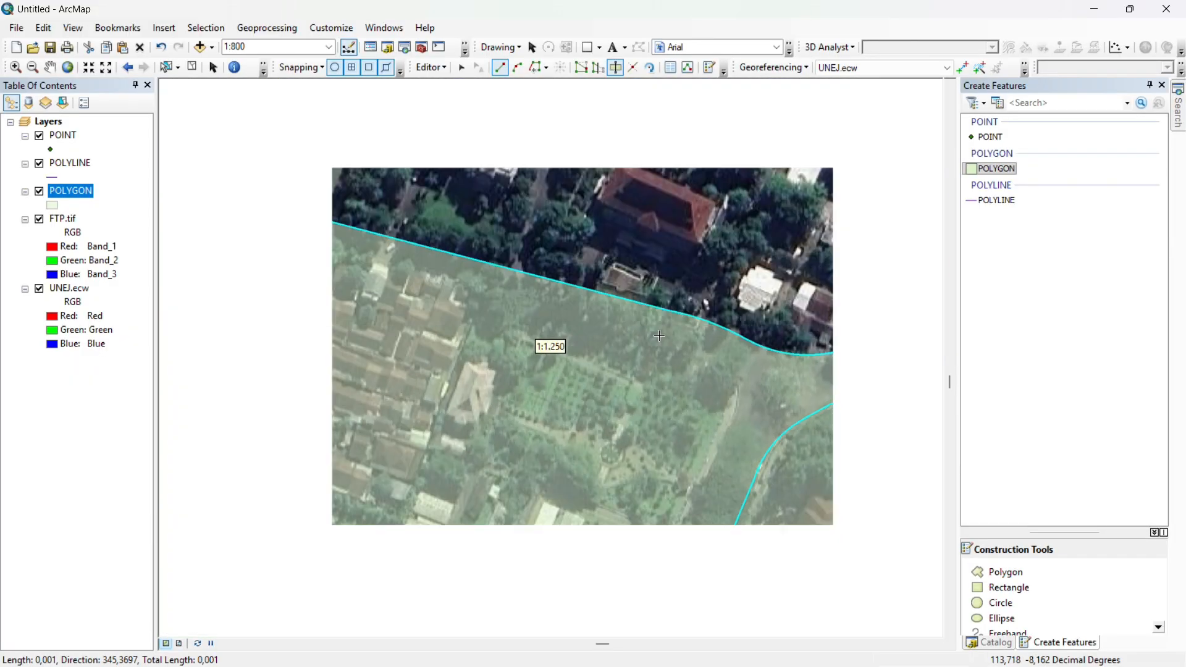
pyautogui.click(704, 342)
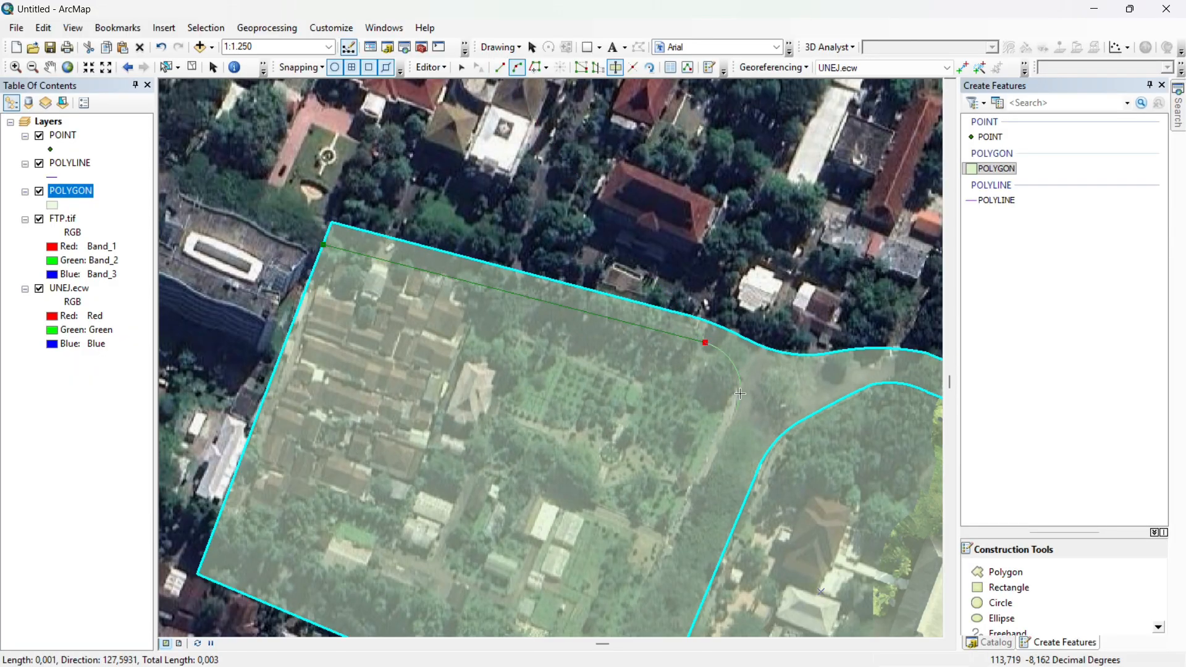
# - Curve the second cut line around the junction and run it straight down the west side of the road
pyautogui.click(740, 394)
pyautogui.moveTo(740, 393); pyautogui.dragTo(705, 128)
pyautogui.click(500, 67)
pyautogui.click(568, 453)
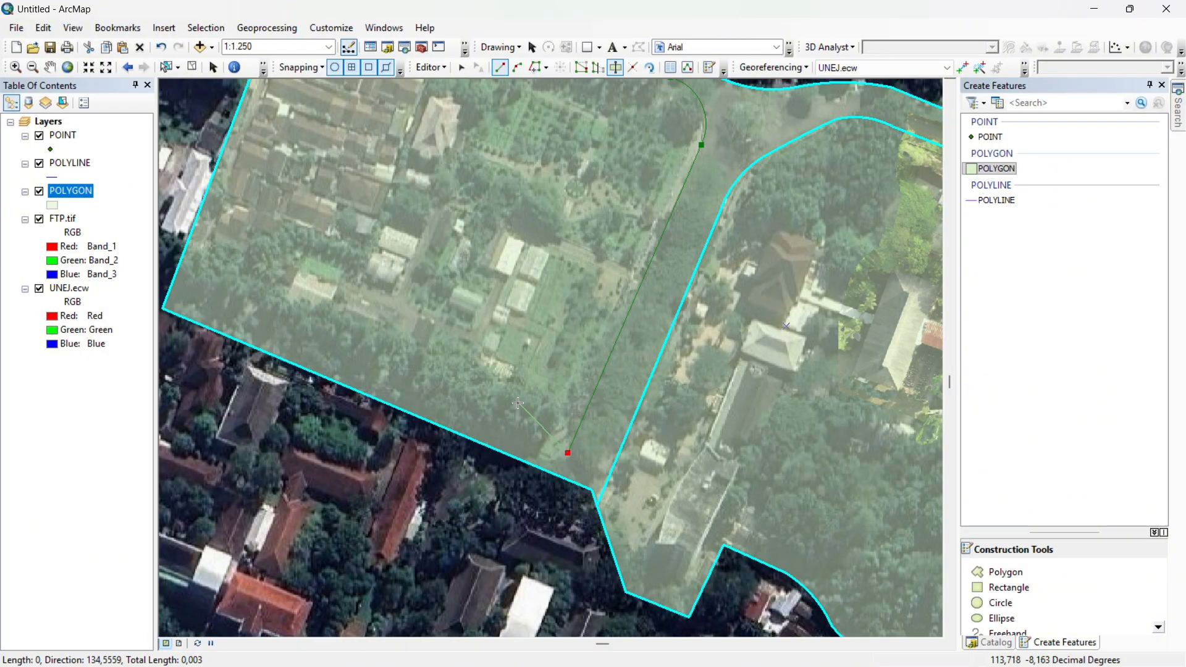
# - Round the second cut line's southern corner with an arc and finish it straight along the south boundary to the west edge
pyautogui.scroll(2, 505, 548)
pyautogui.click(517, 67)
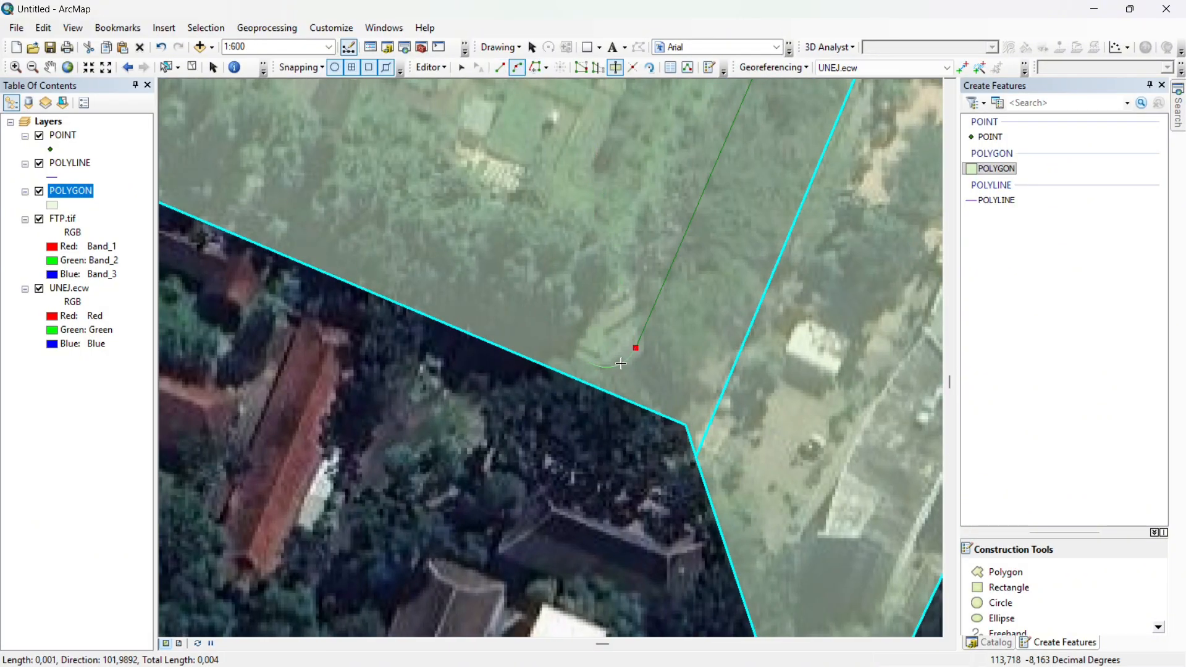
pyautogui.click(588, 360)
pyautogui.click(503, 67)
pyautogui.moveTo(259, 155); pyautogui.dragTo(839, 432)
pyautogui.scroll(1, 535, 343)
pyautogui.scroll(-1, 536, 342)
pyautogui.moveTo(717, 328)
pyautogui.mouseDown()
pyautogui.moveTo(492, 177)
pyautogui.moveTo(306, 108)
pyautogui.mouseUp()
pyautogui.hotkey('ctrl', 'z')
pyautogui.click(517, 67)
pyautogui.click(793, 417)
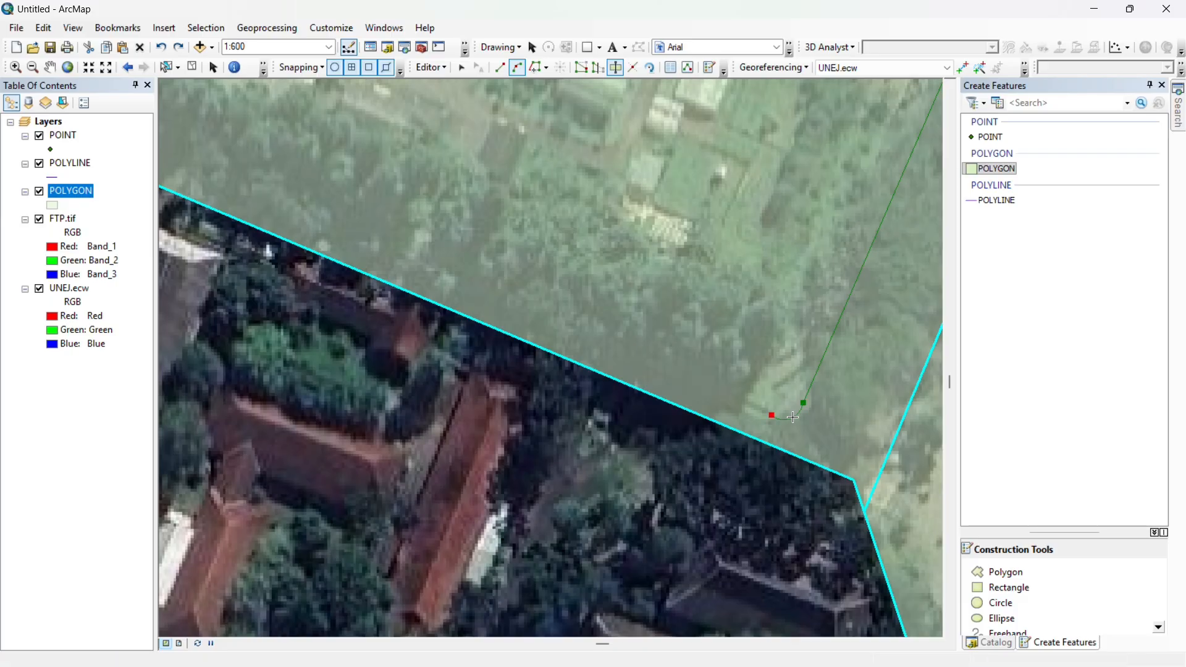
pyautogui.click(502, 67)
pyautogui.moveTo(411, 95)
pyautogui.mouseDown()
pyautogui.moveTo(792, 223)
pyautogui.moveTo(357, 195)
pyautogui.mouseUp()
pyautogui.doubleClick(349, 200)
# - Select the road polygon between the two cut lines and follow it from the junction down to its southern end
pyautogui.moveTo(647, 197); pyautogui.dragTo(560, 191)
pyautogui.scroll(-2, 560, 192)
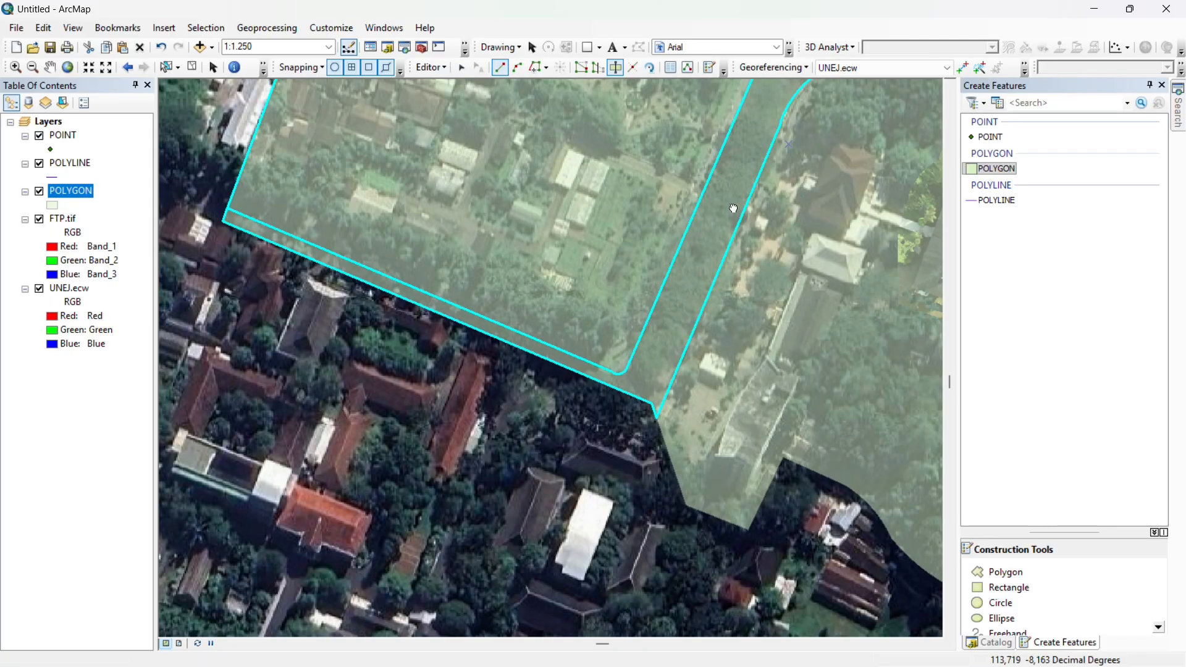
pyautogui.scroll(2, 611, 223)
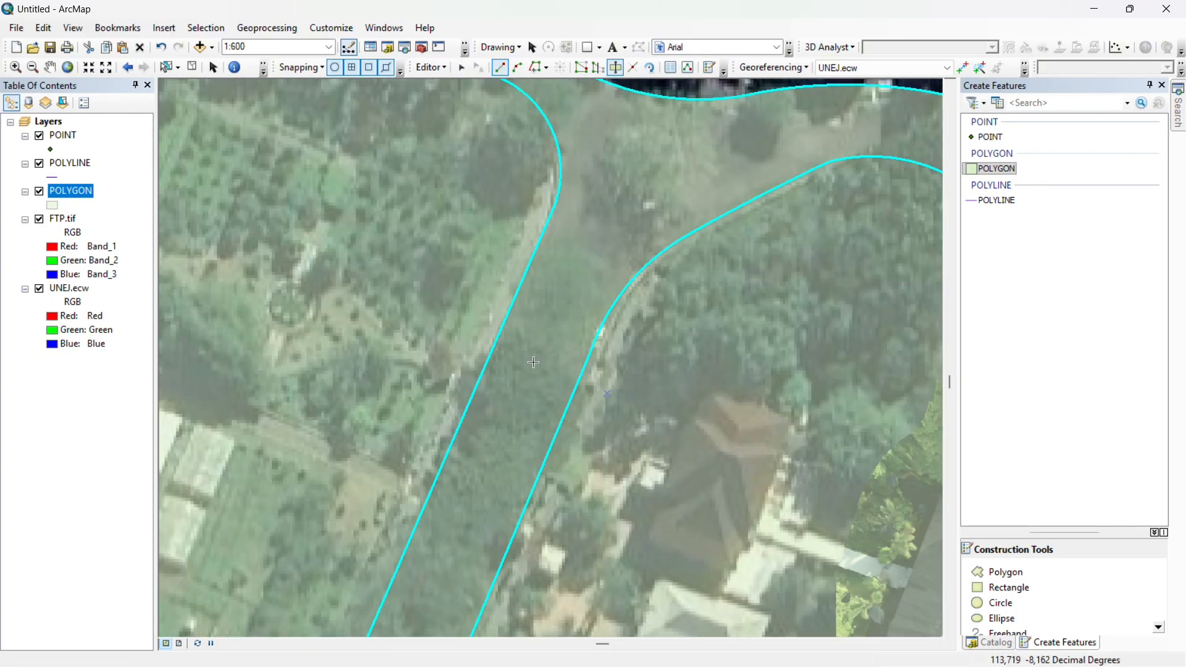
pyautogui.click(461, 67)
pyautogui.moveTo(559, 230); pyautogui.dragTo(620, 249)
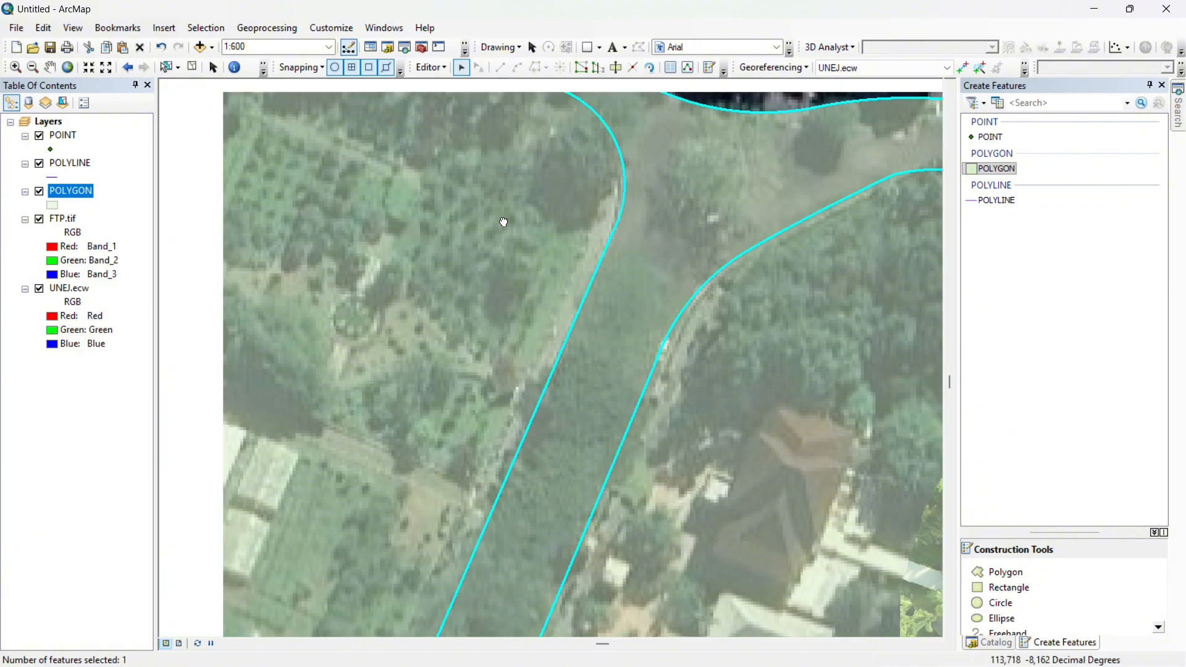
pyautogui.moveTo(596, 324); pyautogui.dragTo(599, 244)
pyautogui.moveTo(677, 143); pyautogui.dragTo(601, 201)
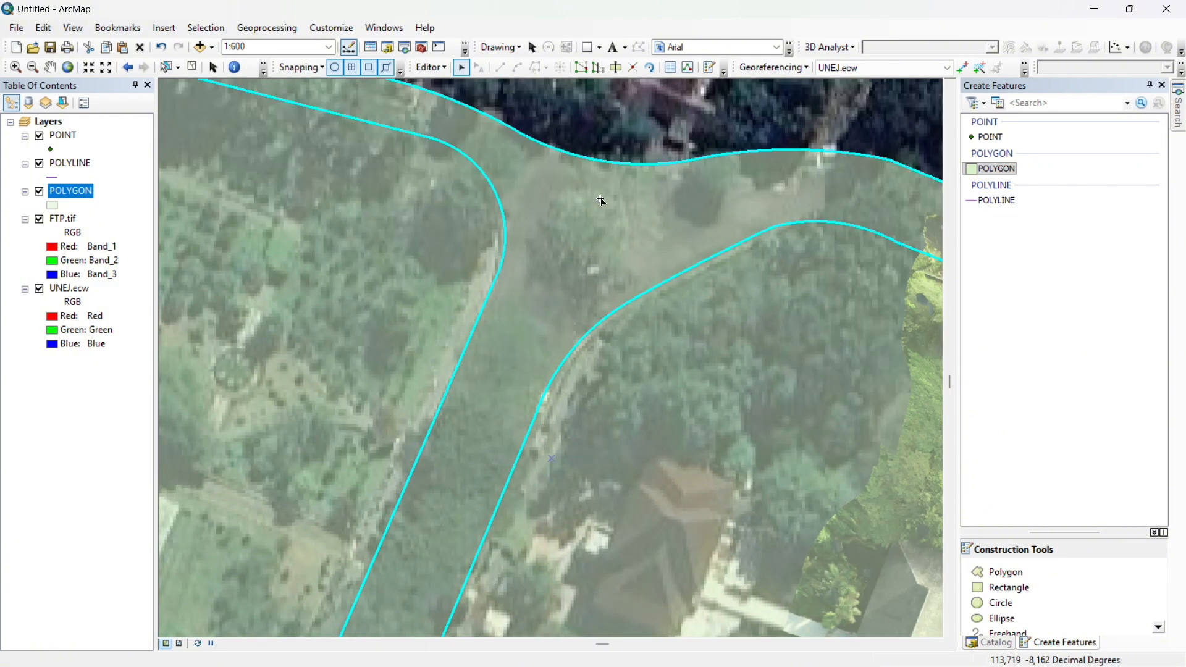
pyautogui.moveTo(517, 334); pyautogui.dragTo(601, 173)
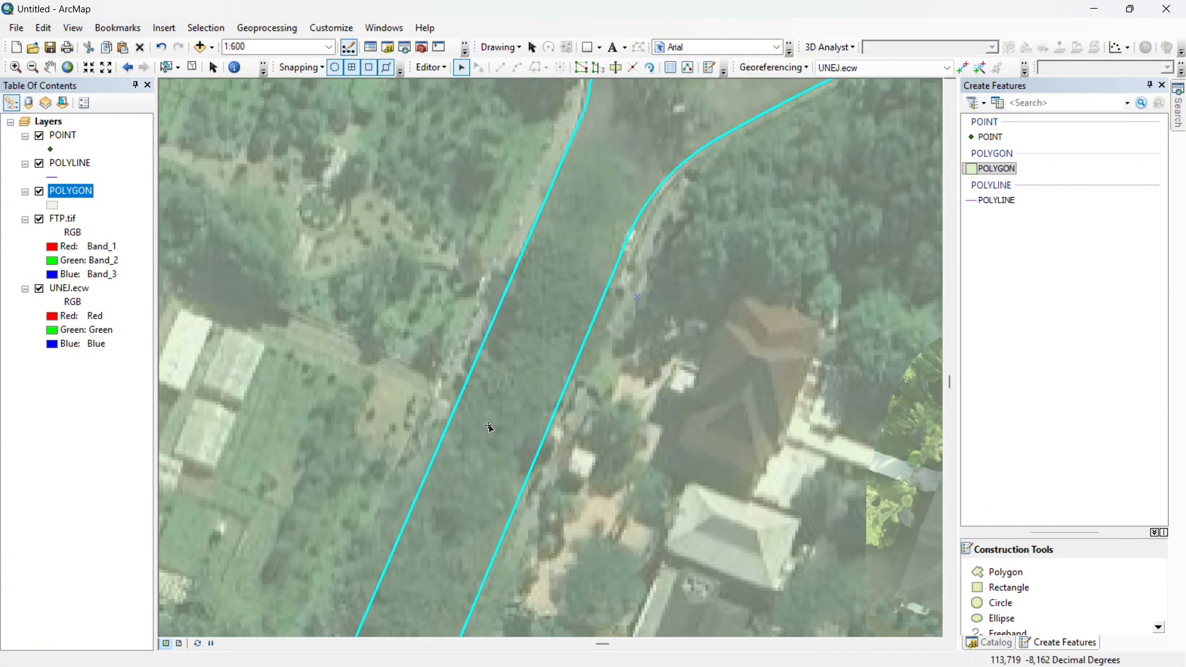
pyautogui.moveTo(489, 426); pyautogui.dragTo(553, 320)
pyautogui.moveTo(523, 364); pyautogui.dragTo(598, 177)
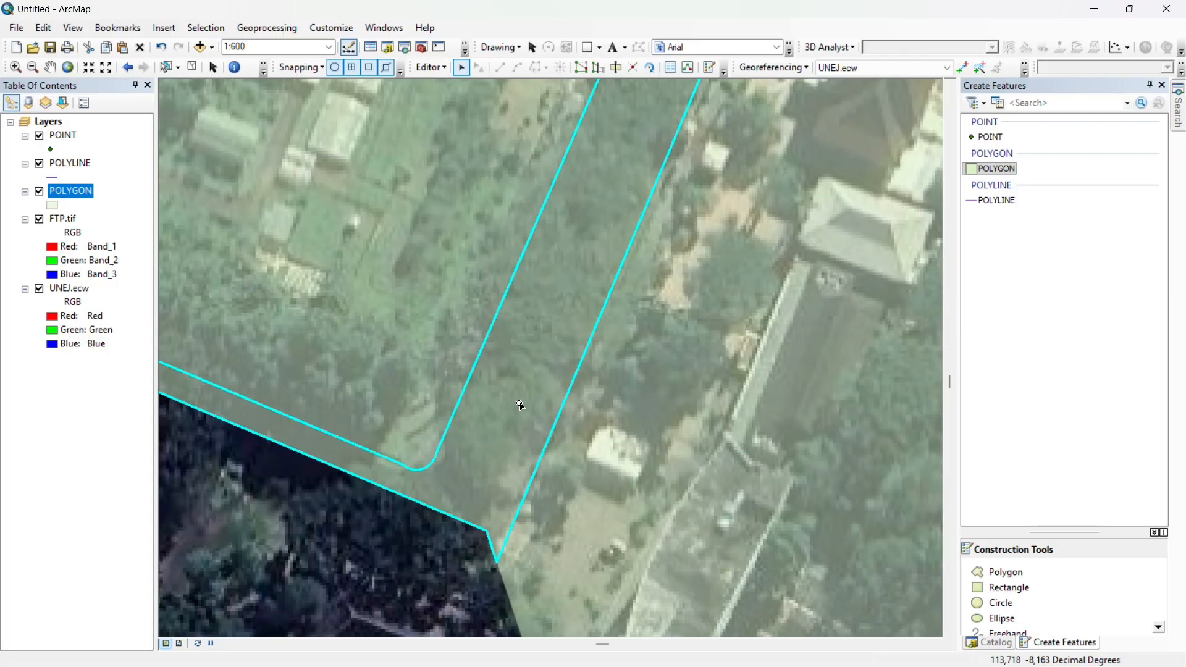
# - Cut the southern median strip out of the road polygon as a long narrow island with rounded ends, starting from the south boundary
pyautogui.click(615, 67)
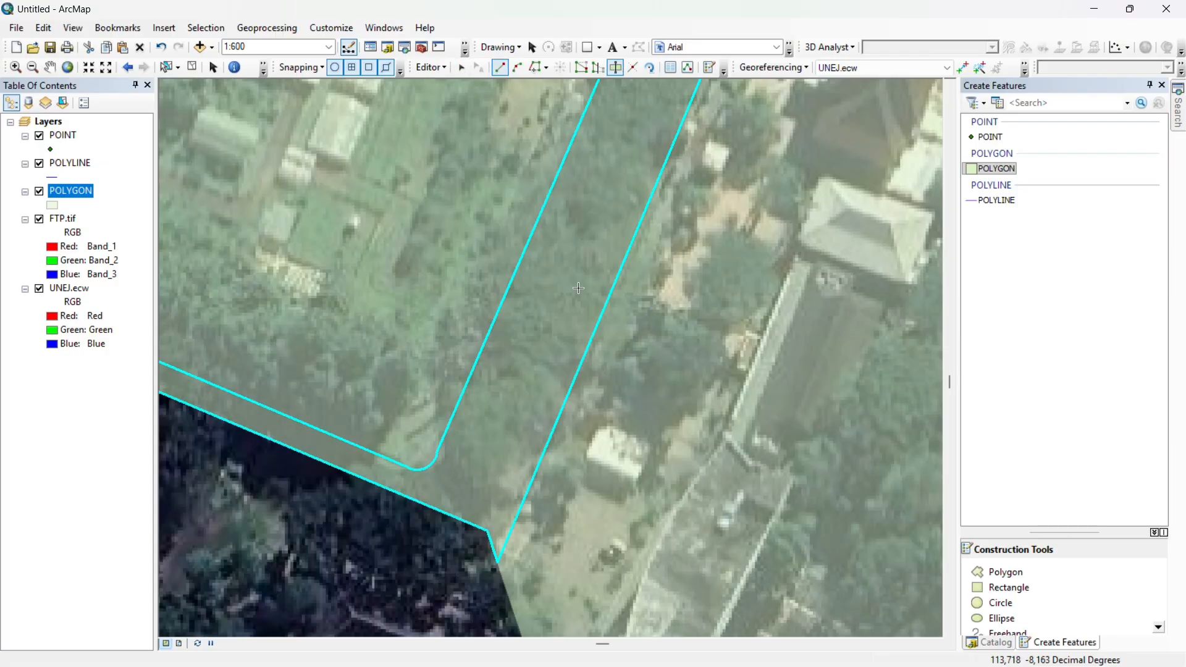
pyautogui.click(442, 510)
pyautogui.moveTo(525, 346); pyautogui.dragTo(469, 422)
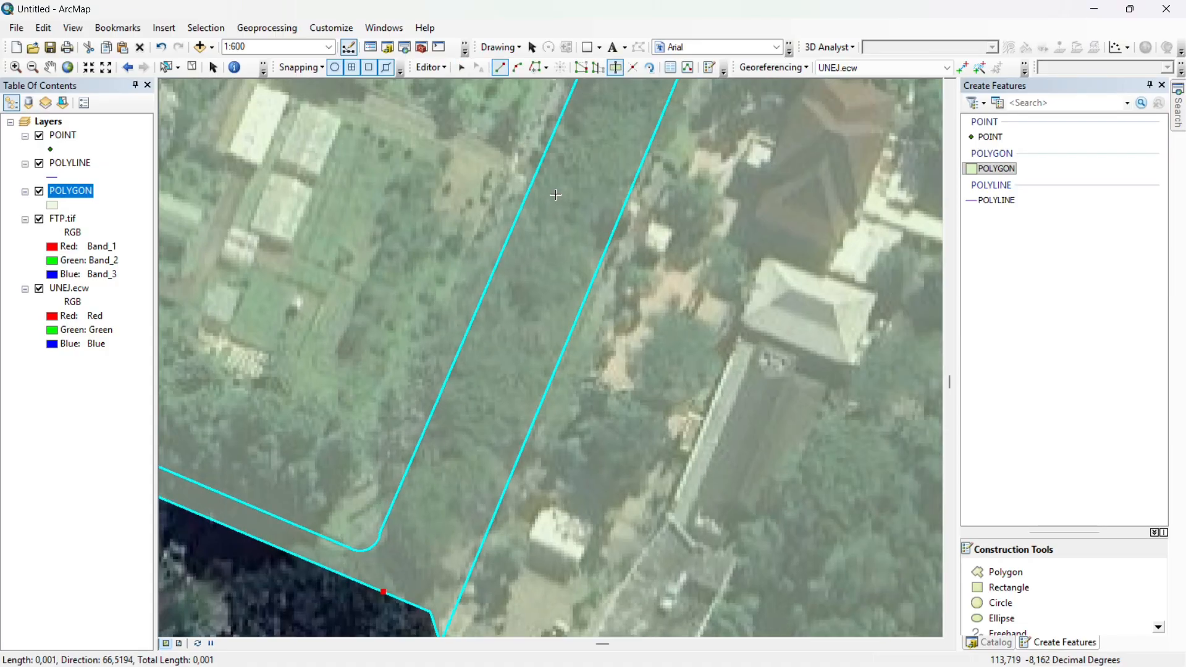
pyautogui.moveTo(561, 189); pyautogui.dragTo(483, 292)
pyautogui.click(517, 67)
pyautogui.click(503, 323)
pyautogui.click(496, 303)
pyautogui.moveTo(454, 414); pyautogui.dragTo(504, 315)
pyautogui.click(466, 420)
pyautogui.click(517, 67)
pyautogui.doubleClick(451, 431)
pyautogui.moveTo(577, 145); pyautogui.dragTo(417, 515)
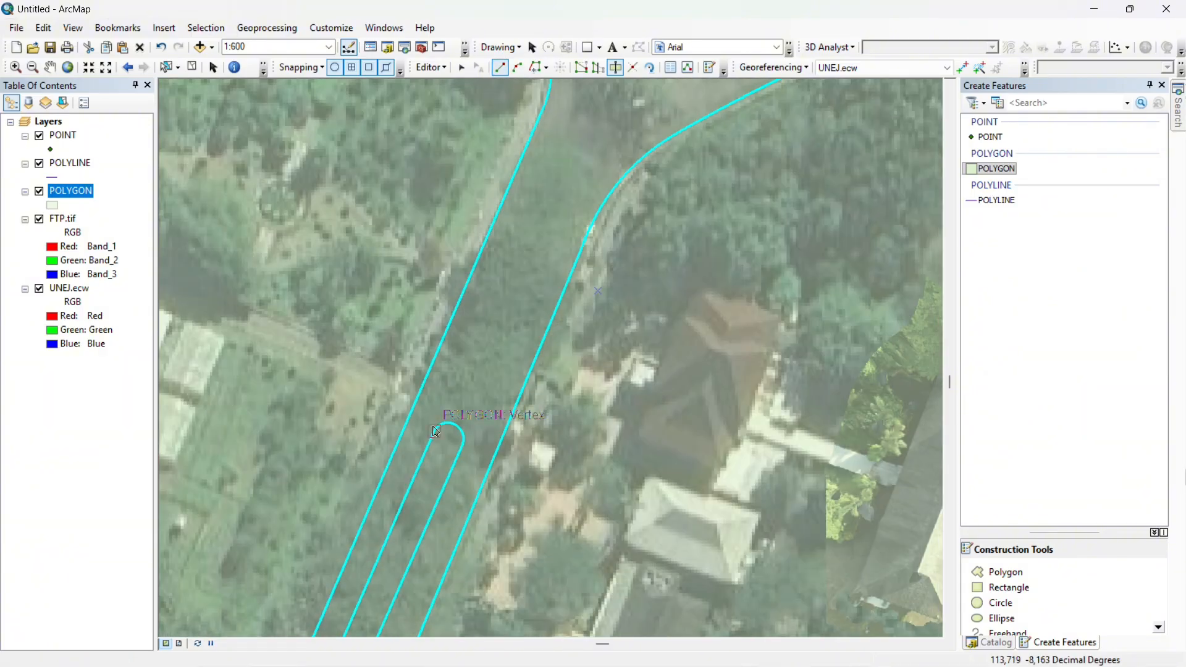
pyautogui.click(437, 434)
pyautogui.moveTo(498, 290); pyautogui.dragTo(467, 350)
pyautogui.click(527, 213)
pyautogui.click(517, 68)
pyautogui.click(556, 227)
pyautogui.click(499, 67)
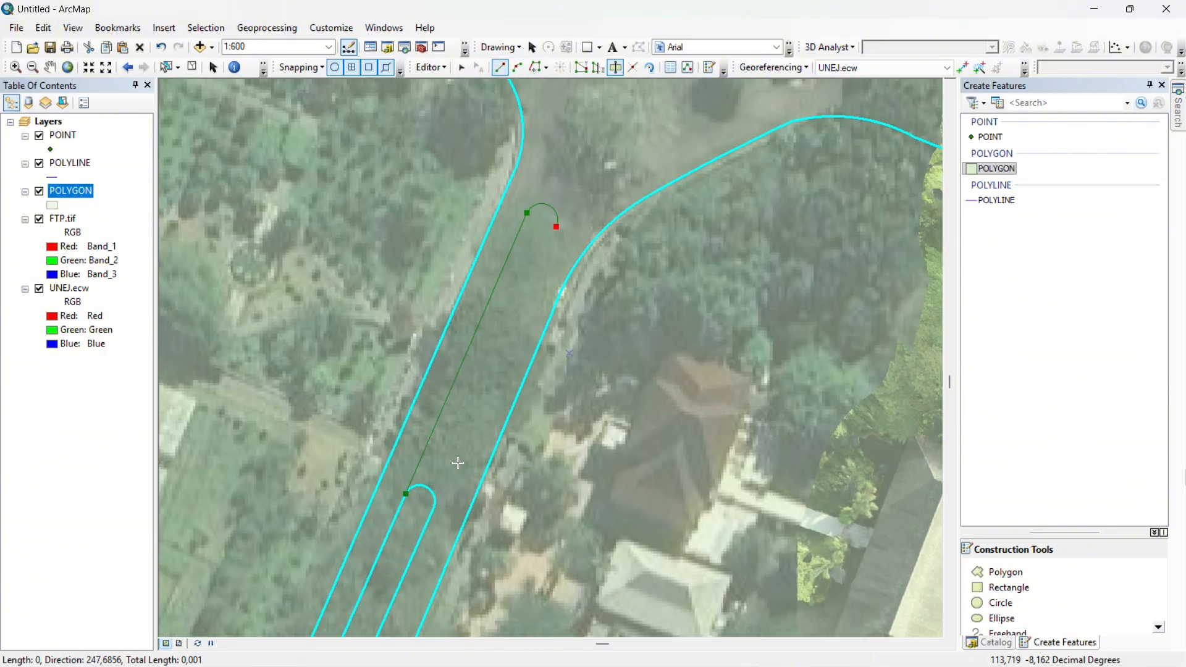
pyautogui.click(457, 455)
pyautogui.doubleClick(428, 441)
# - Cut the northern median strip out of the road polygon as a round-ended island, starting at the upper end of the southern median
pyautogui.click(499, 68)
pyautogui.click(405, 494)
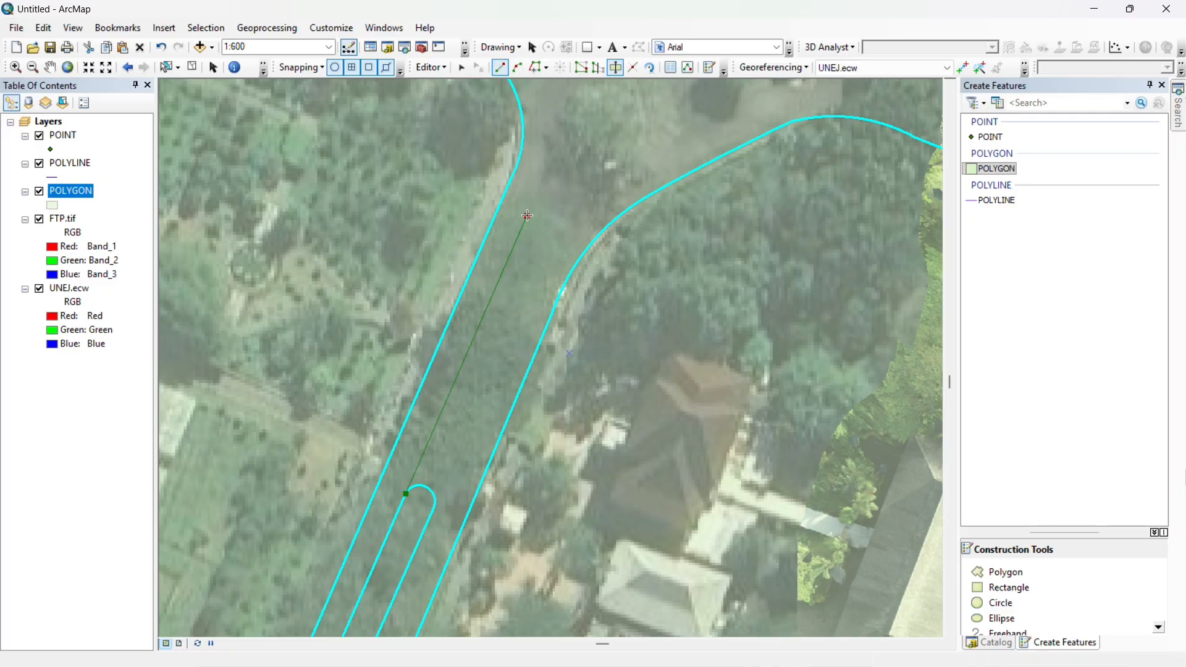
pyautogui.click(527, 216)
pyautogui.click(516, 68)
pyautogui.click(555, 230)
pyautogui.click(500, 67)
pyautogui.click(454, 467)
pyautogui.click(517, 67)
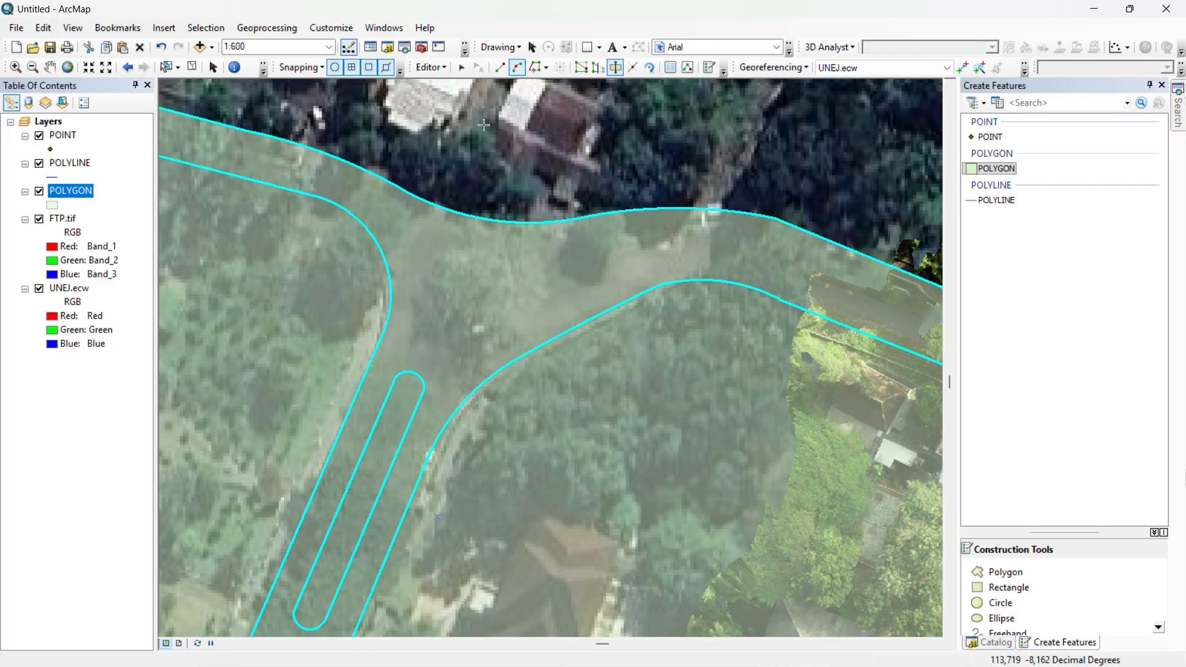
# - Cut the circular roundabout island out of the road junction, leading the cut line in from the north boundary and closing it with arcs
pyautogui.click(499, 67)
pyautogui.click(516, 221)
pyautogui.click(490, 249)
pyautogui.click(517, 67)
pyautogui.scroll(-1, 479, 244)
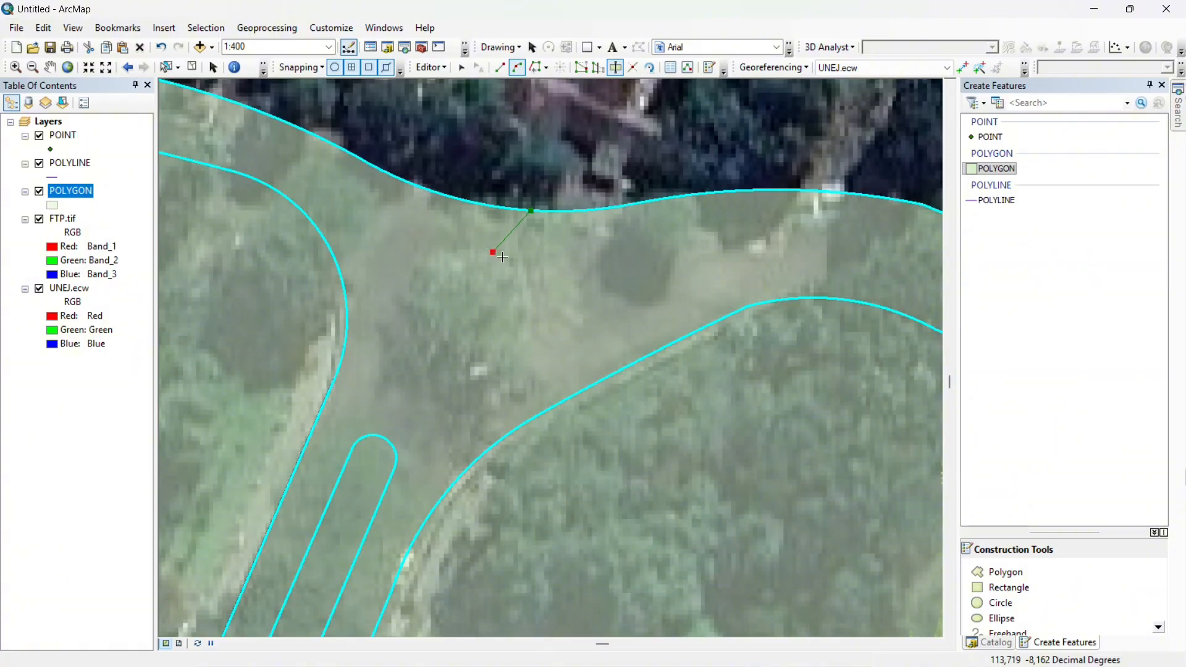
pyautogui.click(528, 344)
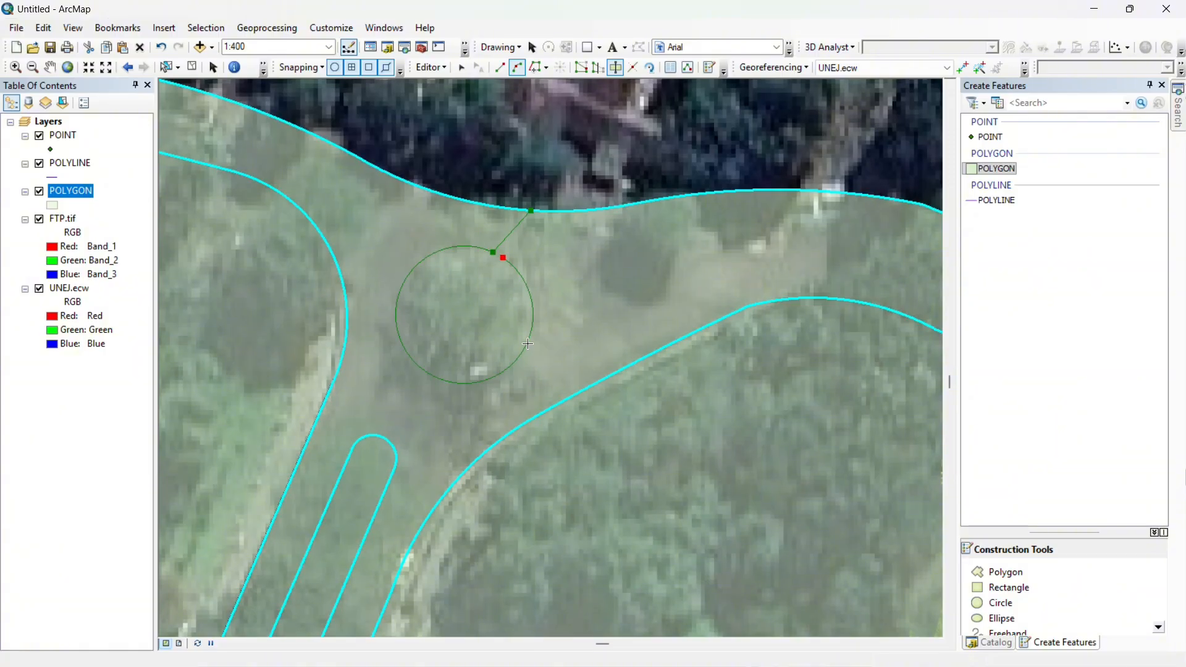
pyautogui.scroll(2, 489, 239)
pyautogui.doubleClick(497, 274)
# - Select the large land polygon east of the road
pyautogui.scroll(-2, 528, 341)
pyautogui.scroll(-2, 529, 344)
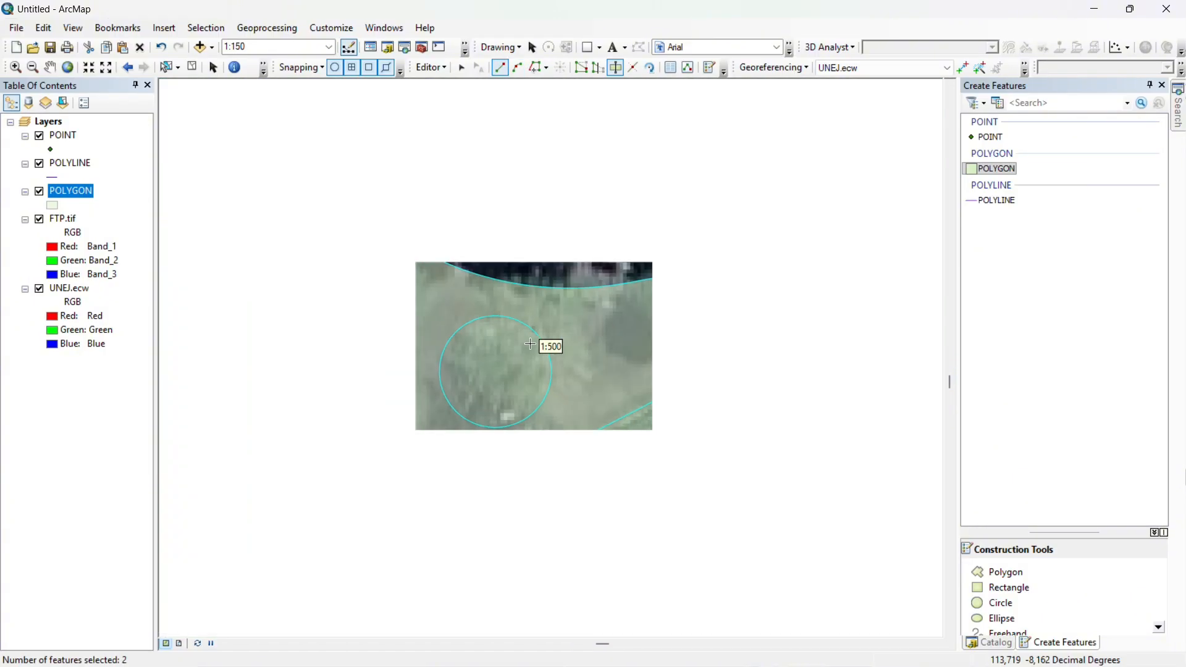
pyautogui.scroll(-1, 635, 380)
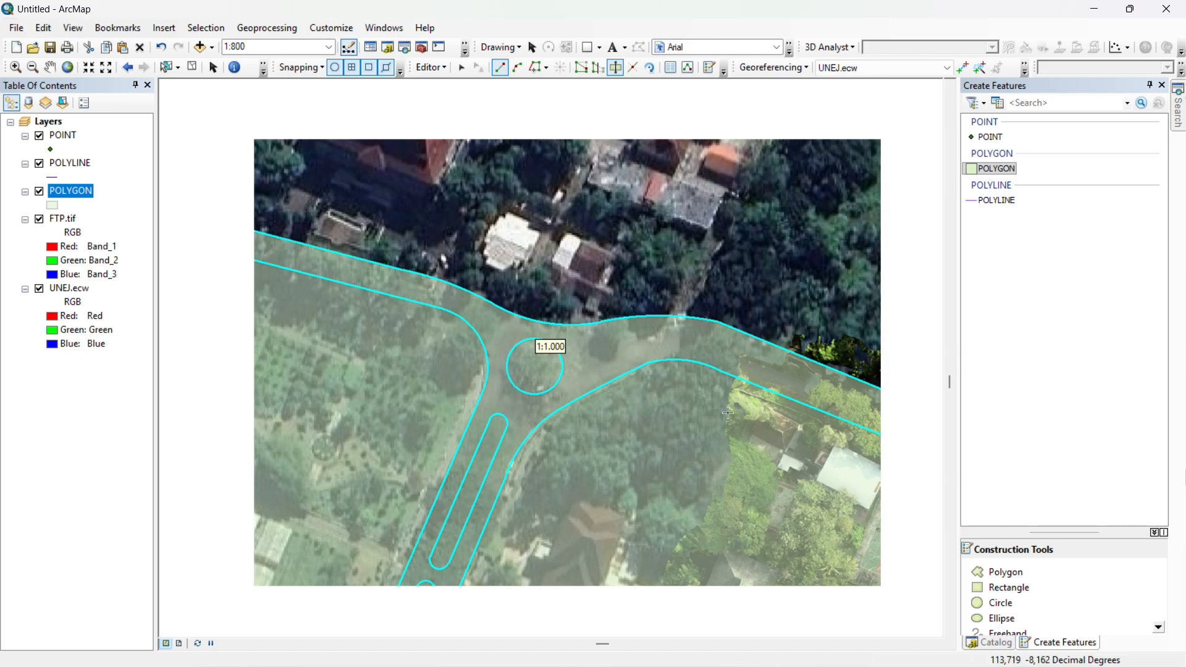
pyautogui.scroll(-1, 757, 436)
pyautogui.moveTo(678, 384); pyautogui.dragTo(592, 224)
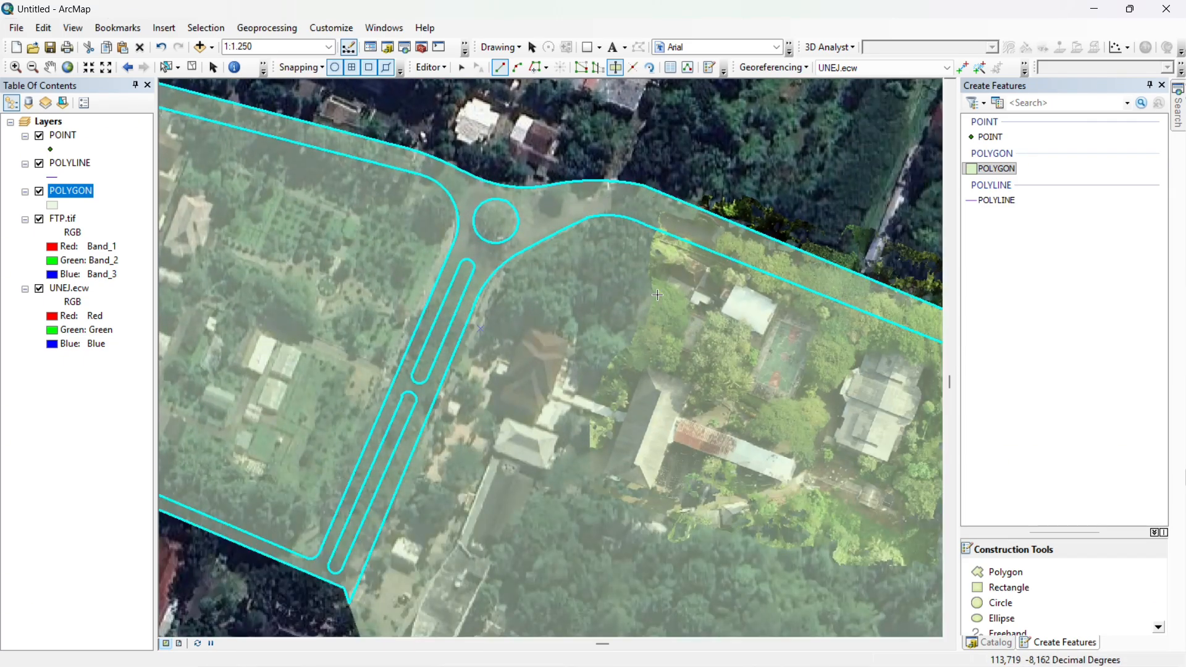
pyautogui.moveTo(657, 295); pyautogui.dragTo(513, 202)
pyautogui.moveTo(619, 310); pyautogui.dragTo(539, 226)
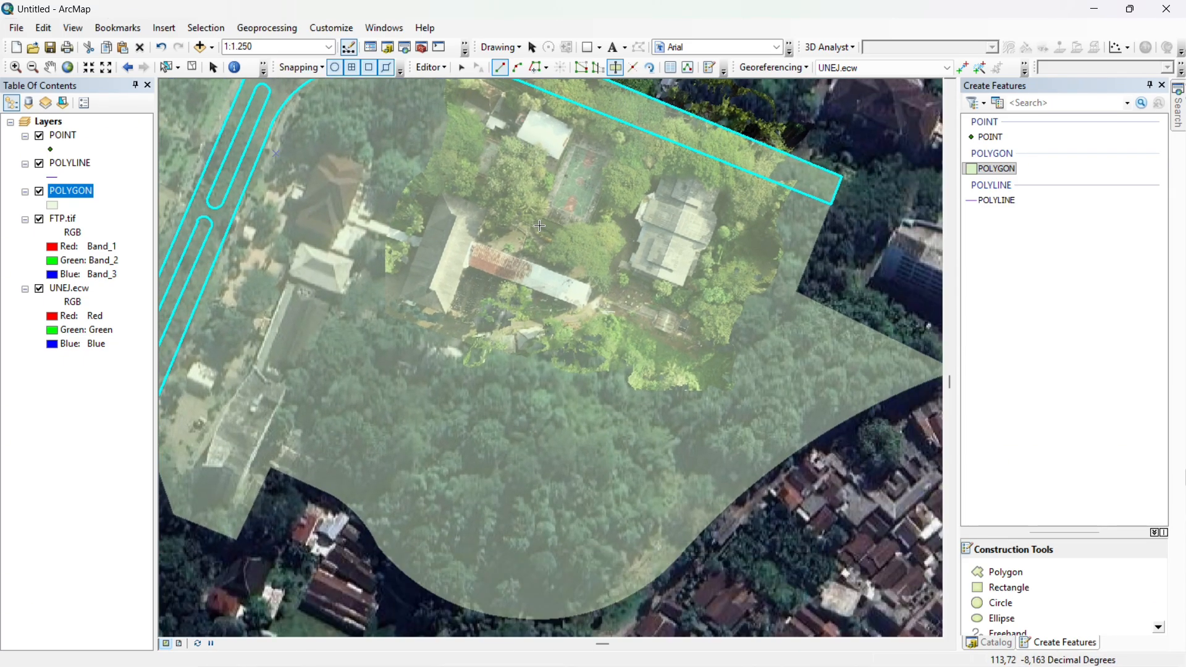
pyautogui.moveTo(475, 149); pyautogui.dragTo(545, 231)
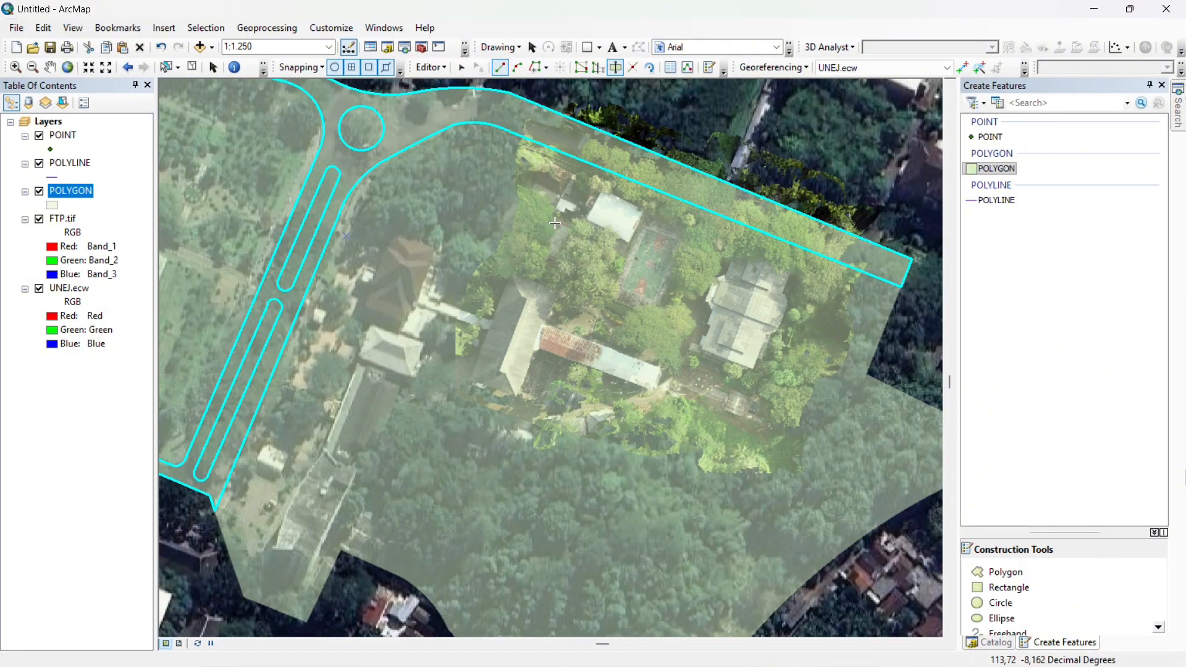
pyautogui.click(463, 67)
pyautogui.click(460, 259)
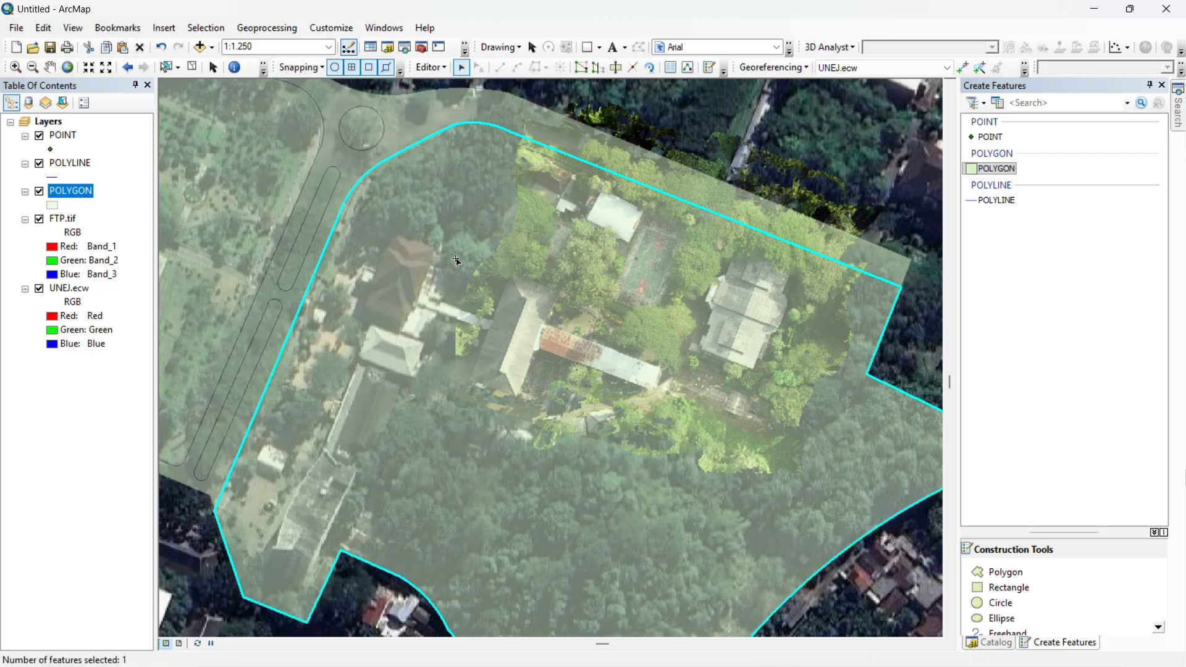
# - Set the POLYGON layer's display transparency to 80%
pyautogui.rightClick(61, 196)
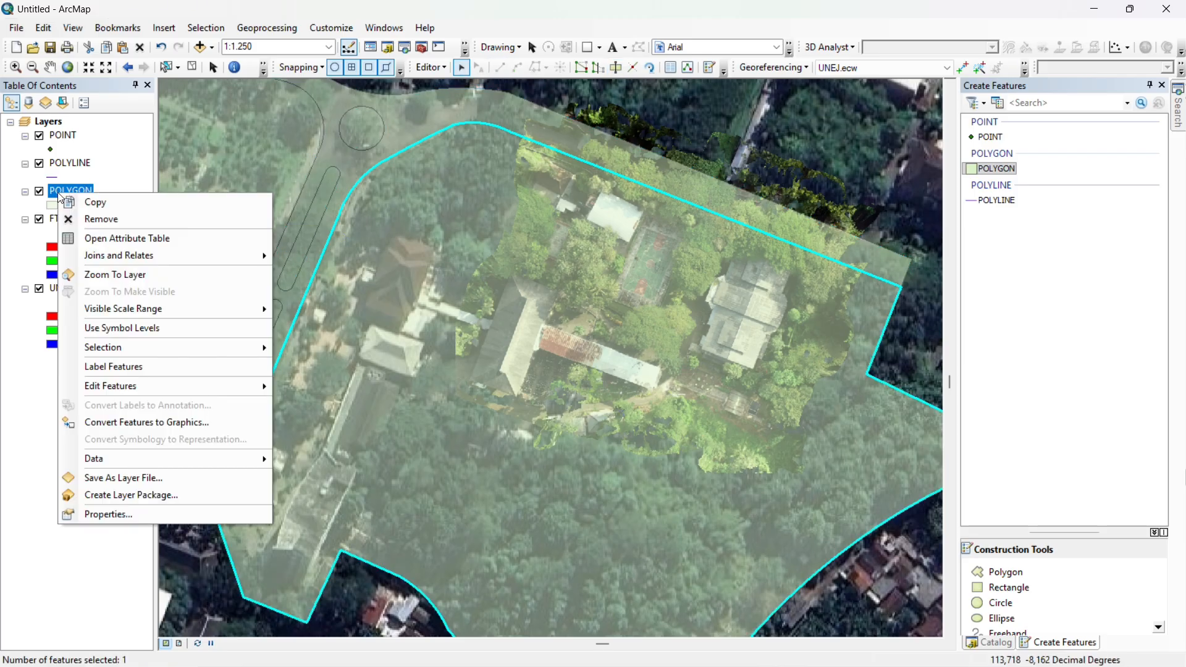
pyautogui.click(105, 514)
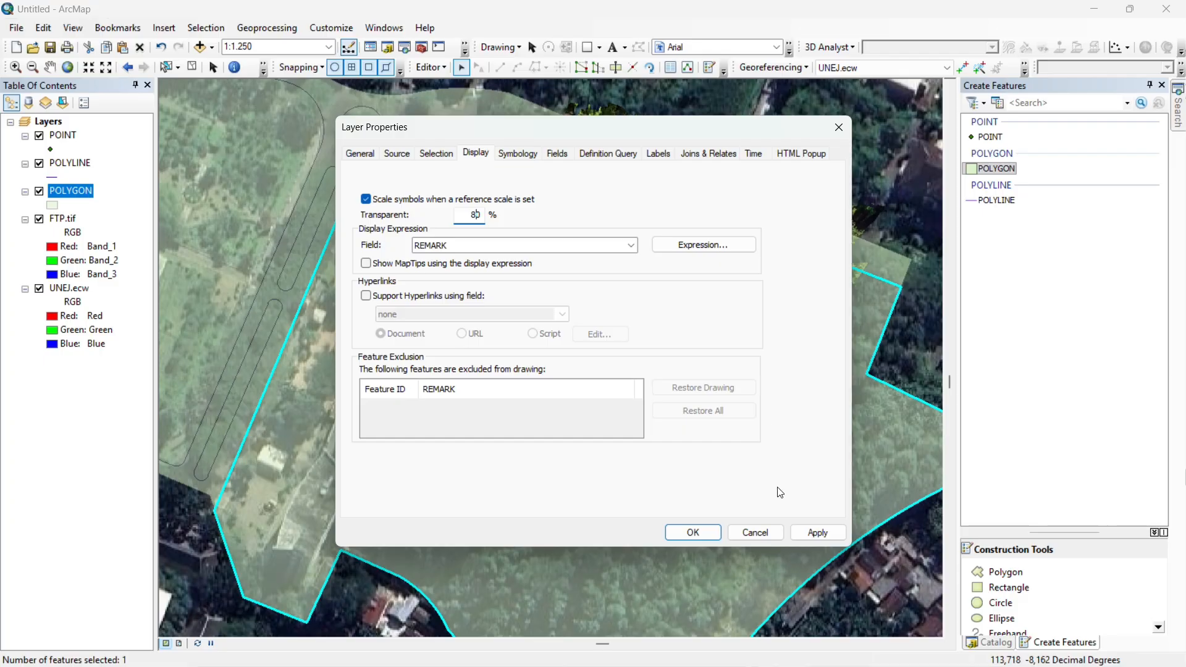
pyautogui.click(693, 532)
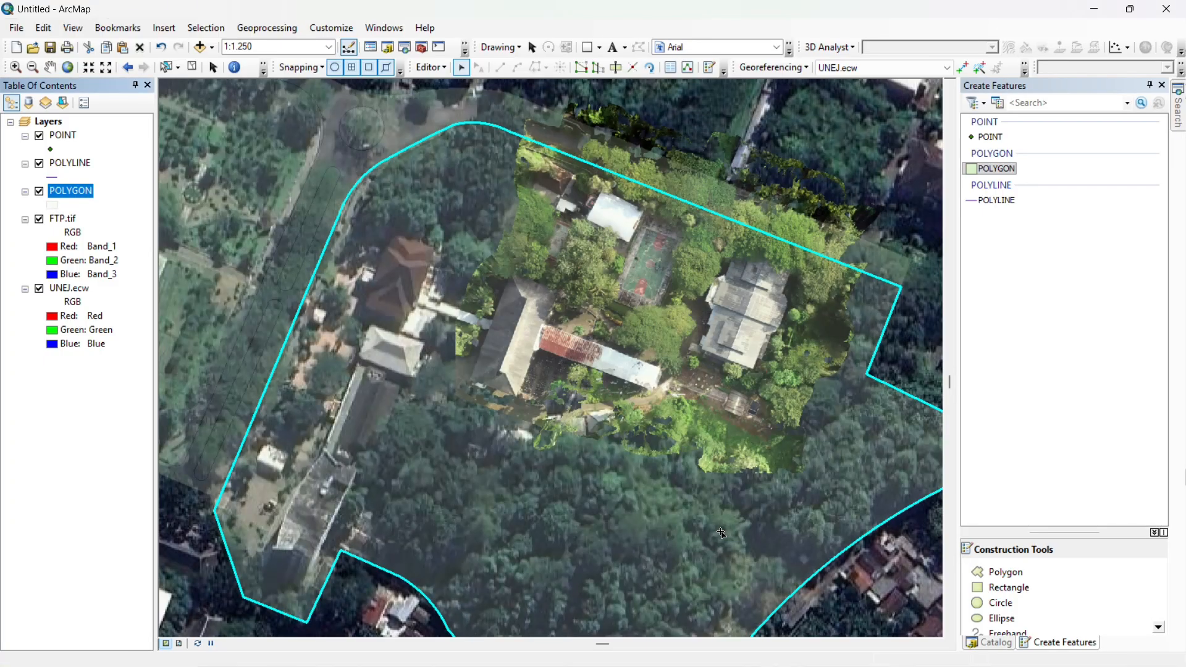
# - Start a cut on the land polygon's north edge and run it to the west corner of the brown-roofed building
pyautogui.scroll(1, 613, 259)
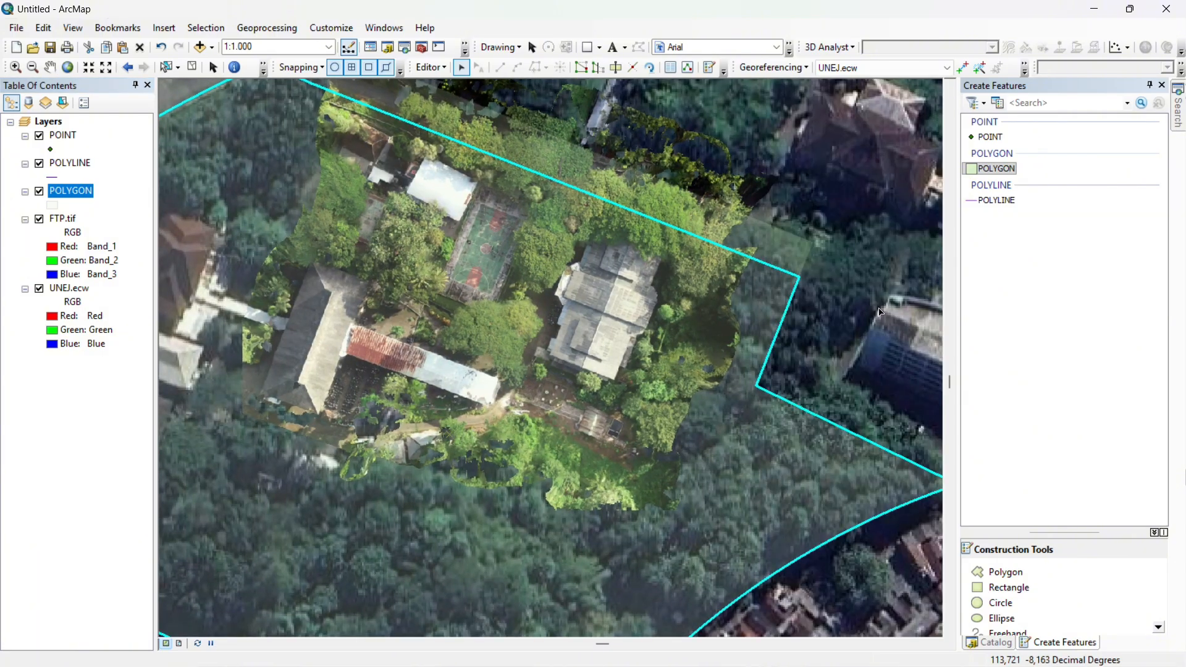
pyautogui.moveTo(444, 332); pyautogui.dragTo(480, 283)
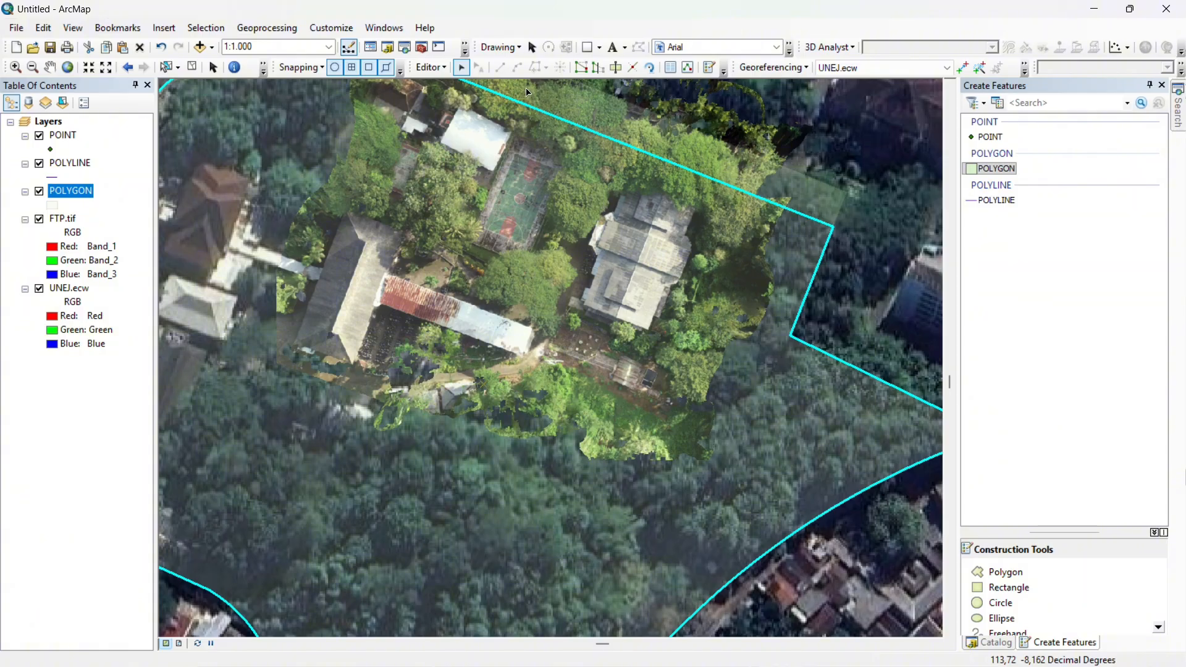
pyautogui.moveTo(498, 157); pyautogui.dragTo(659, 274)
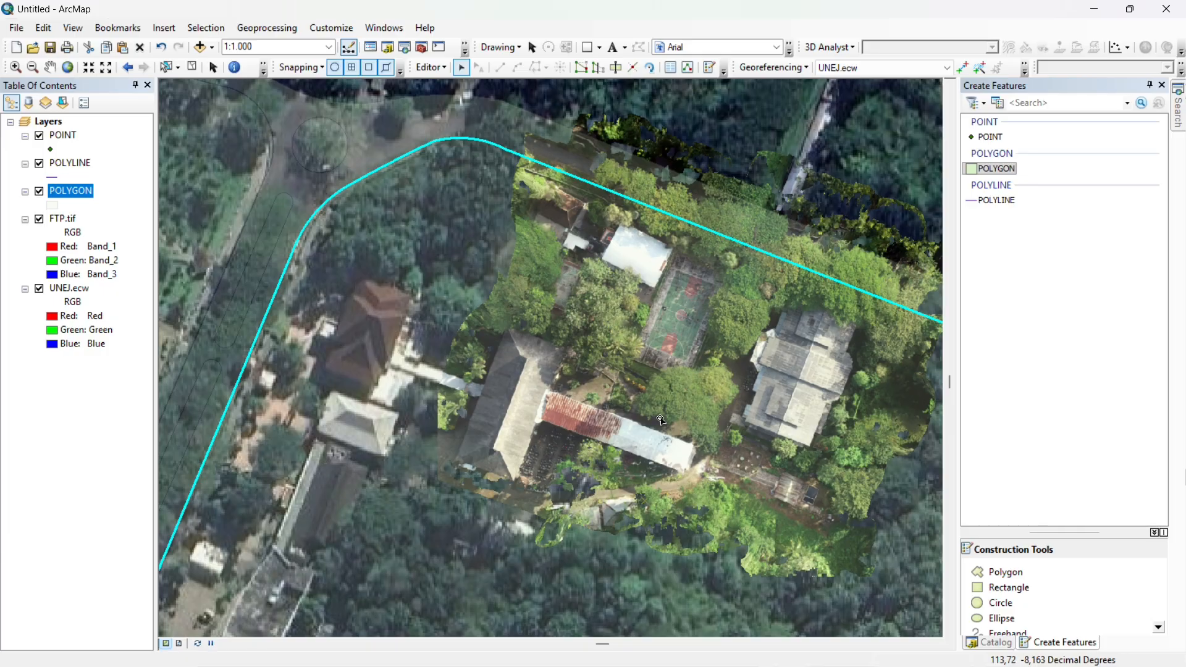
pyautogui.click(615, 68)
pyautogui.scroll(-3, 548, 344)
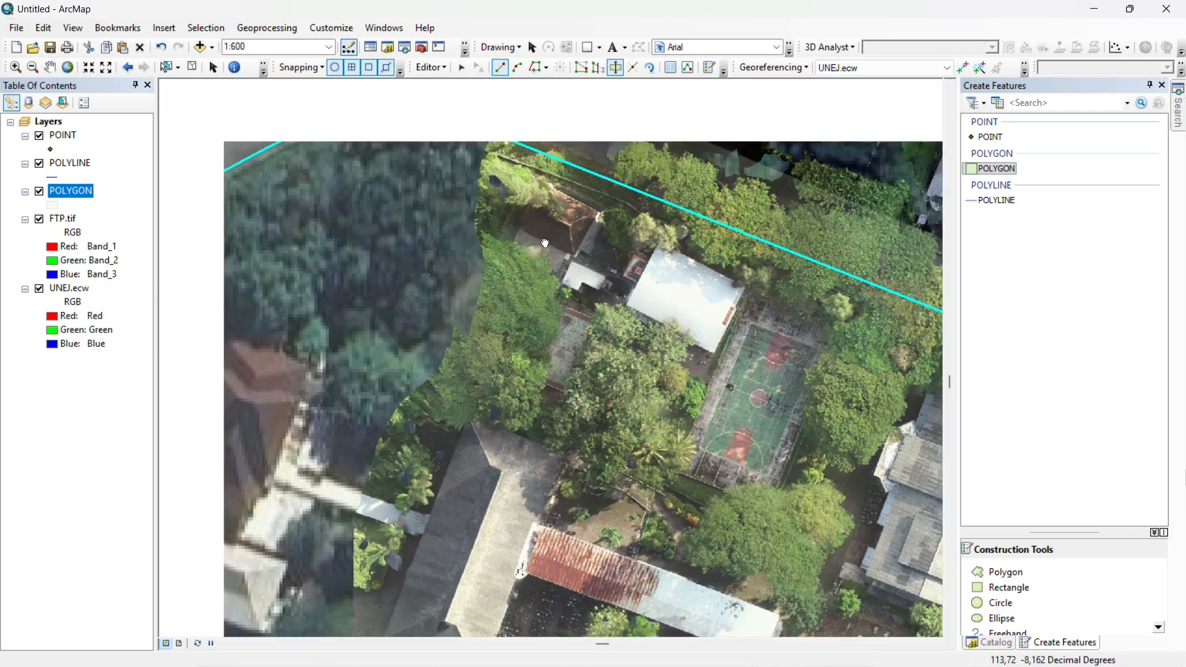
pyautogui.moveTo(545, 243); pyautogui.dragTo(581, 271)
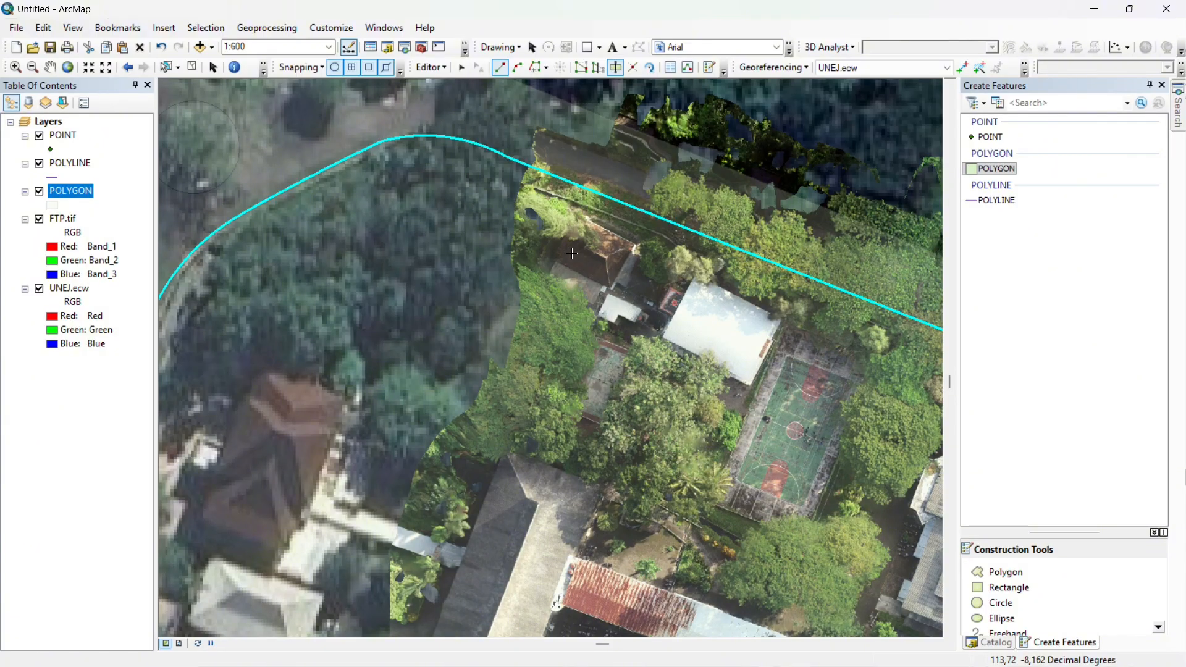
pyautogui.scroll(-1, 580, 215)
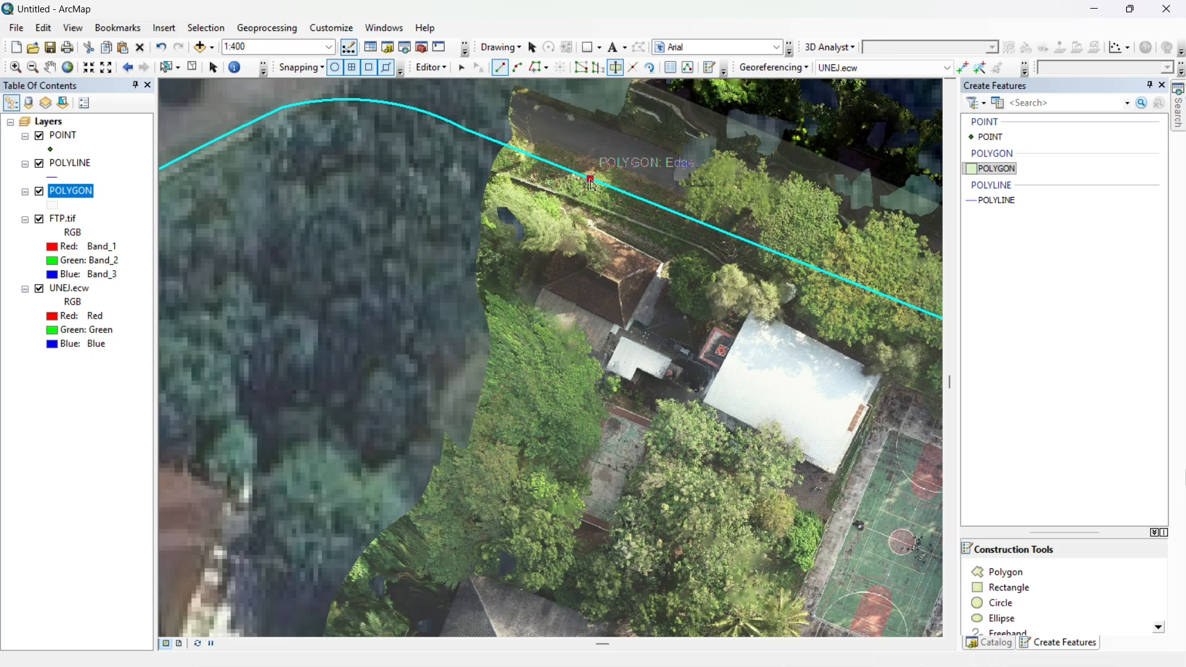
pyautogui.click(592, 180)
pyautogui.click(536, 284)
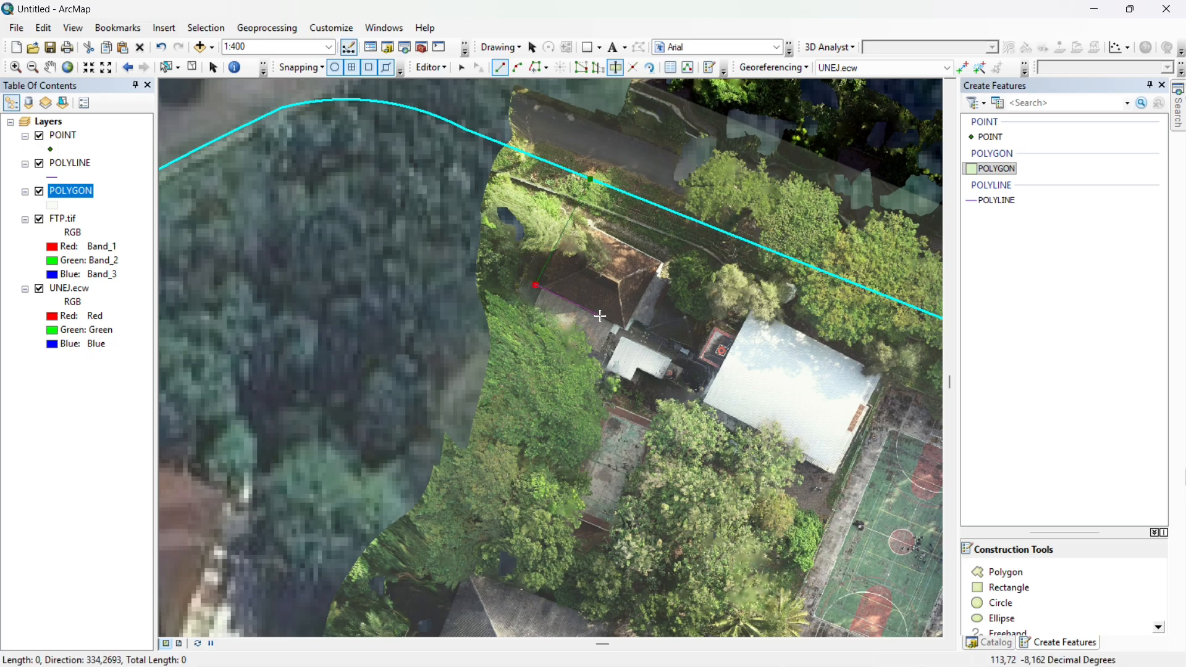
# - Extend the cut line from the brown-roofed building's west corner around its grey southern porch roof to the inner corner of the east wing
pyautogui.scroll(3, 544, 293)
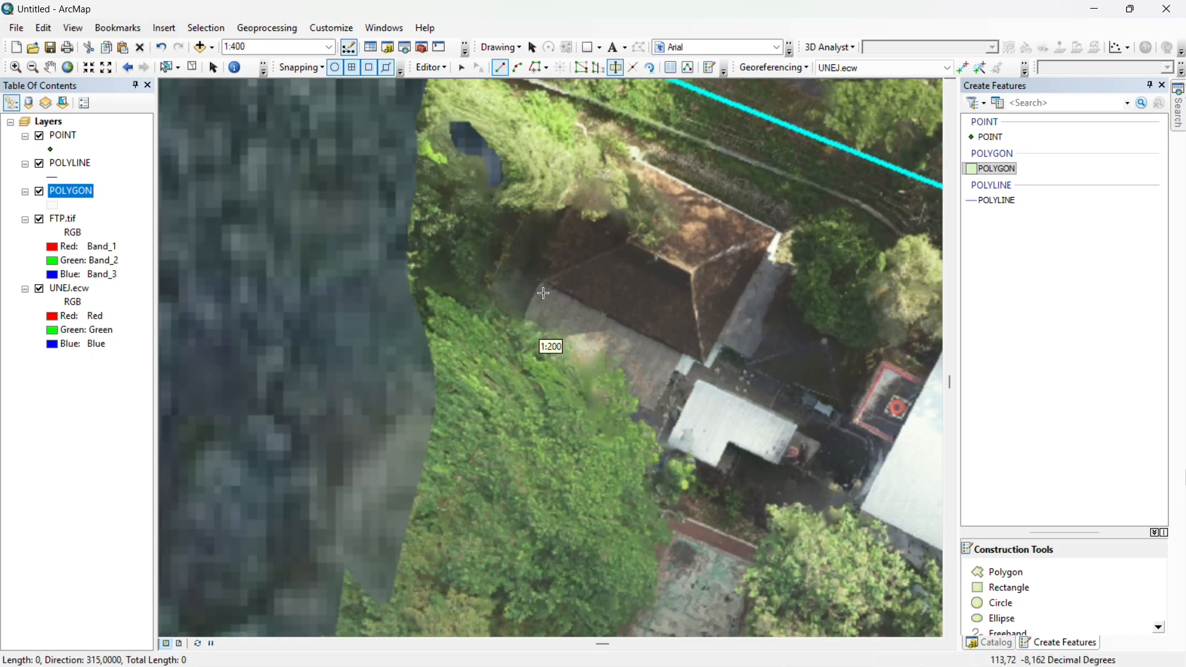
pyautogui.click(540, 284)
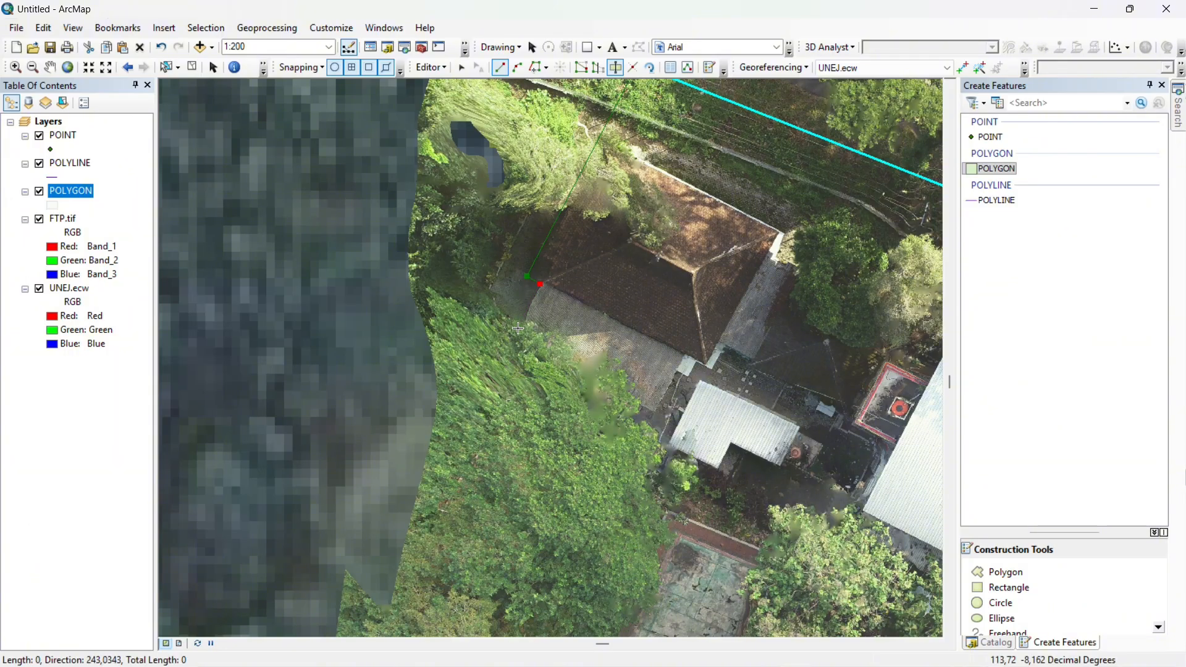
pyautogui.click(653, 412)
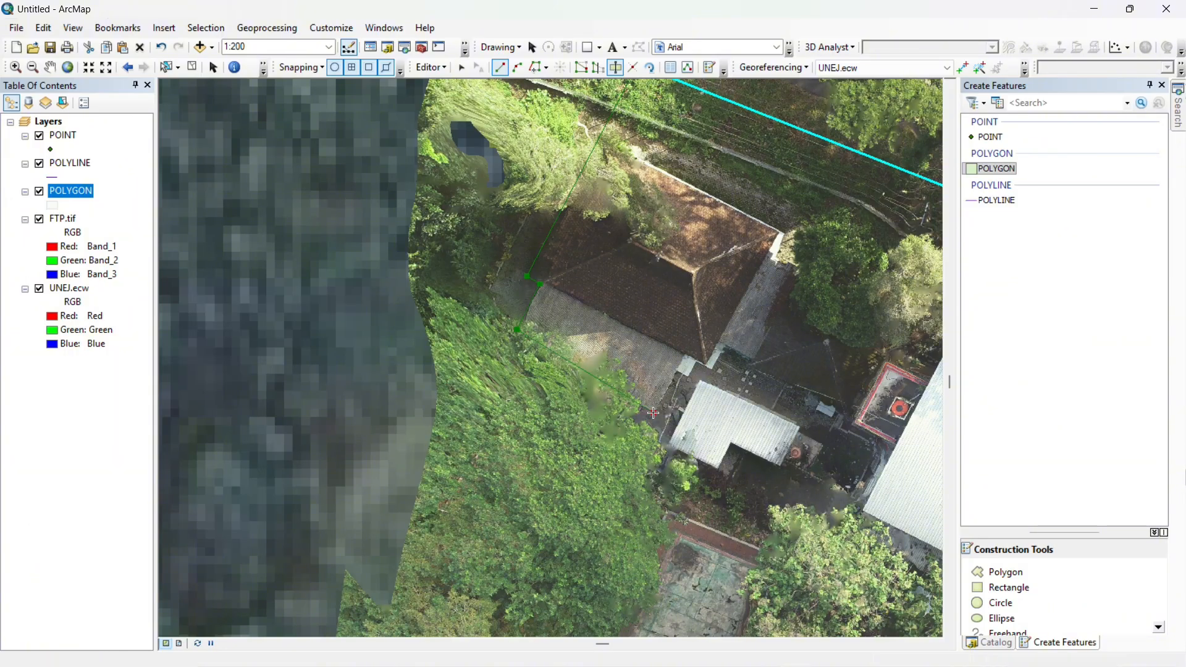
pyautogui.click(685, 356)
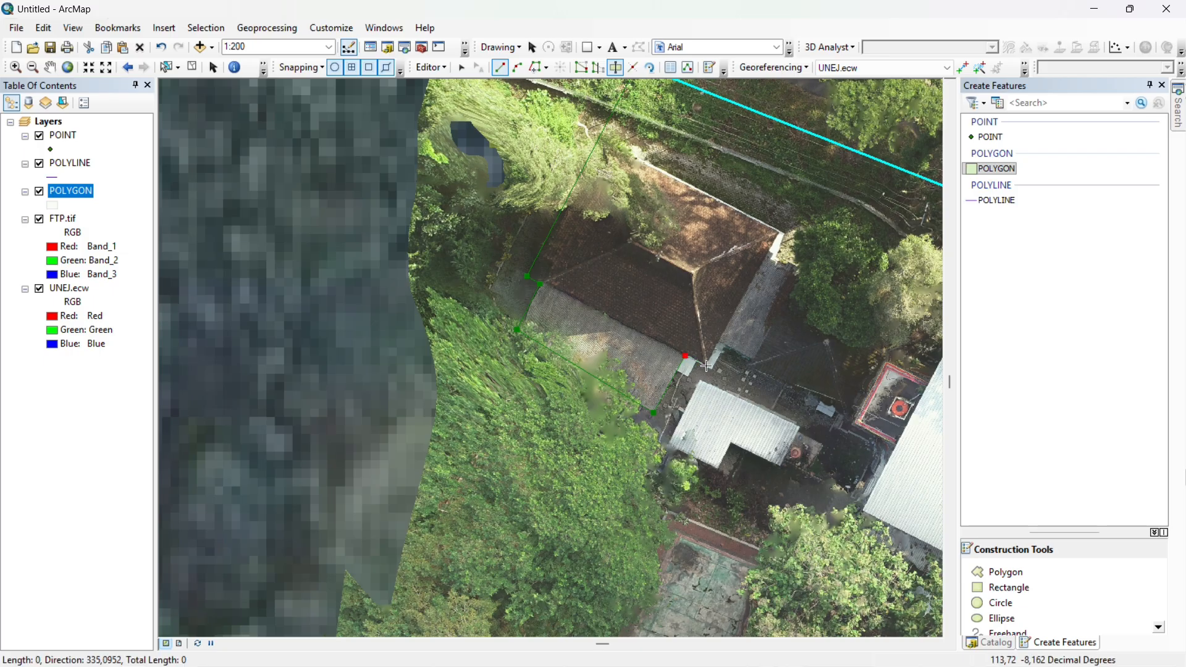
pyautogui.click(707, 366)
pyautogui.click(719, 341)
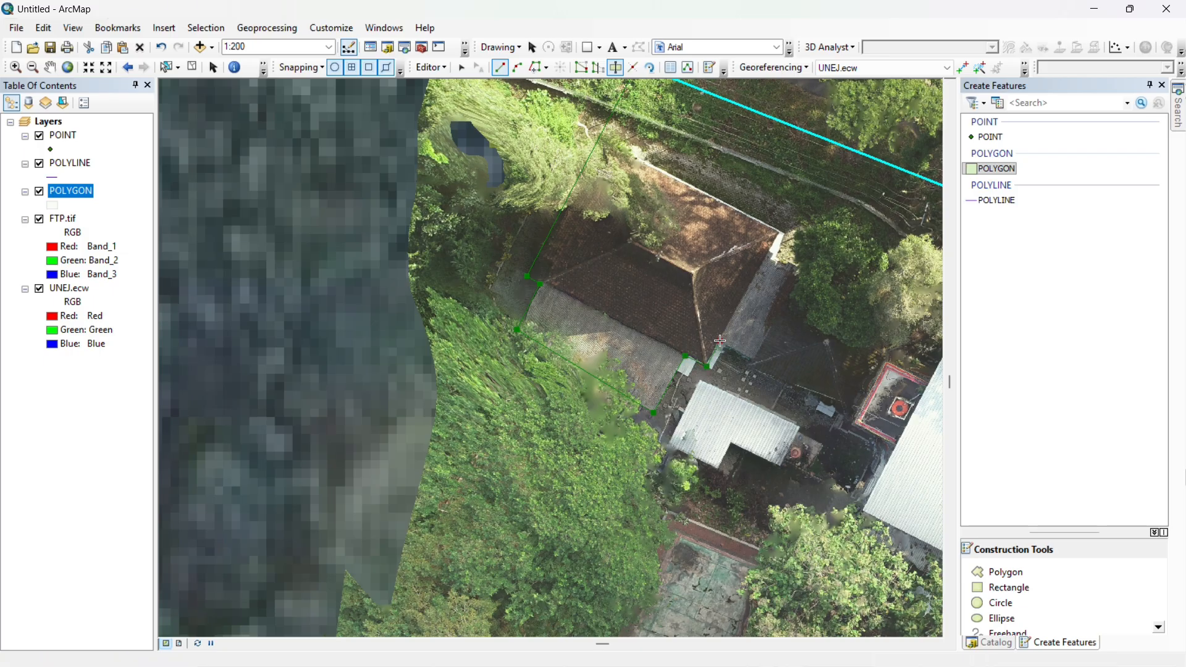
# - Run the cut line around the east wing and along the north edge, and finish cutting out the brown-roofed building
pyautogui.scroll(2, 760, 362)
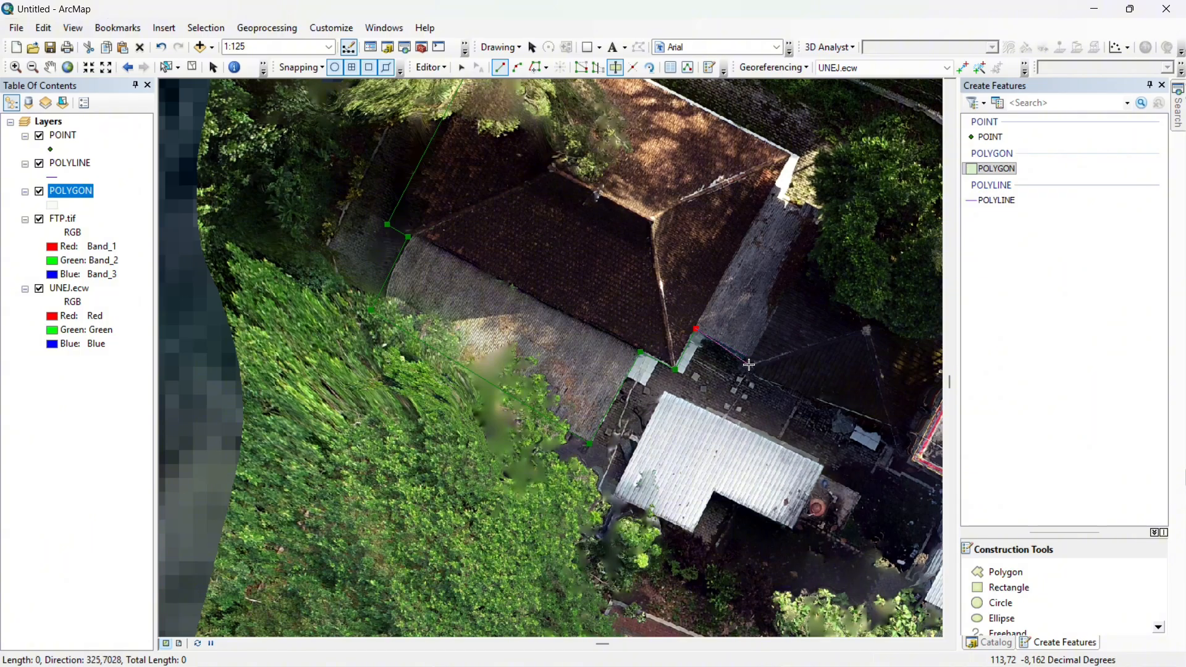
pyautogui.click(749, 360)
pyautogui.moveTo(742, 275); pyautogui.dragTo(600, 427)
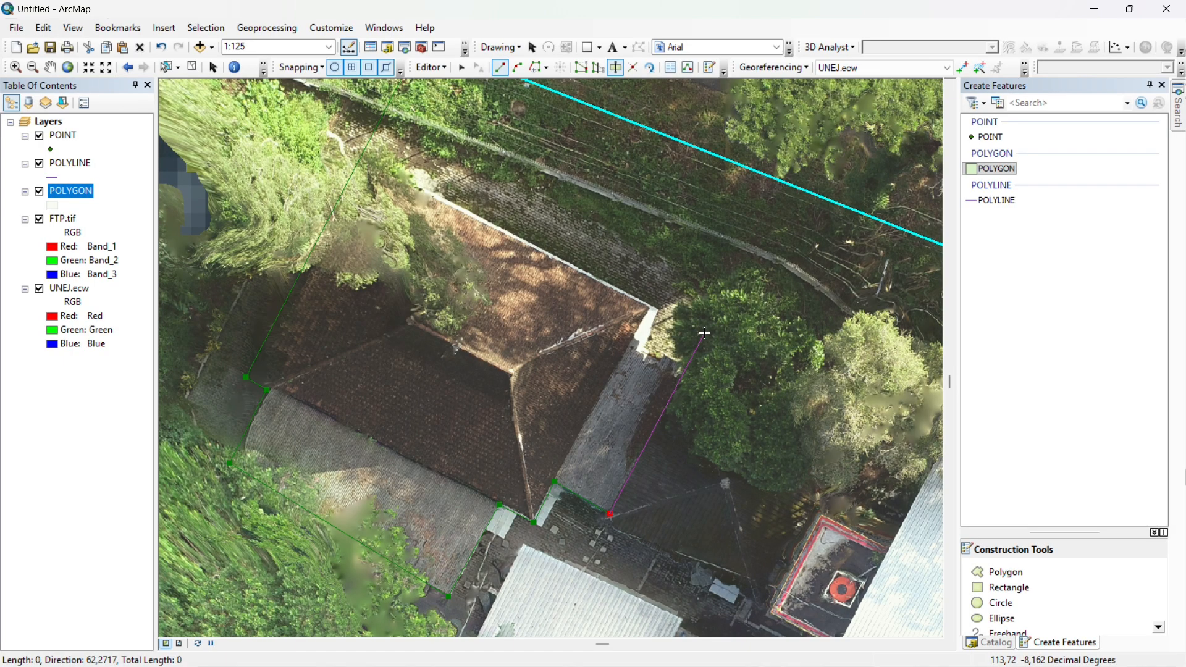
pyautogui.click(704, 332)
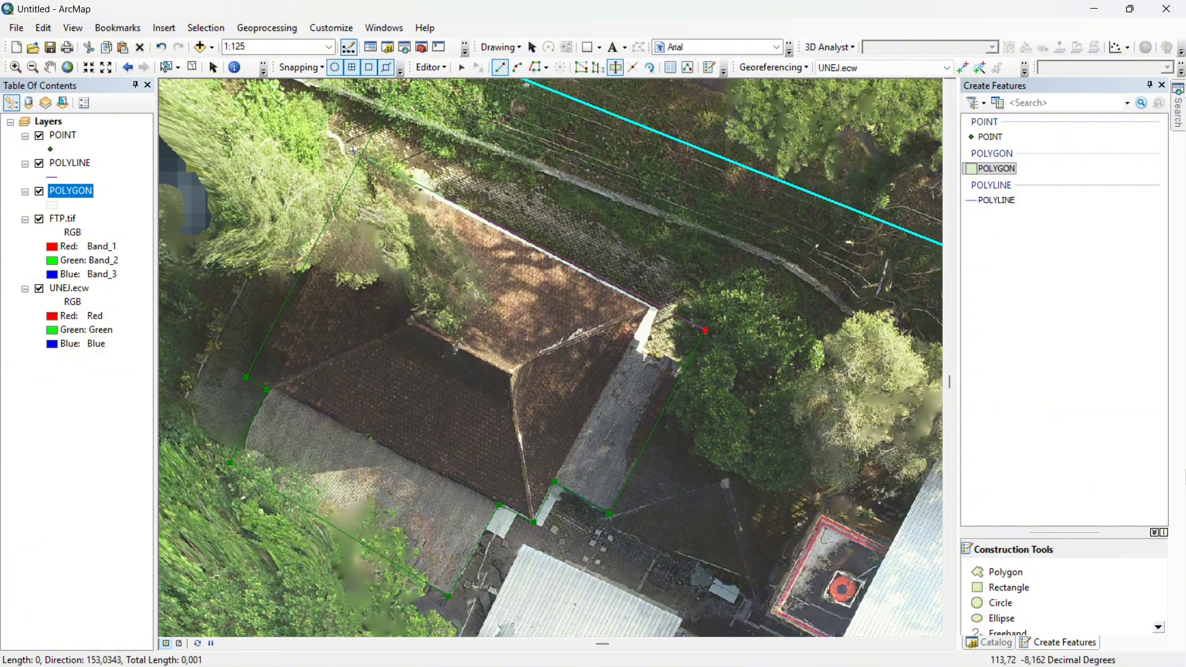
pyautogui.moveTo(352, 149); pyautogui.dragTo(417, 221)
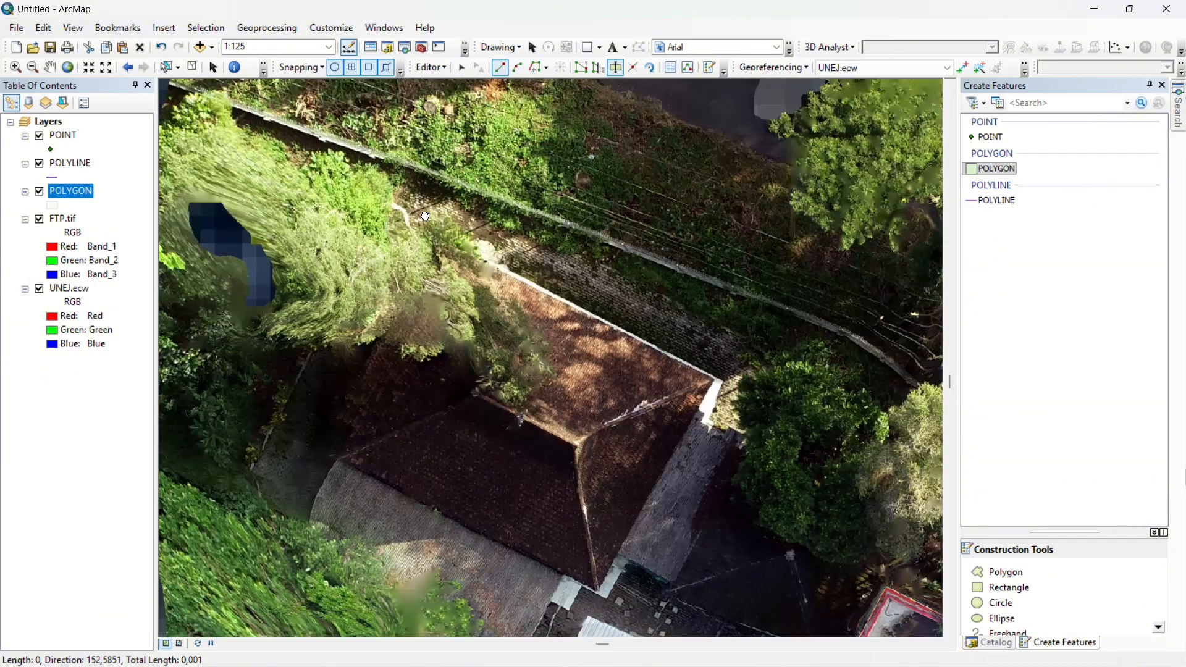
pyautogui.click(411, 219)
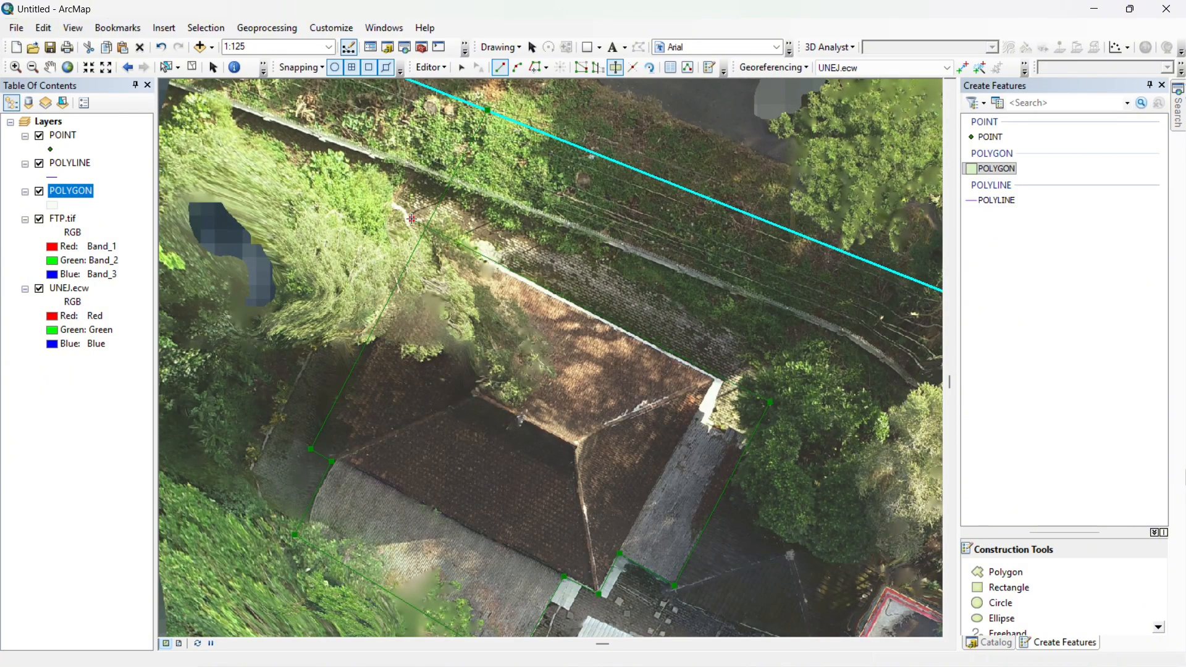
pyautogui.doubleClick(419, 219)
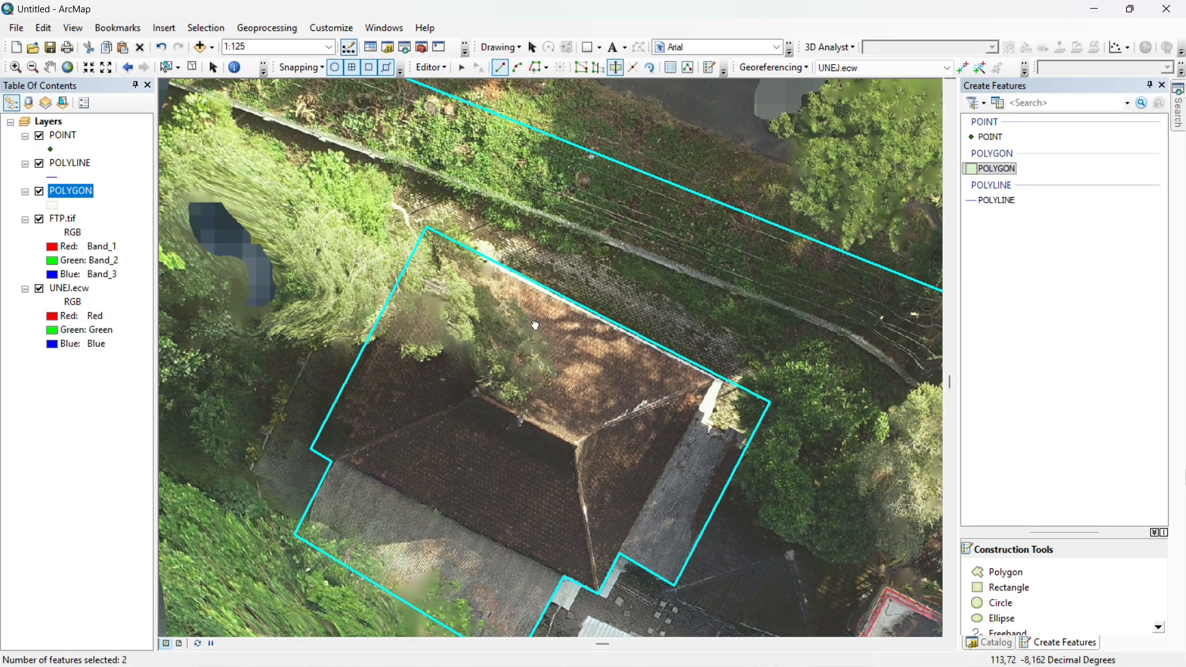
# - Cut the L-shaped white-roofed building out of the land polygon, leading the cut line in from the brown-roofed building's edge
pyautogui.moveTo(534, 325); pyautogui.dragTo(425, 108)
pyautogui.moveTo(638, 272); pyautogui.dragTo(425, 144)
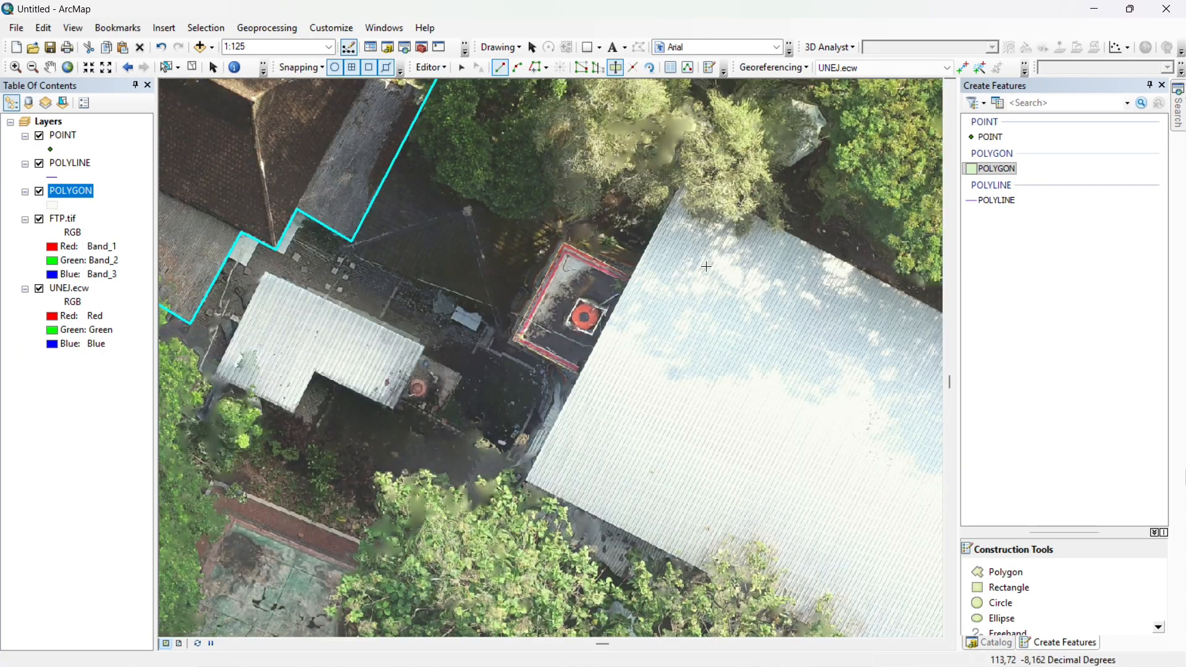
pyautogui.moveTo(706, 266); pyautogui.dragTo(442, 336)
pyautogui.moveTo(330, 298); pyautogui.dragTo(820, 292)
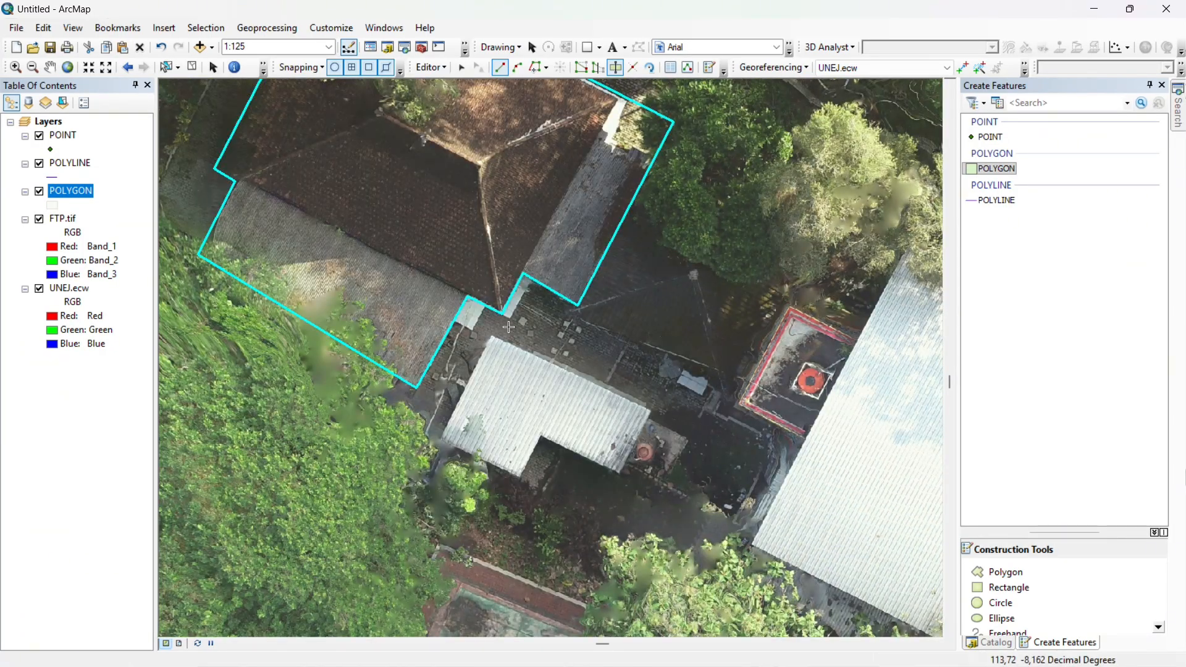
pyautogui.click(456, 320)
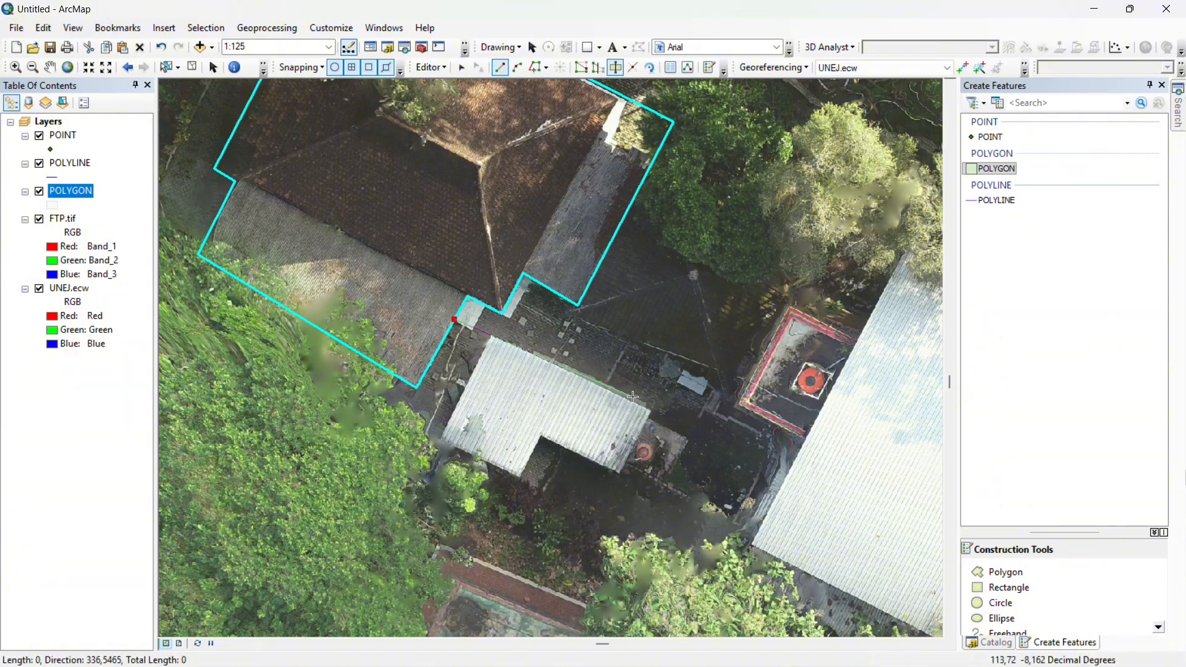
pyautogui.click(651, 408)
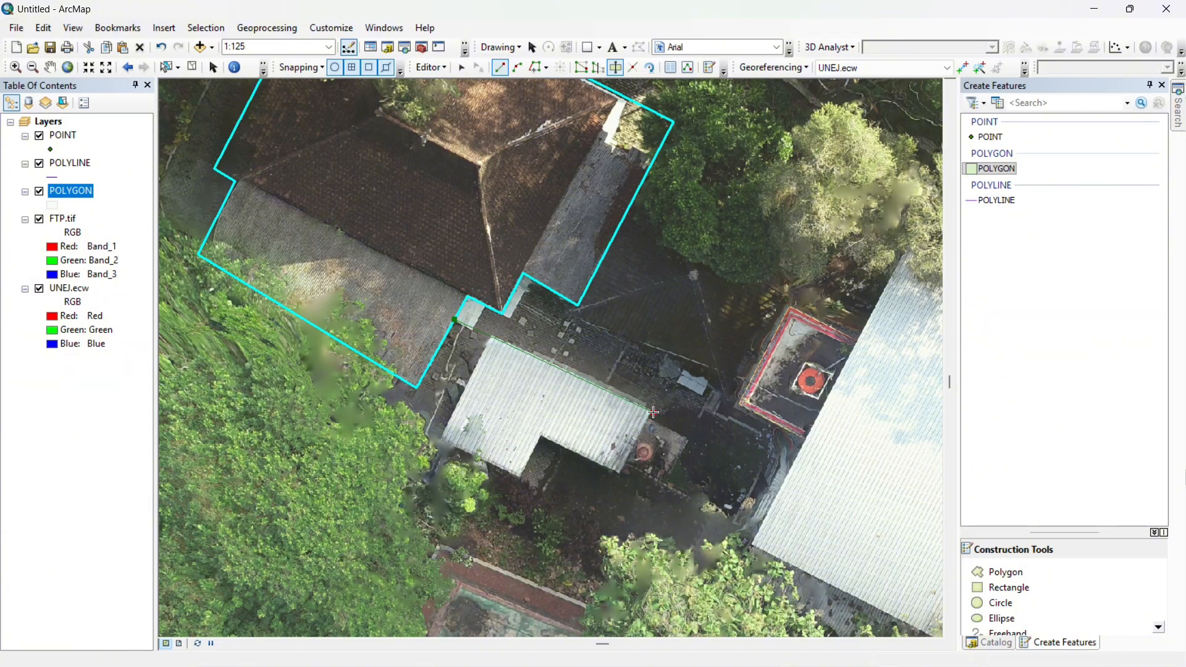
pyautogui.click(542, 438)
pyautogui.click(520, 481)
pyautogui.click(437, 438)
pyautogui.doubleClick(489, 336)
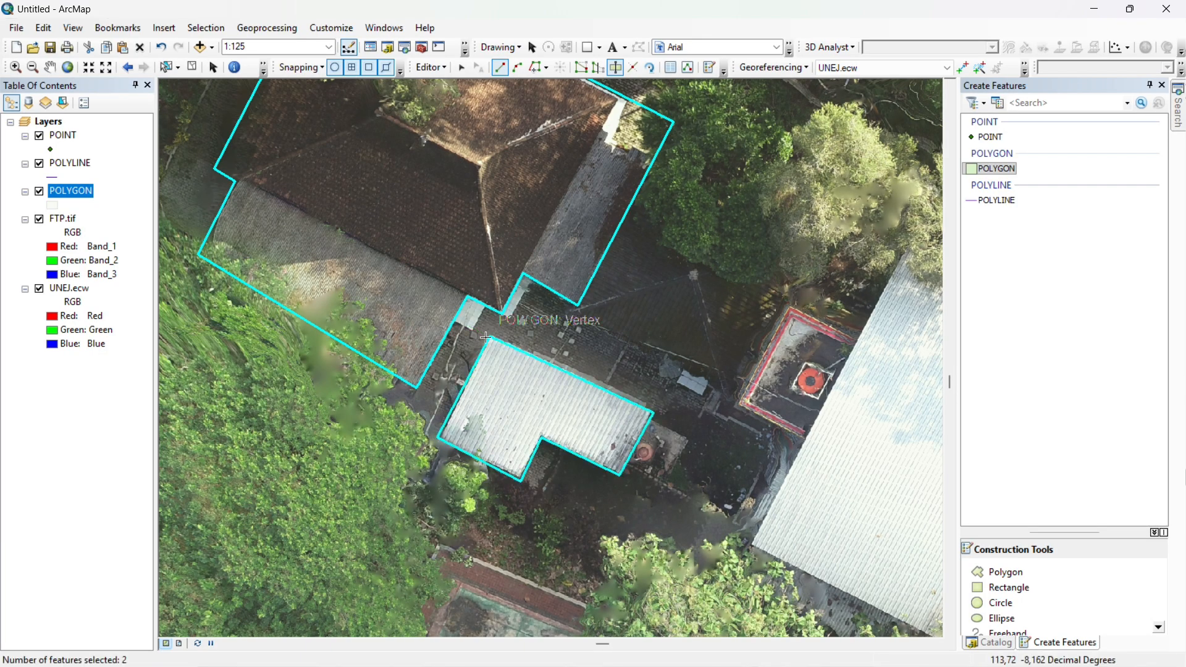
# - Stop cutting polygons and clear the selection of POLYGON features
pyautogui.moveTo(661, 334)
pyautogui.mouseDown()
pyautogui.moveTo(492, 263)
pyautogui.moveTo(347, 235)
pyautogui.mouseUp()
pyautogui.scroll(-2, 667, 286)
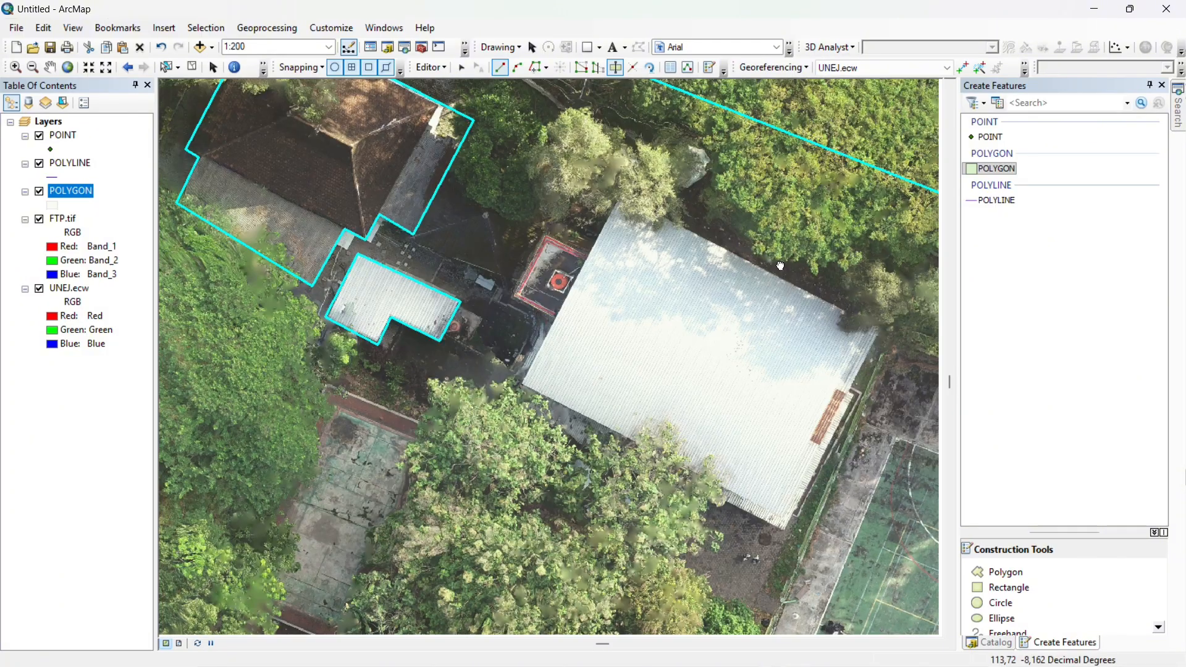
pyautogui.moveTo(842, 420); pyautogui.dragTo(434, 229)
pyautogui.scroll(-2, 434, 228)
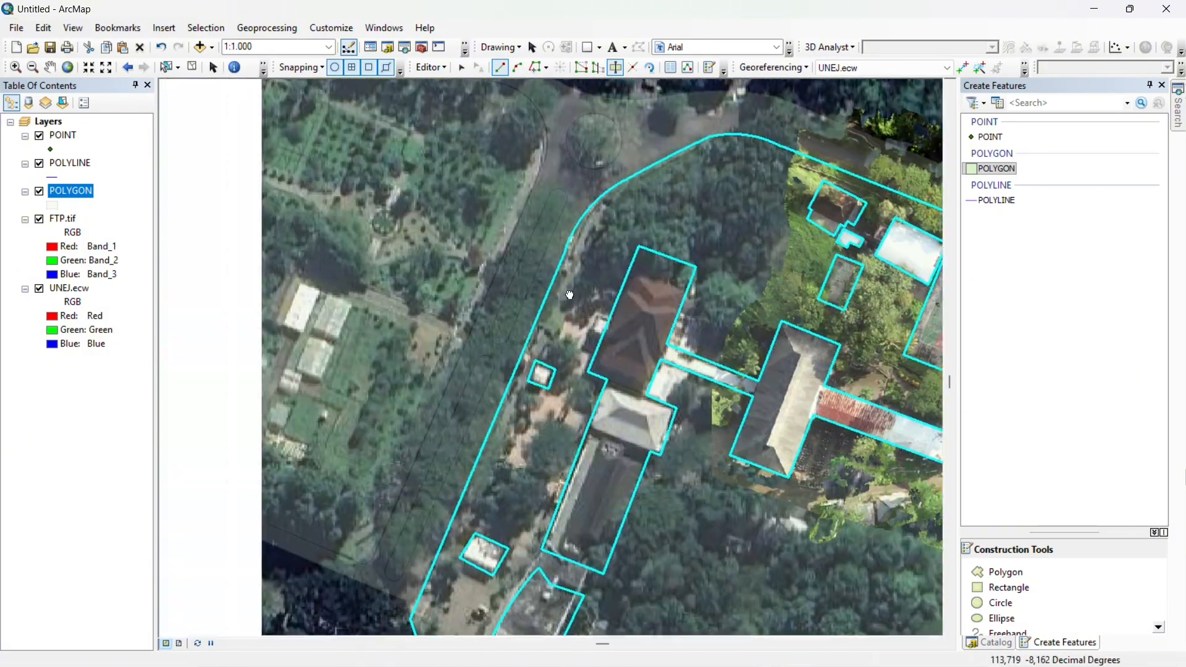
pyautogui.moveTo(566, 291)
pyautogui.mouseDown()
pyautogui.moveTo(604, 294)
pyautogui.moveTo(429, 218)
pyautogui.mouseUp()
pyautogui.scroll(-3, 542, 246)
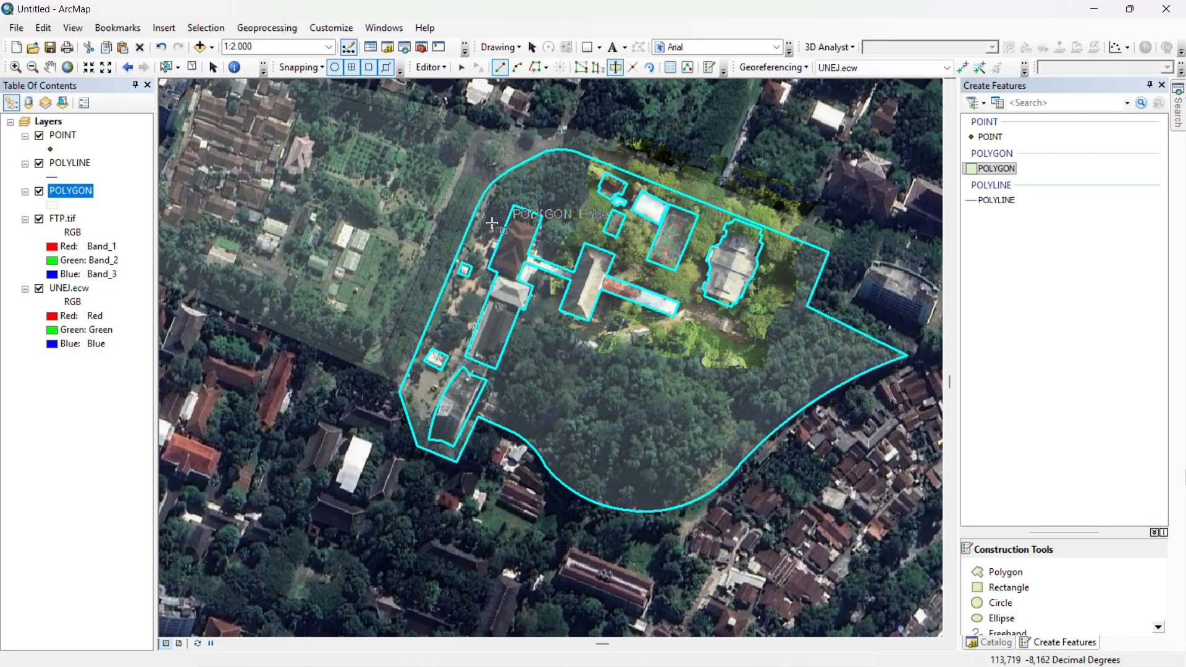
pyautogui.click(461, 67)
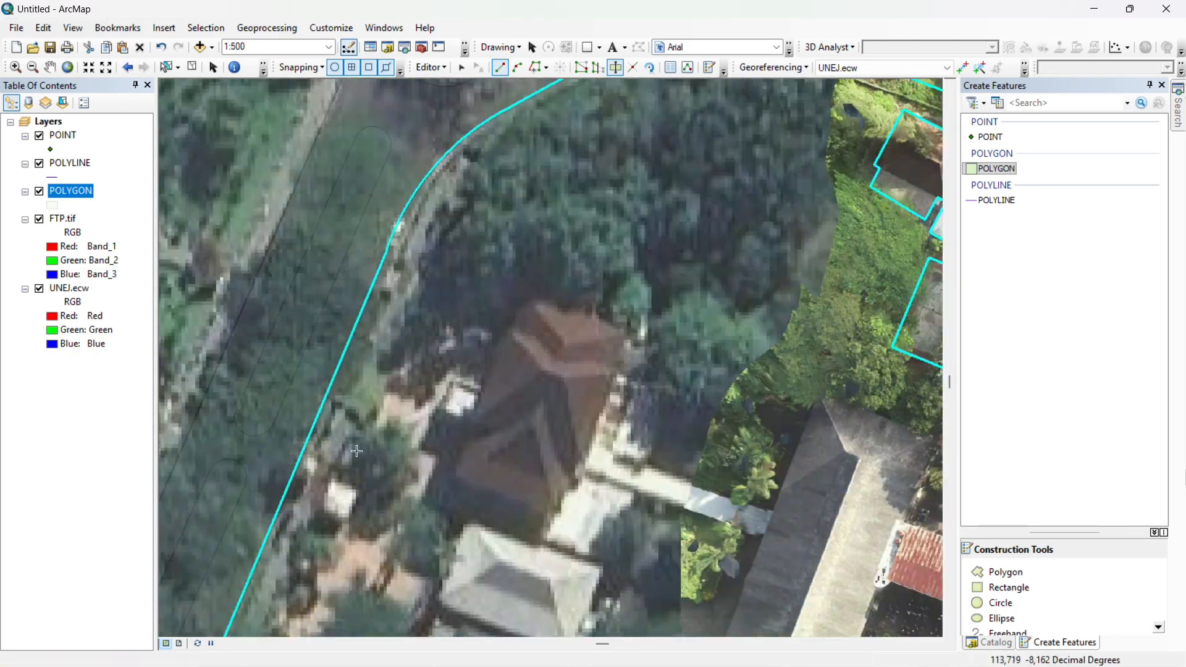
pyautogui.click(356, 450)
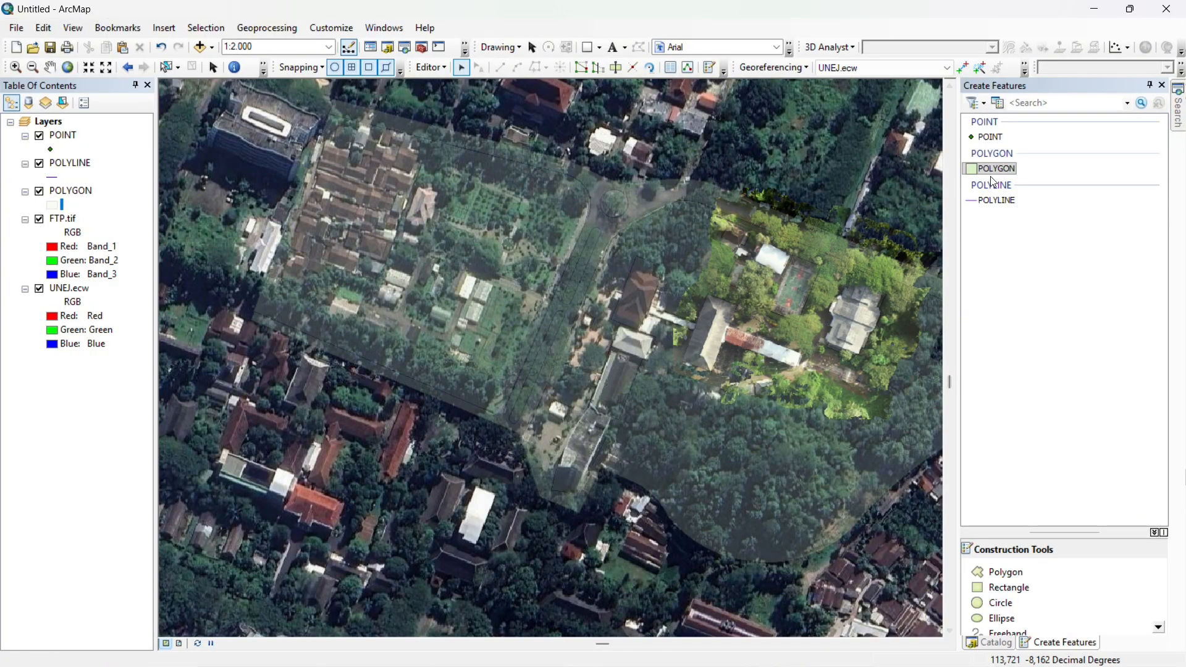
# - Start creating POINT features as single points and place one on the roundabout island
pyautogui.click(986, 137)
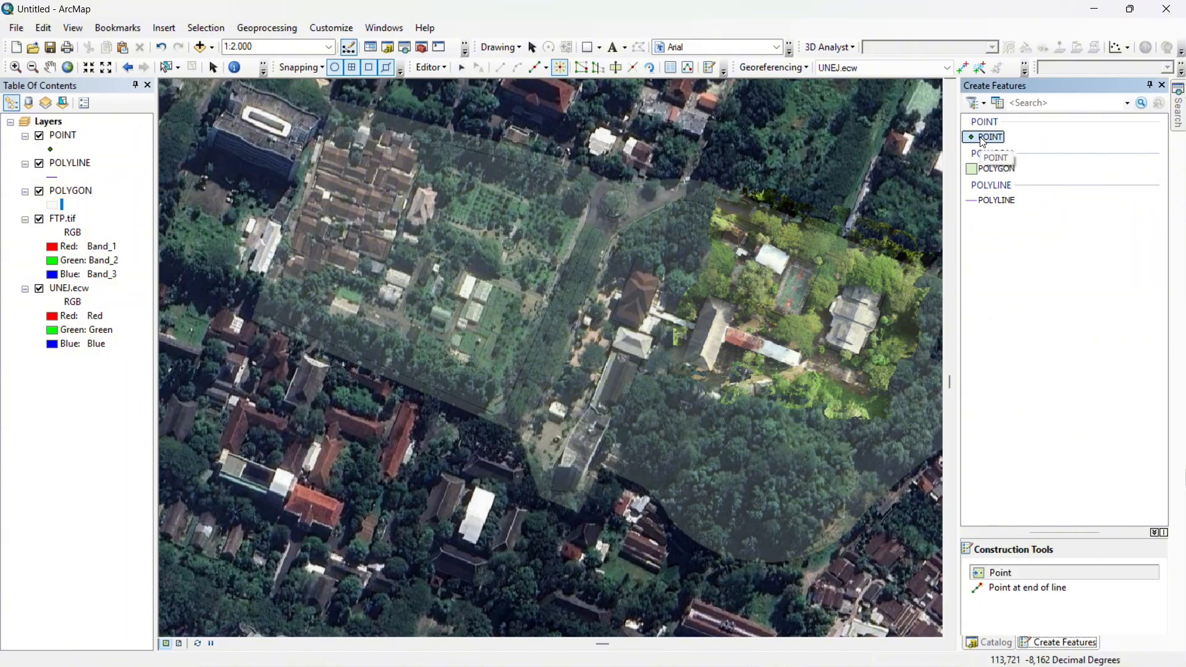
pyautogui.click(1001, 580)
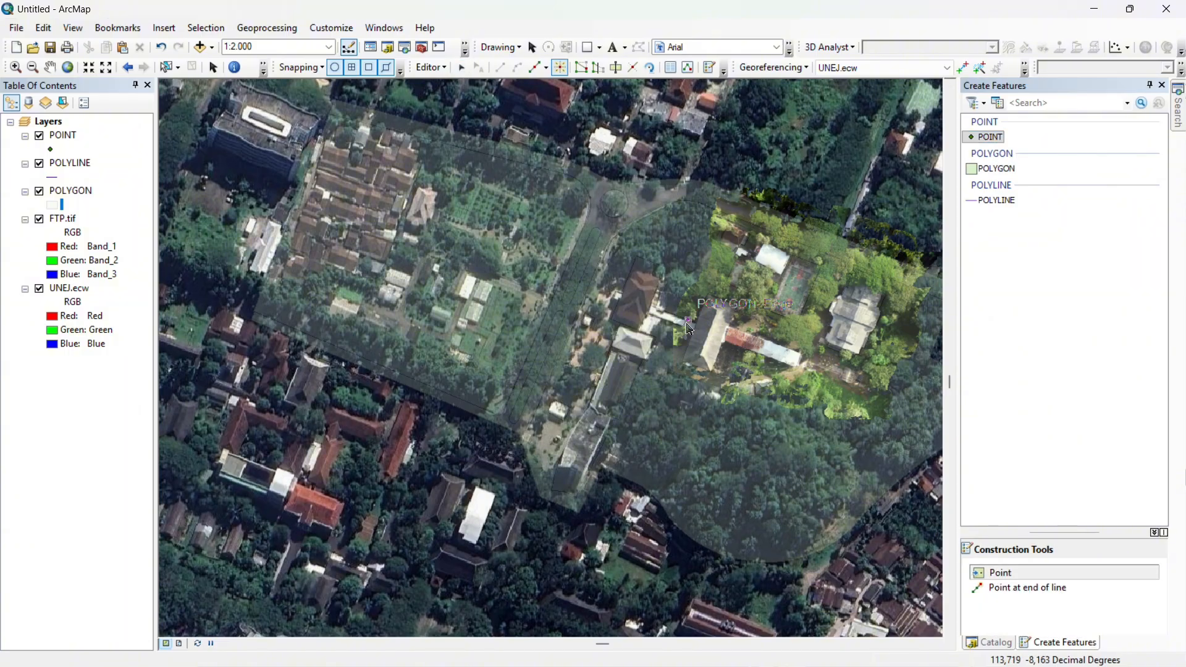
pyautogui.scroll(2, 690, 330)
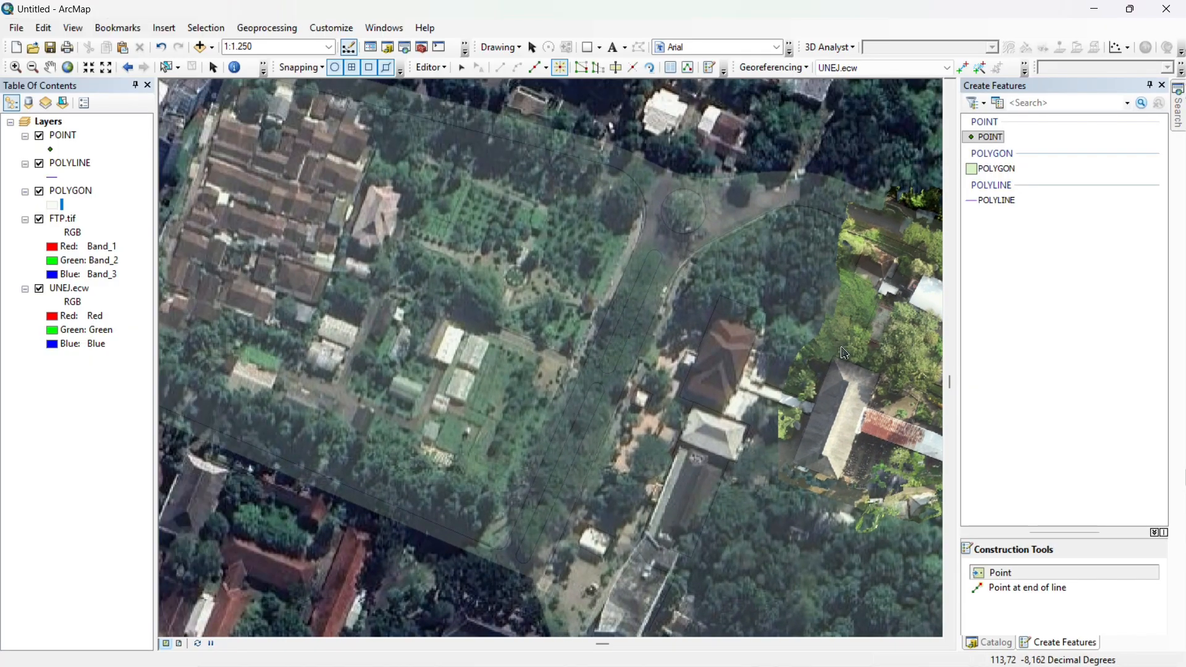
pyautogui.moveTo(579, 275); pyautogui.dragTo(484, 292)
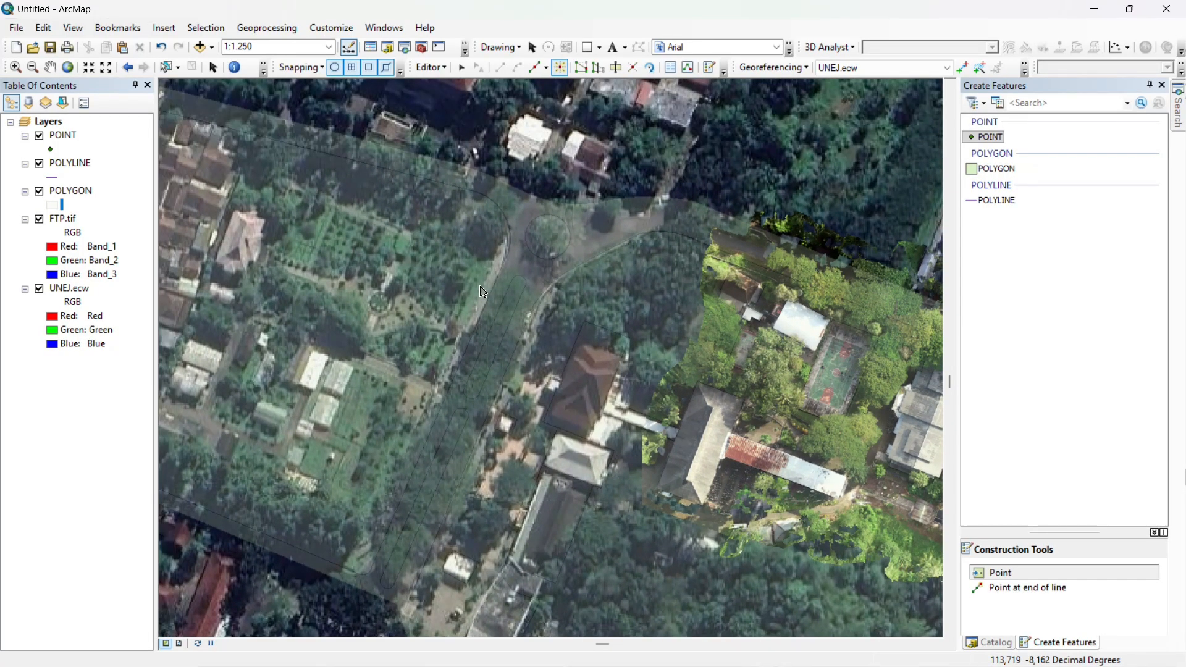
pyautogui.scroll(-2, 499, 280)
pyautogui.click(576, 212)
# - Place points over the trees in the land east of the road, from beside the large brown-roofed building to near the small white building
pyautogui.moveTo(760, 371); pyautogui.dragTo(316, 233)
pyautogui.click(495, 322)
pyautogui.moveTo(525, 346); pyautogui.dragTo(603, 349)
pyautogui.click(496, 287)
pyautogui.click(552, 292)
pyautogui.moveTo(383, 260); pyautogui.dragTo(562, 316)
pyautogui.click(436, 249)
pyautogui.moveTo(432, 444); pyautogui.dragTo(742, 219)
pyautogui.click(599, 376)
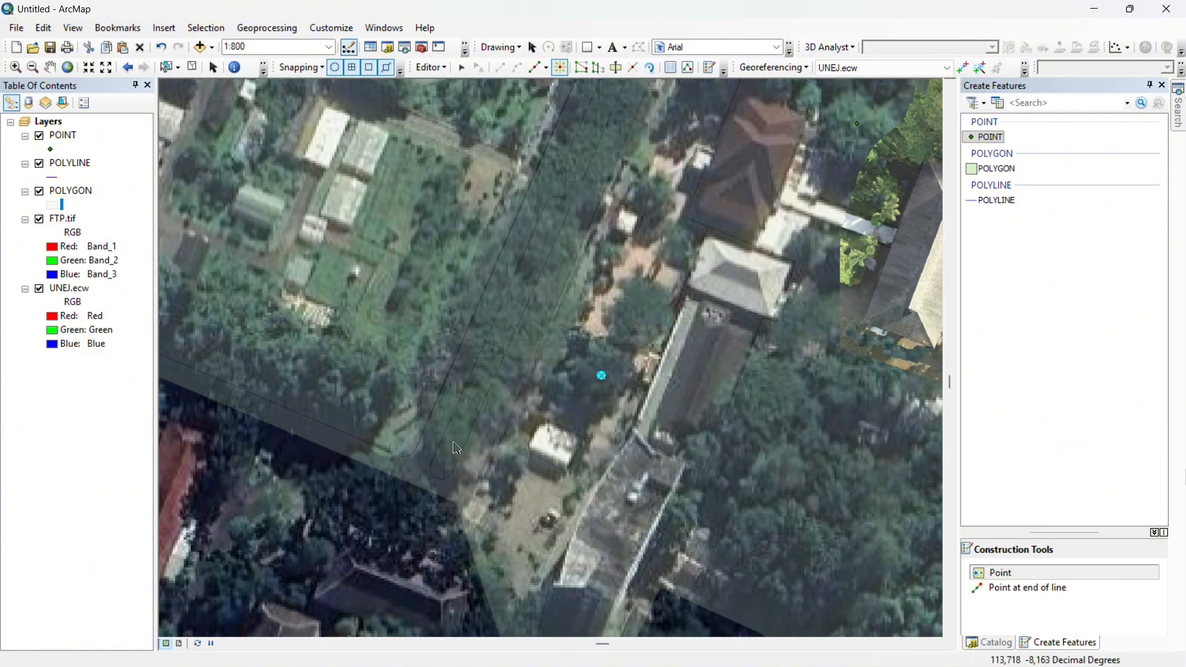
# - Place a row of points over the trees along the road's median strips
pyautogui.click(500, 326)
pyautogui.moveTo(531, 185); pyautogui.dragTo(499, 374)
pyautogui.click(565, 298)
pyautogui.click(580, 256)
pyautogui.click(601, 211)
# - Place points over the trees in the northern part of the land west of the road
pyautogui.moveTo(347, 236); pyautogui.dragTo(489, 336)
pyautogui.click(490, 342)
pyautogui.click(701, 195)
pyautogui.moveTo(617, 247); pyautogui.dragTo(634, 355)
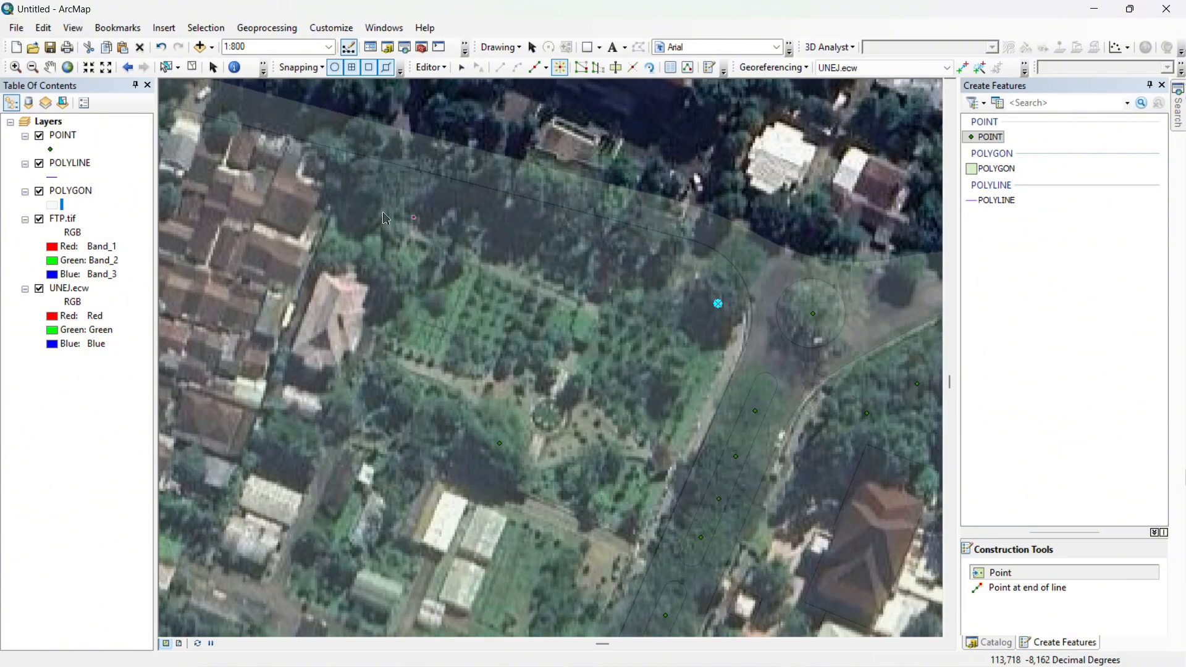
pyautogui.click(392, 272)
# - Place points over the trees near the western houses and along the west land's southern edge
pyautogui.moveTo(401, 321); pyautogui.dragTo(489, 247)
pyautogui.click(395, 387)
pyautogui.moveTo(382, 433); pyautogui.dragTo(621, 240)
pyautogui.click(805, 518)
pyautogui.click(365, 347)
pyautogui.moveTo(766, 396); pyautogui.dragTo(420, 318)
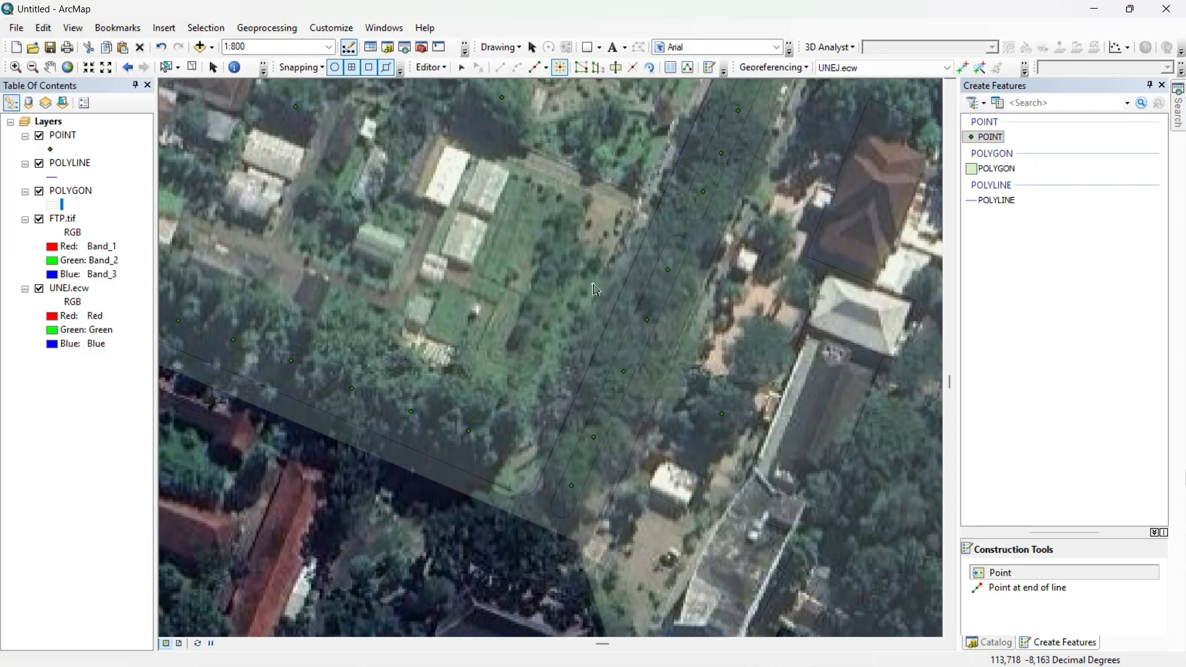
# - Place points over the forest in the southern part of the campus, east of the long grey-roofed buildings
pyautogui.moveTo(839, 531); pyautogui.dragTo(371, 278)
pyautogui.scroll(-2, 371, 278)
pyautogui.click(597, 437)
pyautogui.click(395, 221)
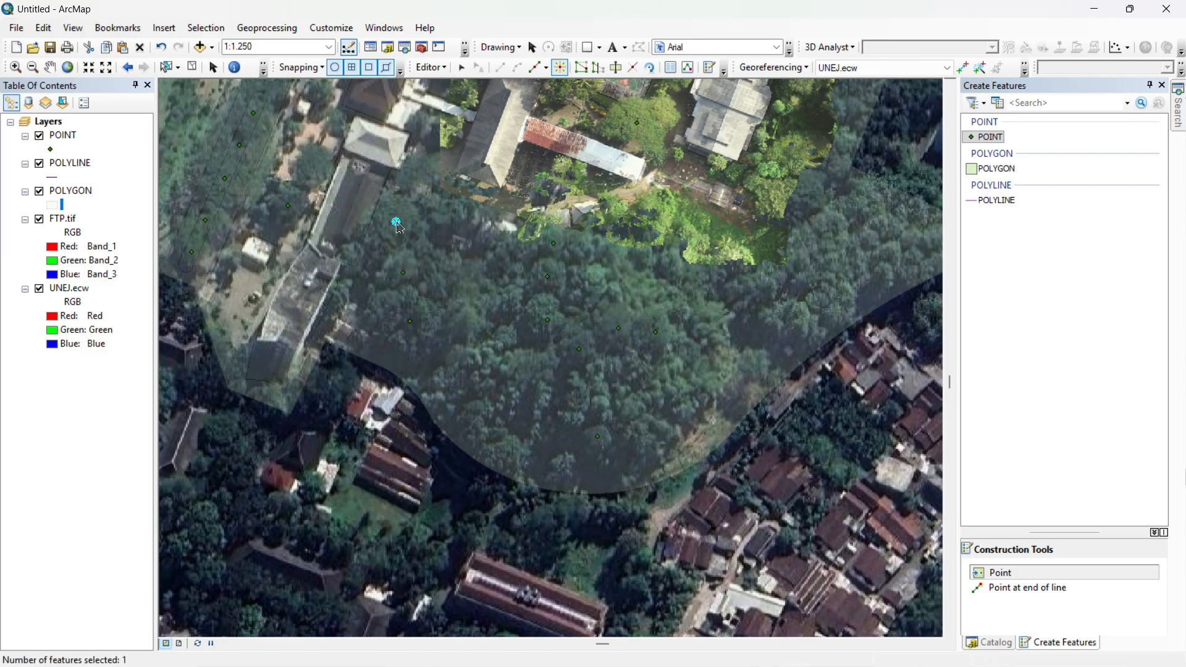
pyautogui.click(403, 272)
pyautogui.click(409, 320)
pyautogui.click(470, 319)
# - Place points over the eastern forest and on the tree between the sports court and the large grey-roofed building
pyautogui.moveTo(753, 334); pyautogui.dragTo(617, 388)
pyautogui.click(647, 378)
pyautogui.click(668, 249)
pyautogui.scroll(2, 669, 249)
pyautogui.moveTo(405, 200); pyautogui.dragTo(523, 328)
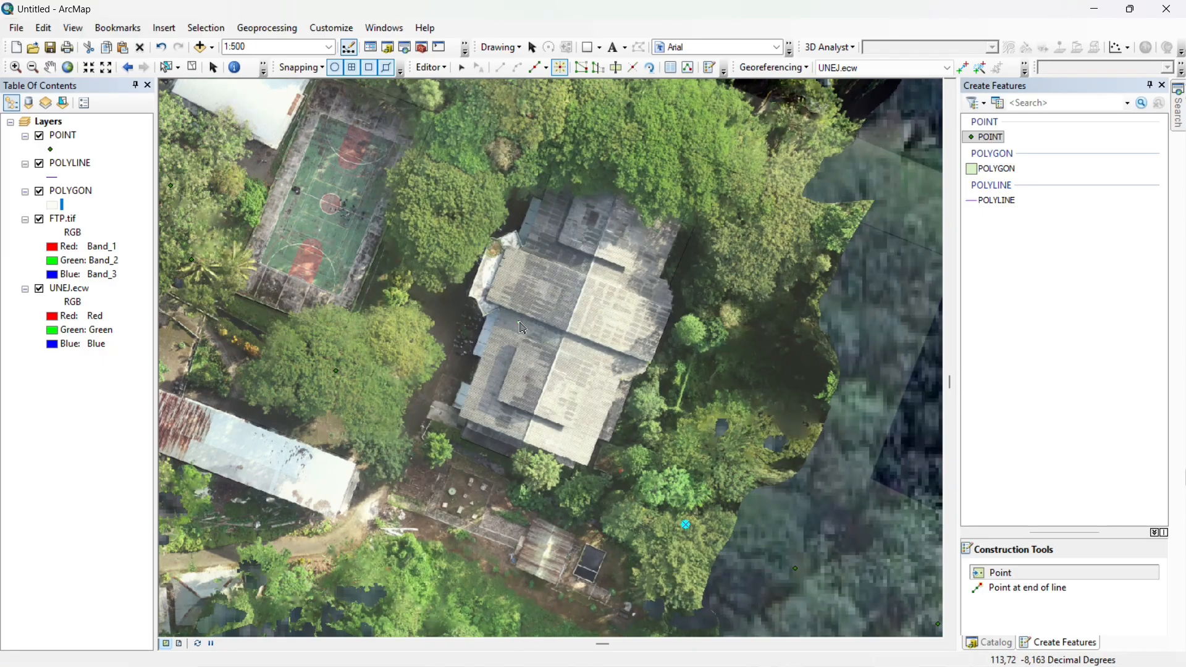
pyautogui.moveTo(396, 345); pyautogui.dragTo(395, 408)
pyautogui.click(446, 262)
# - Draw a POLYLINE line feature along the southern boundary strip from the campus's west corner to the main road
pyautogui.moveTo(395, 247); pyautogui.dragTo(601, 231)
pyautogui.scroll(-2, 493, 334)
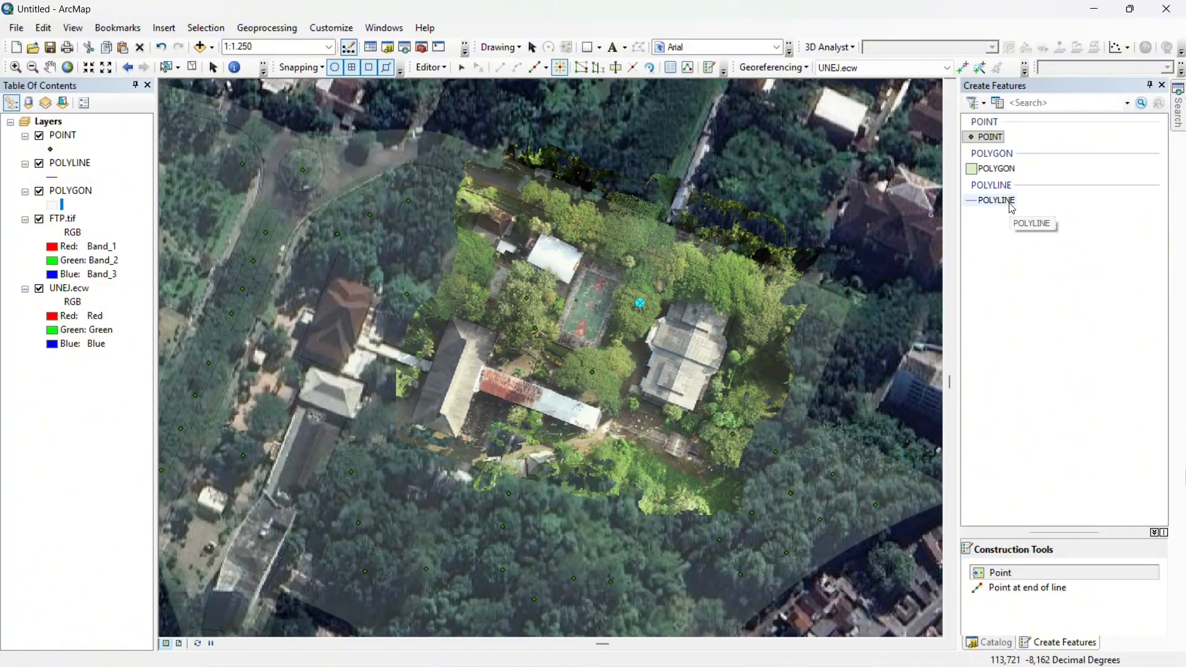
pyautogui.click(1008, 201)
pyautogui.moveTo(176, 465); pyautogui.dragTo(437, 431)
pyautogui.scroll(2, 480, 305)
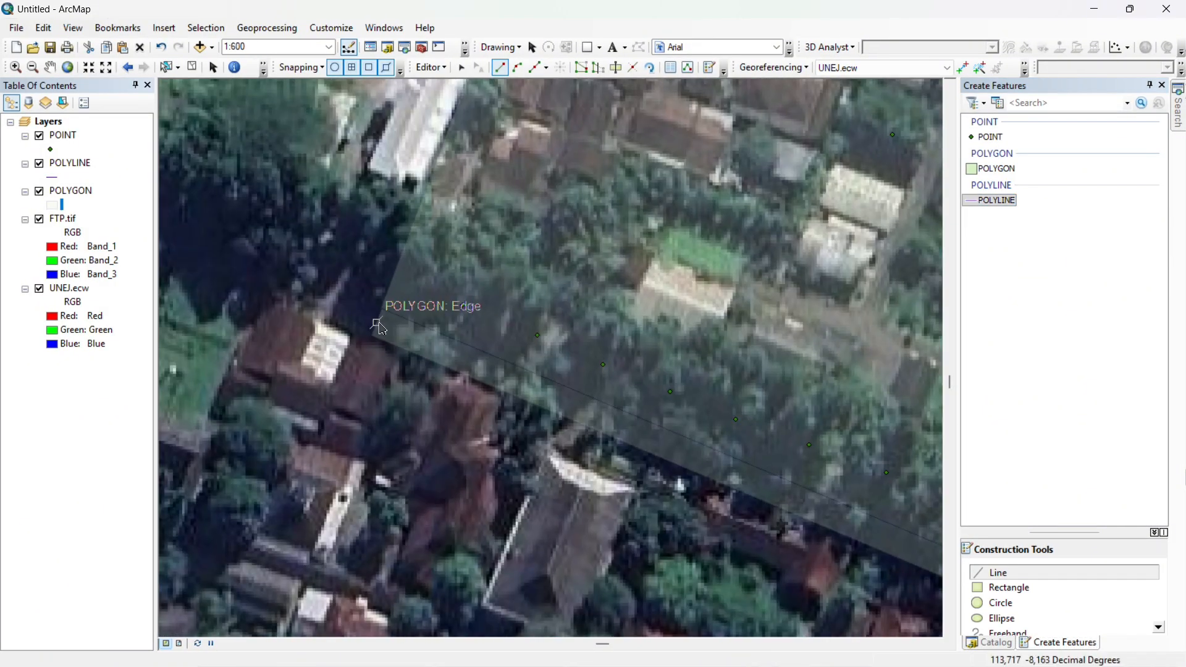
pyautogui.click(377, 324)
pyautogui.moveTo(853, 543); pyautogui.dragTo(326, 300)
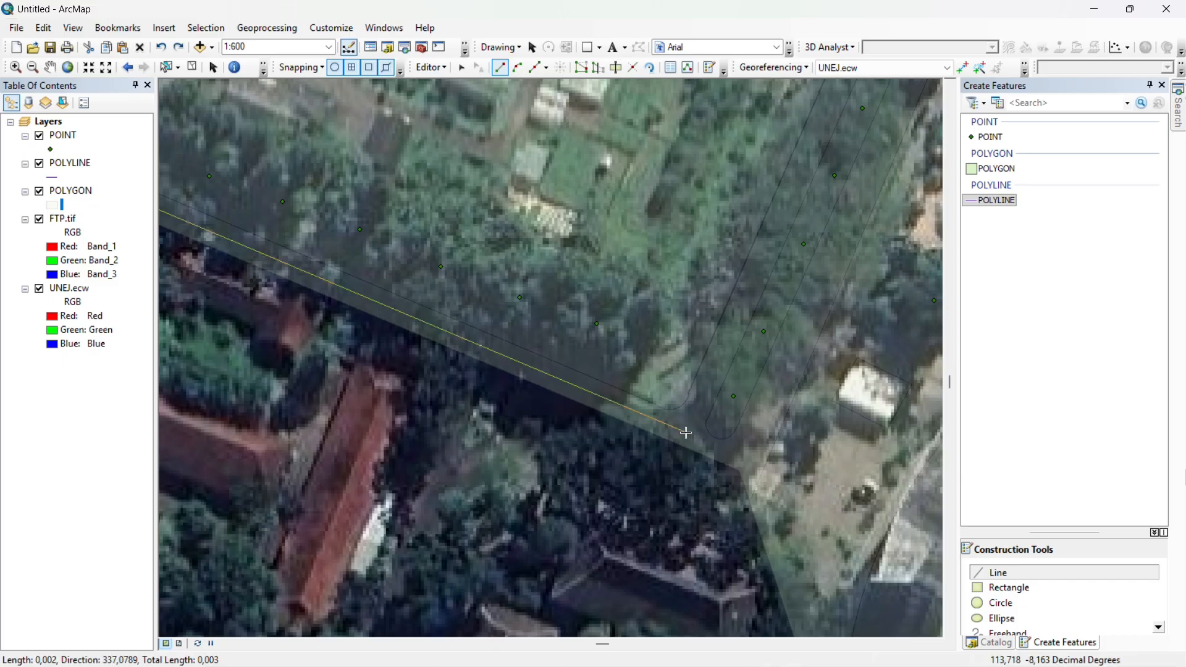
pyautogui.doubleClick(743, 457)
# - Draw a POLYLINE line from the southern boundary strip up the main road's western side to the roundabout
pyautogui.moveTo(796, 183); pyautogui.dragTo(596, 417)
pyautogui.click(672, 273)
pyautogui.moveTo(741, 192); pyautogui.dragTo(656, 381)
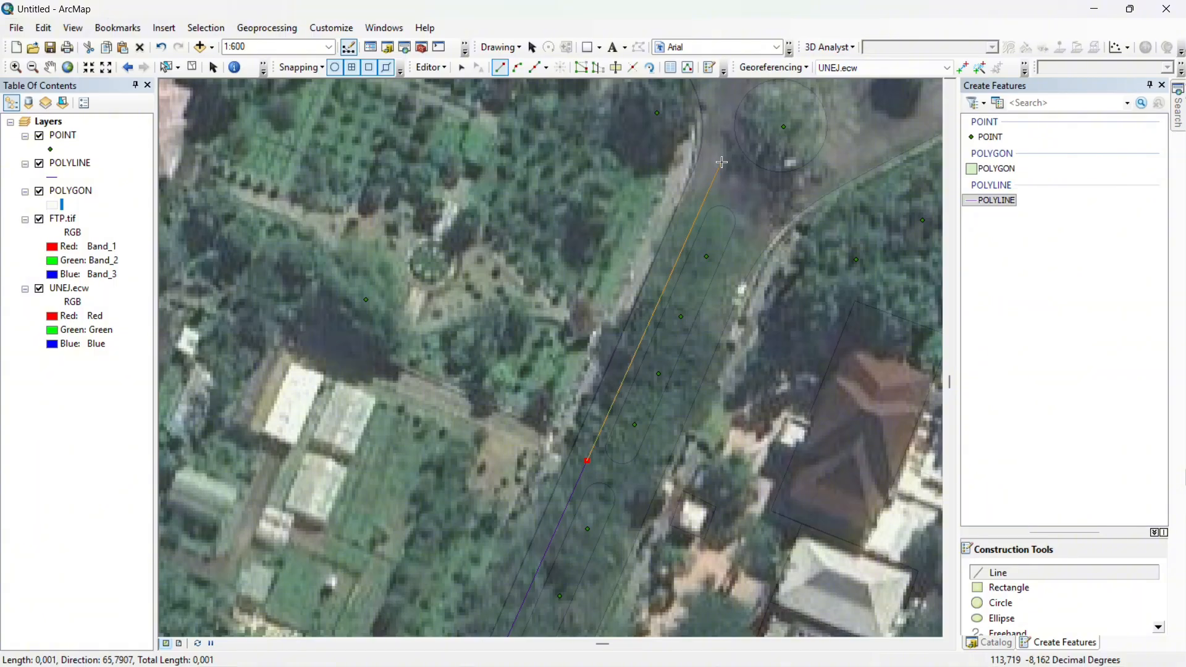
pyautogui.moveTo(716, 164); pyautogui.dragTo(654, 310)
pyautogui.click(659, 304)
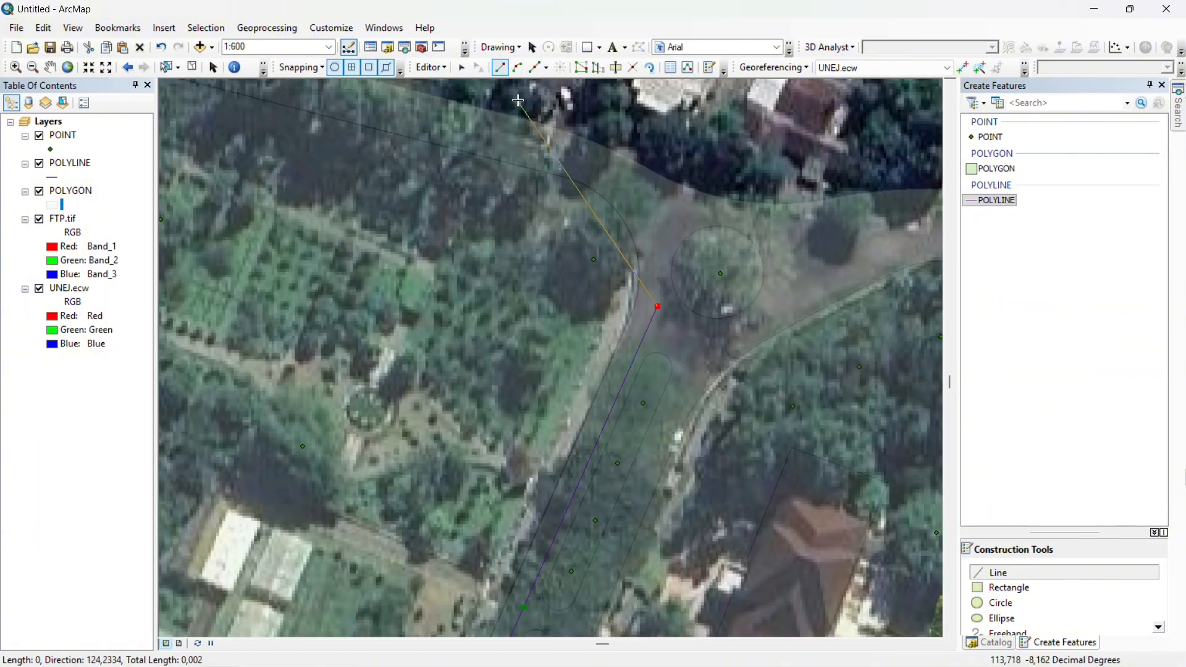
pyautogui.rightClick(656, 302)
pyautogui.click(692, 518)
# - Draw a parallel POLYLINE line up the main road's eastern side from the end of the southern strip line to the roundabout
pyautogui.moveTo(687, 464); pyautogui.dragTo(649, 186)
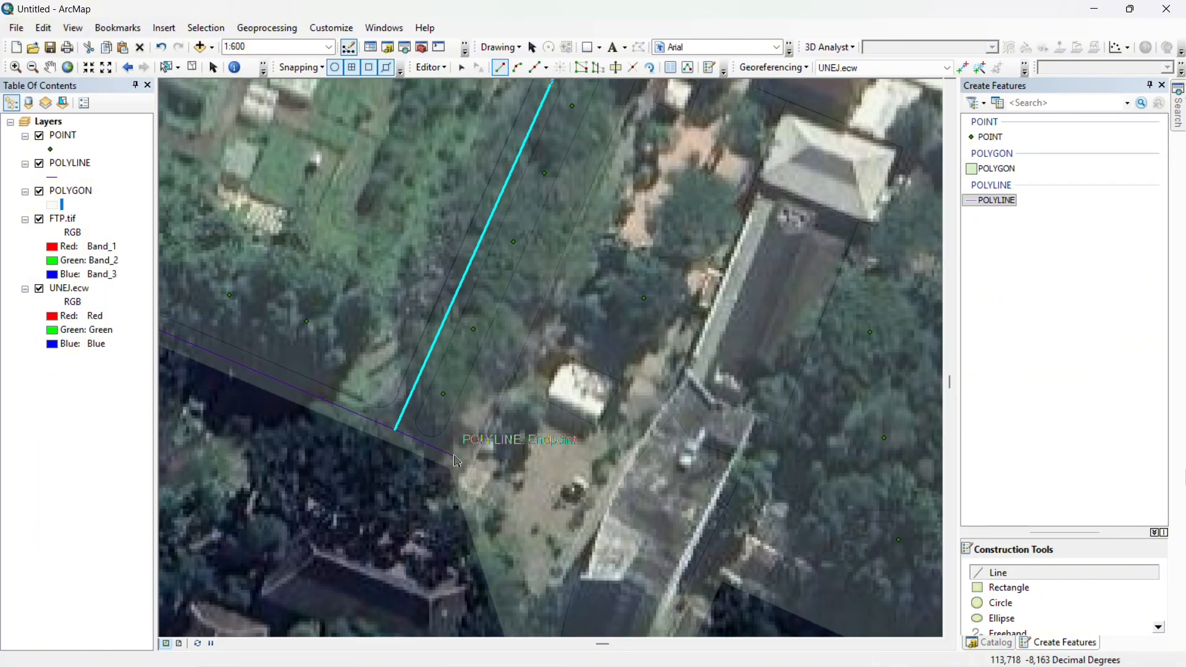
pyautogui.click(458, 436)
pyautogui.moveTo(599, 123); pyautogui.dragTo(547, 409)
pyautogui.click(574, 338)
pyautogui.moveTo(642, 175); pyautogui.dragTo(490, 478)
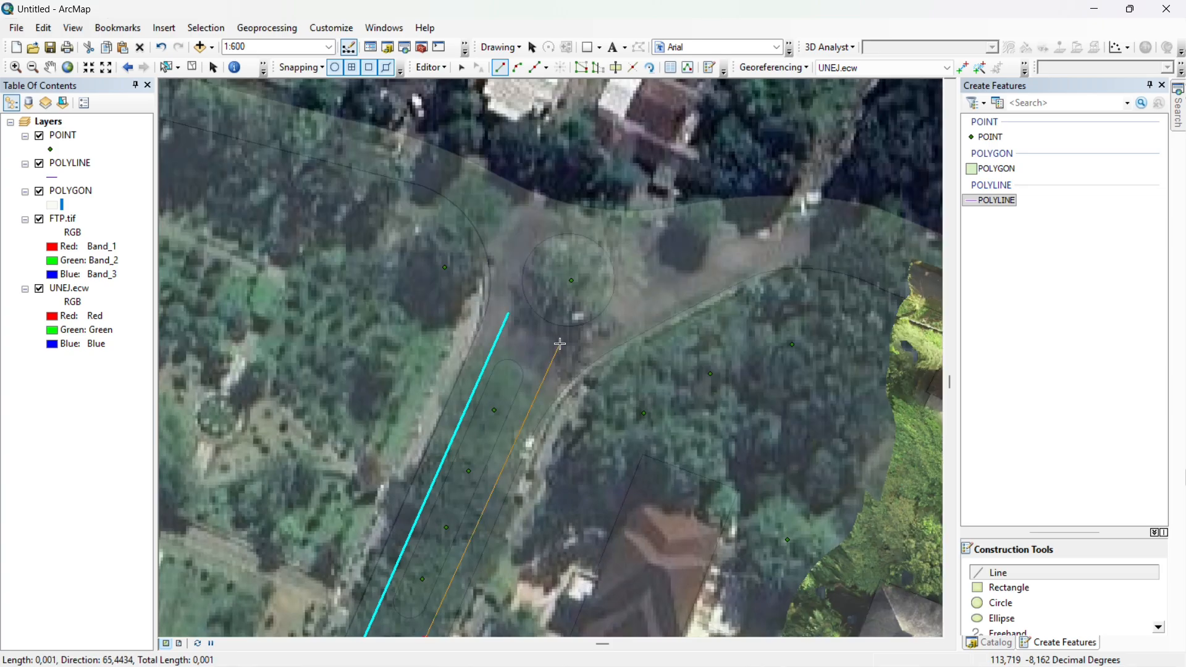
pyautogui.doubleClick(561, 344)
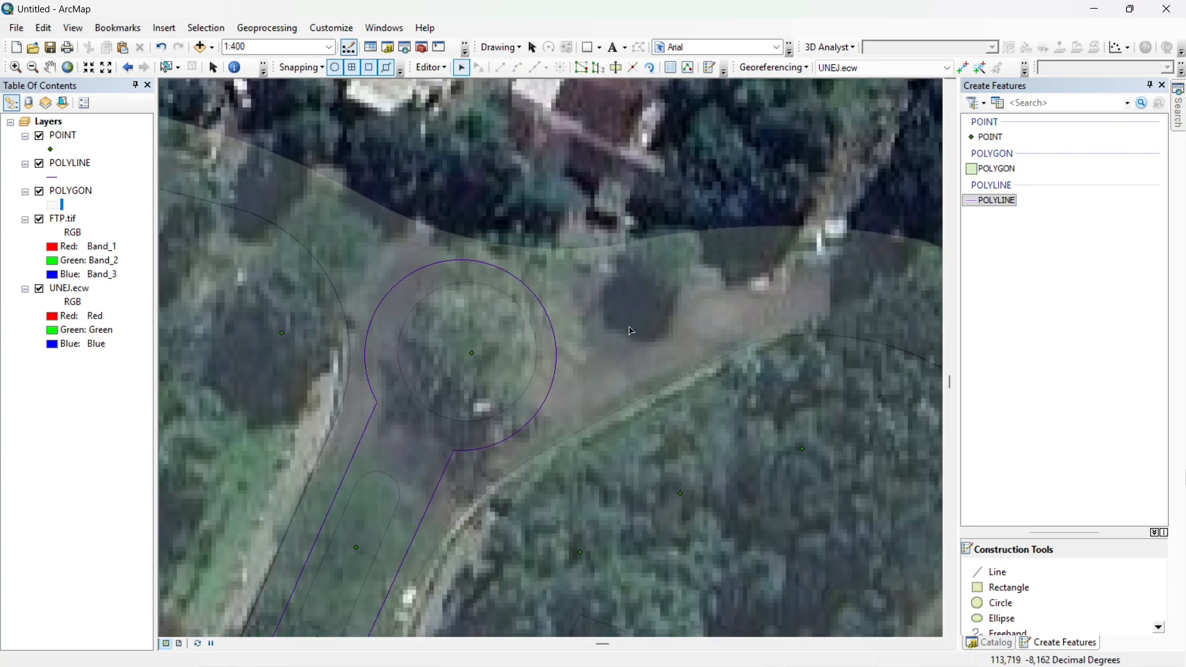
# - Close the gap in the roundabout's outer circle with a POLYLINE arc between the two main road lines
pyautogui.moveTo(630, 323); pyautogui.dragTo(577, 328)
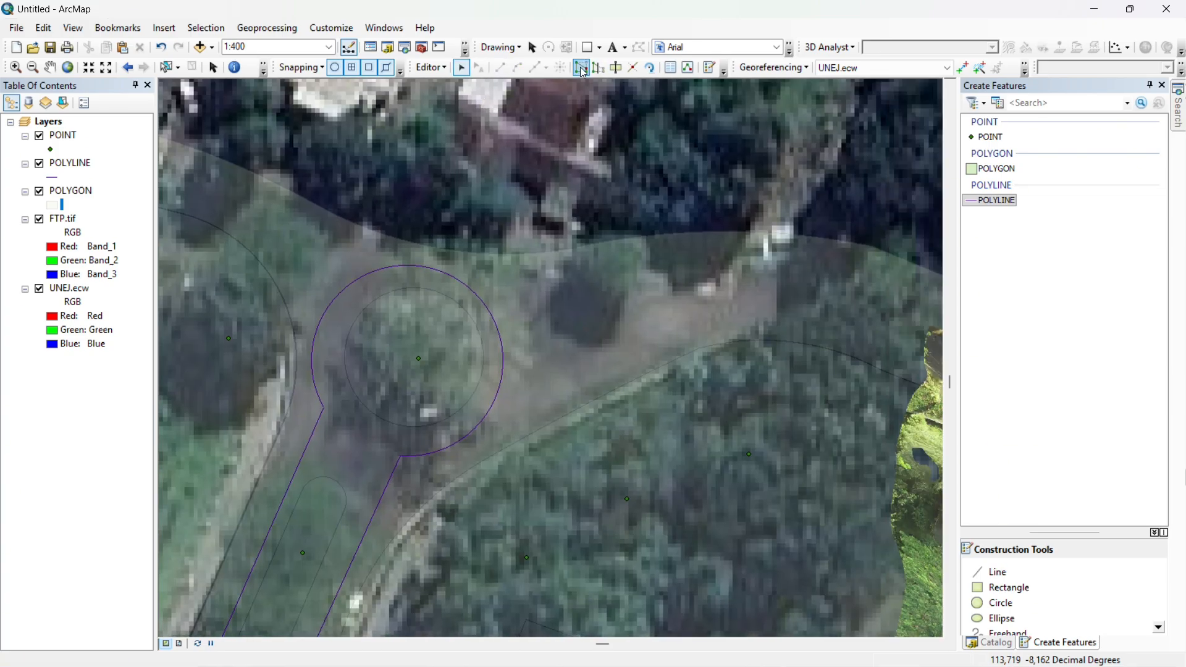
pyautogui.click(997, 571)
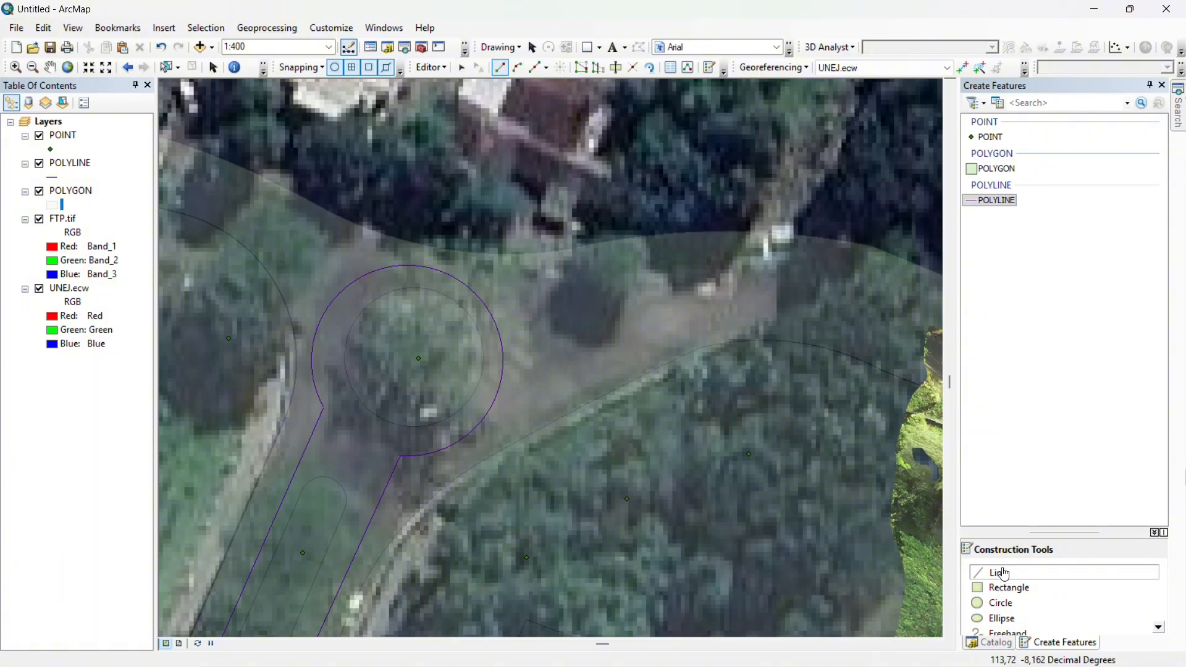
pyautogui.moveTo(353, 369); pyautogui.dragTo(523, 270)
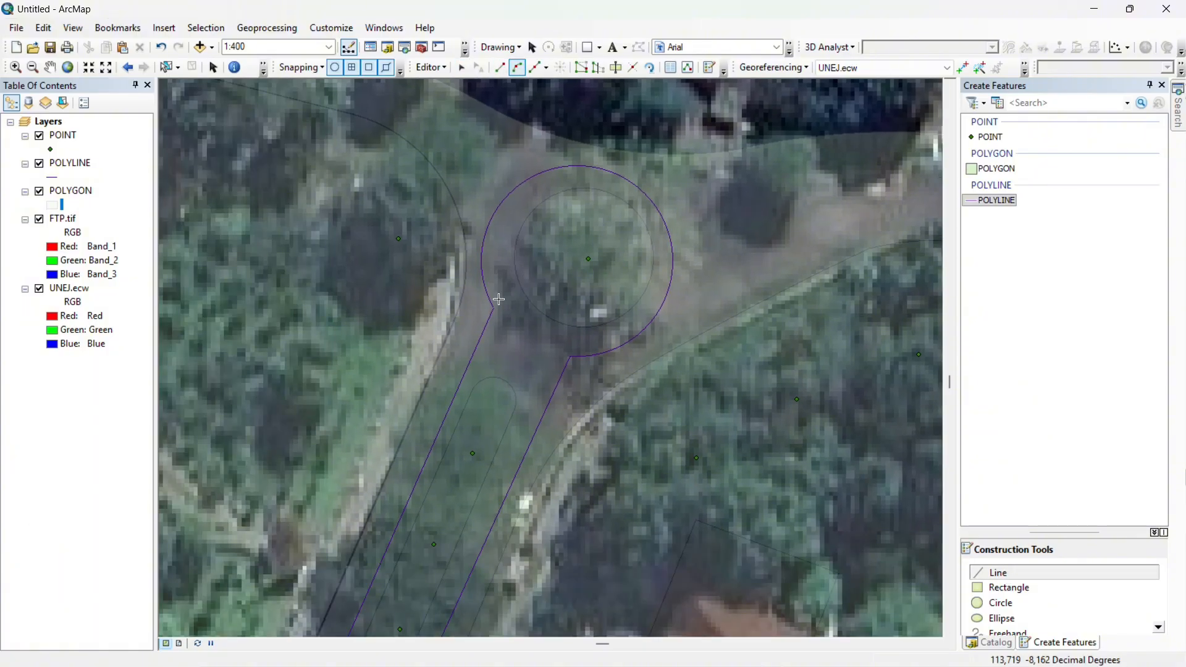
pyautogui.click(493, 308)
pyautogui.doubleClick(547, 352)
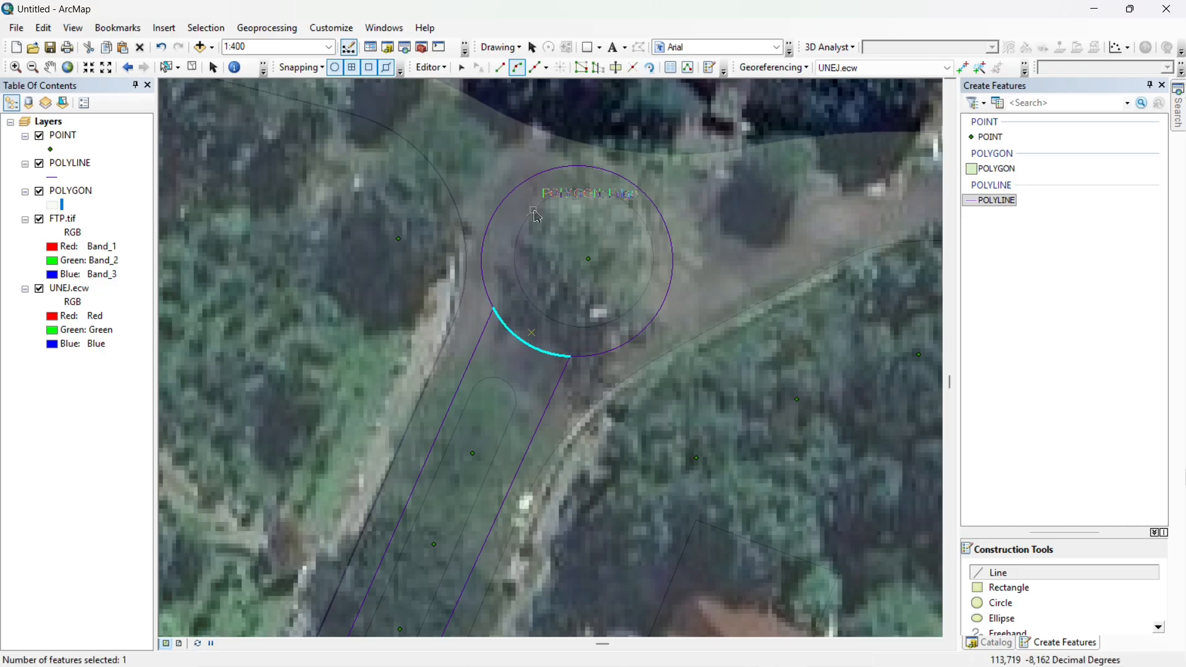
# - Draw a POLYLINE from the roundabout's western side, curving northwest and running straight along the campus's northern boundary road
pyautogui.moveTo(536, 211); pyautogui.dragTo(581, 298)
pyautogui.moveTo(477, 226)
pyautogui.mouseDown()
pyautogui.moveTo(517, 270)
pyautogui.moveTo(737, 318)
pyautogui.mouseUp()
pyautogui.click(569, 388)
pyautogui.scroll(-1, 569, 388)
pyautogui.click(561, 255)
pyautogui.click(500, 68)
pyautogui.moveTo(256, 113); pyautogui.dragTo(265, 221)
pyautogui.click(517, 67)
pyautogui.click(736, 385)
pyautogui.click(500, 67)
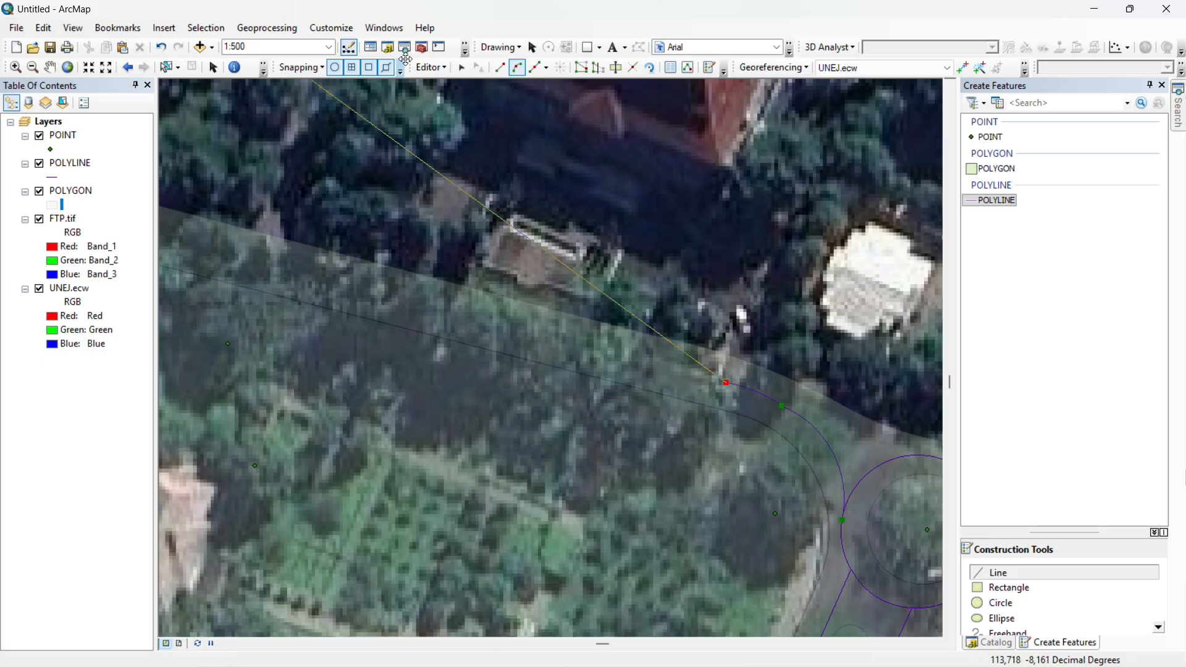
pyautogui.moveTo(278, 109); pyautogui.dragTo(793, 234)
pyautogui.doubleClick(484, 304)
# - Draw a POLYLINE arc joining the northwestern road curve to the roundabout's northern side
pyautogui.moveTo(865, 376); pyautogui.dragTo(407, 286)
pyautogui.moveTo(926, 290); pyautogui.dragTo(538, 91)
pyautogui.click(517, 67)
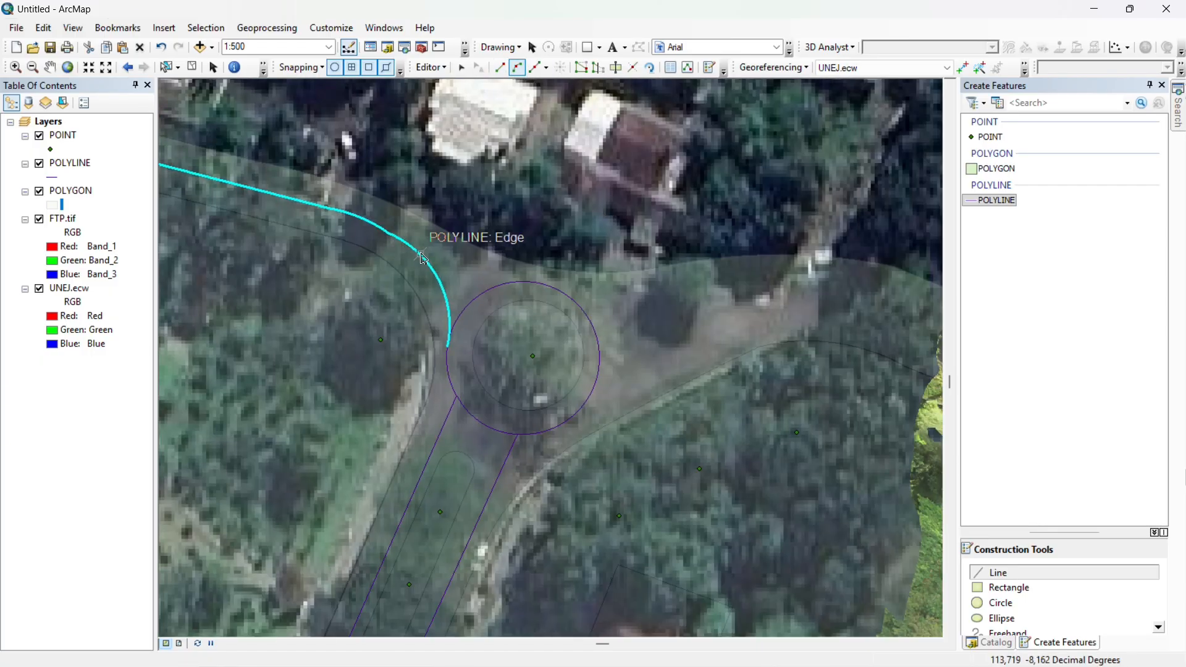
pyautogui.click(421, 255)
pyautogui.click(527, 281)
pyautogui.doubleClick(474, 272)
# - Draw a POLYLINE from the roundabout's northeastern side, curving east and running straight along the northern road past the sports court
pyautogui.moveTo(573, 298); pyautogui.dragTo(455, 269)
pyautogui.click(456, 270)
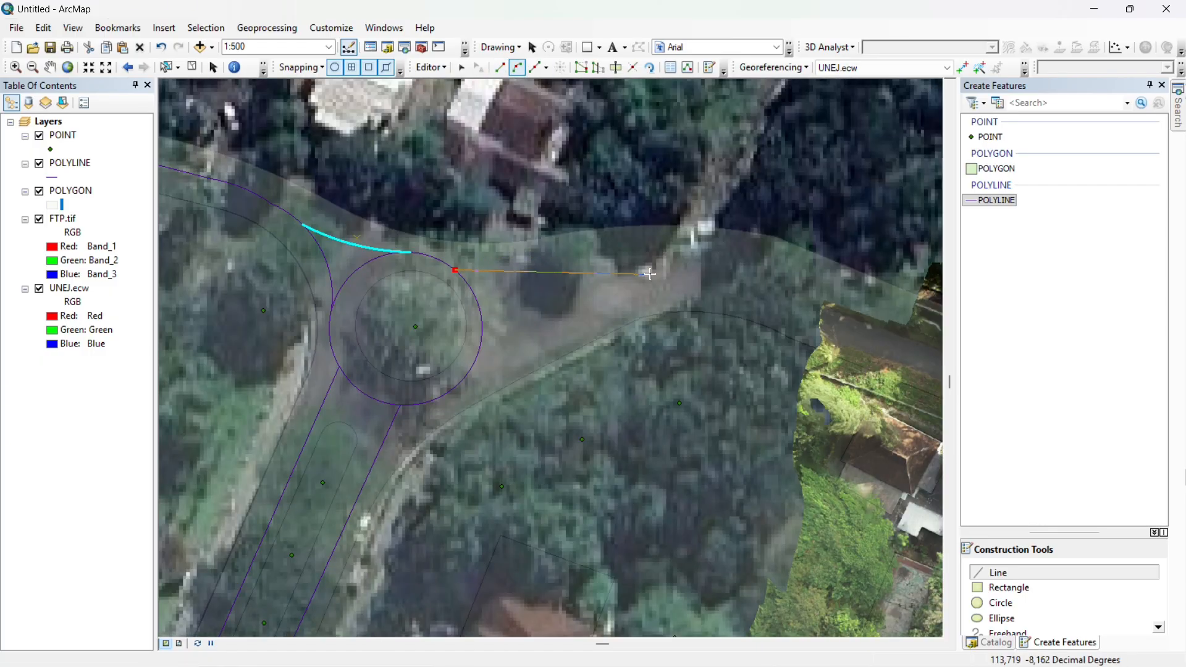
pyautogui.click(786, 290)
pyautogui.click(746, 281)
pyautogui.click(499, 67)
pyautogui.moveTo(864, 371); pyautogui.dragTo(452, 349)
pyautogui.moveTo(803, 370); pyautogui.dragTo(263, 172)
pyautogui.doubleClick(568, 357)
# - Add a POLYLINE arc linking the northeastern road line back to the roundabout's eastern side
pyautogui.moveTo(307, 252); pyautogui.dragTo(733, 309)
pyautogui.click(517, 67)
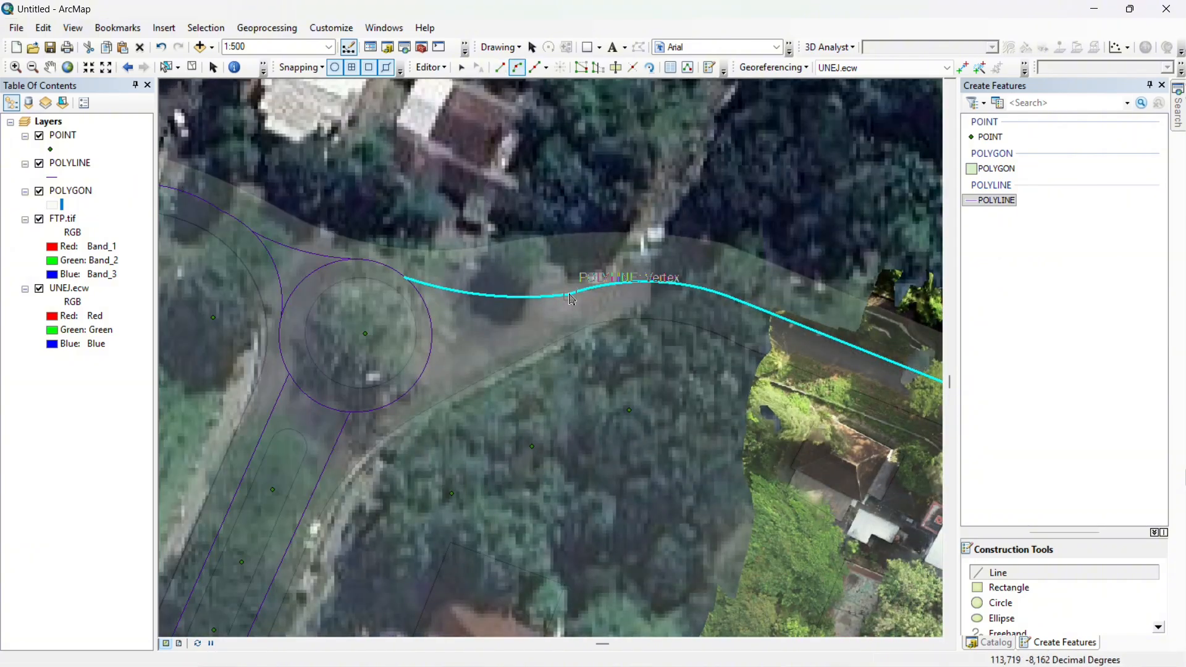
pyautogui.click(569, 294)
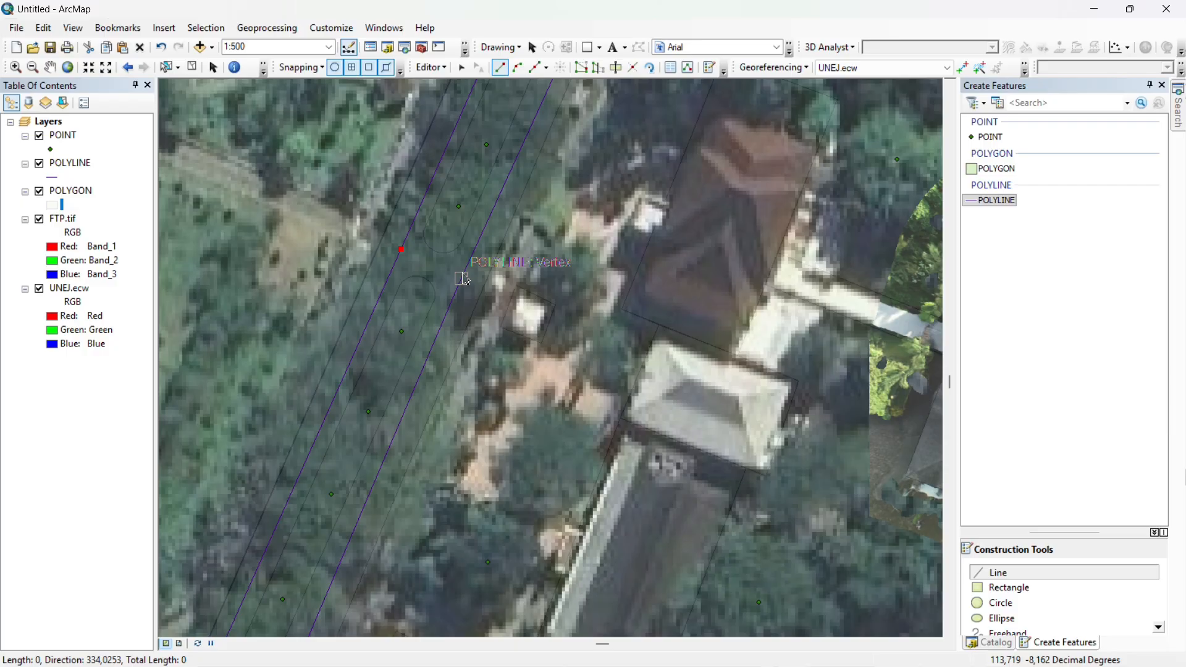
# - Draw a short POLYLINE across the main road's two lines and a straight line from that junction northwest into the west land
pyautogui.doubleClick(462, 278)
pyautogui.moveTo(462, 279)
pyautogui.mouseDown()
pyautogui.moveTo(733, 384)
pyautogui.moveTo(483, 280)
pyautogui.mouseUp()
pyautogui.click(672, 356)
pyautogui.doubleClick(301, 204)
# - Select the eastern land polygon to highlight its outline around the buildings east of the main road
pyautogui.moveTo(776, 258); pyautogui.dragTo(623, 330)
pyautogui.moveTo(873, 294); pyautogui.dragTo(608, 286)
pyautogui.scroll(-1, 649, 263)
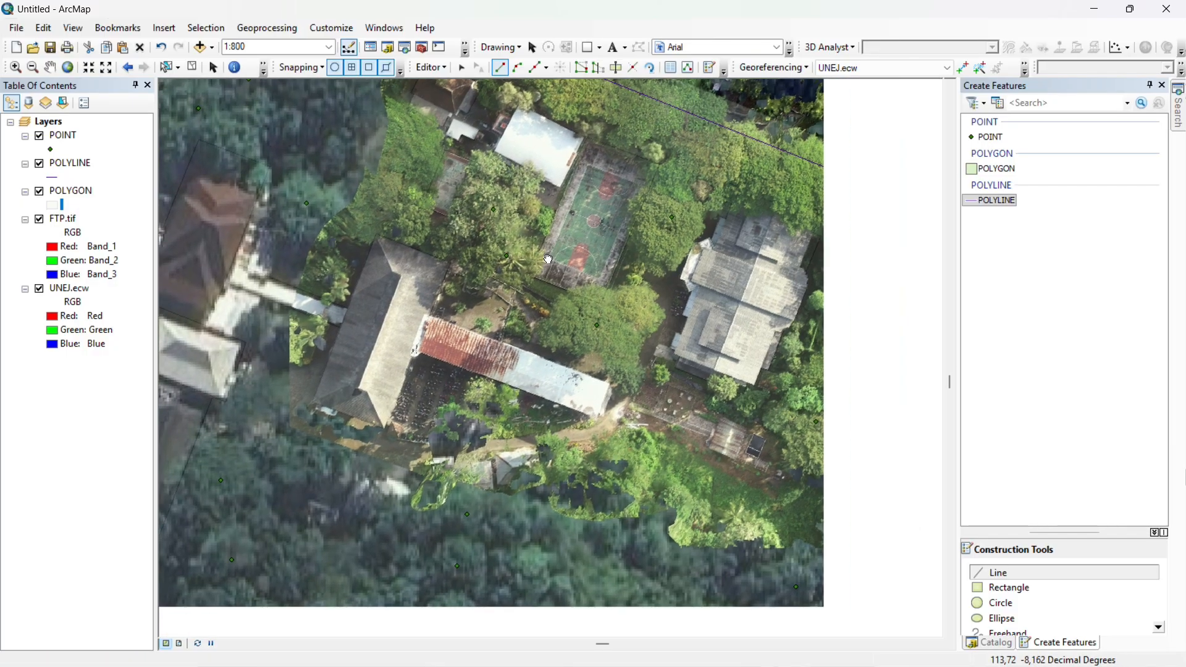
pyautogui.scroll(-1, 392, 260)
pyautogui.moveTo(203, 178); pyautogui.dragTo(598, 206)
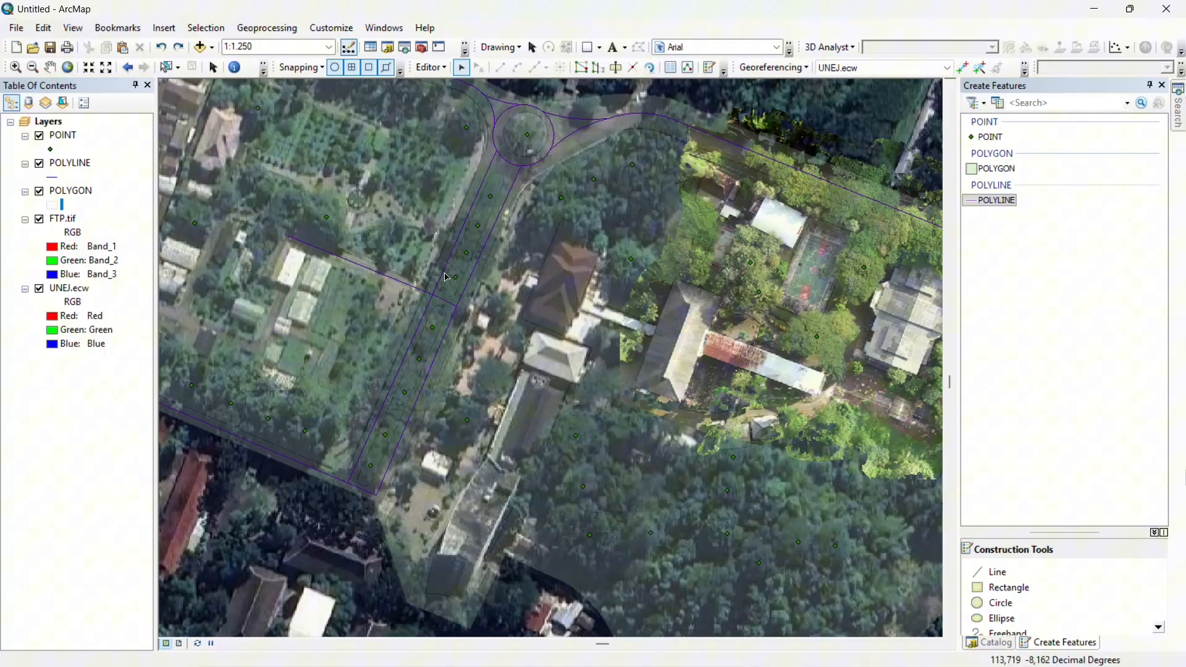
pyautogui.click(997, 572)
pyautogui.scroll(3, 547, 345)
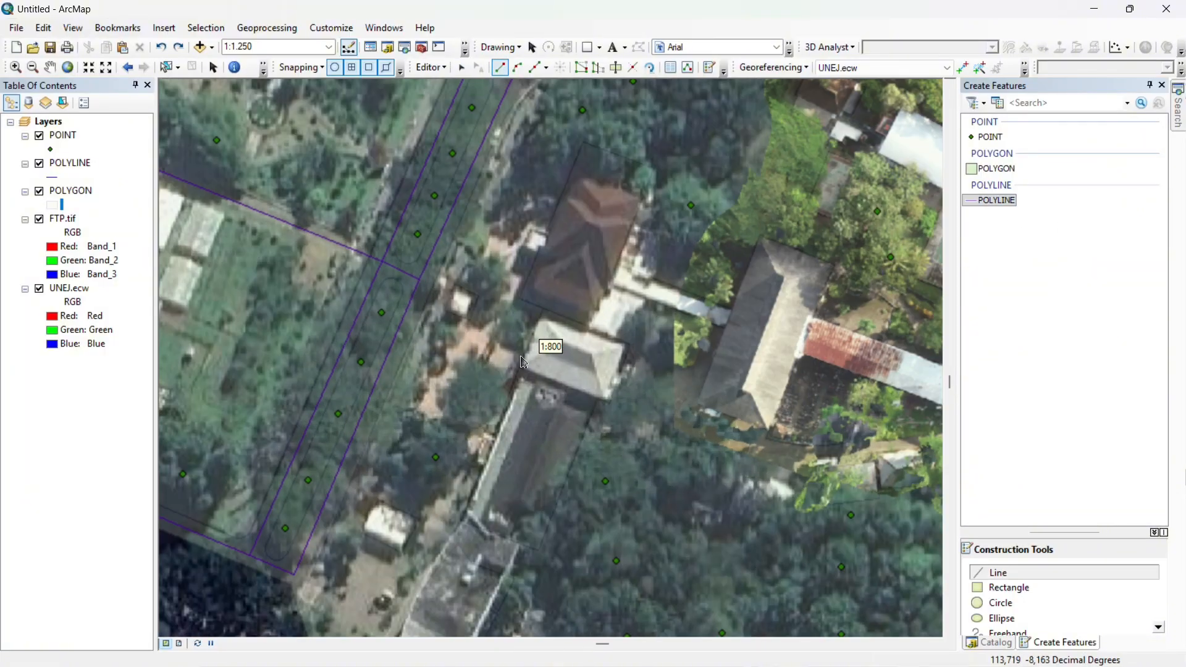
pyautogui.moveTo(547, 344); pyautogui.dragTo(626, 138)
pyautogui.click(462, 68)
pyautogui.click(395, 253)
# - Draw a POLYLINE from the main road southeast between the two southern grey-roofed buildings, curving down to the land's southern edge
pyautogui.click(996, 572)
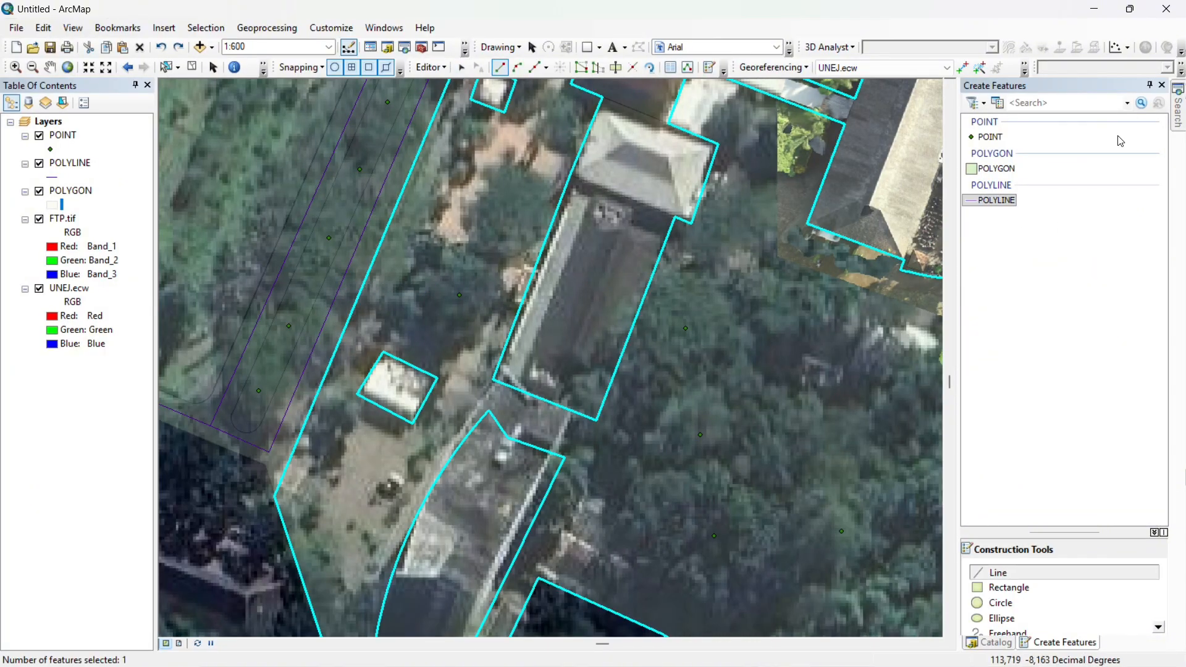
pyautogui.click(327, 317)
pyautogui.click(680, 480)
pyautogui.moveTo(680, 480); pyautogui.dragTo(572, 347)
pyautogui.click(517, 68)
pyautogui.click(591, 374)
pyautogui.click(500, 67)
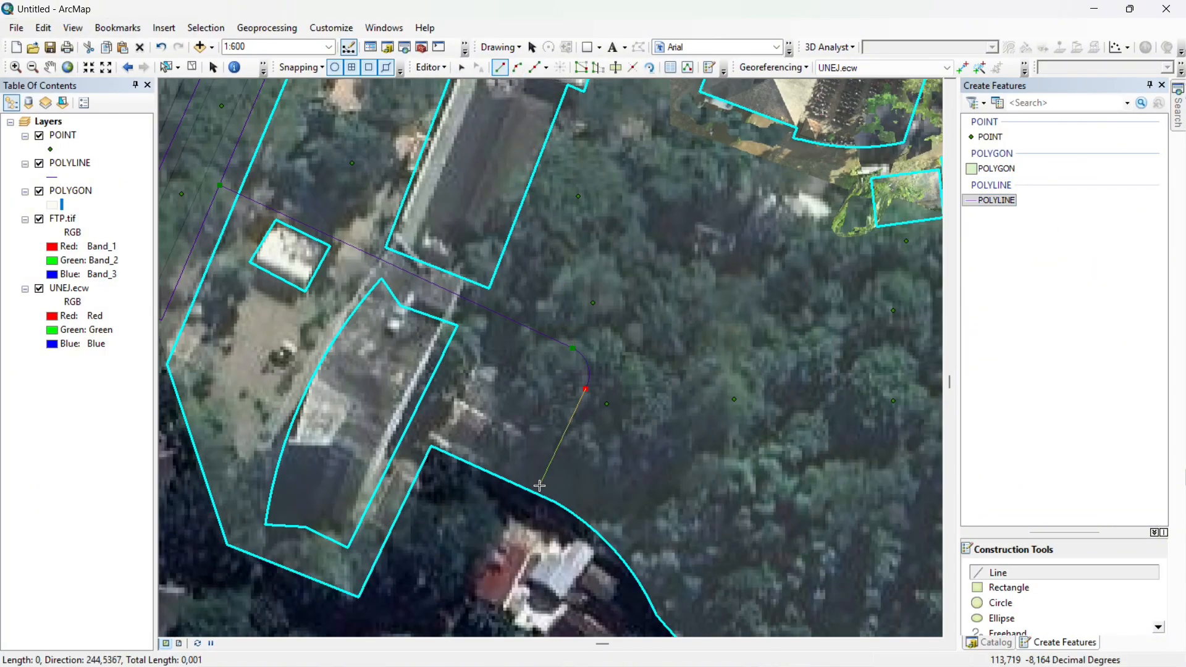
pyautogui.doubleClick(536, 487)
# - Start a POLYLINE at the main road junction and curve it around the small white-roofed building toward the brown-roofed building
pyautogui.moveTo(536, 488); pyautogui.dragTo(599, 575)
pyautogui.scroll(-4, 627, 513)
pyautogui.scroll(3, 531, 333)
pyautogui.scroll(1, 520, 361)
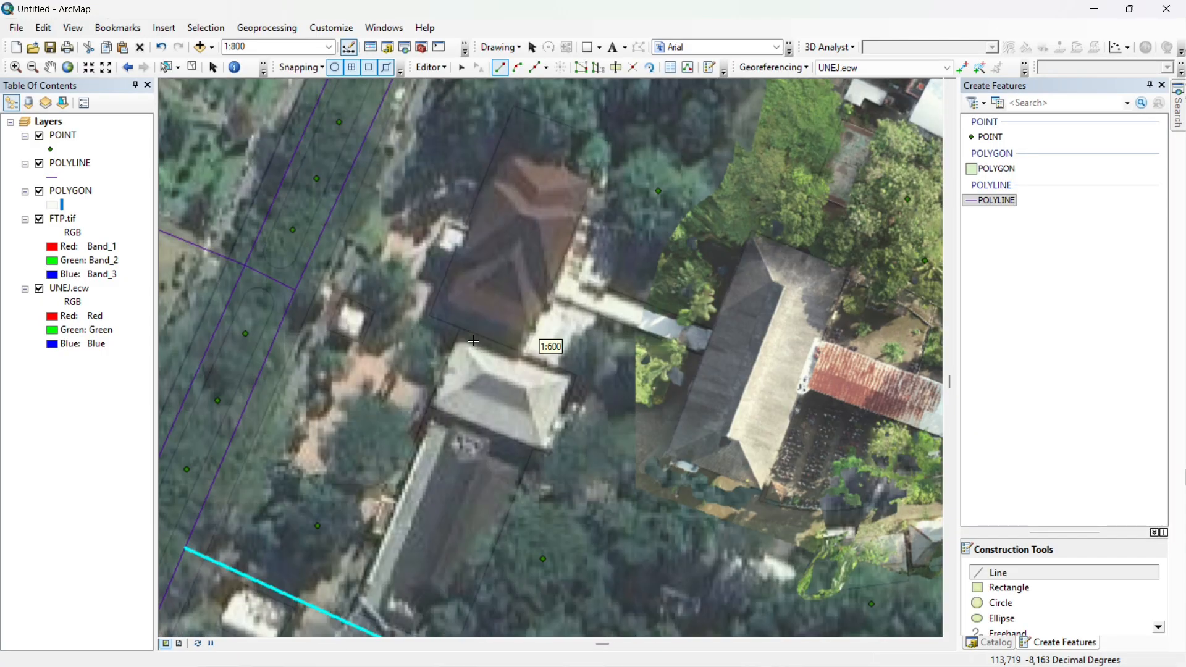
pyautogui.click(301, 314)
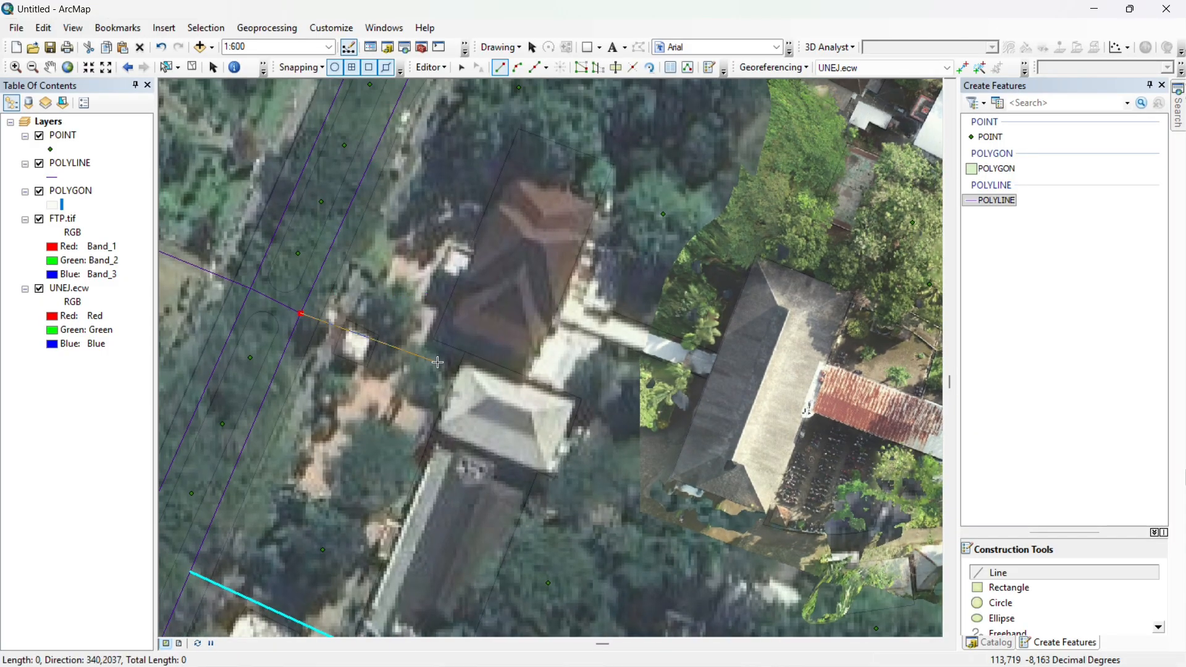
pyautogui.click(326, 324)
pyautogui.click(516, 67)
pyautogui.scroll(3, 337, 318)
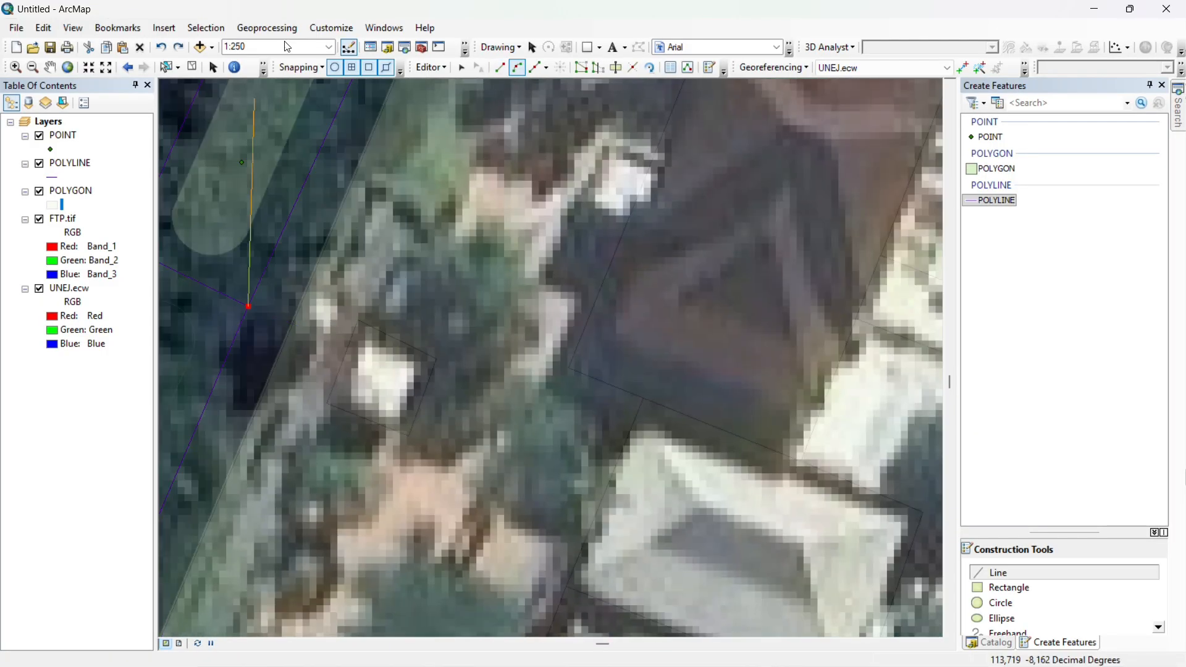
pyautogui.click(368, 282)
pyautogui.click(500, 67)
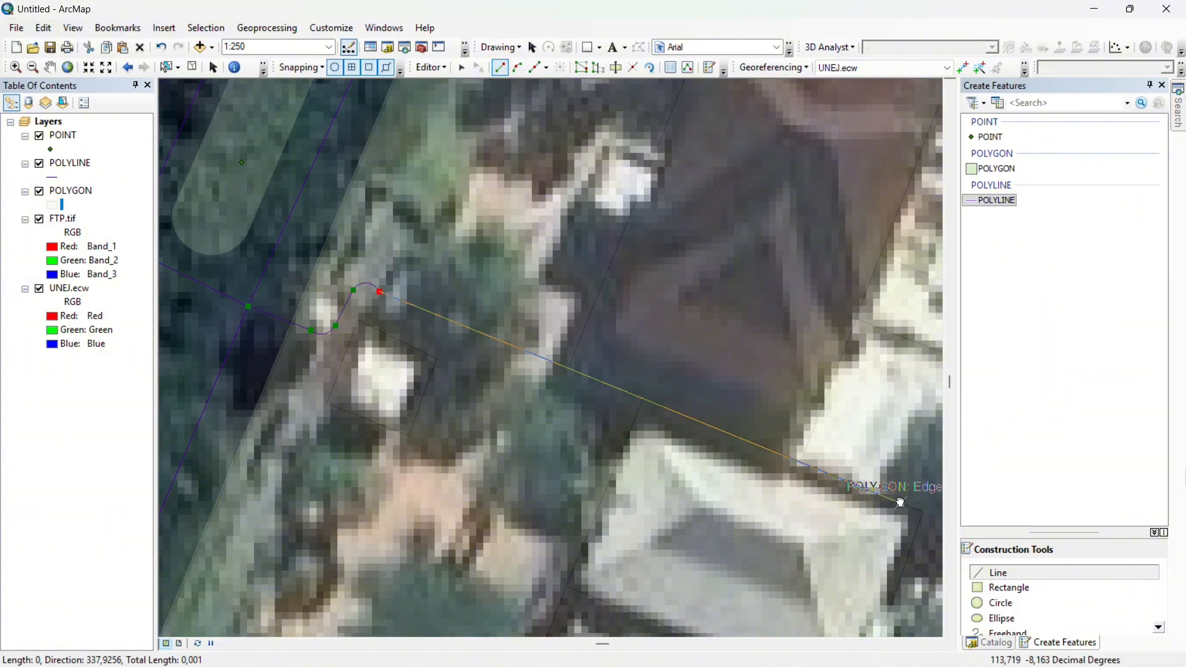
# - Extend the line southeast below the brown-roofed building, north along the large grey-roofed hall and back northwest above the brown roof
pyautogui.moveTo(896, 491); pyautogui.dragTo(325, 177)
pyautogui.click(570, 300)
pyautogui.scroll(-2, 745, 511)
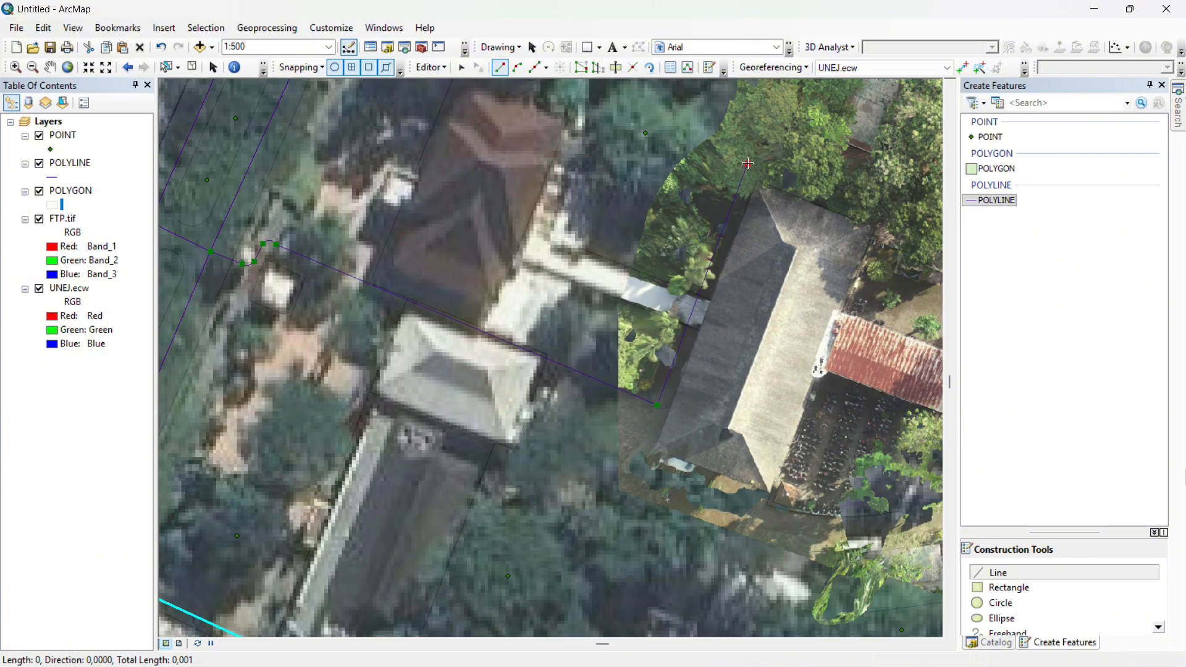
pyautogui.moveTo(721, 232); pyautogui.dragTo(800, 417)
pyautogui.click(841, 304)
pyautogui.click(566, 202)
# - Finish the loop around the brown-roofed building with arcs at its northwestern corner and a straight end on the main road
pyautogui.click(517, 68)
pyautogui.click(524, 212)
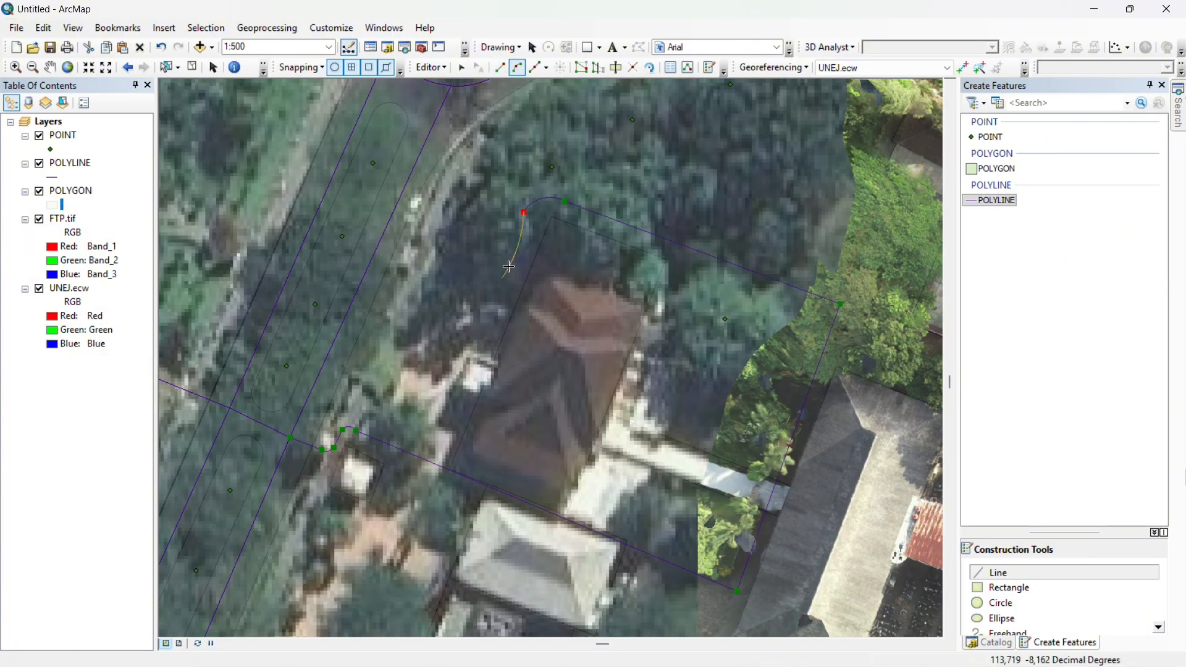
pyautogui.click(450, 288)
pyautogui.click(499, 68)
pyautogui.doubleClick(372, 260)
# - Draw a curved POLYLINE from the loop's northeastern corner past the tree below the sports court, turning north beside the eastern grey-roofed building
pyautogui.moveTo(899, 288); pyautogui.dragTo(603, 223)
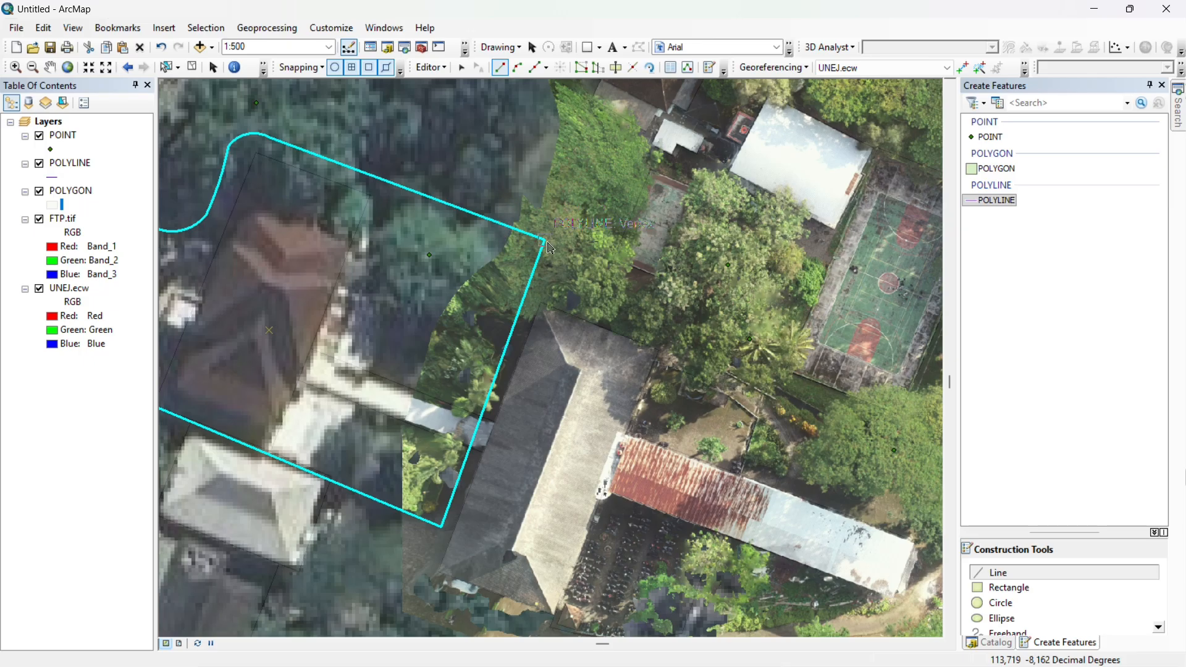
pyautogui.click(544, 239)
pyautogui.click(782, 427)
pyautogui.moveTo(782, 427); pyautogui.dragTo(434, 241)
pyautogui.scroll(1, 434, 242)
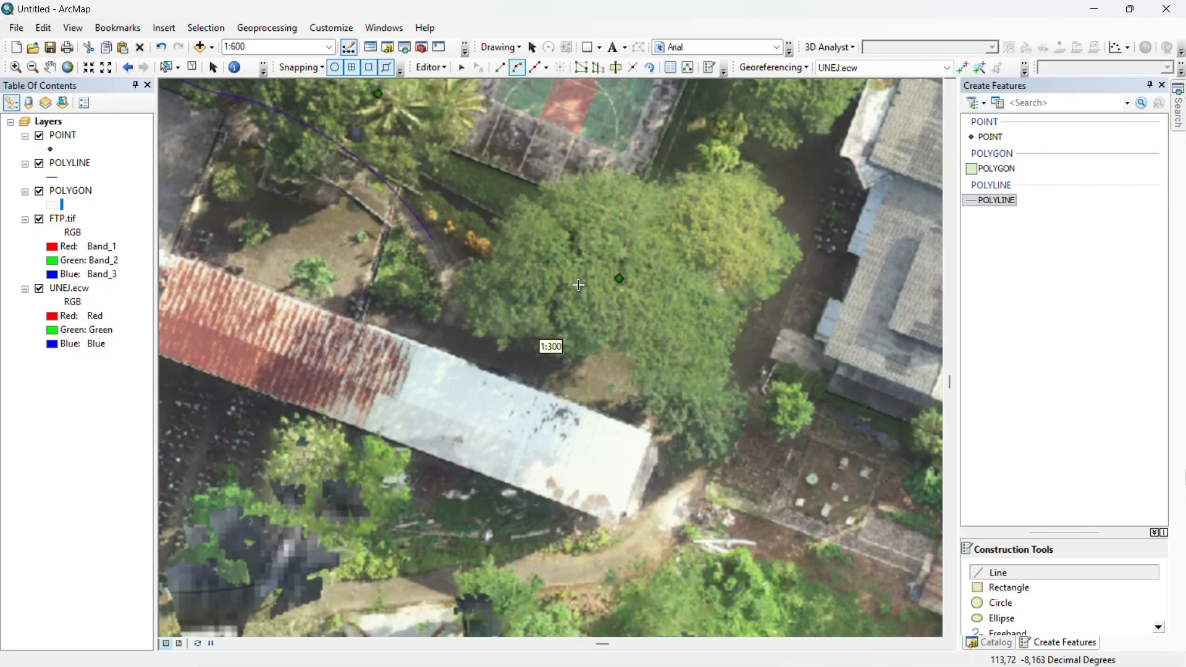
pyautogui.click(578, 346)
pyautogui.click(700, 320)
pyautogui.moveTo(777, 168)
pyautogui.mouseDown()
pyautogui.moveTo(699, 266)
pyautogui.moveTo(604, 437)
pyautogui.mouseUp()
pyautogui.click(703, 286)
pyautogui.click(500, 67)
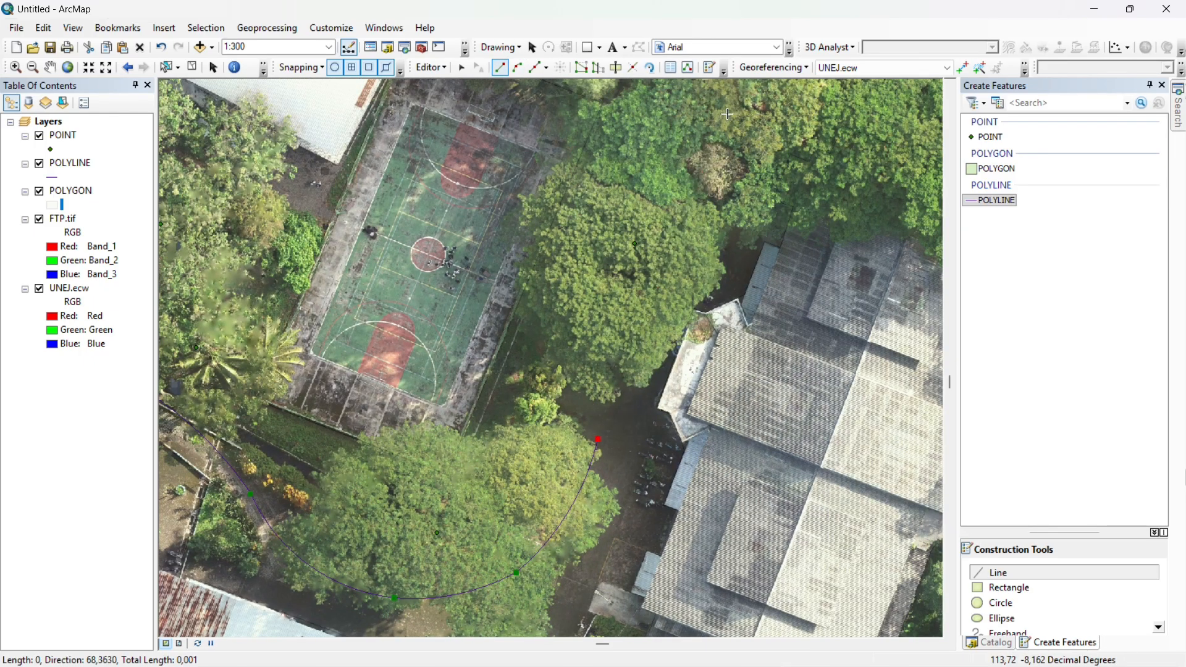
# - Start a POLYLINE at the loop's southeastern corner, curve it around the grey-roofed hall's southern end and run it straight east
pyautogui.moveTo(321, 470); pyautogui.dragTo(766, 260)
pyautogui.moveTo(445, 197); pyautogui.dragTo(543, 225)
pyautogui.click(546, 226)
pyautogui.click(512, 310)
pyautogui.click(517, 67)
pyautogui.click(543, 361)
pyautogui.click(500, 67)
pyautogui.click(735, 425)
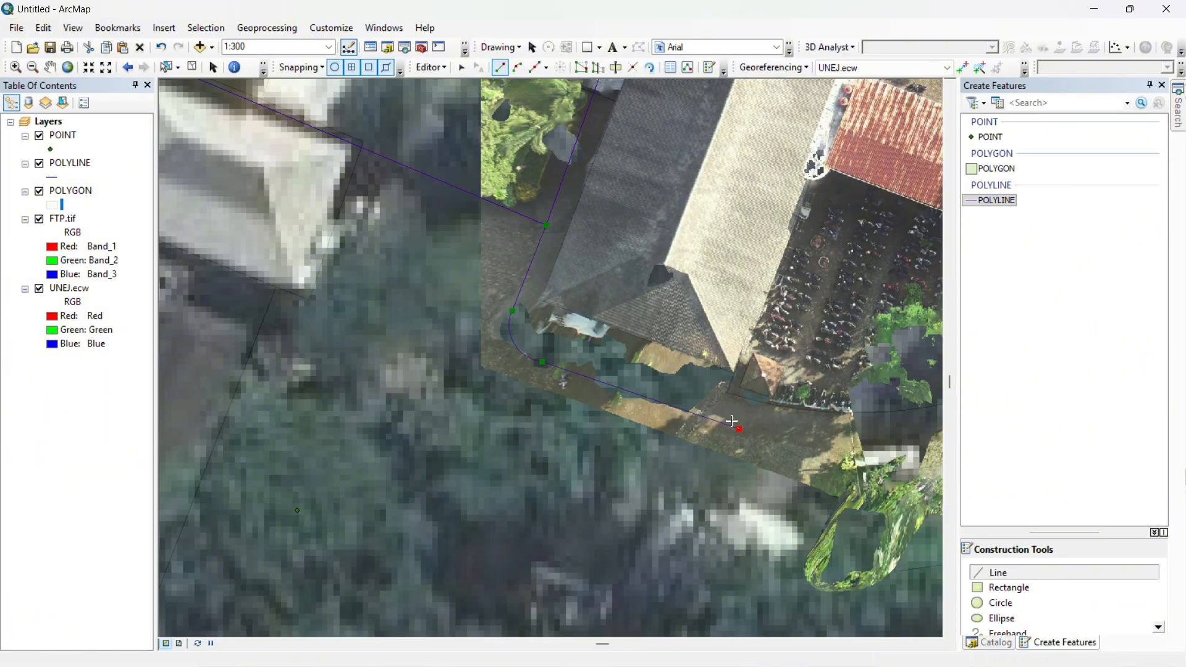
# - Continue the line in arcs along the dirt path behind the red-and-white-roofed building and end it on the curved path line
pyautogui.moveTo(736, 425); pyautogui.dragTo(418, 376)
pyautogui.click(517, 68)
pyautogui.click(771, 367)
pyautogui.moveTo(771, 369); pyautogui.dragTo(377, 339)
pyautogui.moveTo(591, 159); pyautogui.dragTo(552, 368)
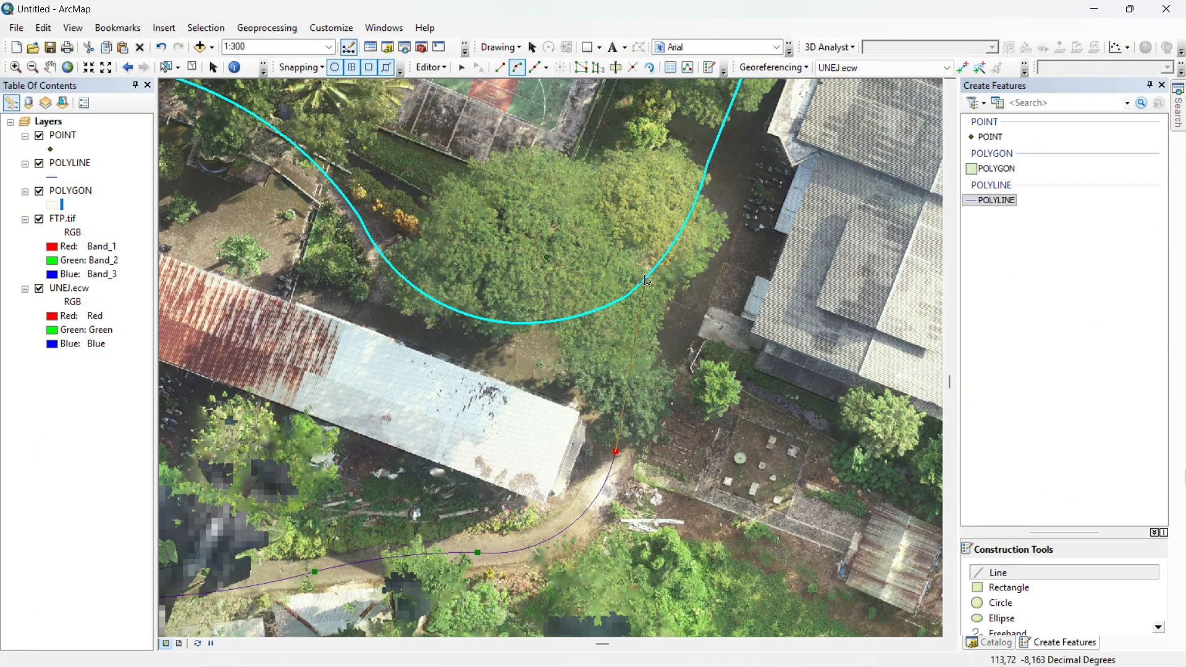
pyautogui.doubleClick(664, 259)
# - Draw a POLYLINE from the curved path north past the small paved court, turning southeast along the white-roofed building toward the sports court
pyautogui.moveTo(432, 370); pyautogui.dragTo(710, 346)
pyautogui.scroll(-4, 551, 349)
pyautogui.moveTo(550, 266); pyautogui.dragTo(574, 475)
pyautogui.scroll(5, 552, 349)
pyautogui.moveTo(363, 540); pyautogui.dragTo(472, 419)
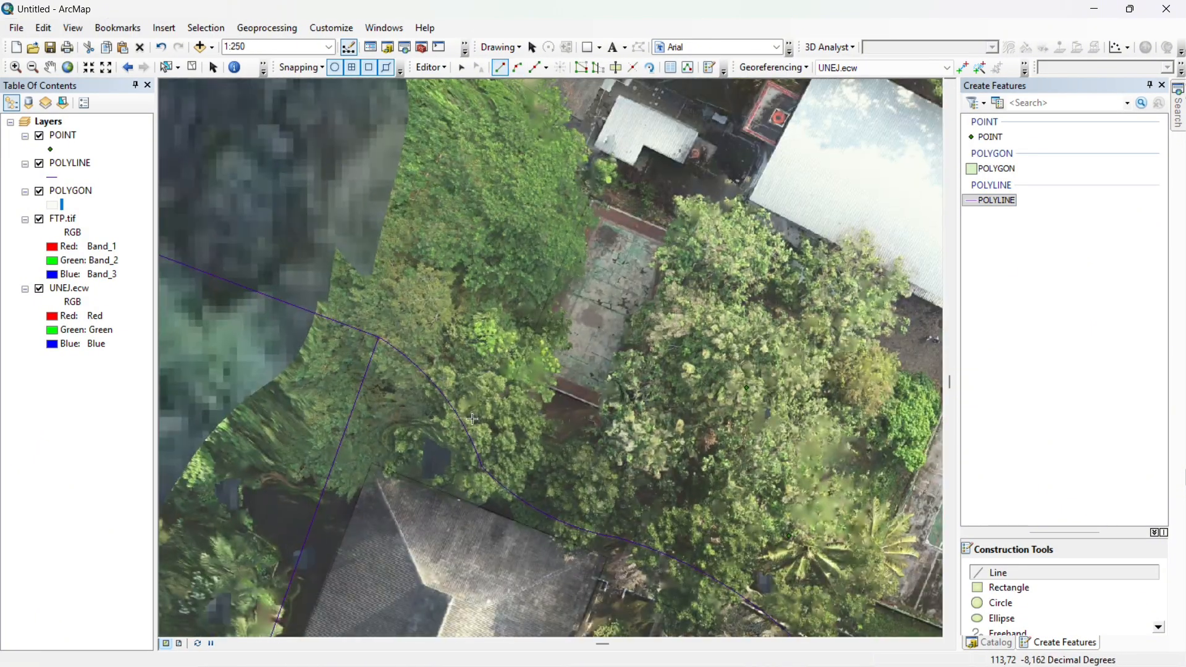
pyautogui.click(451, 405)
pyautogui.click(540, 157)
pyautogui.moveTo(758, 264); pyautogui.dragTo(548, 202)
pyautogui.doubleClick(696, 267)
# - Set the POLYGON layer's display transparency to 0% in its layer properties
pyautogui.scroll(-4, 710, 278)
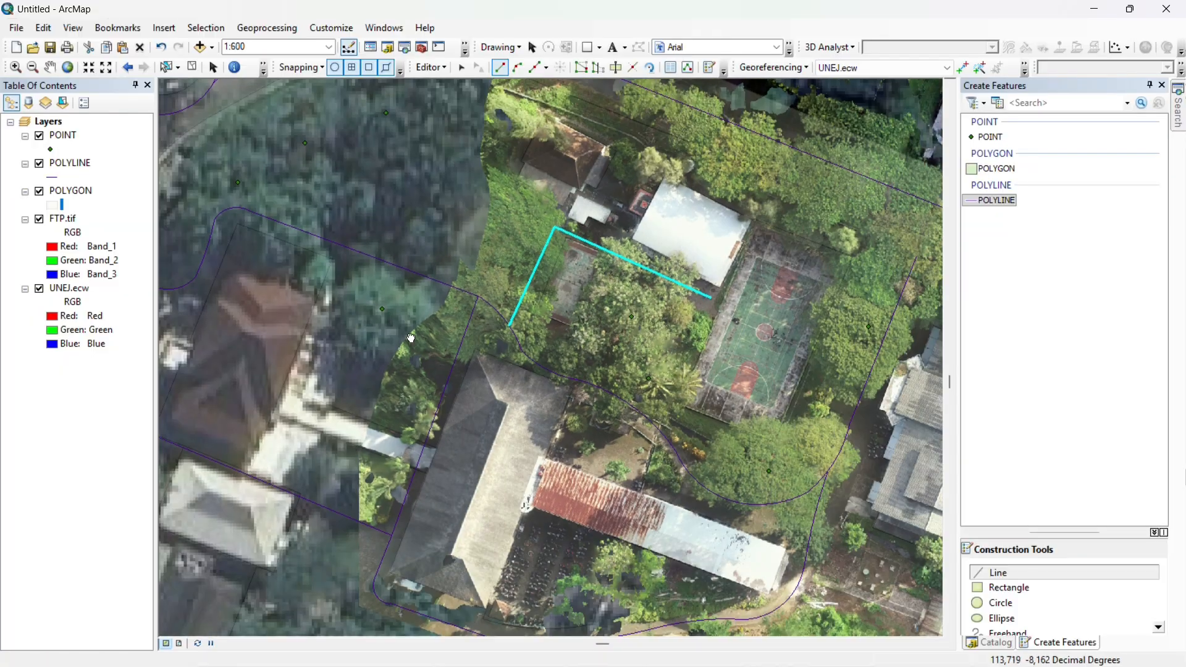
pyautogui.moveTo(296, 531); pyautogui.dragTo(615, 260)
pyautogui.scroll(-3, 435, 281)
pyautogui.scroll(-2, 434, 280)
pyautogui.rightClick(86, 190)
pyautogui.click(131, 513)
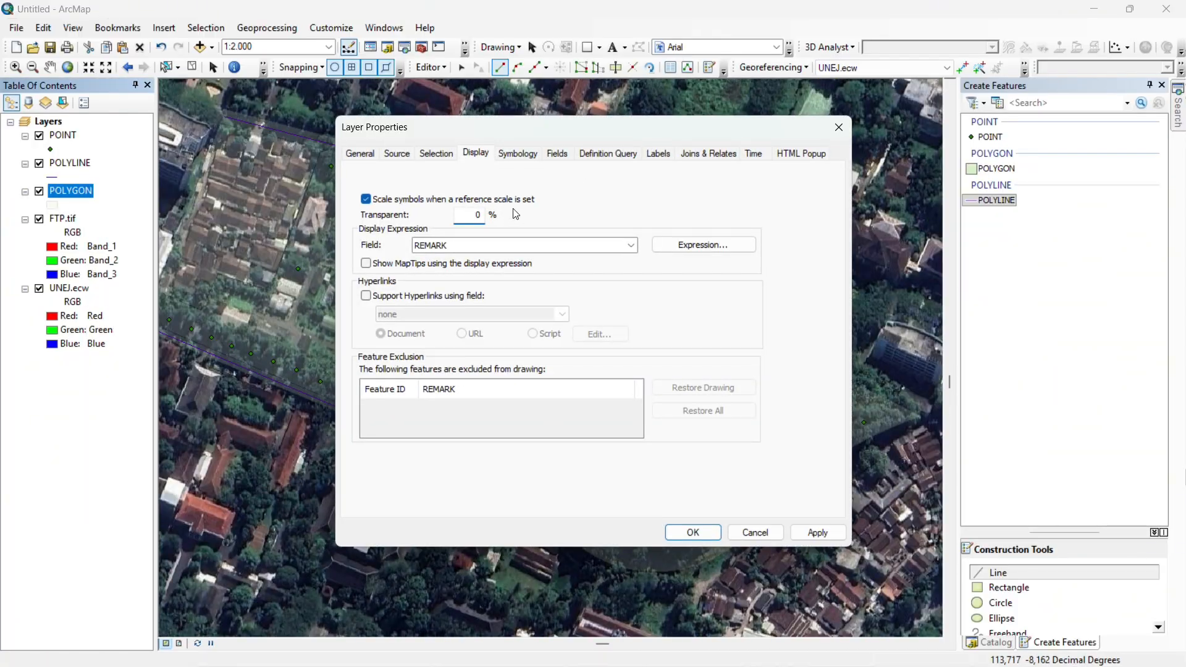
pyautogui.press('Return')
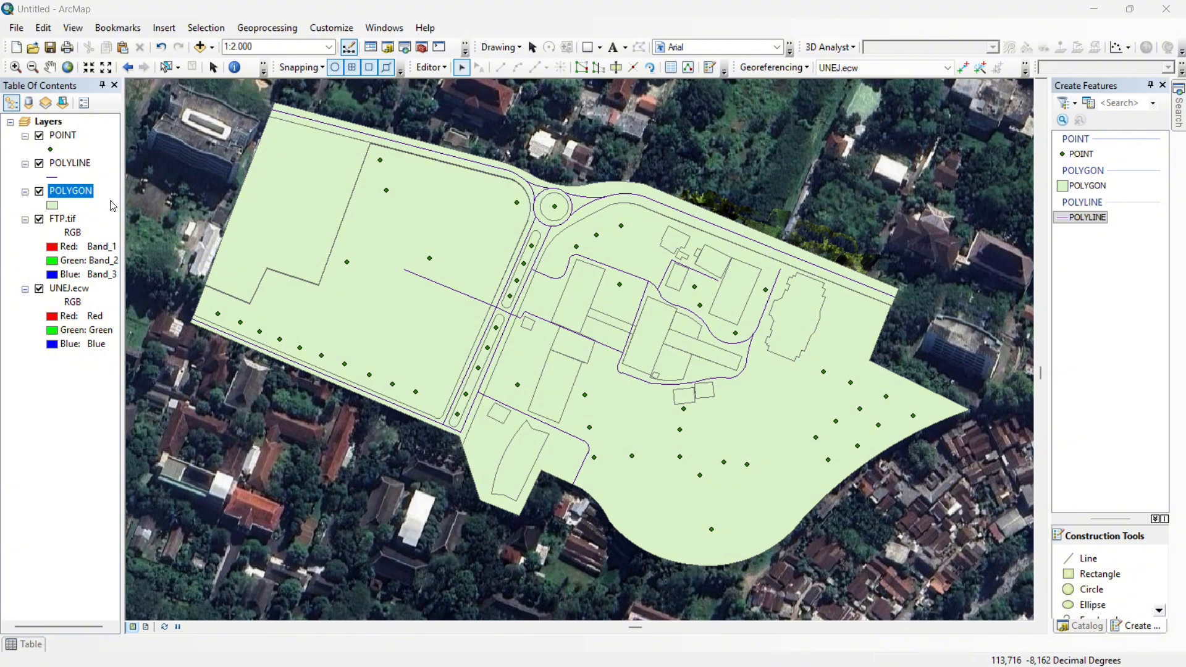
# - Open the POLYGON layer's attribute table, dock it below the map and widen its REMARK column
pyautogui.rightClick(83, 193)
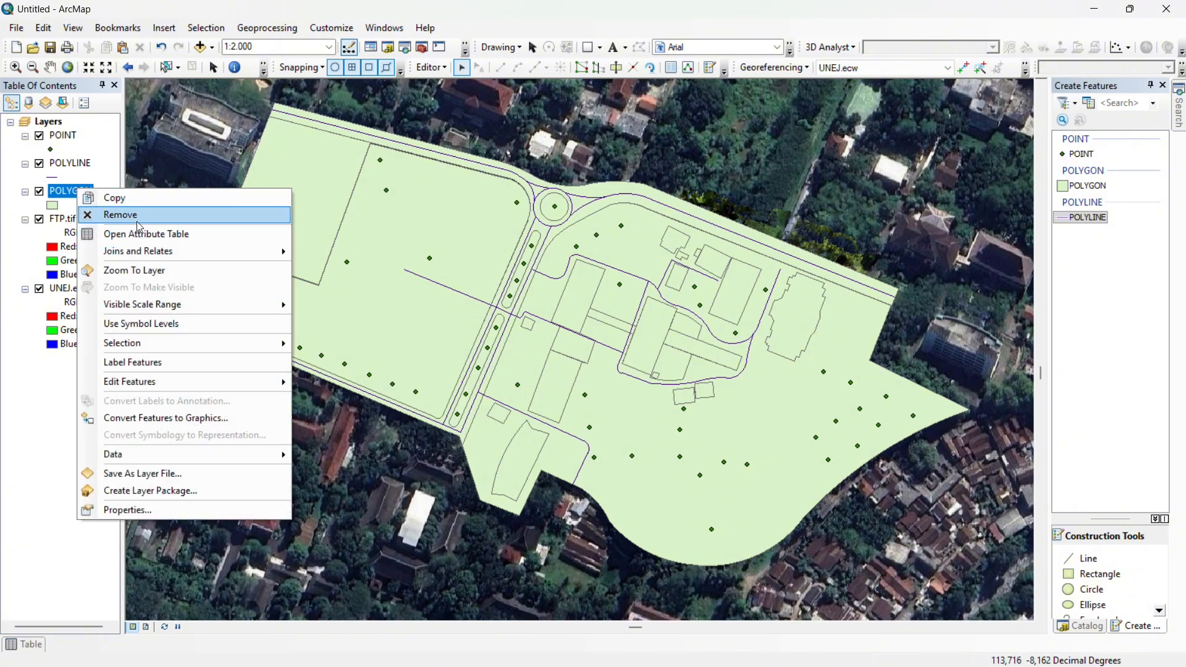
pyautogui.click(70, 190)
pyautogui.rightClick(71, 190)
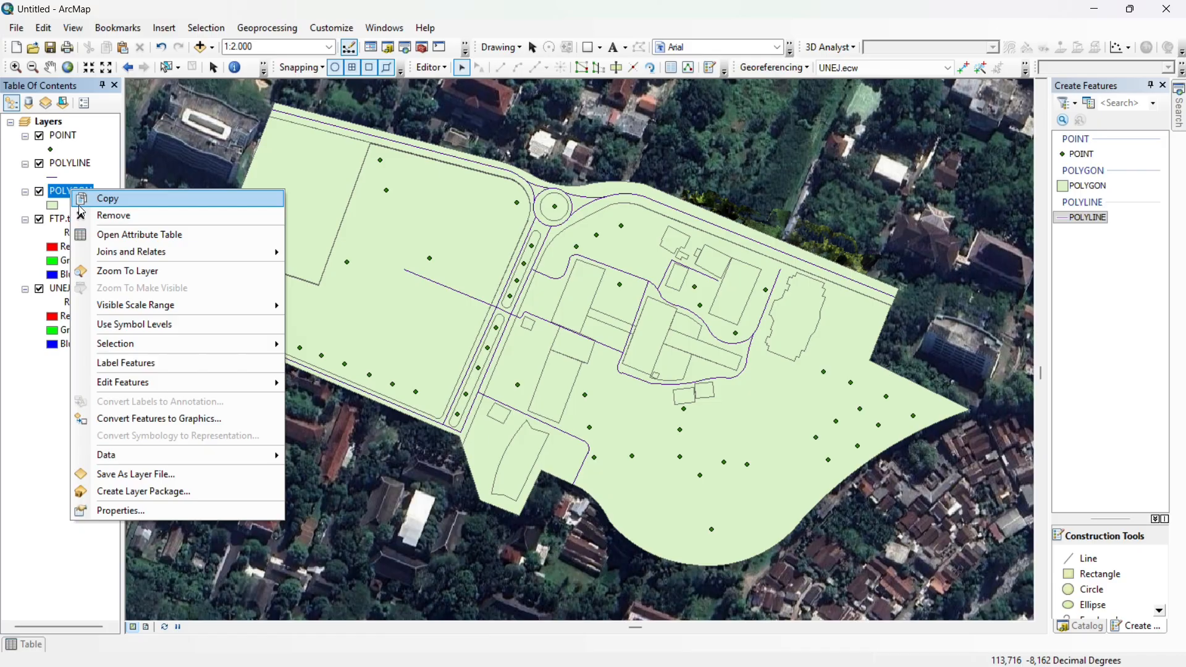
pyautogui.click(125, 235)
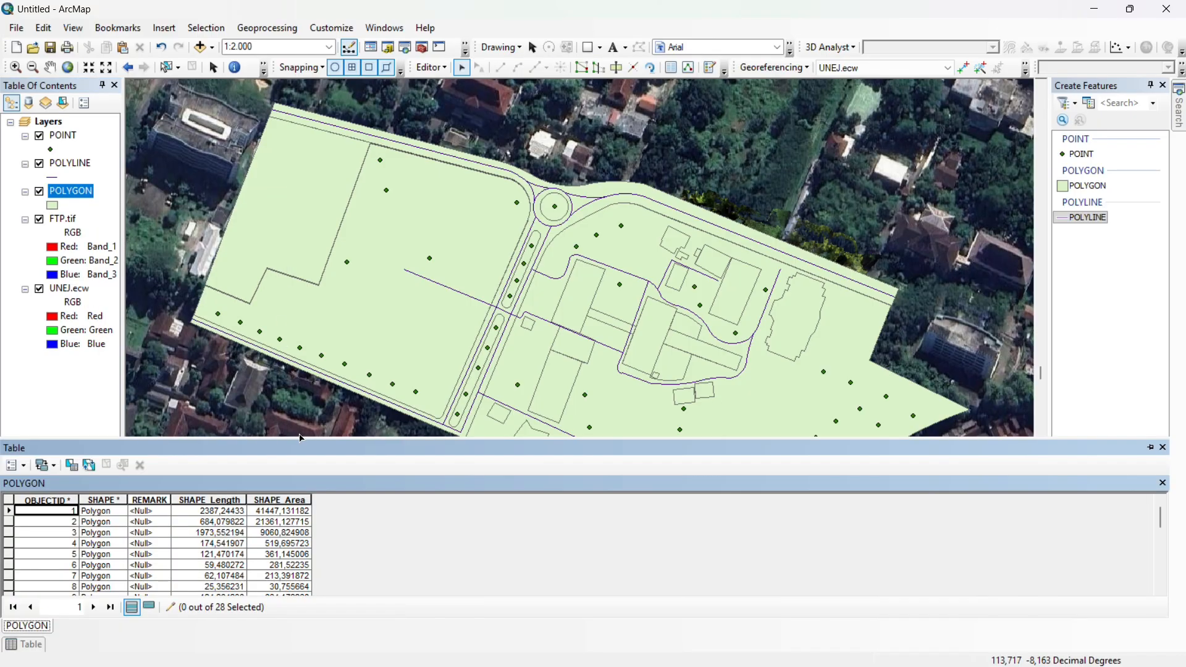
pyautogui.click(1149, 449)
pyautogui.moveTo(295, 517); pyautogui.dragTo(360, 517)
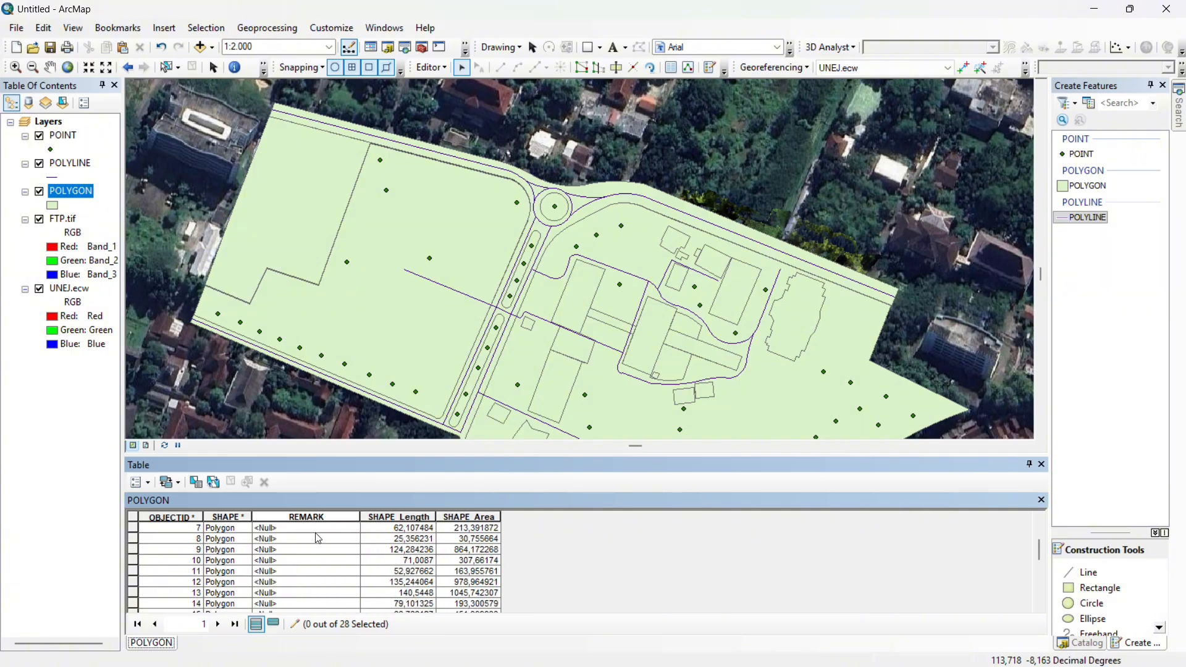
pyautogui.click(316, 529)
# - Set the REMARK of the brown-roofed building to "Gedung A : Gedung Dekanat" and of the long grey-roofed hall to "Gedung D : Ruang Kuliah Bersama"
pyautogui.moveTo(584, 290); pyautogui.dragTo(569, 218)
pyautogui.click(570, 218)
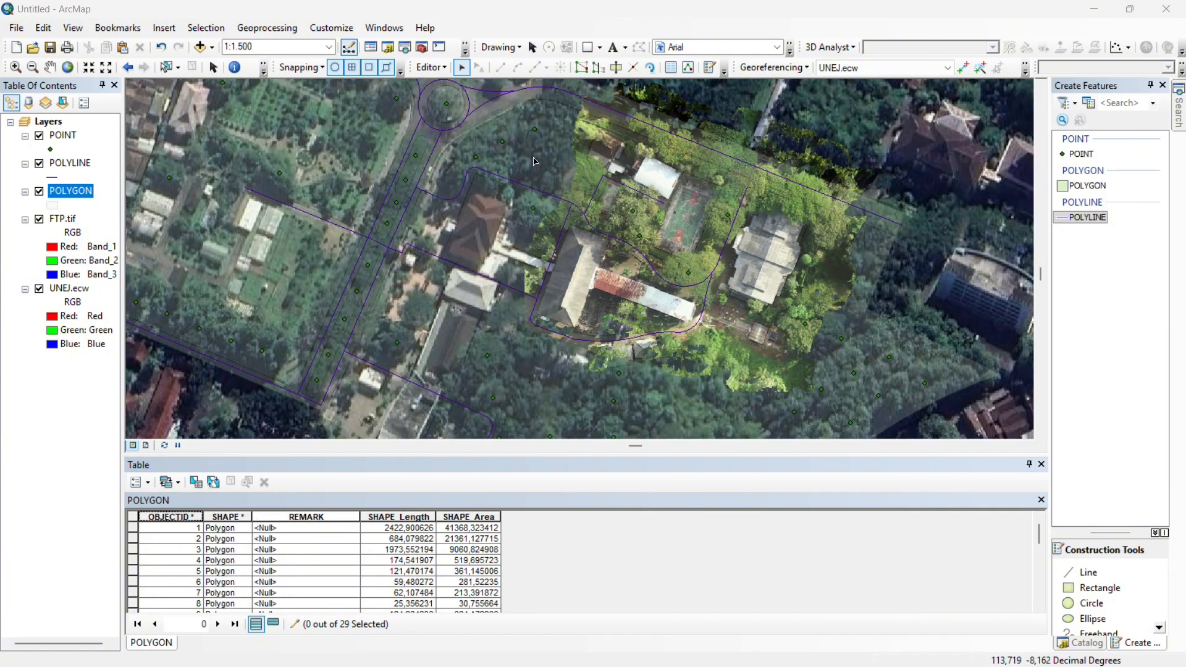
pyautogui.click(431, 67)
pyautogui.click(464, 119)
pyautogui.click(270, 550)
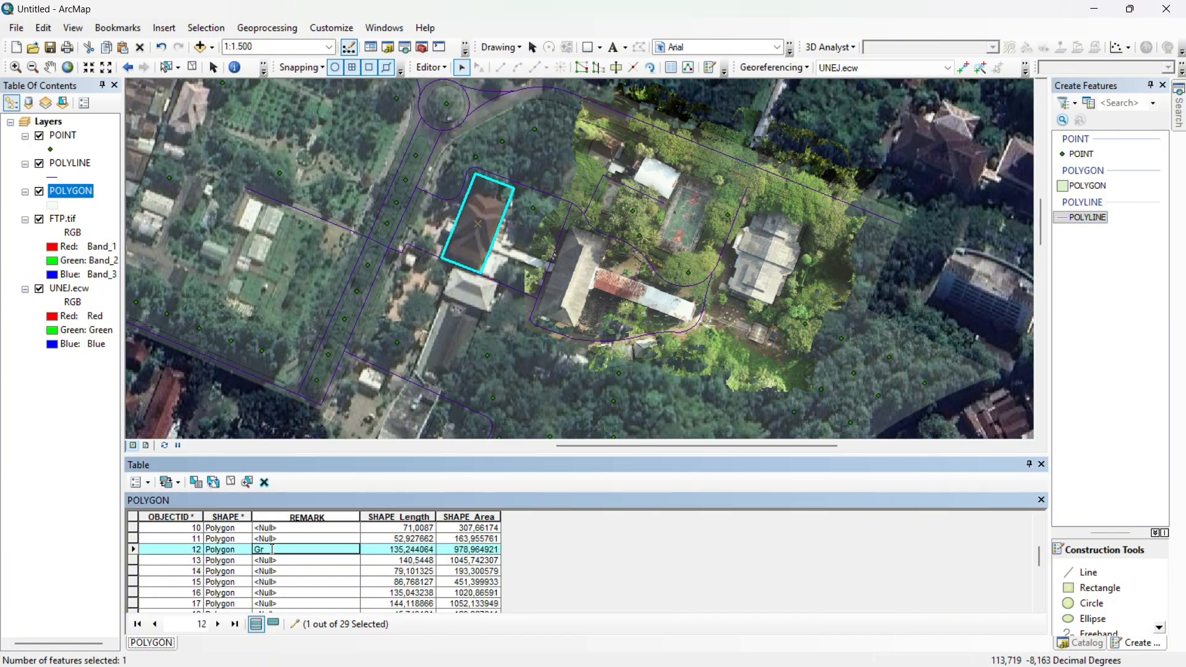
pyautogui.write('Gedung A : Gedung Dekanat')
pyautogui.press('Return')
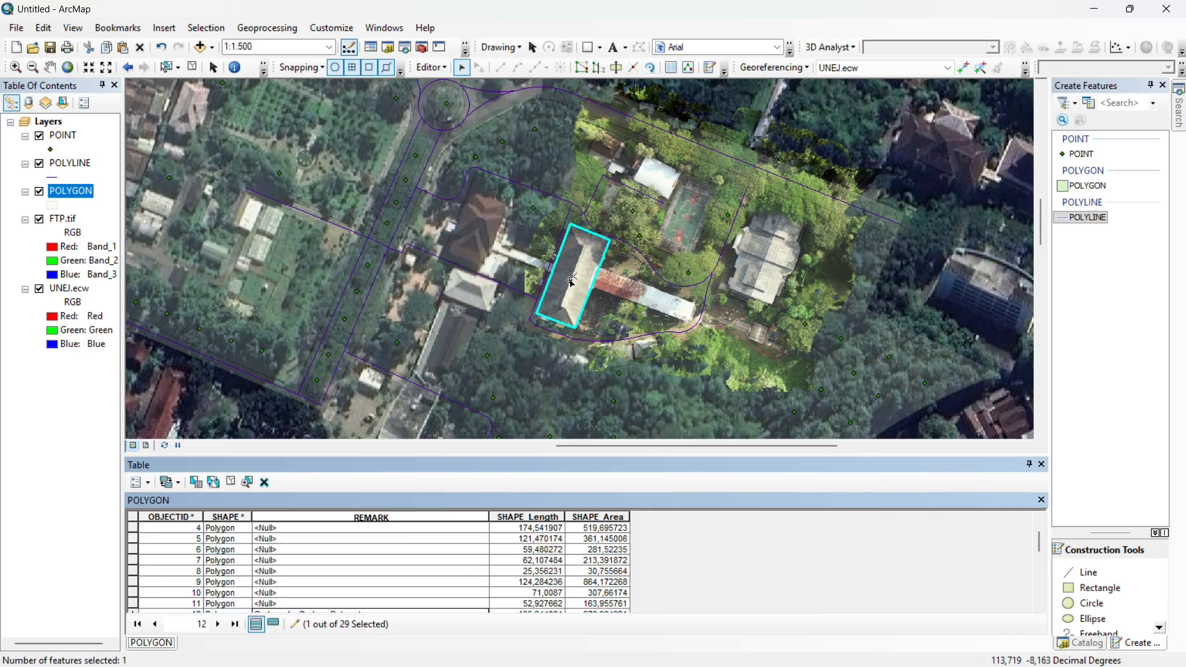
pyautogui.write('Gedung D : Ruang Kuliah Bersama')
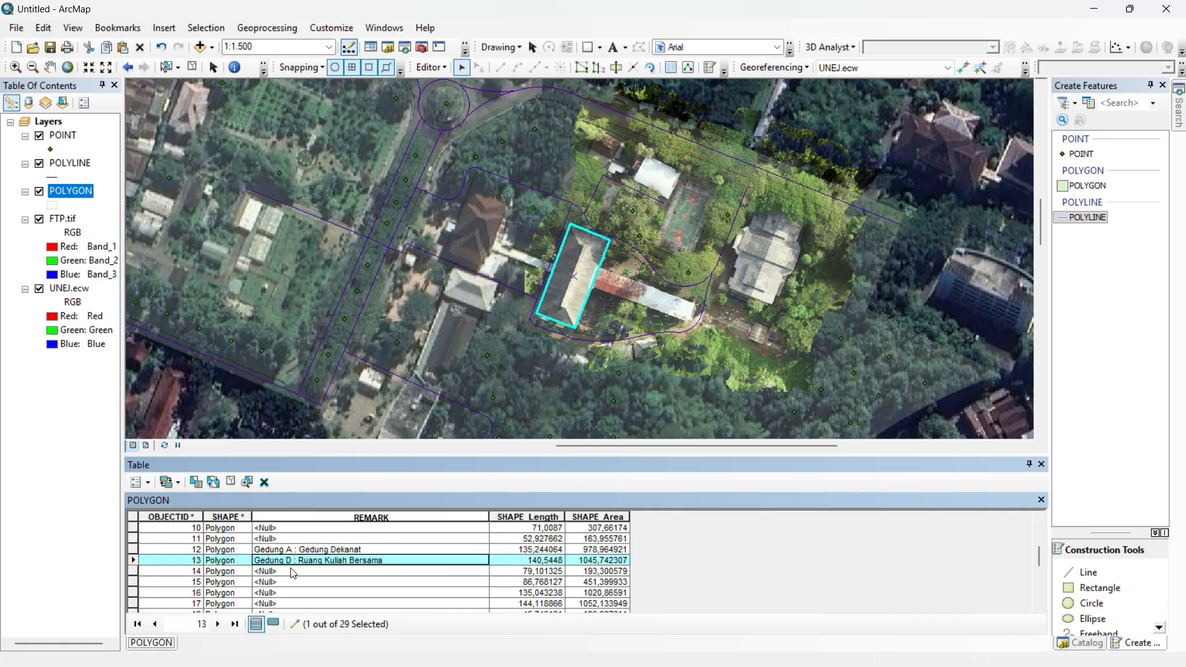
# - Set the REMARK of the white-roofed building by the sports court to "Kantin dan Gedung UKM" and of the building west of it to "Musholla"
pyautogui.scroll(1, 295, 559)
pyautogui.click(295, 559)
pyautogui.write('Kantin dan Ge')
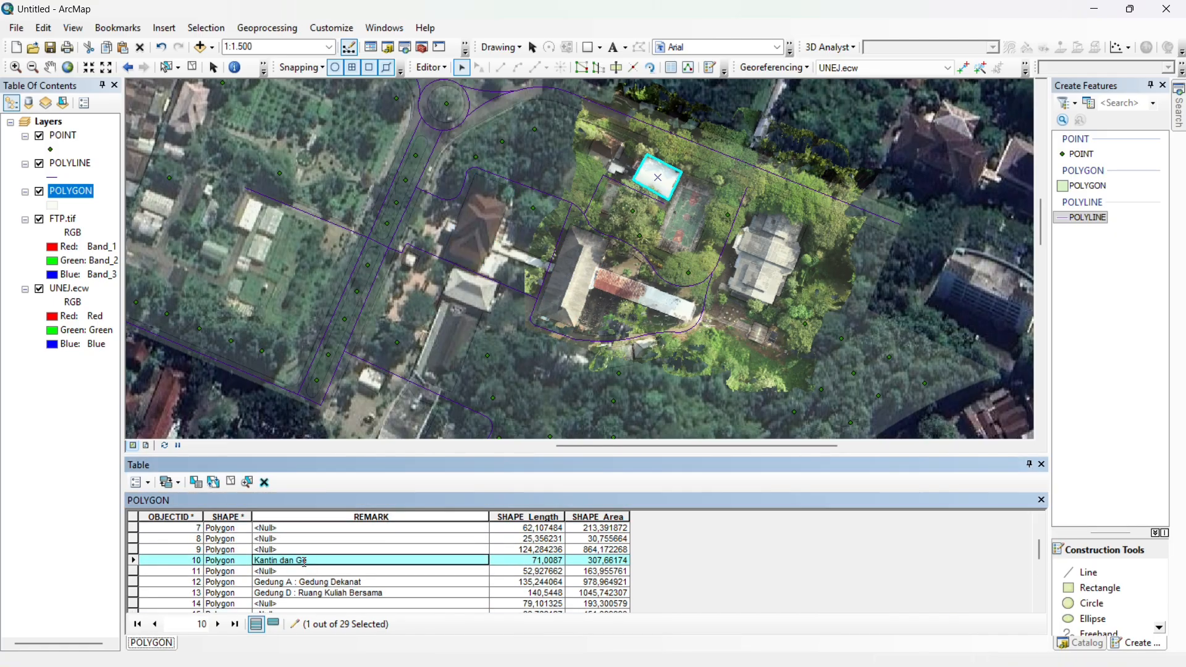
pyautogui.write('dung UKM')
pyautogui.click(316, 550)
pyautogui.click(606, 150)
pyautogui.click(350, 528)
pyautogui.write('Musholla')
# - Set the REMARK of the large sports court polygon to "Lapangan Serbaguna FTP UNEJ"
pyautogui.click(687, 217)
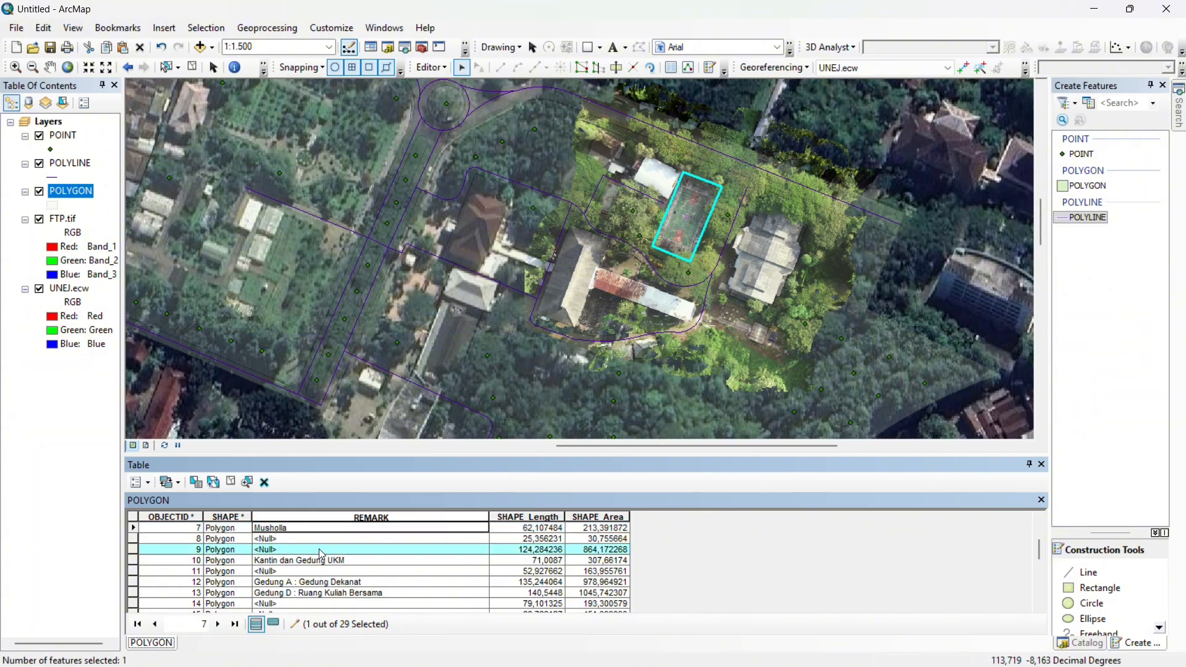
pyautogui.click(320, 549)
pyautogui.write('Lapangan Bersama')
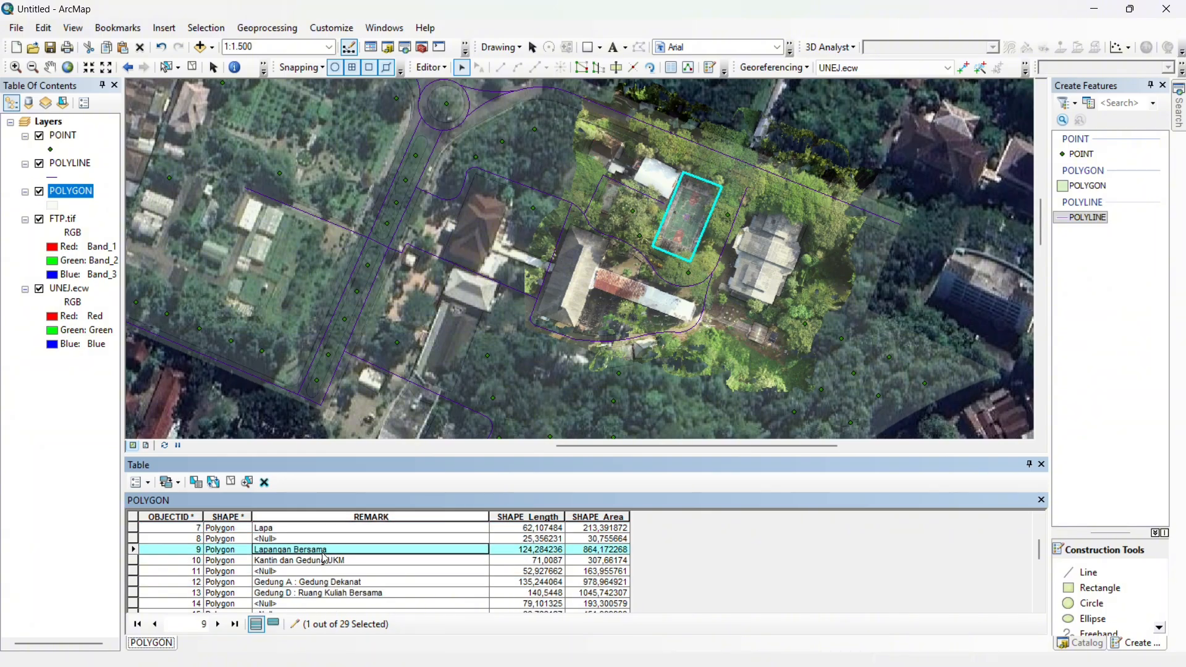
pyautogui.press('BackSpace')
pyautogui.press('BackSpace')
pyautogui.press('BackSpace')
pyautogui.press('BackSpace')
pyautogui.press('BackSpace')
pyautogui.press('BackSpace')
pyautogui.press('BackSpace')
pyautogui.write('Serbaguna FTP UNEJ')
# - Extend the canteen's REMARK to "Kantin dan Gedung UKM FTP UNEJ" and set the large irregular eastern building's REMARK to "Gedung Workshop FTP UNEJ"
pyautogui.click(362, 560)
pyautogui.write('FT')
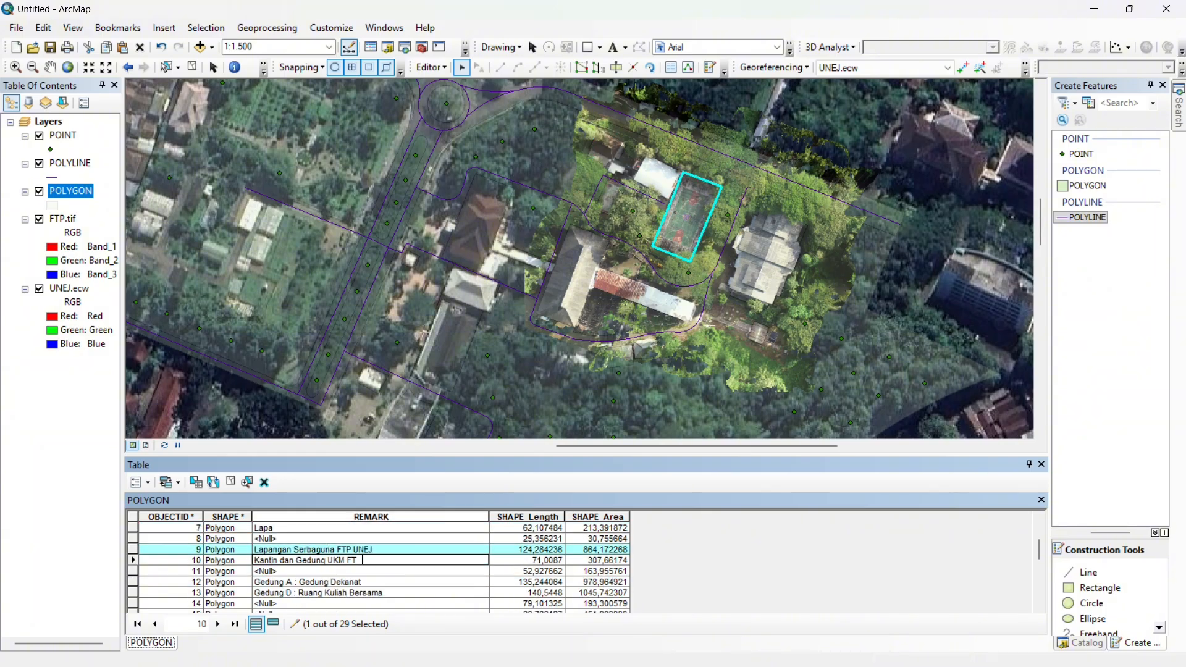
pyautogui.write('P UNEJ')
pyautogui.click(762, 254)
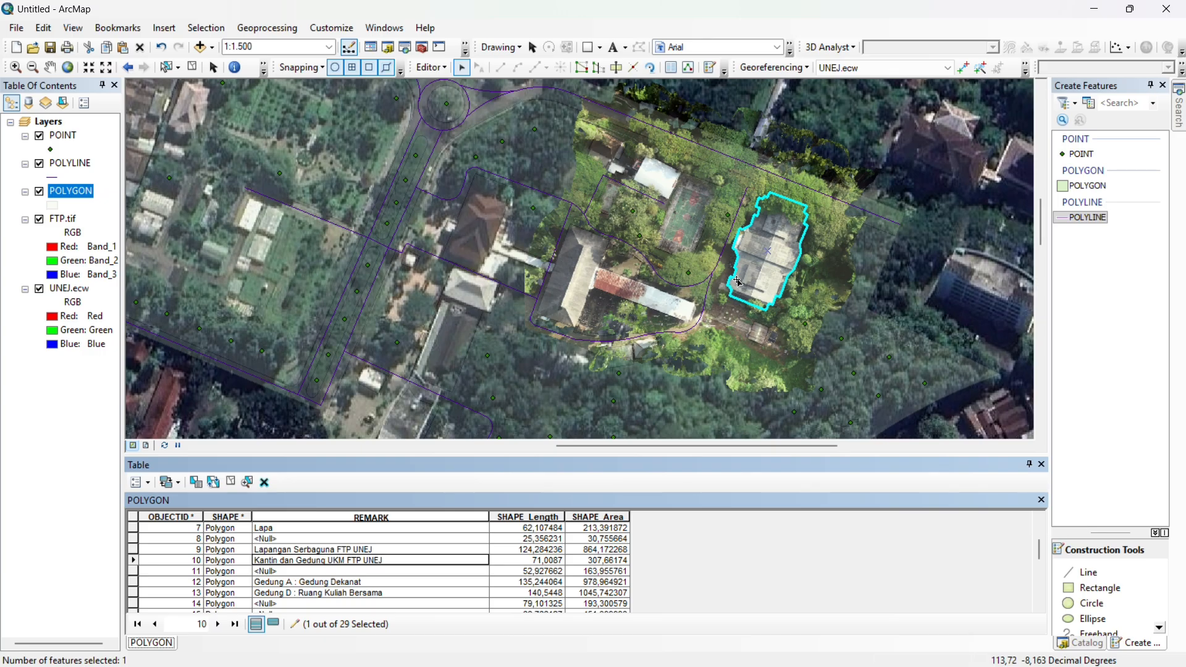
pyautogui.scroll(-3, 320, 579)
pyautogui.click(319, 580)
pyautogui.write('Gedung Workshop')
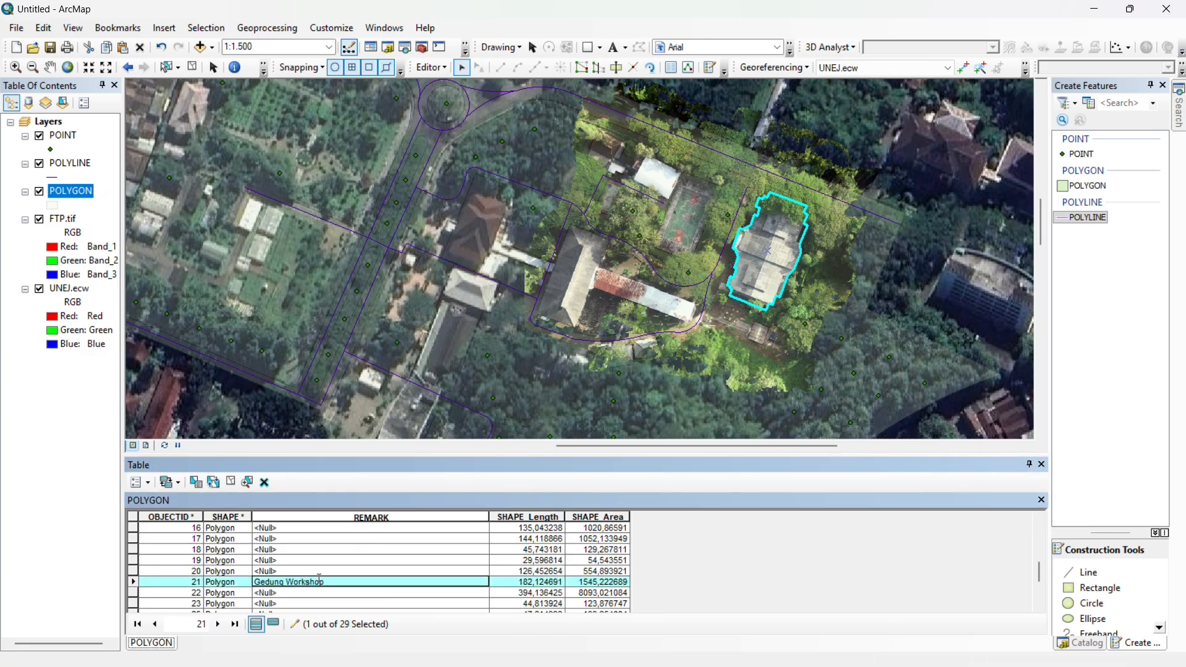
pyautogui.write(' FTP UNEJ')
# - Set the REMARK of the grey-roofed building just south of Gedung A to "Gedung B : Prodi Teknologi Industri Pertanian"
pyautogui.scroll(2, 415, 404)
pyautogui.click(511, 235)
pyautogui.moveTo(534, 192); pyautogui.dragTo(512, 253)
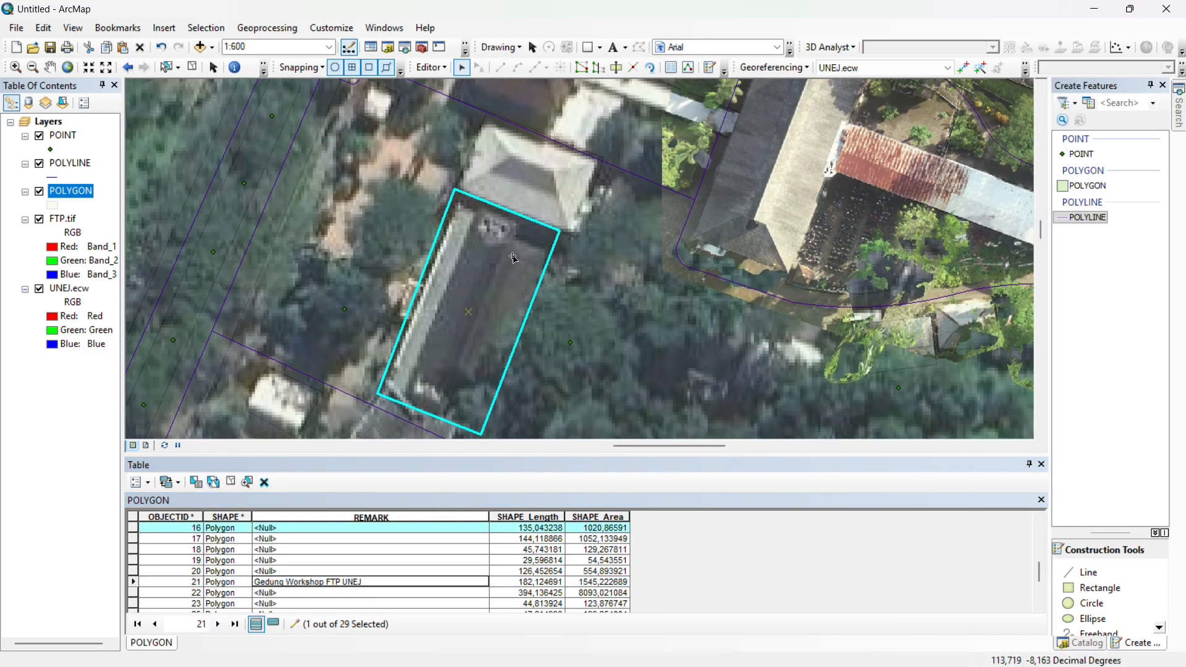
pyautogui.moveTo(551, 138); pyautogui.dragTo(497, 256)
pyautogui.click(497, 257)
pyautogui.scroll(2, 304, 571)
pyautogui.click(304, 572)
pyautogui.write('gedung B :')
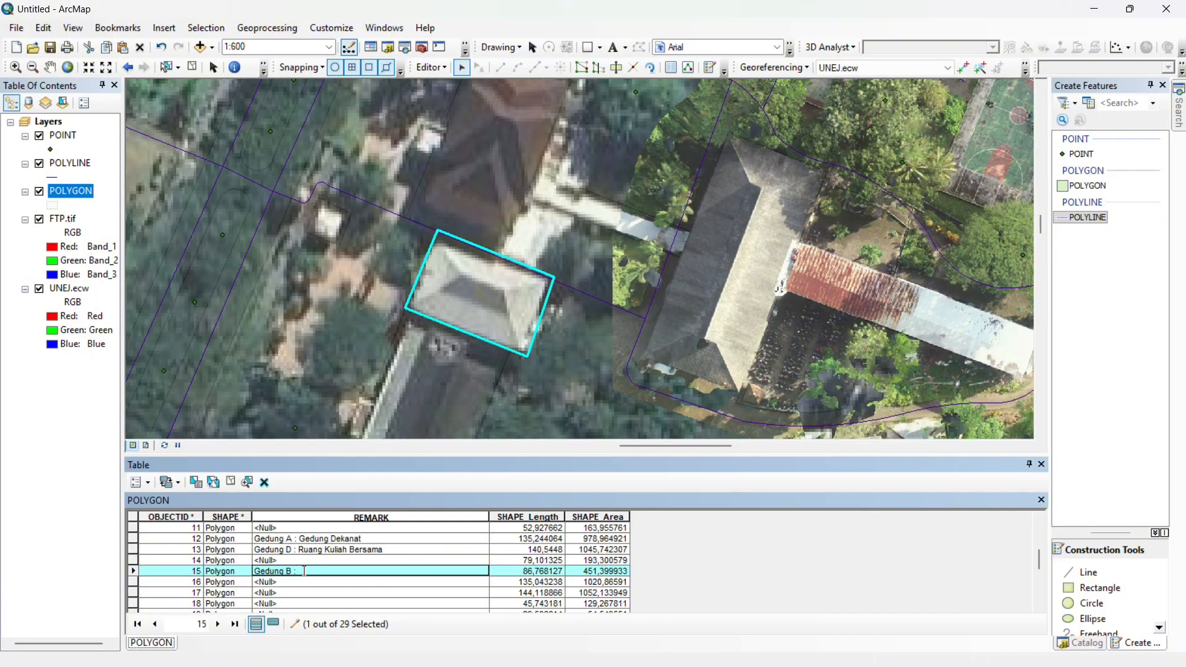
pyautogui.write(' Prodi Teknologi Industri Pertanian')
# - Set the REMARK of the curved southern building to "Gedung IsDB : Ruang Kuliah" and of the small building beside it to "Fateta Cafe"
pyautogui.click(319, 582)
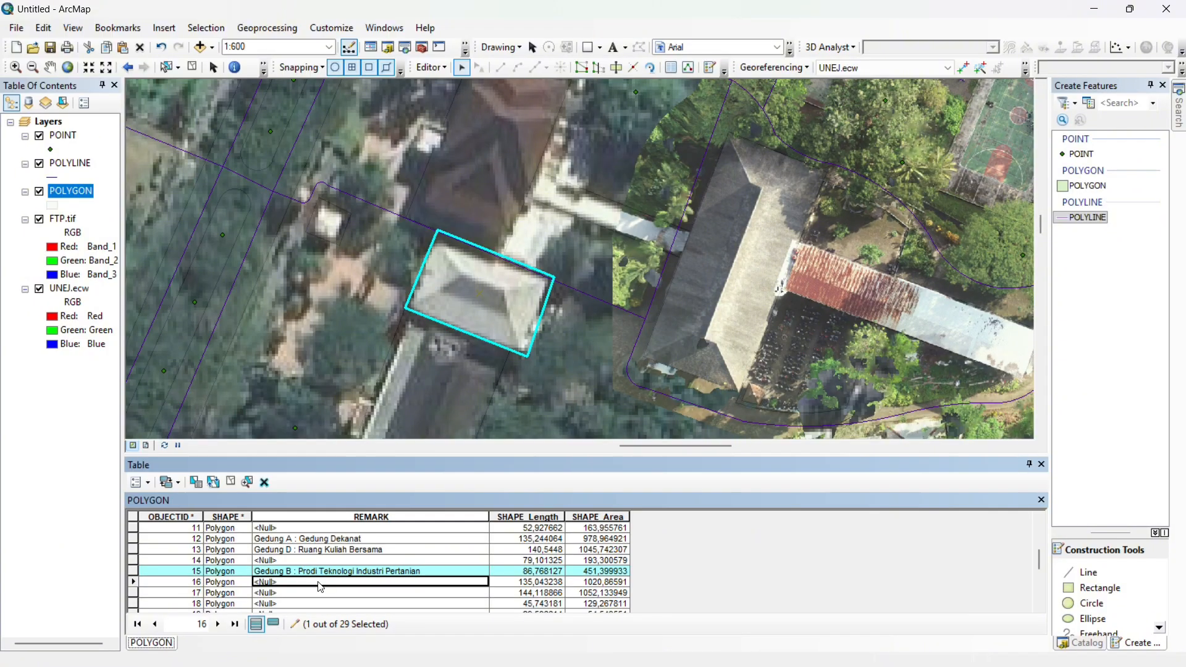
pyautogui.scroll(-4, 467, 356)
pyautogui.moveTo(468, 357); pyautogui.dragTo(543, 252)
pyautogui.click(475, 376)
pyautogui.scroll(-4, 470, 585)
pyautogui.click(309, 560)
pyautogui.write('Gedung Is')
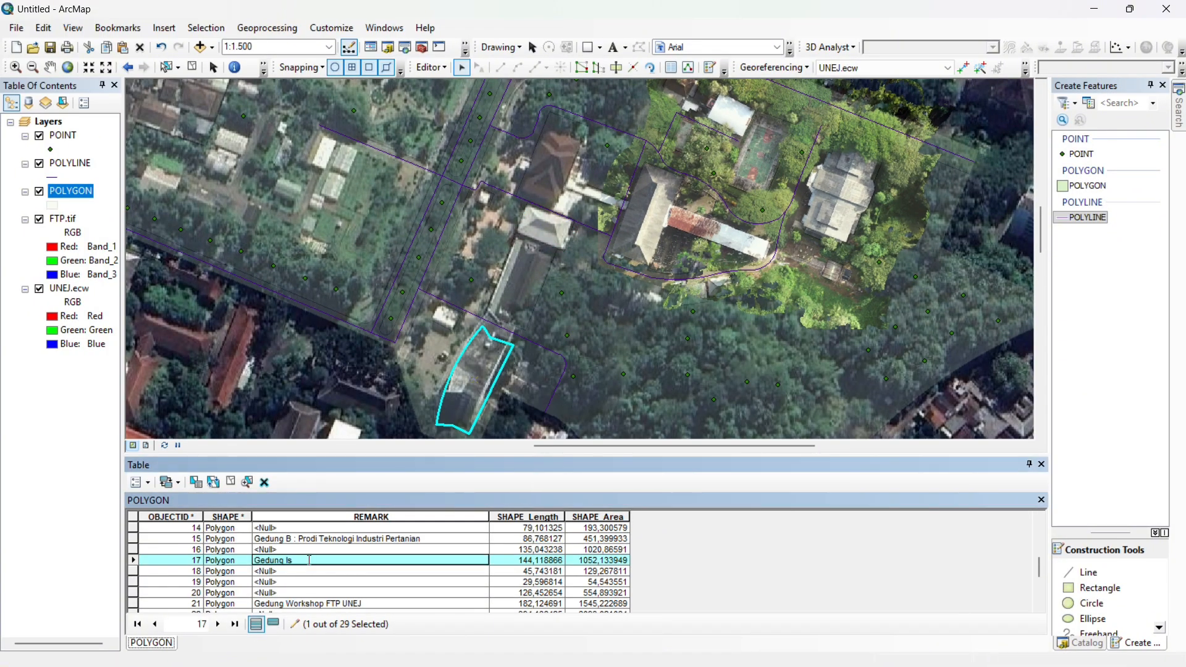
pyautogui.write('DB : Ruang Kuliah')
pyautogui.click(298, 571)
pyautogui.write('Fateta Cafe')
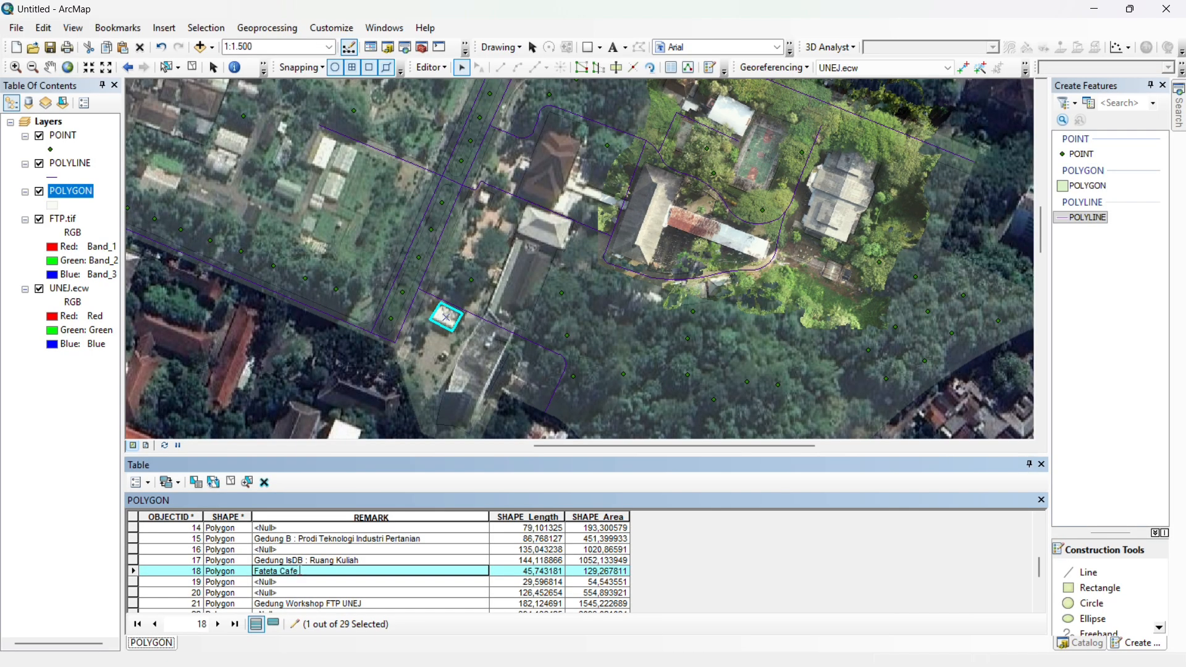
pyautogui.click(299, 560)
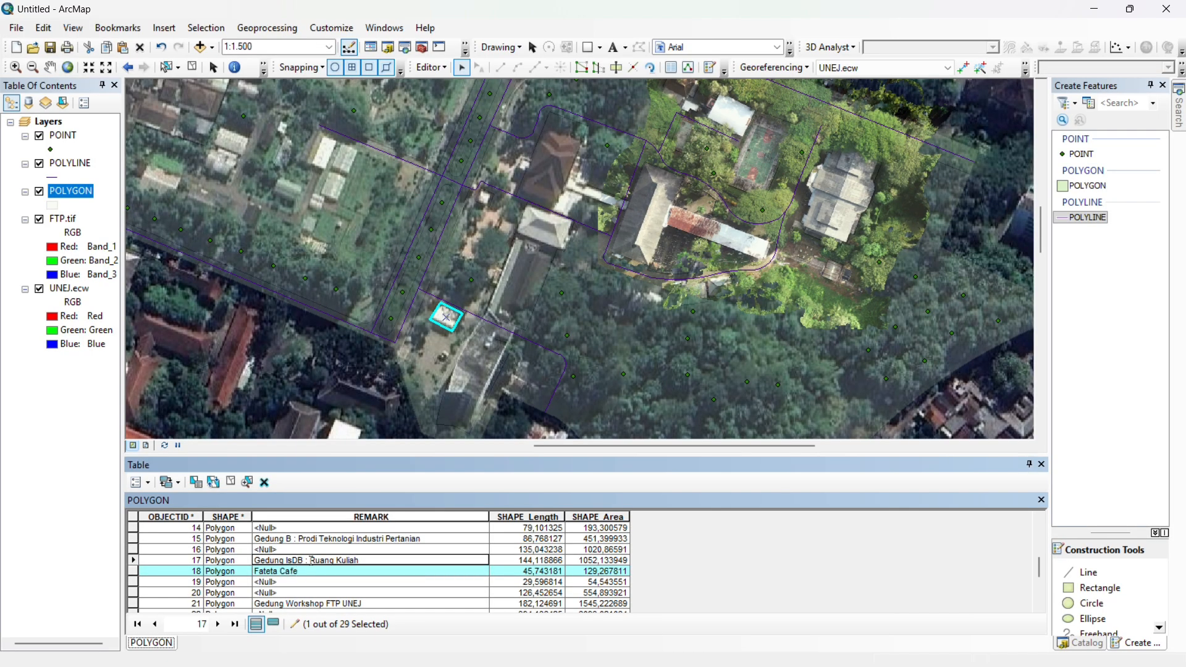
# - Set the REMARK of both small polygons south of the red-and-white-roofed building to "Gazena FTP UNEJ"
pyautogui.click(720, 286)
pyautogui.scroll(-2, 300, 558)
pyautogui.click(300, 560)
pyautogui.write('Gazena FTP UNEJ')
pyautogui.click(301, 570)
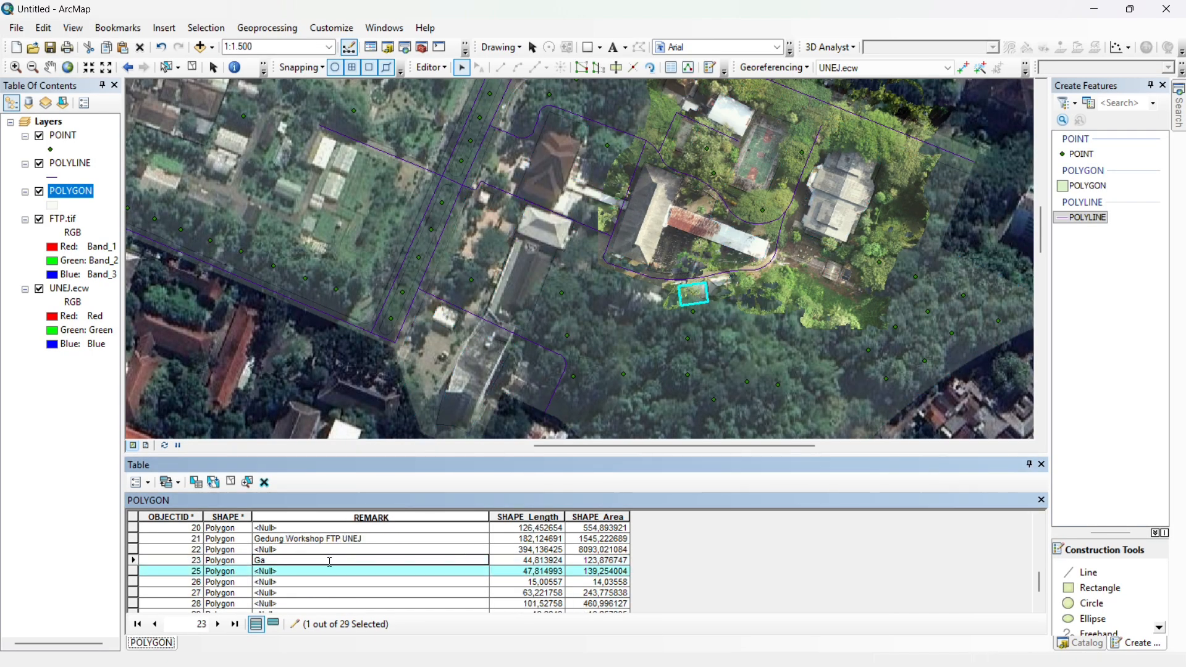
pyautogui.write('Gazena FTP UNEJ')
# - Set the REMARK of the two open plots beside the red-and-white-roofed building to "Parkiran FTP UNEJ"
pyautogui.click(676, 250)
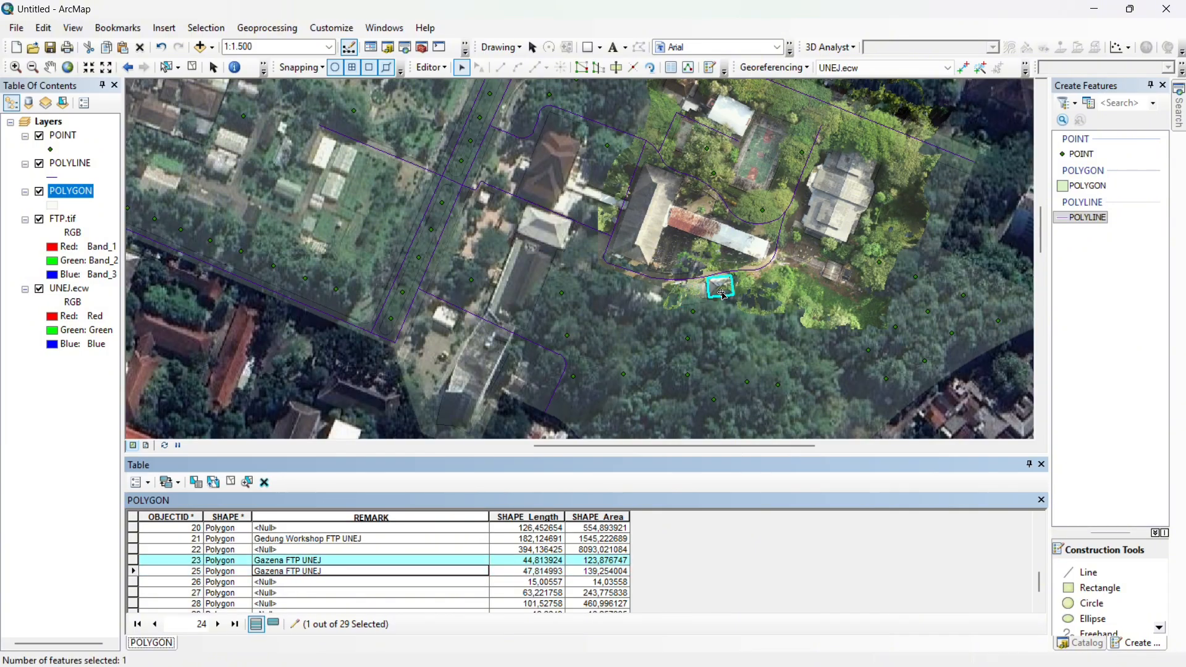
pyautogui.click(697, 195)
pyautogui.click(297, 593)
pyautogui.write('Parkiran FTP UNEJ')
pyautogui.click(676, 250)
pyautogui.scroll(-1, 322, 580)
pyautogui.click(299, 571)
pyautogui.write('Parkiran FTP UNEJ')
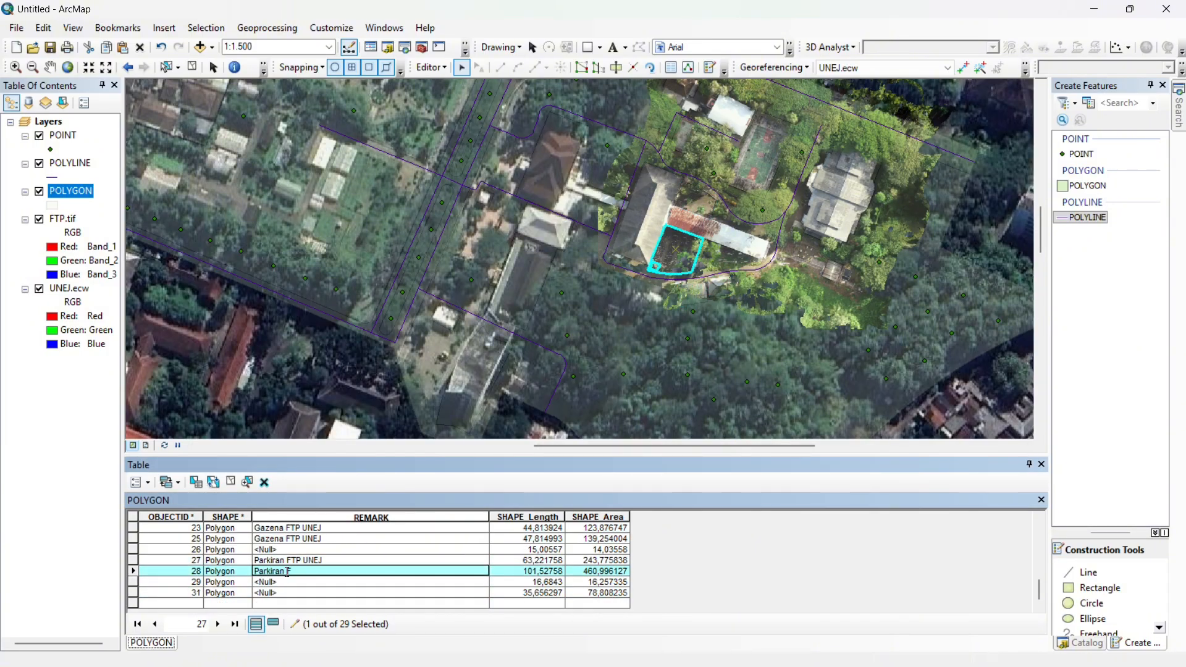
# - Set the REMARK of the small paved court southwest of the canteen to "Lapangan Serbaguna FTP UNEJ"
pyautogui.moveTo(679, 186); pyautogui.dragTo(595, 270)
pyautogui.click(600, 220)
pyautogui.scroll(5, 305, 579)
pyautogui.click(307, 561)
pyautogui.write('Lapangan Serbaguna FTP UNEJ')
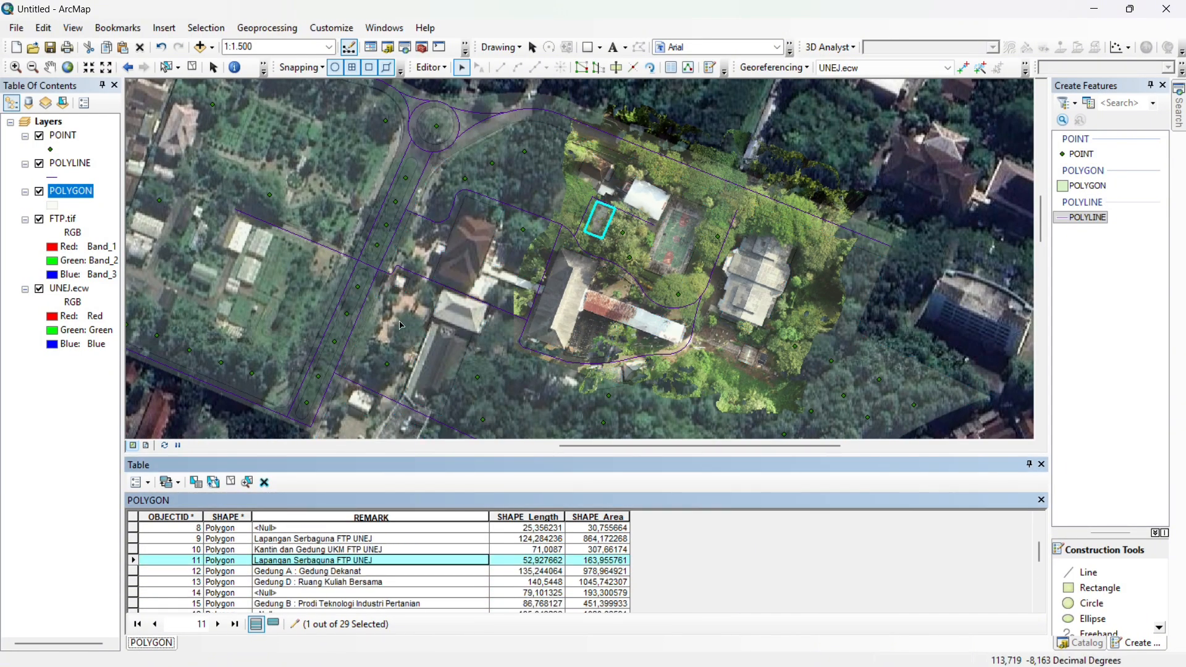
# - Set the REMARK of the tiny building between the double road and Gedung A to "Pos Security"
pyautogui.moveTo(403, 287); pyautogui.dragTo(418, 219)
pyautogui.click(416, 216)
pyautogui.scroll(-2, 374, 581)
pyautogui.click(374, 582)
pyautogui.write('Pos Security')
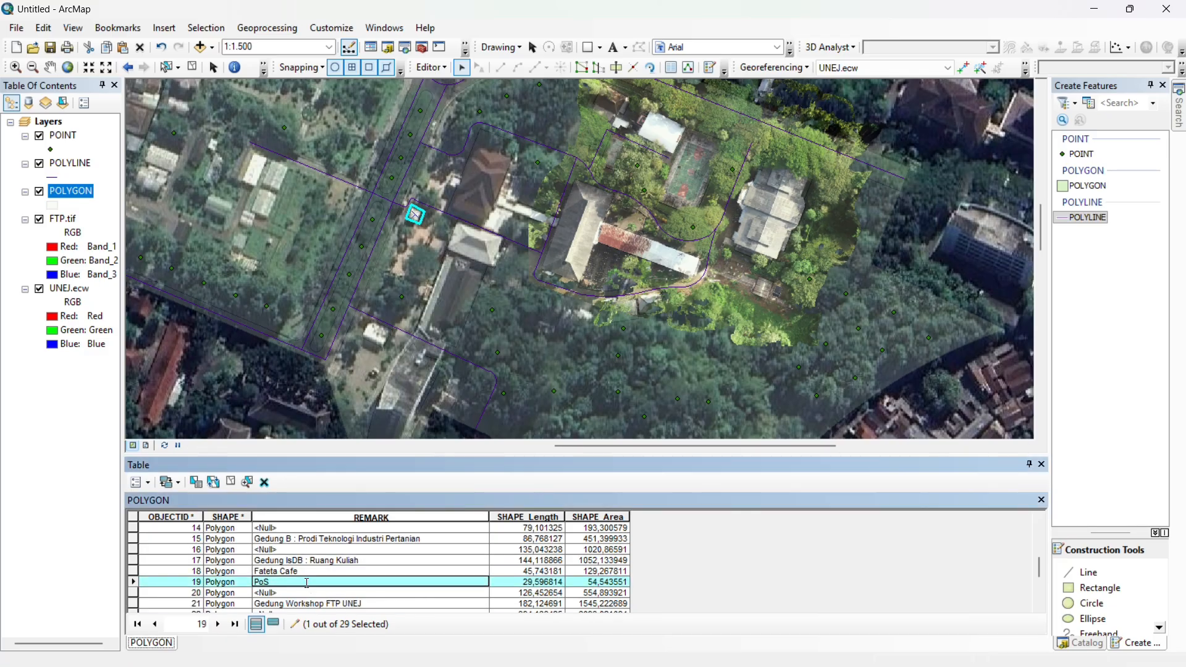
pyautogui.scroll(-1, 380, 586)
pyautogui.click(381, 570)
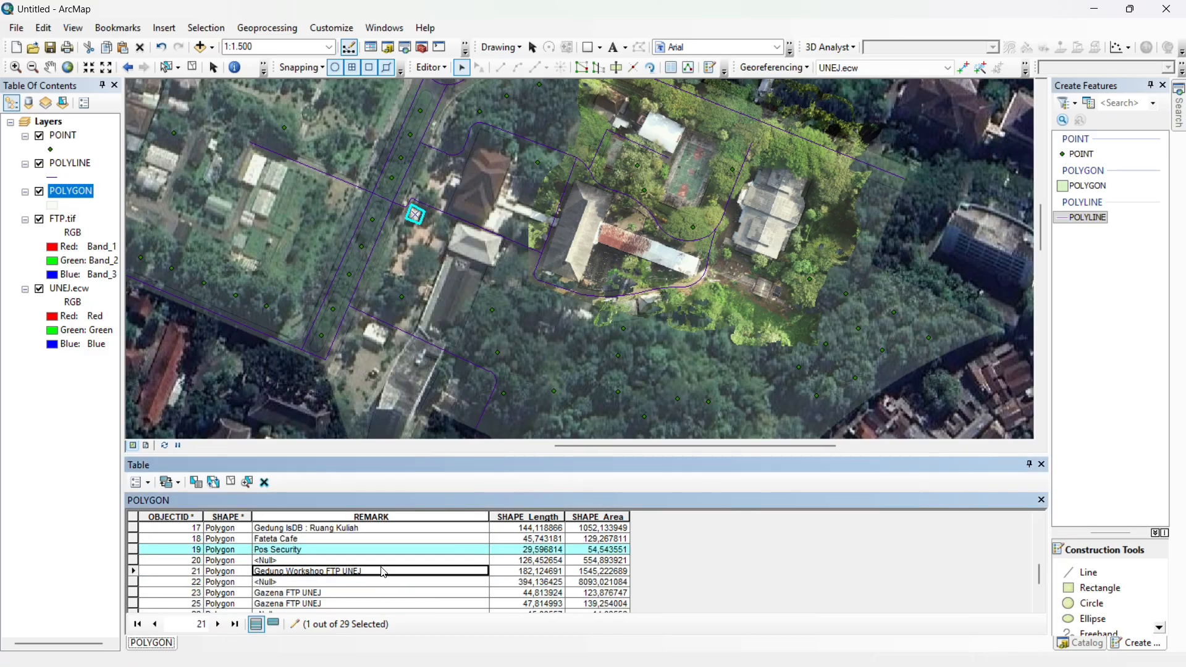
pyautogui.moveTo(536, 213); pyautogui.dragTo(493, 231)
pyautogui.click(485, 230)
pyautogui.scroll(2, 321, 551)
pyautogui.click(321, 560)
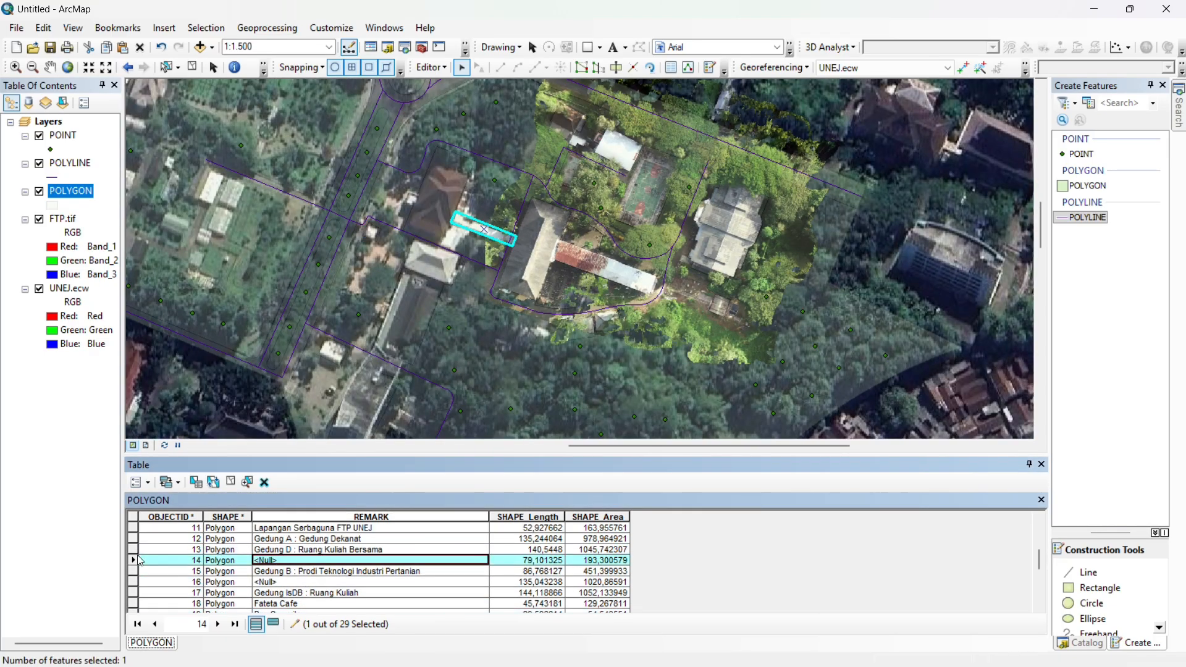
pyautogui.click(448, 201)
pyautogui.scroll(1, 500, 232)
# - Open the POLYLINE layer's attribute table and set the REMARK of the straight southwestern boundary road to "Jl. Kalimantan 1"
pyautogui.rightClick(67, 164)
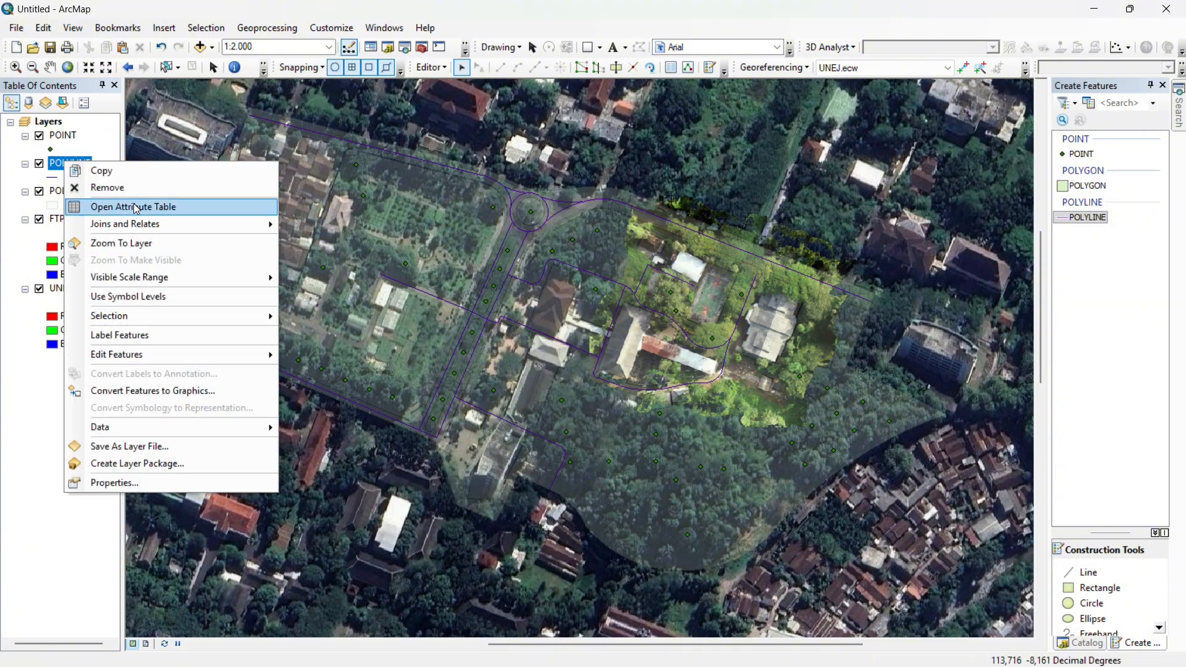
pyautogui.click(148, 204)
pyautogui.click(132, 528)
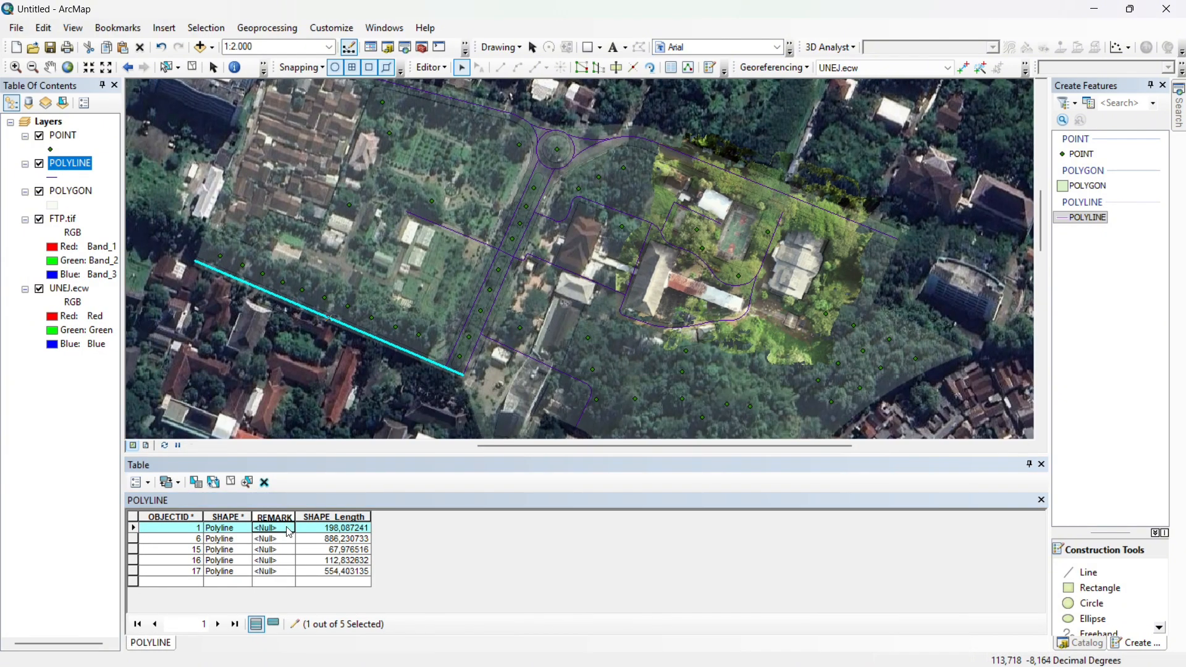
pyautogui.write('Jl. Kalimantan 1')
# - Set the REMARK of the roundabout and double road line to "Jalan Lainnya" and spell out the first road's REMARK as "Jalan Kalimantan 1"
pyautogui.click(334, 539)
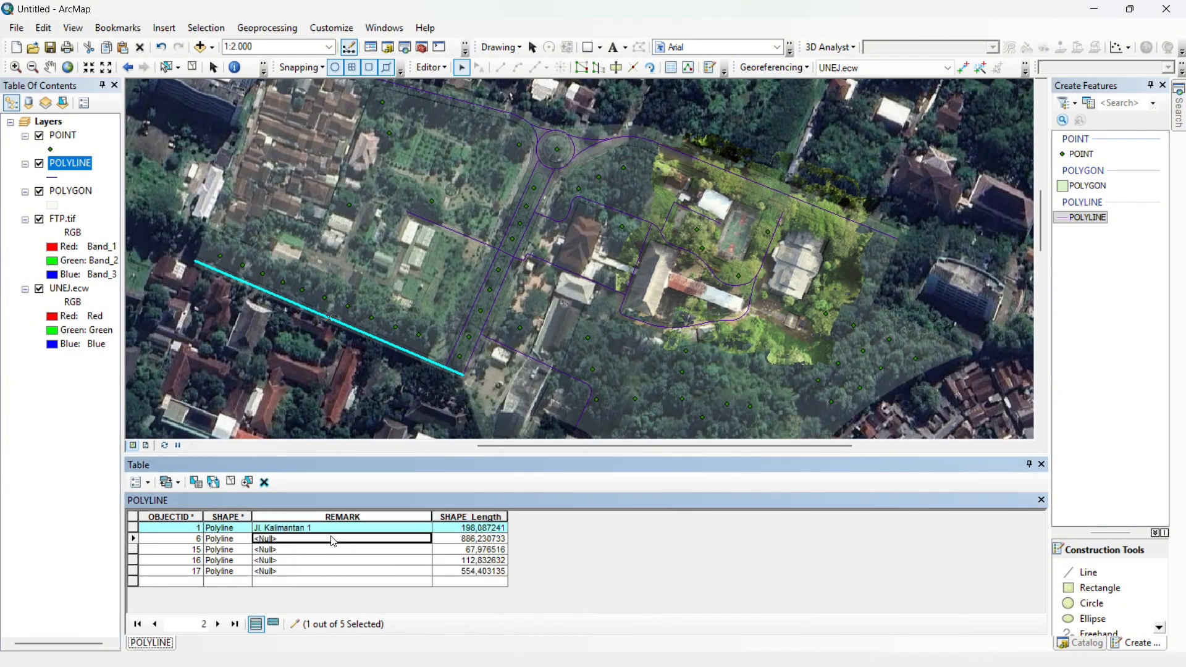
pyautogui.write('Jalan Lainnya')
pyautogui.click(282, 529)
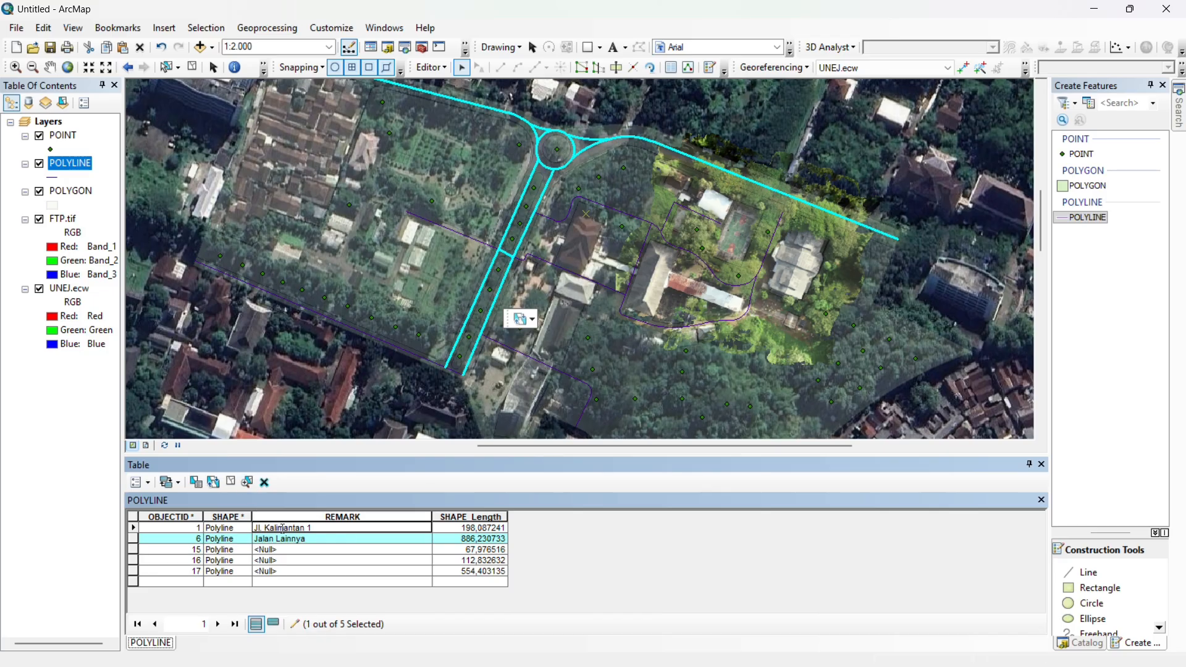
pyautogui.press('BackSpace')
pyautogui.press('BackSpace')
pyautogui.write('alan')
# - Set the REMARK of the short straight road running west from the double road to "Jalan Lainnya"
pyautogui.click(292, 550)
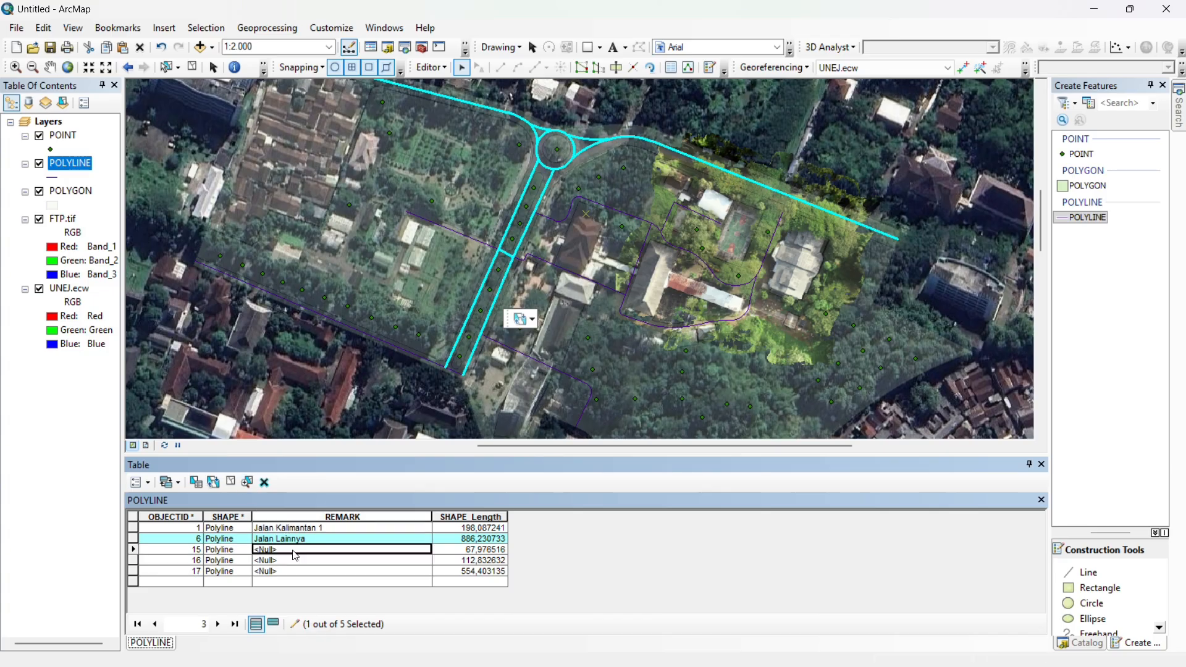
pyautogui.click(363, 426)
pyautogui.moveTo(363, 431); pyautogui.dragTo(349, 377)
pyautogui.scroll(-1, 496, 343)
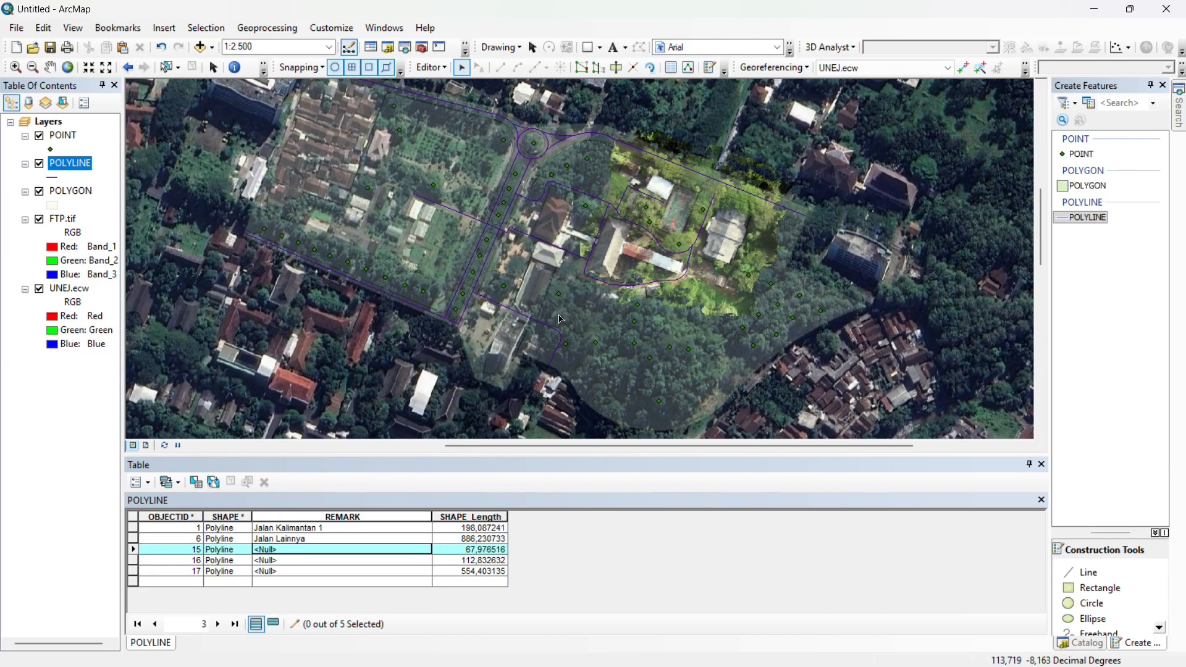
pyautogui.scroll(-1, 559, 319)
pyautogui.doubleClick(133, 549)
pyautogui.scroll(-4, 507, 370)
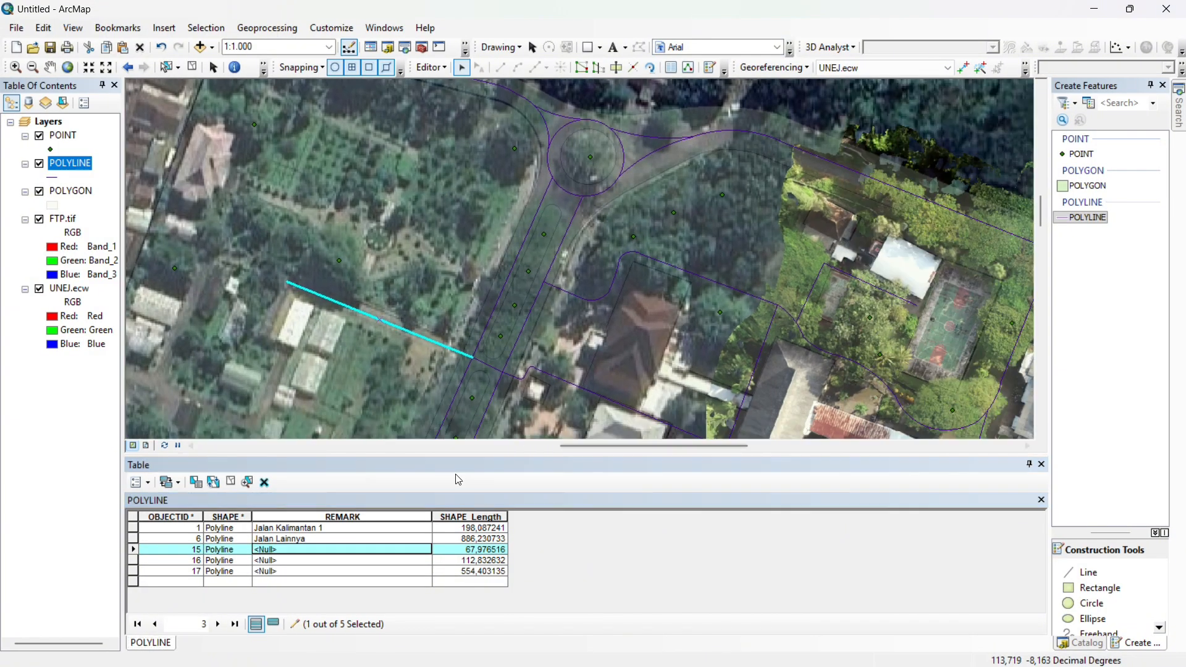
pyautogui.write('Jalan Lainnya')
# - Set the REMARK of the southern bent road line and the branching road network around the buildings to "Jalan Lainnya"
pyautogui.doubleClick(134, 560)
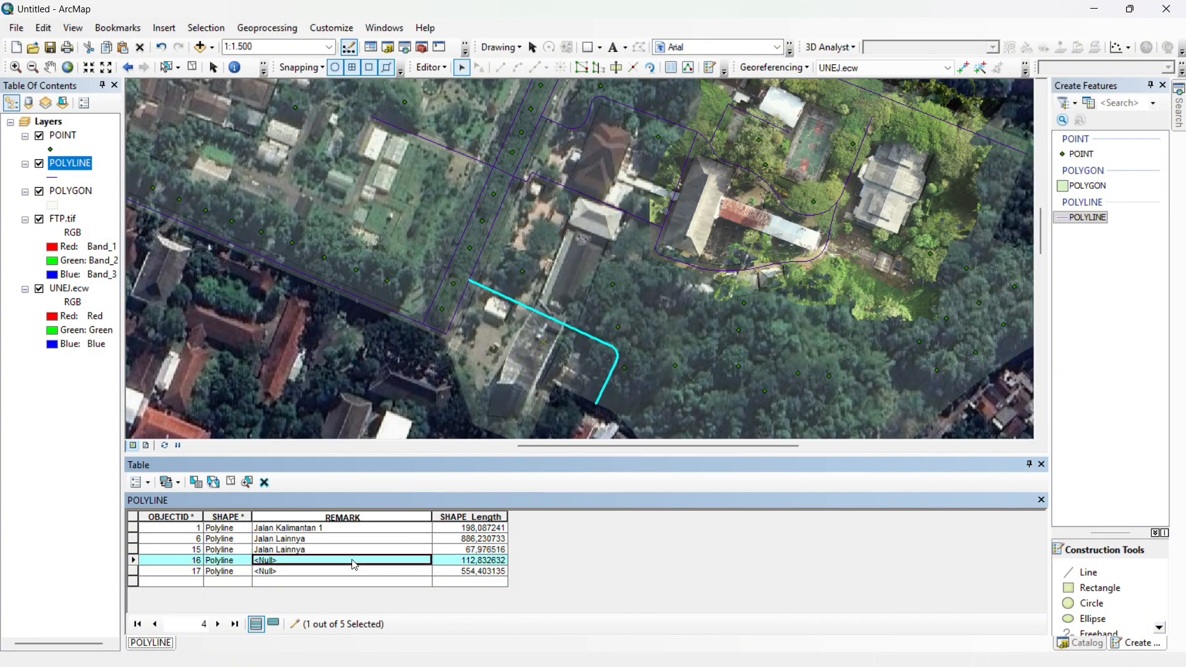
pyautogui.write('Jalan Lainnya')
pyautogui.click(335, 571)
pyautogui.write('Jalan Lainnya')
pyautogui.click(134, 571)
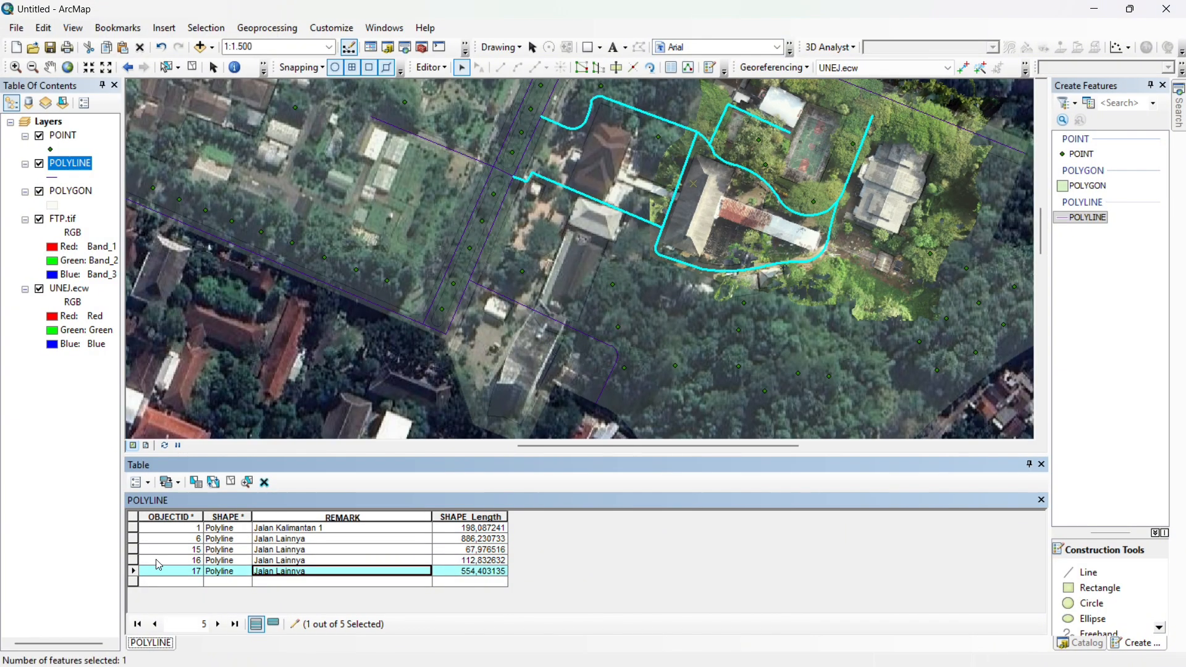
# - Deselect the road network line and save the edits
pyautogui.scroll(-2, 586, 346)
pyautogui.click(583, 404)
pyautogui.click(431, 67)
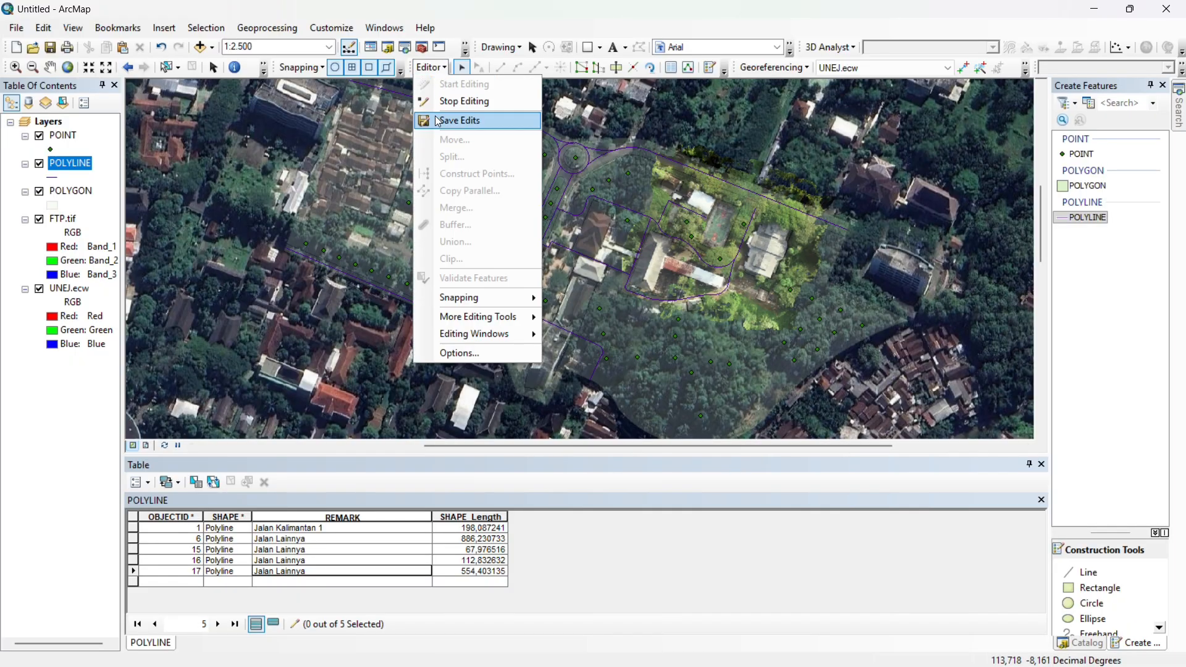
pyautogui.click(463, 119)
# - Open the POINT layer's attribute table
pyautogui.click(62, 135)
pyautogui.rightClick(58, 135)
pyautogui.click(86, 180)
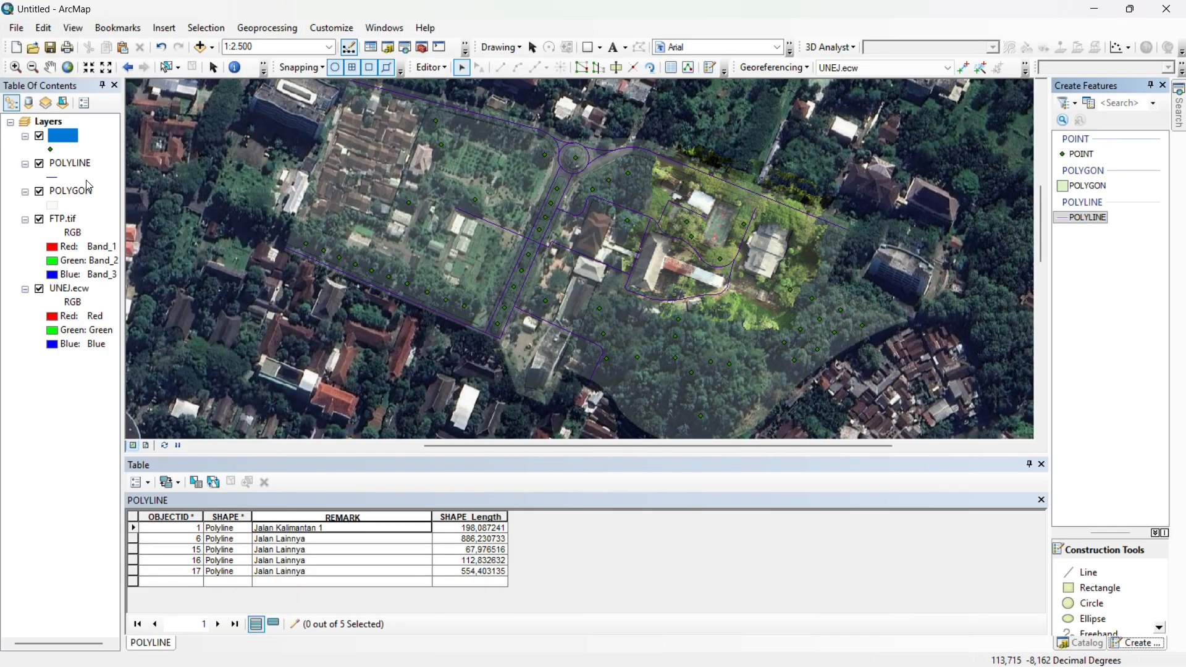
# - Change the POINT layer's symbol to the green Circle 2 and set its size to 9
pyautogui.click(53, 149)
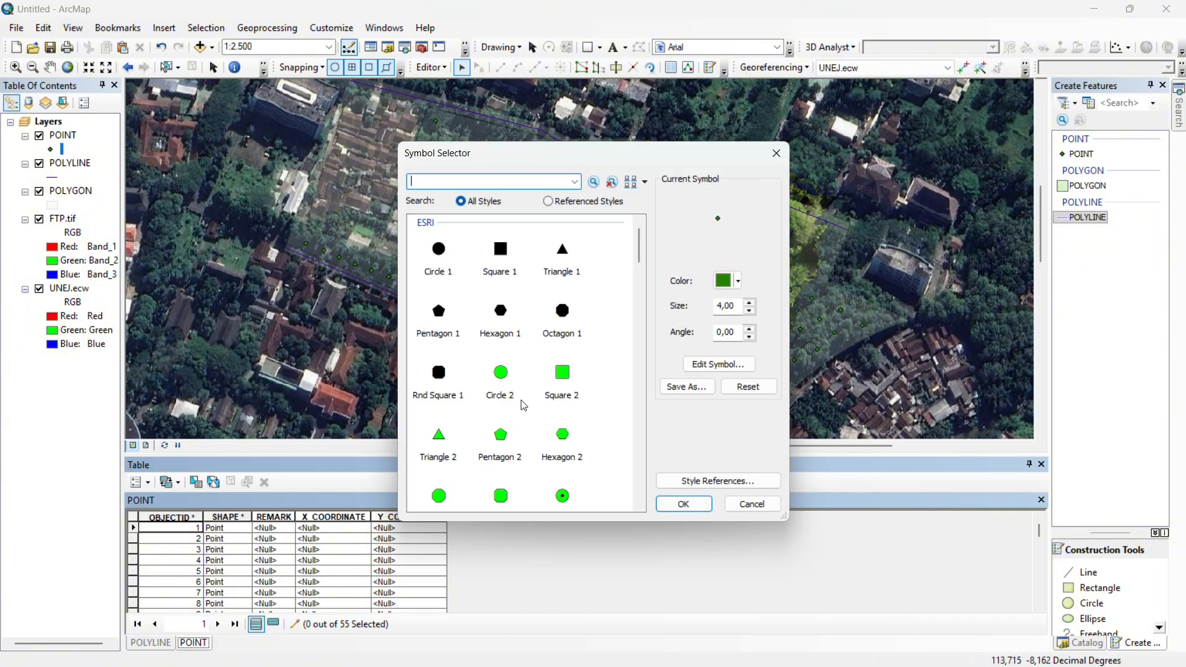
pyautogui.click(511, 381)
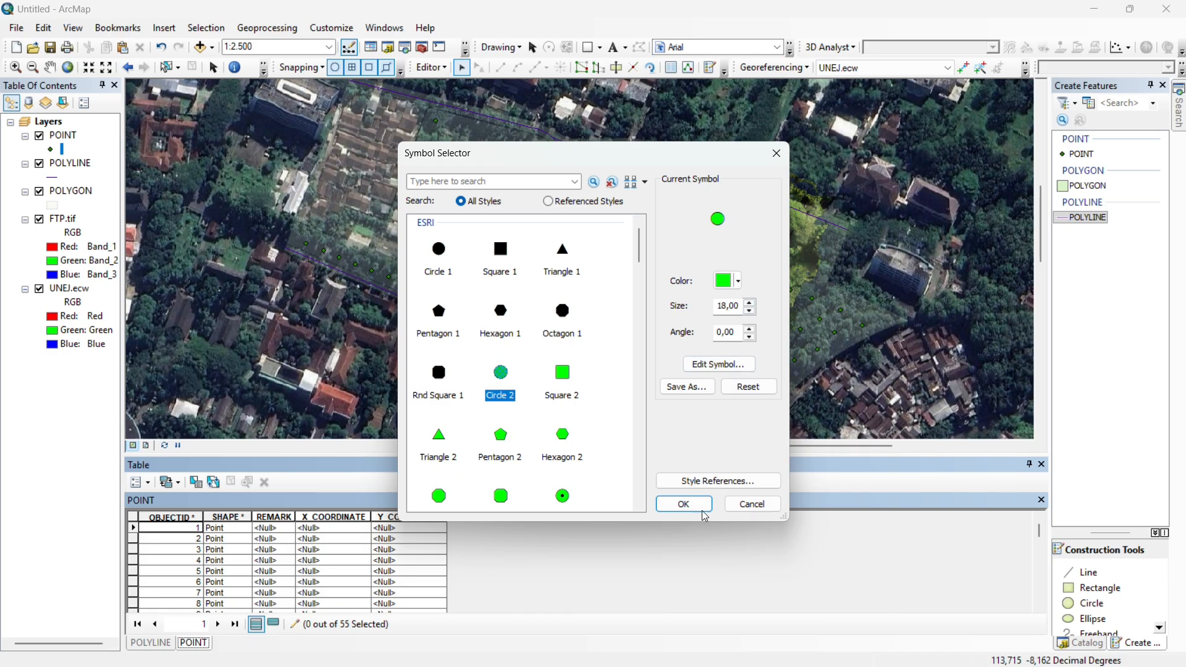
pyautogui.click(683, 504)
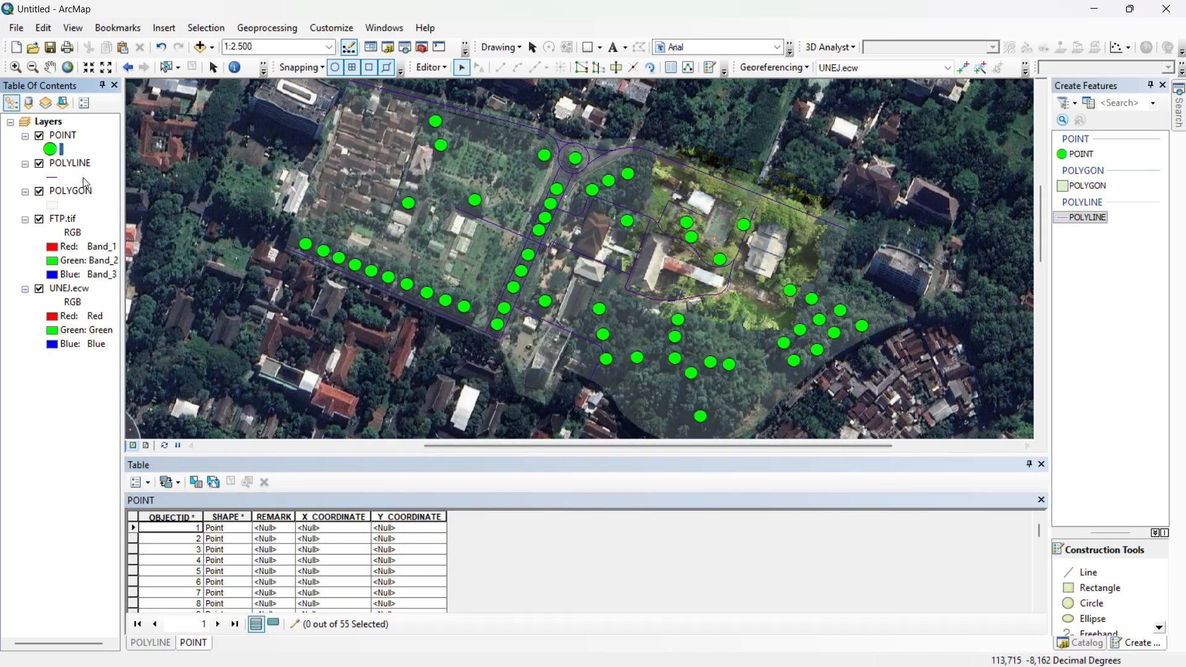
pyautogui.click(53, 150)
pyautogui.click(749, 310)
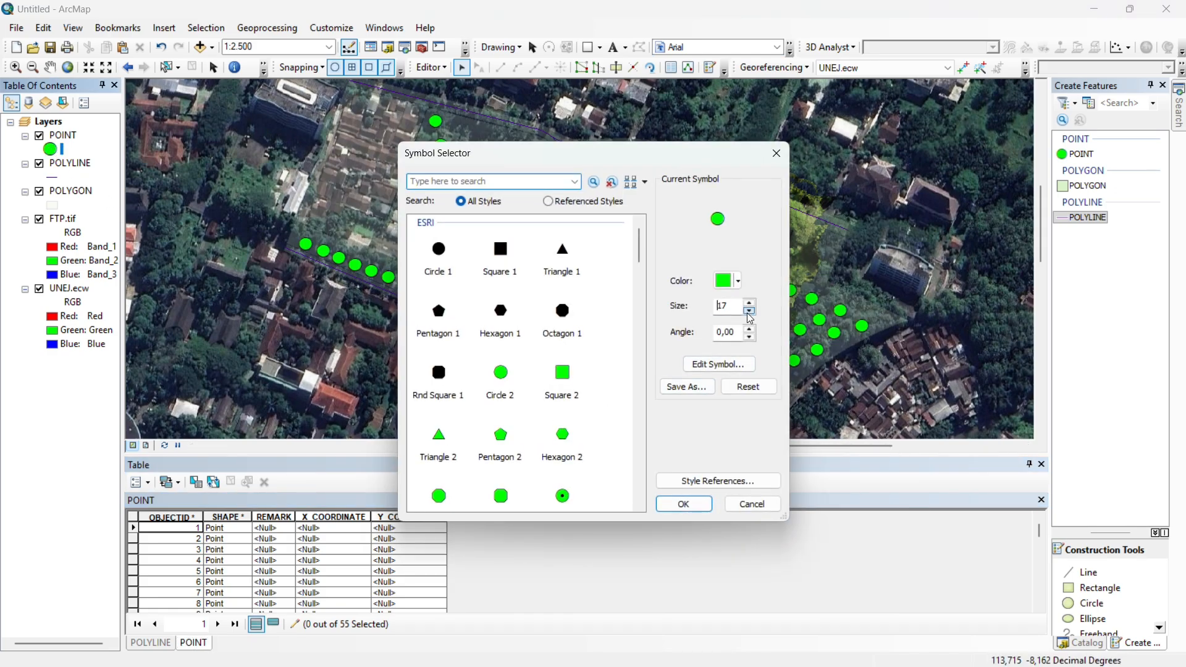
pyautogui.click(748, 312)
pyautogui.click(748, 312)
pyautogui.click(748, 312)
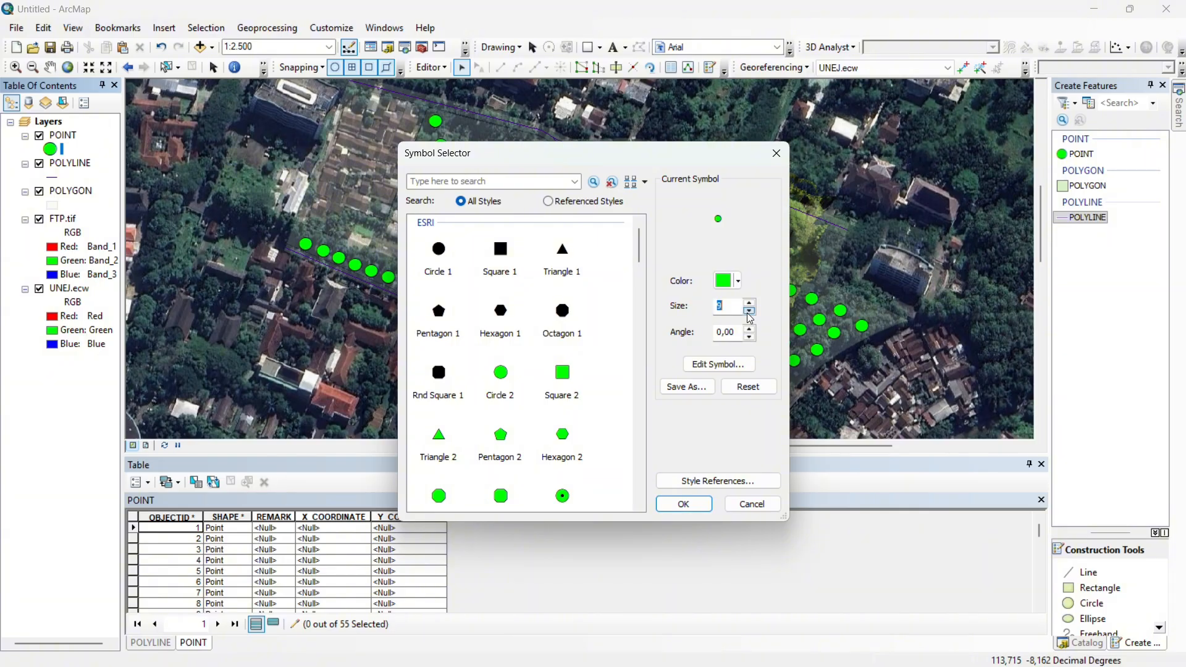
pyautogui.click(683, 504)
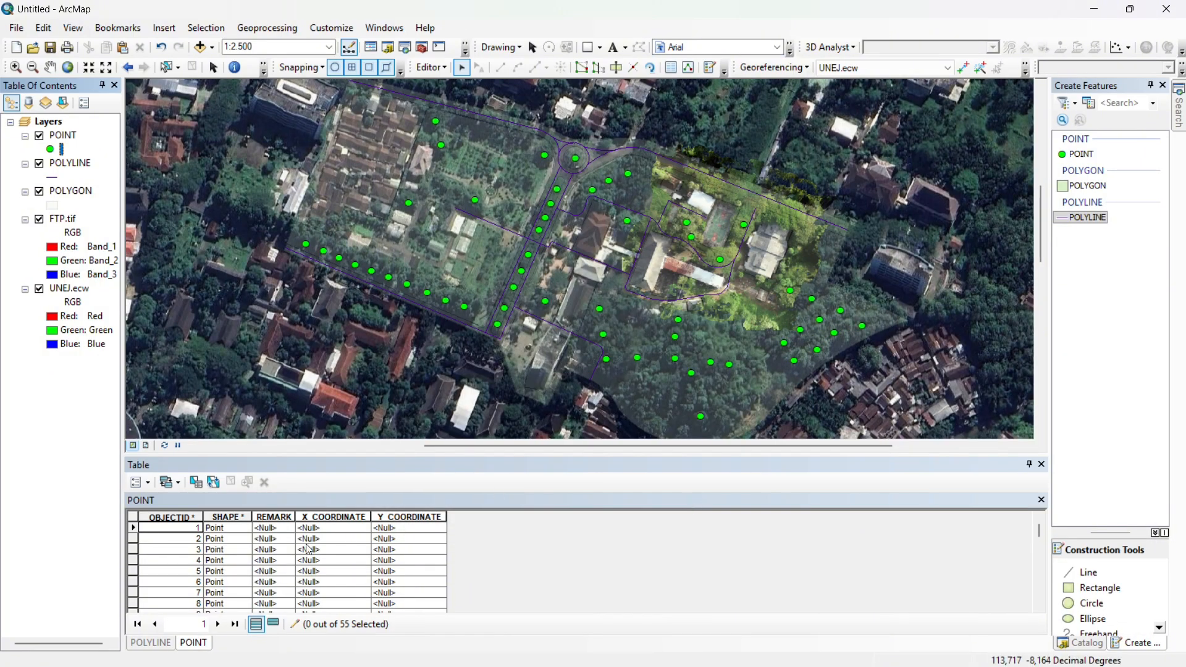
# - Fill the REMARK of all points with "Pepohonan" using the Field Calculator, and widen the REMARK column to fit the text
pyautogui.click(277, 517)
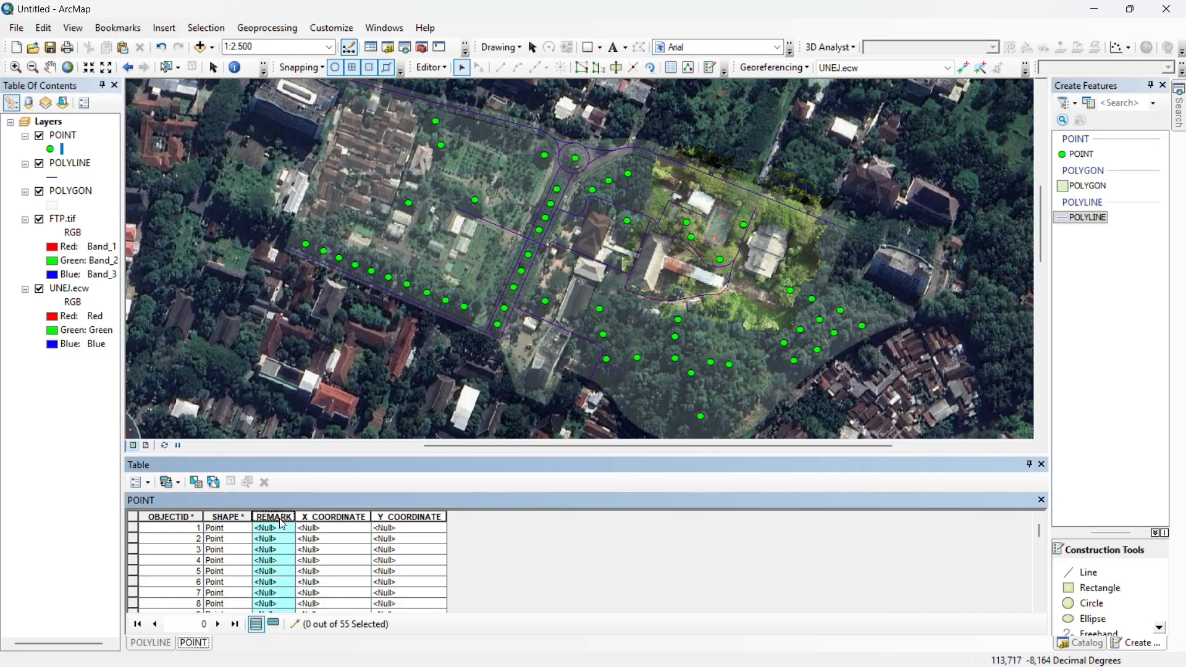
pyautogui.rightClick(279, 517)
pyautogui.click(339, 414)
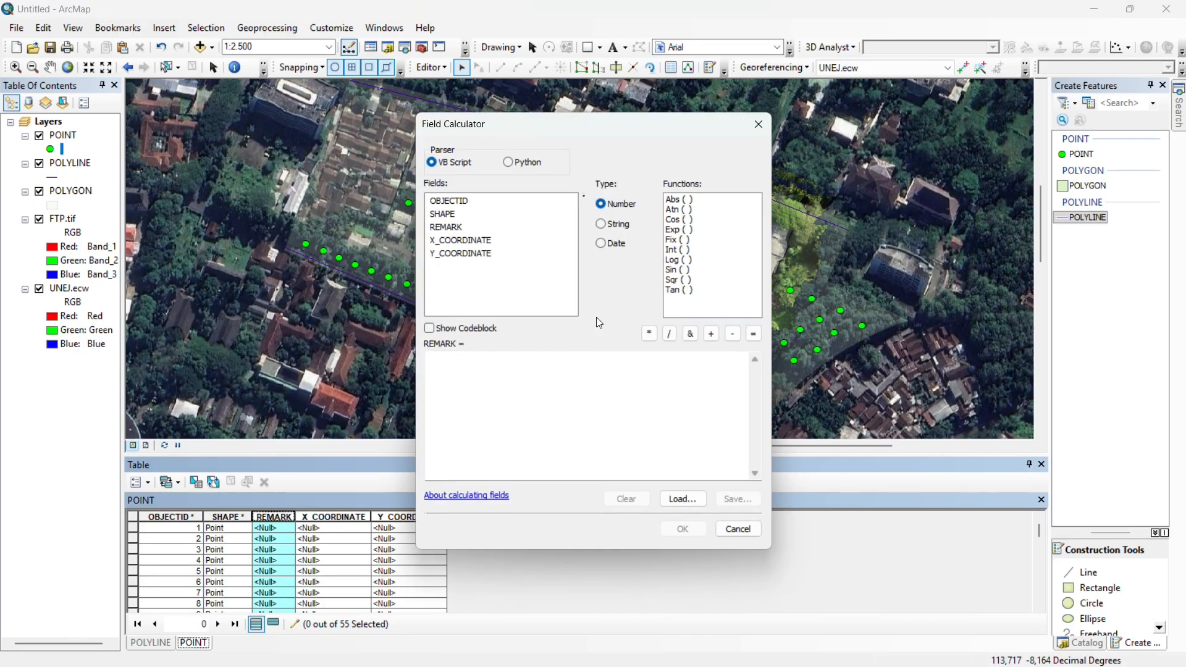
pyautogui.click(481, 387)
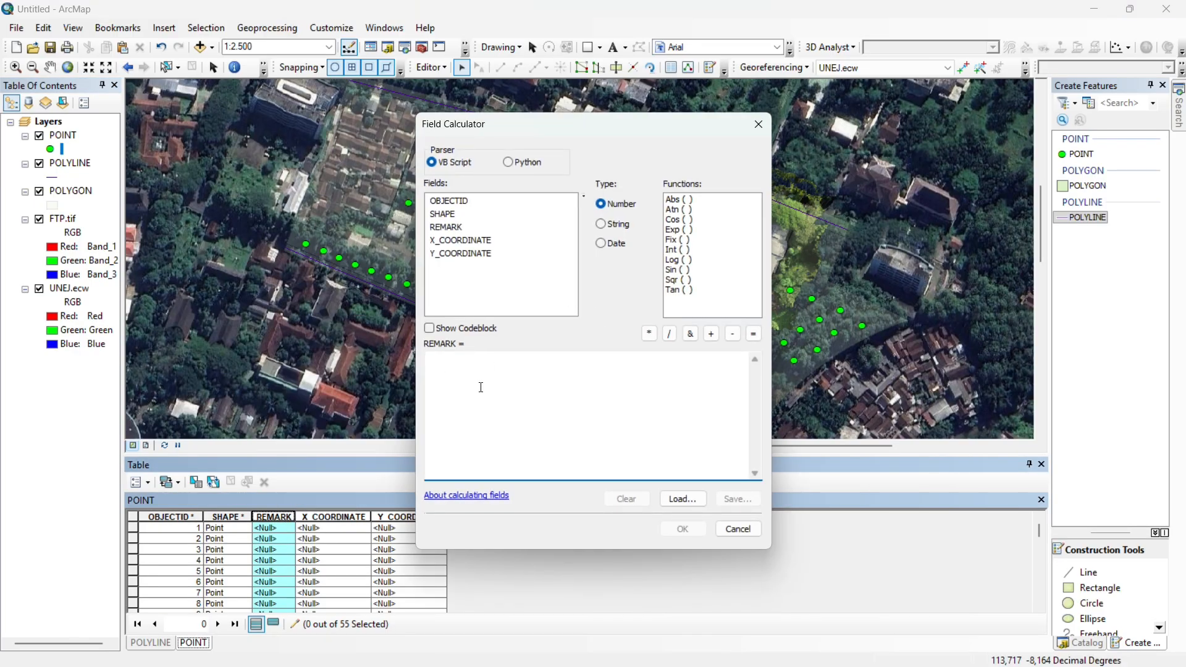
pyautogui.write('""')
pyautogui.press('Left')
pyautogui.write('Pepohonan')
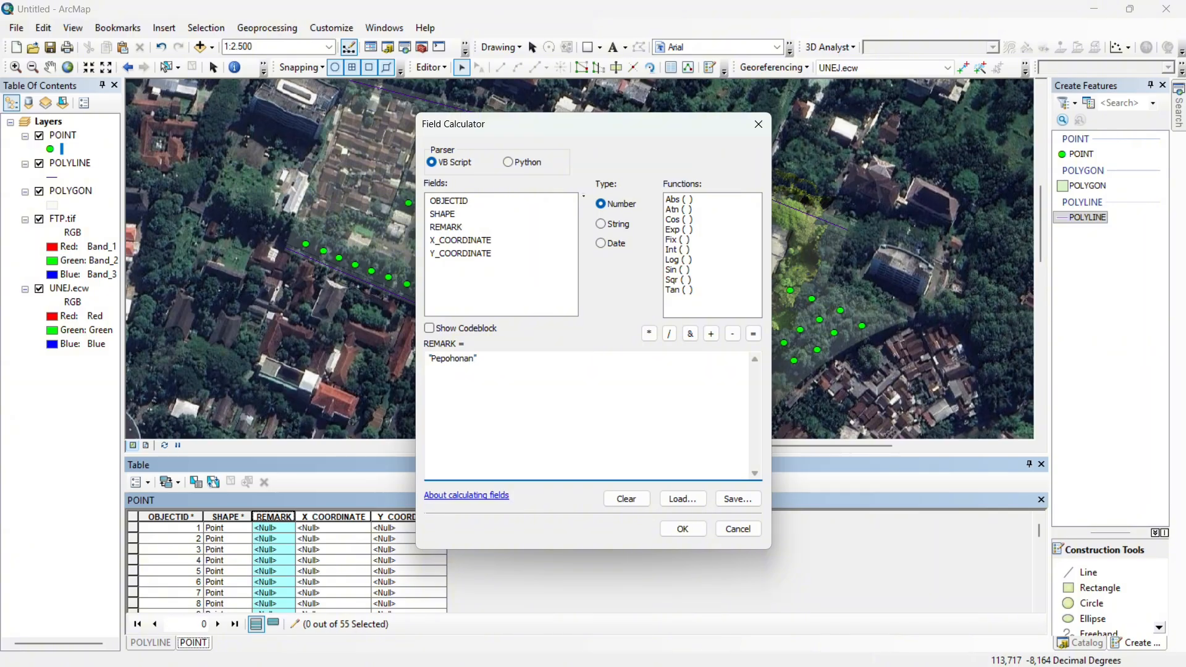
pyautogui.click(680, 528)
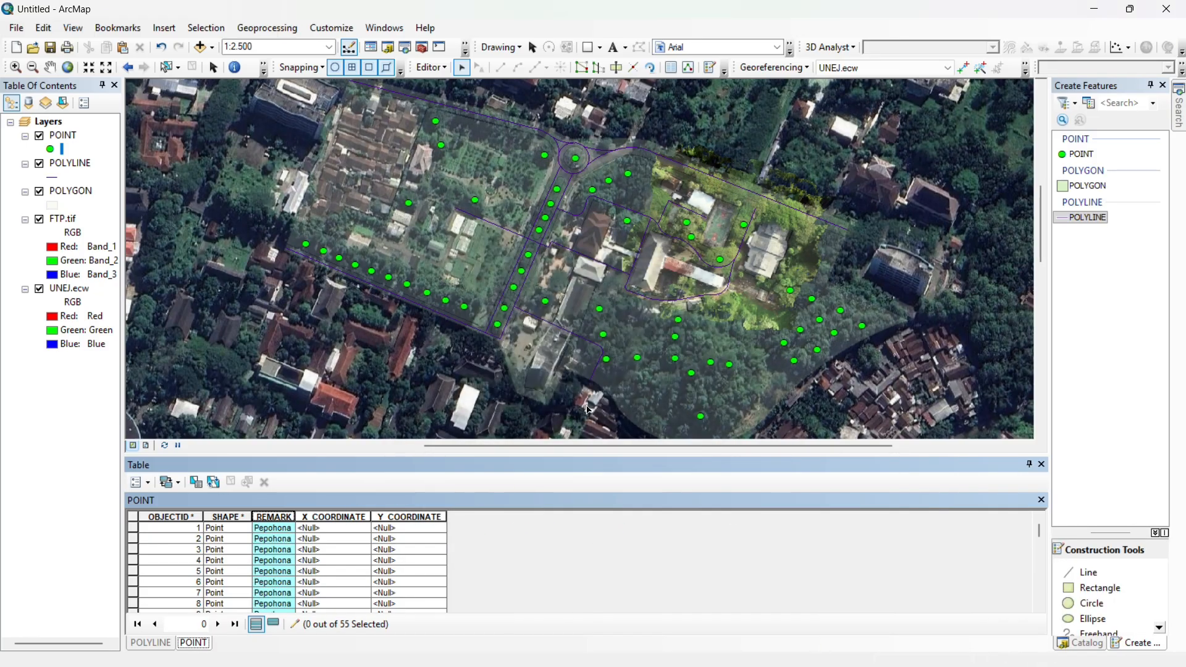
pyautogui.scroll(-5, 266, 540)
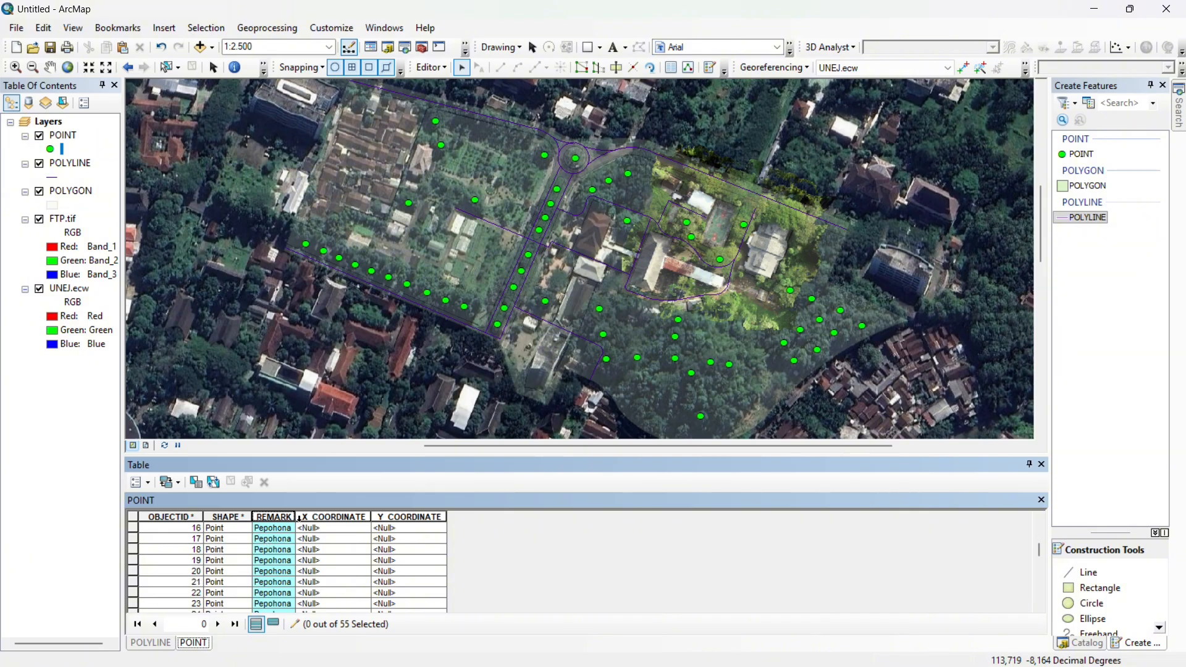
pyautogui.moveTo(296, 516); pyautogui.dragTo(364, 516)
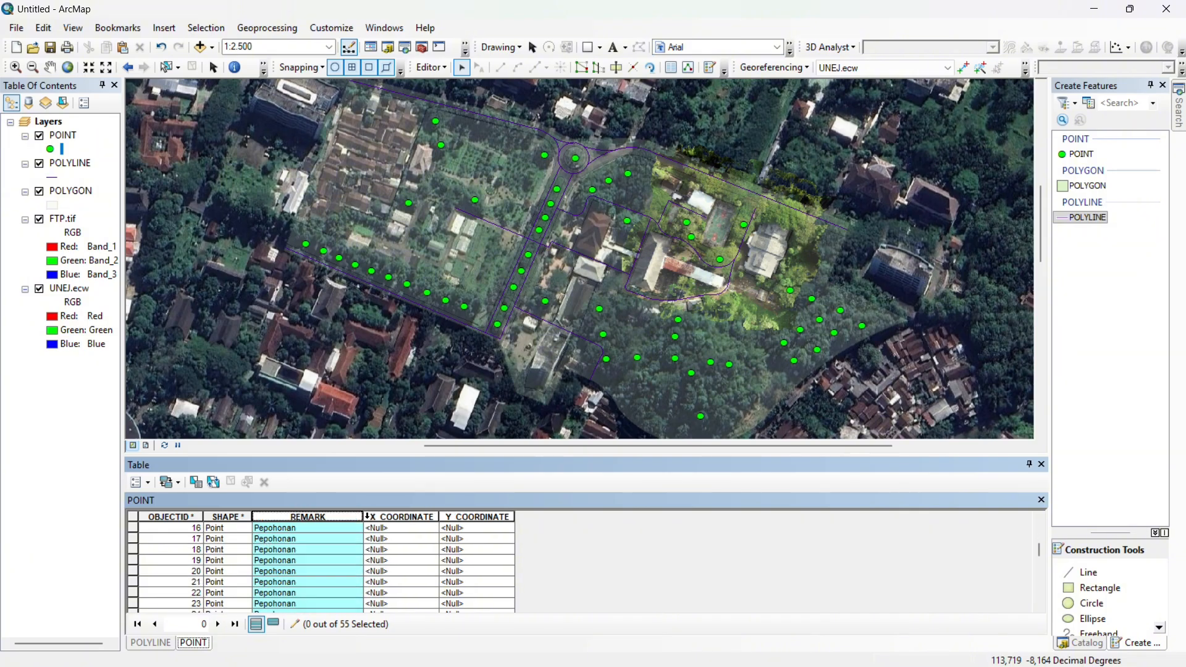
# - Calculate the points' X_COORDINATE field as X Coordinate of Point in Decimal Degrees, using the data source's coordinate system
pyautogui.click(398, 518)
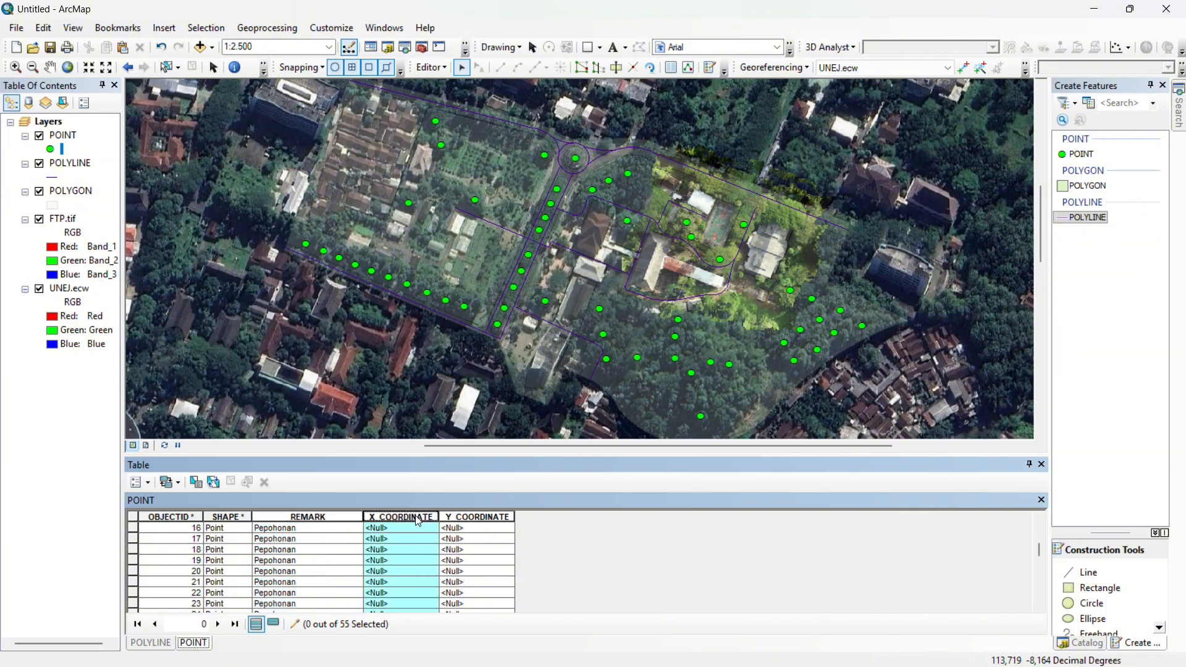
pyautogui.rightClick(419, 521)
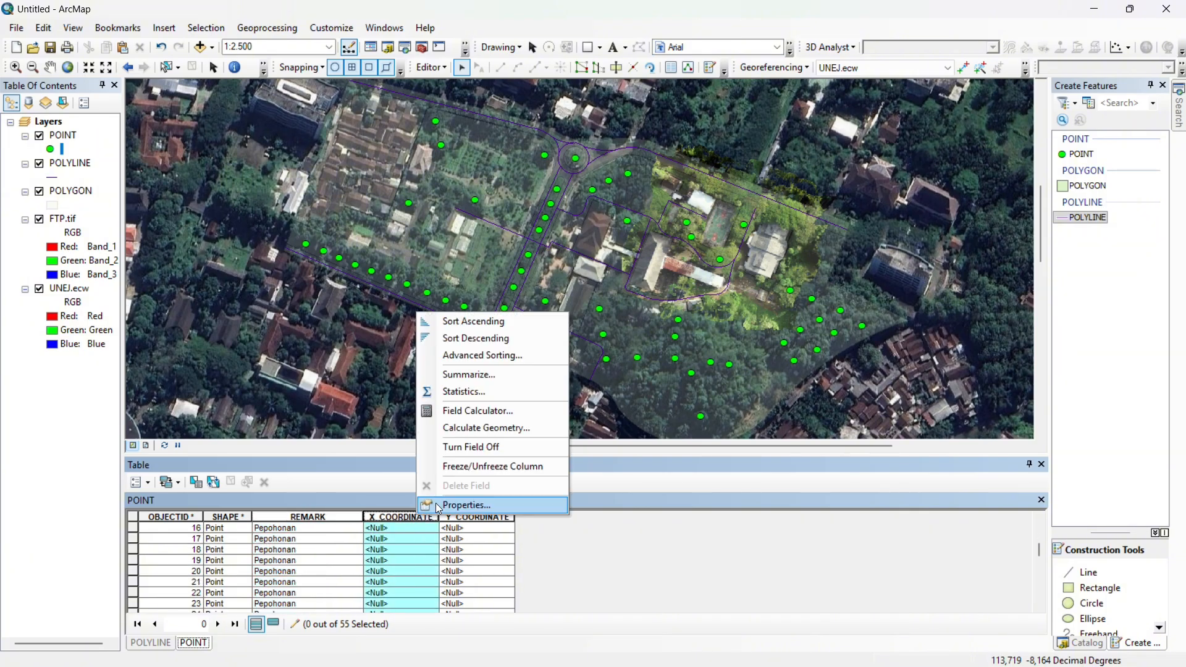
pyautogui.click(465, 427)
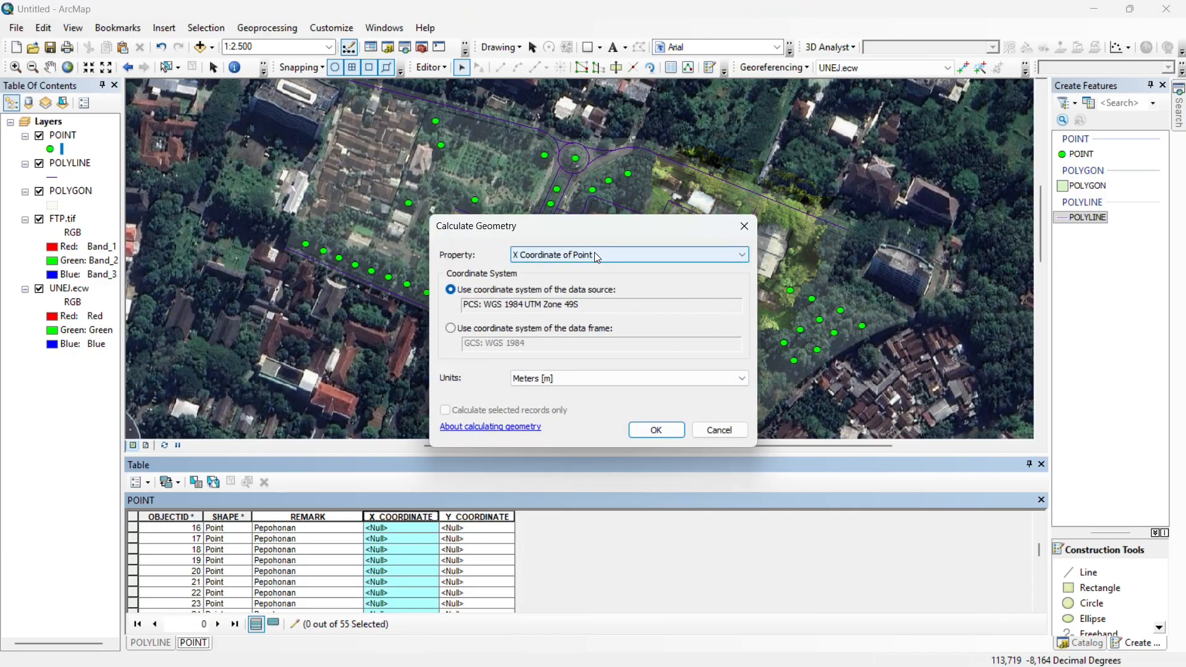
pyautogui.click(532, 262)
pyautogui.click(567, 276)
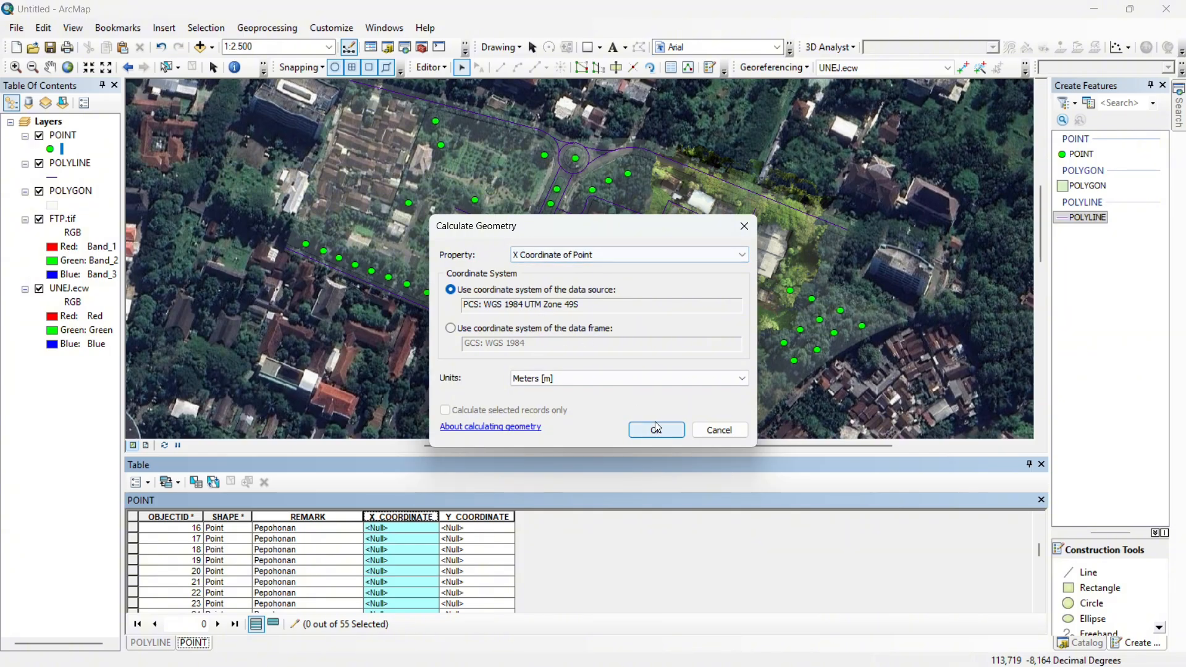
pyautogui.click(651, 380)
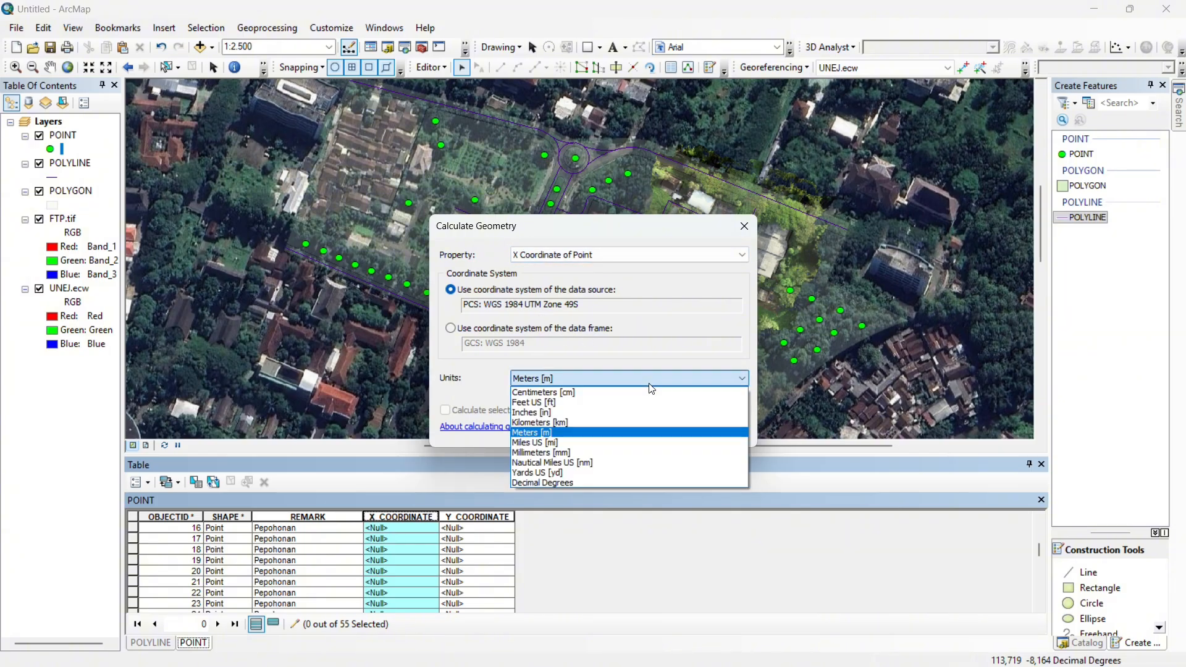
pyautogui.click(534, 432)
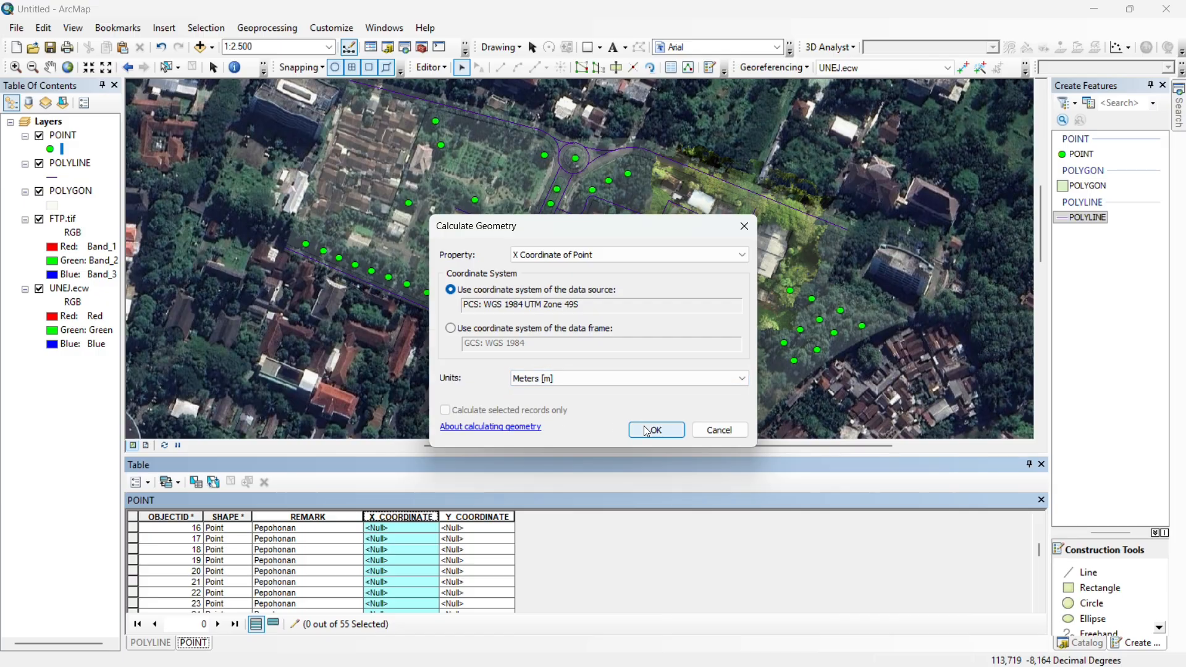
pyautogui.click(658, 379)
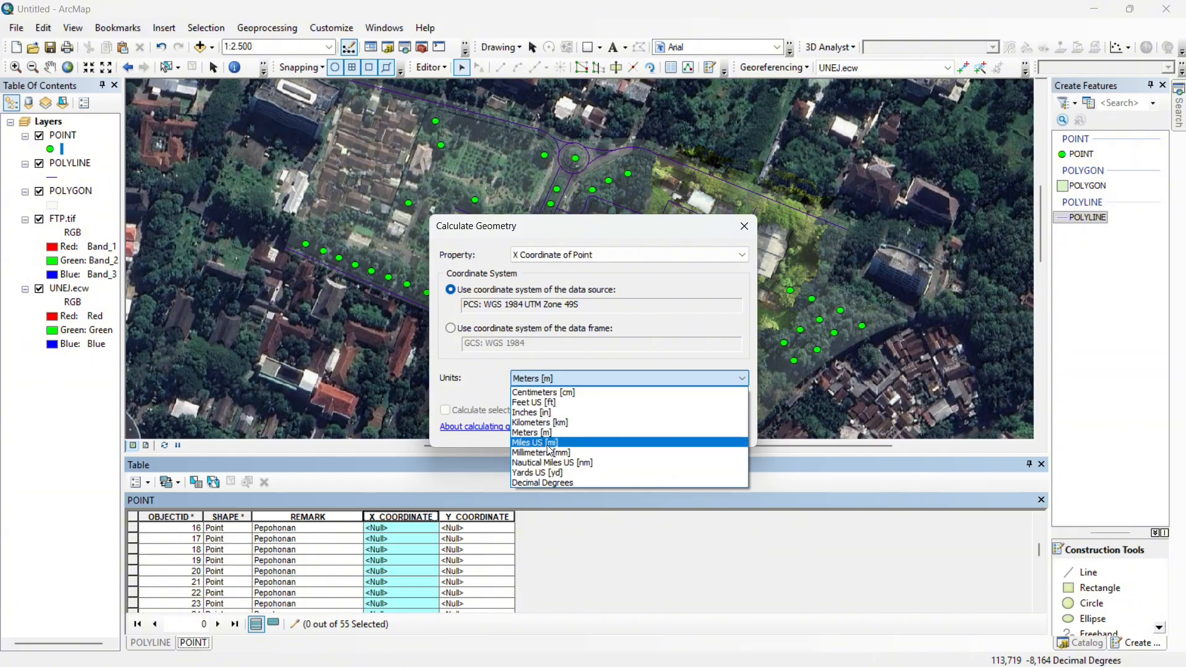
pyautogui.click(563, 483)
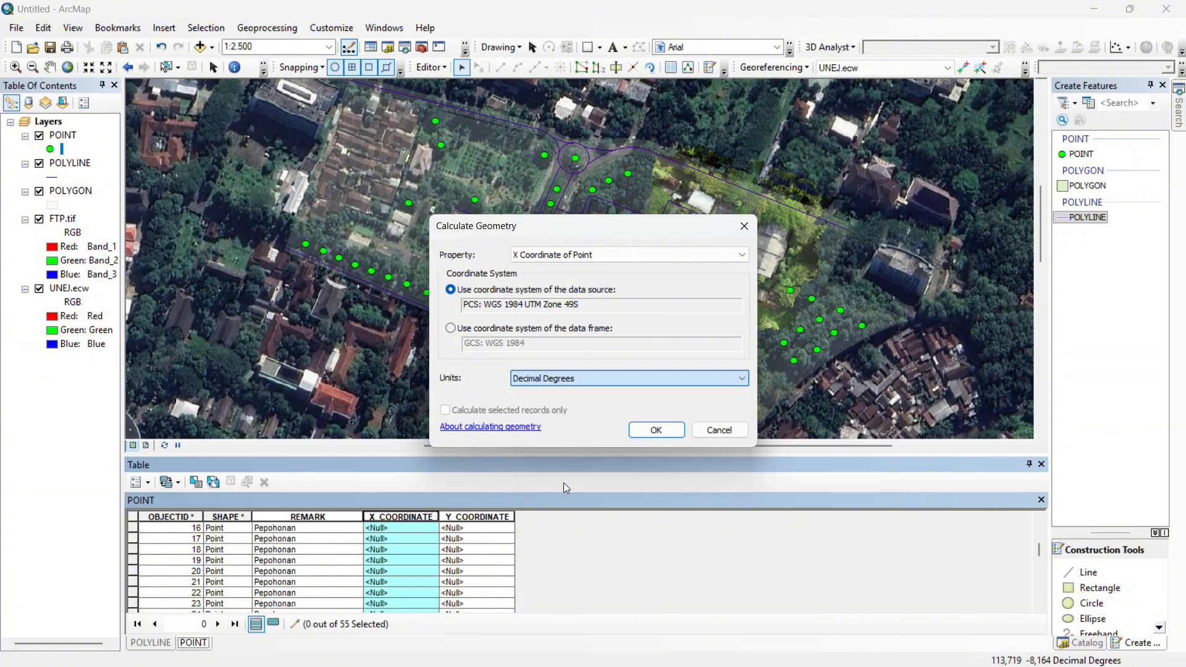
pyautogui.click(646, 433)
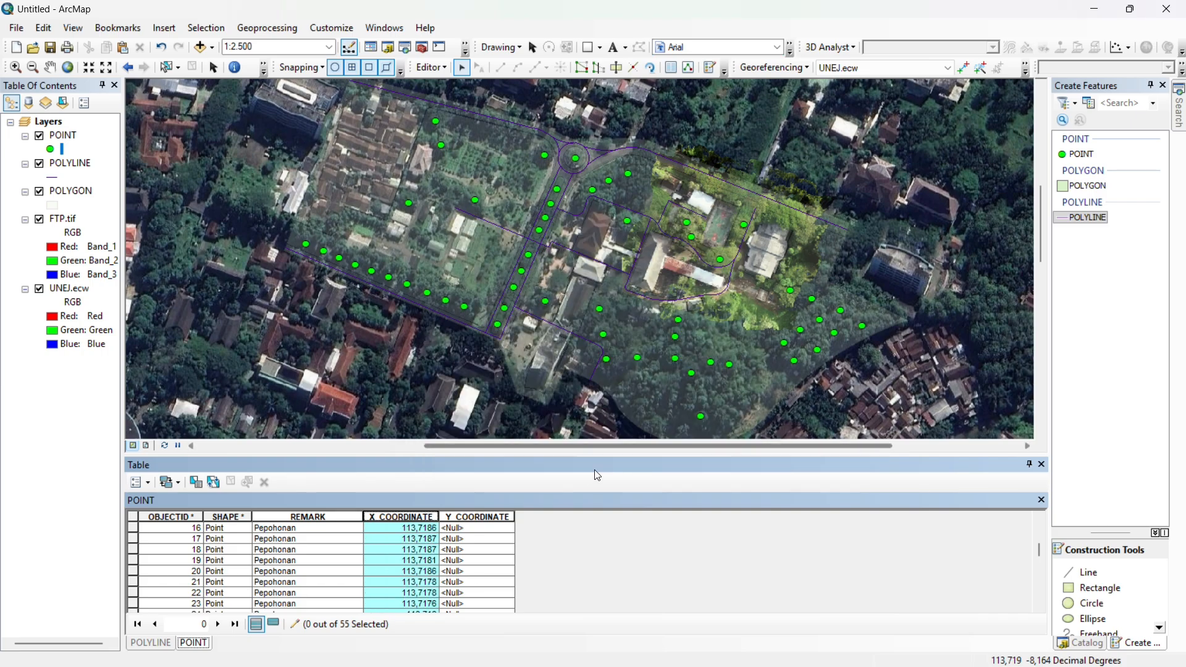
# - Calculate the points' Y_COORDINATE field as Y Coordinate of Point in Decimal Degrees, using the data source's coordinate system
pyautogui.click(492, 517)
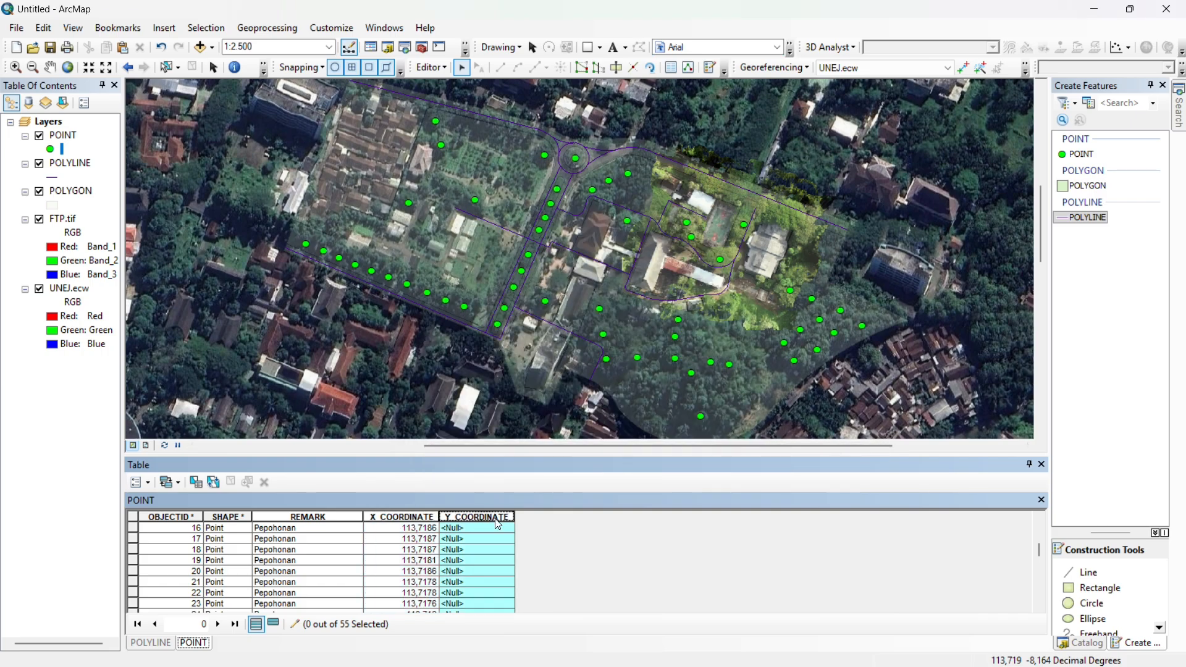
pyautogui.scroll(-8, 498, 525)
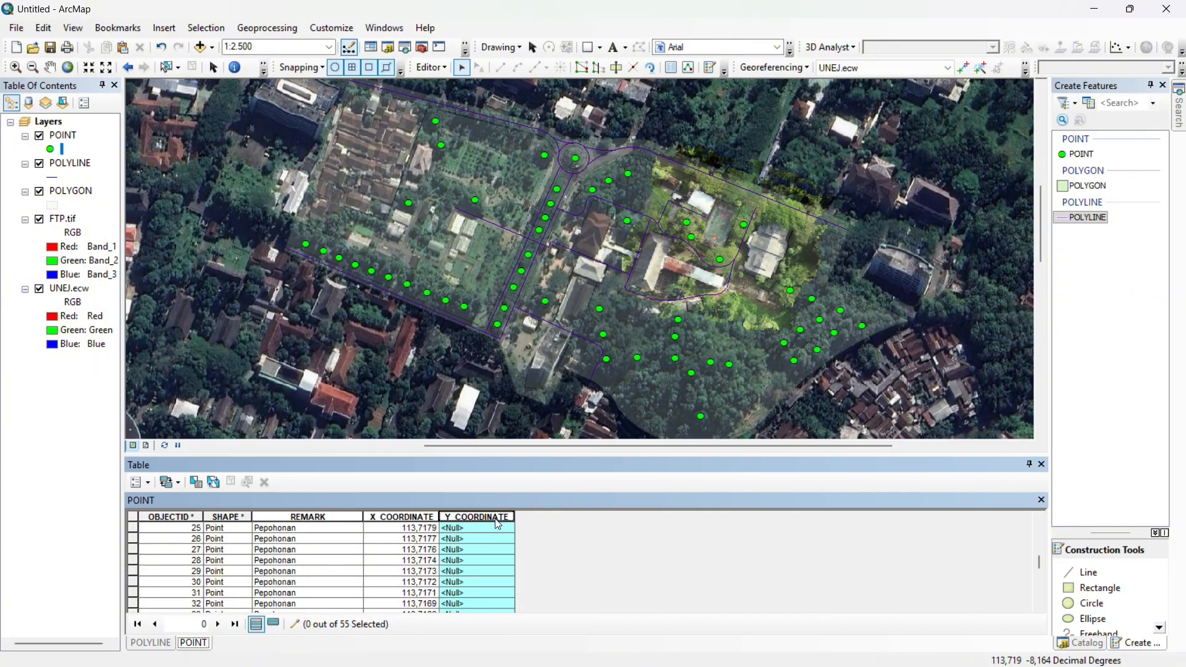
pyautogui.scroll(-3, 497, 525)
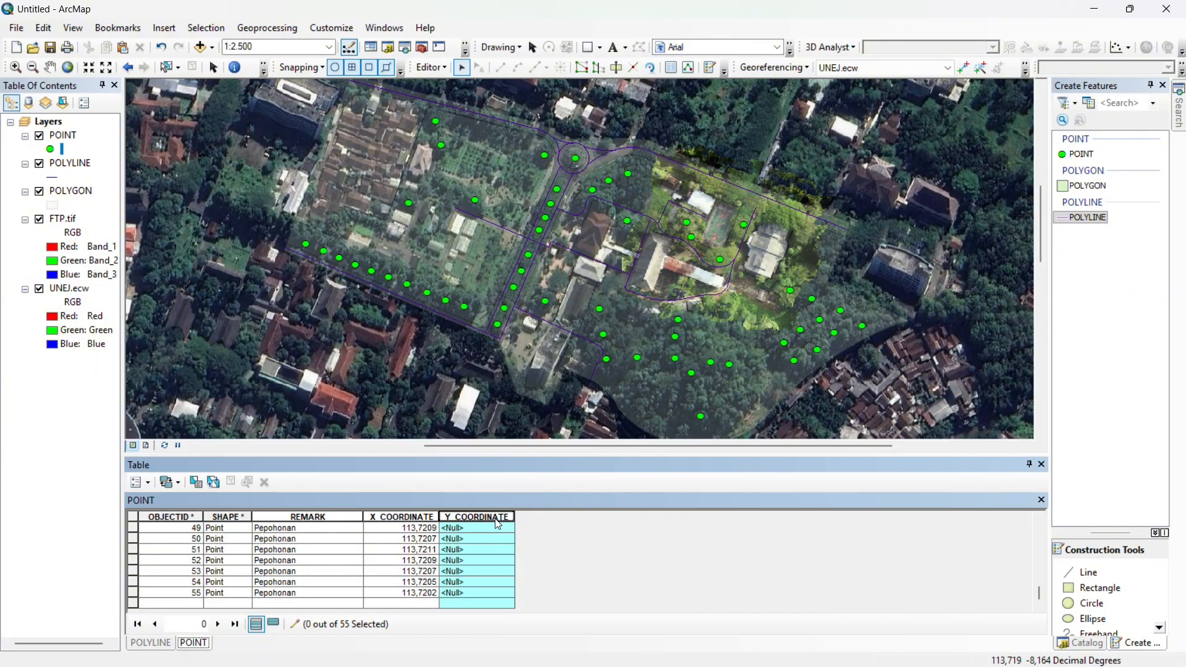
pyautogui.rightClick(498, 524)
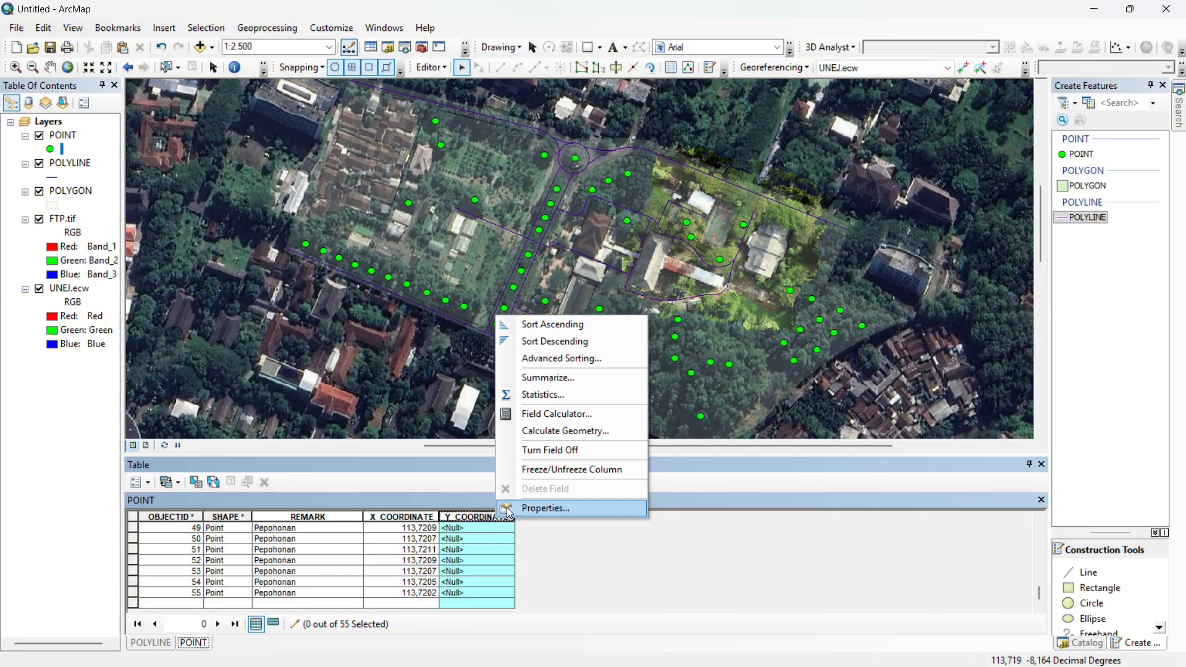
pyautogui.click(531, 433)
pyautogui.click(584, 378)
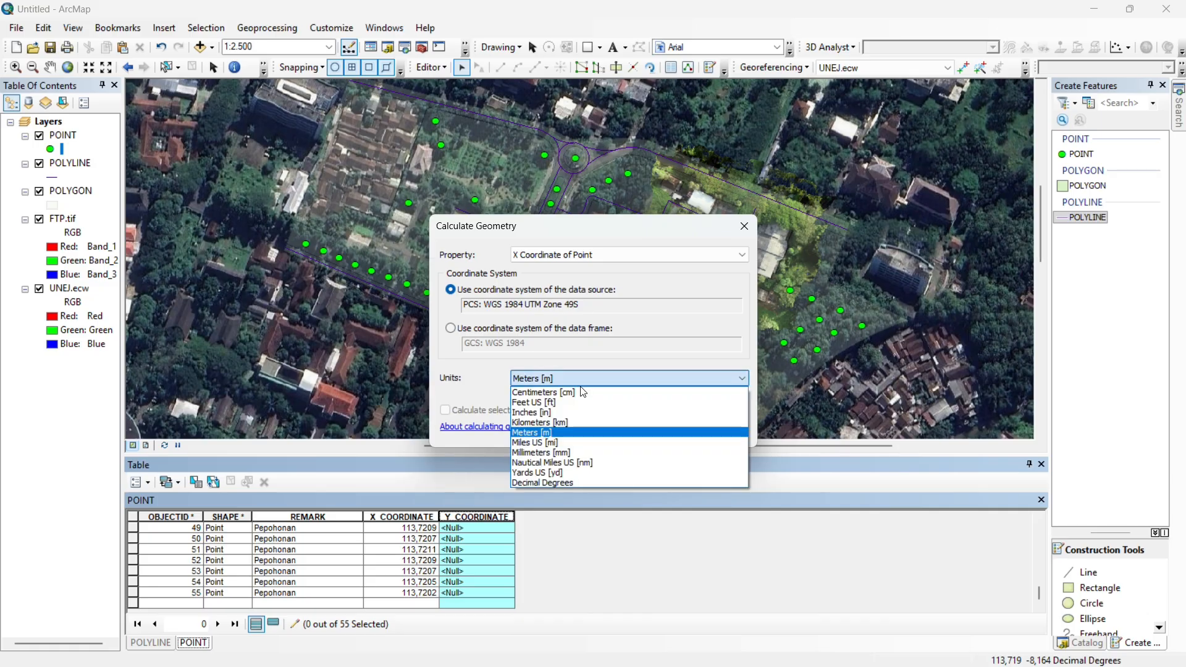
pyautogui.click(555, 483)
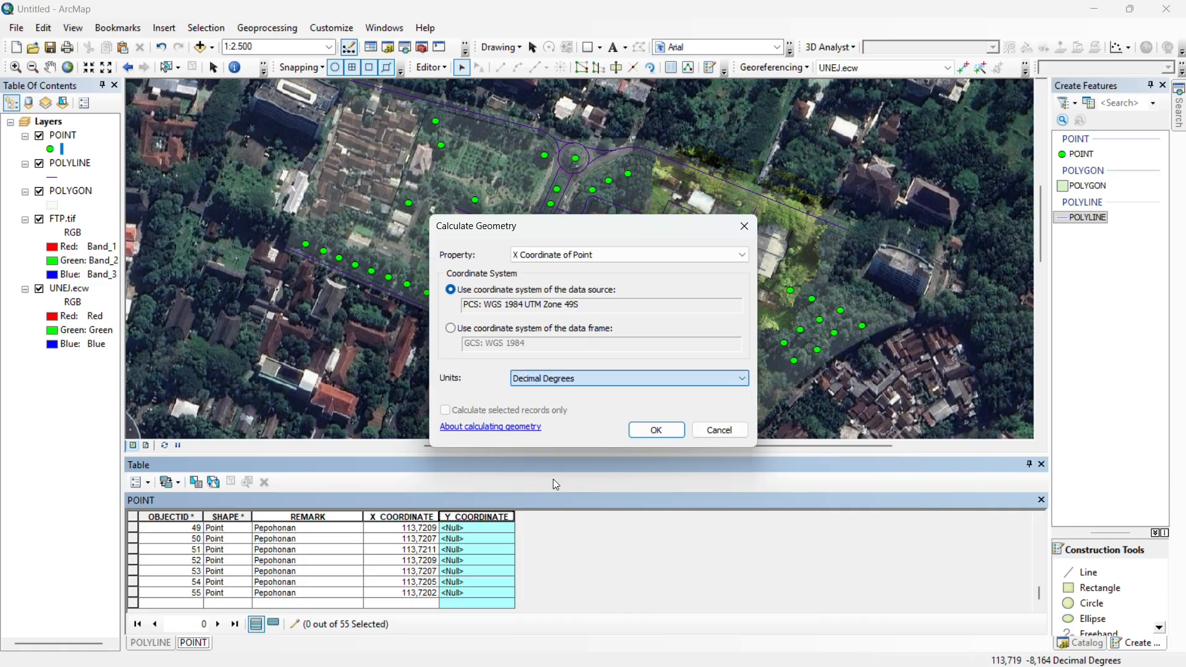
pyautogui.click(573, 256)
pyautogui.click(553, 279)
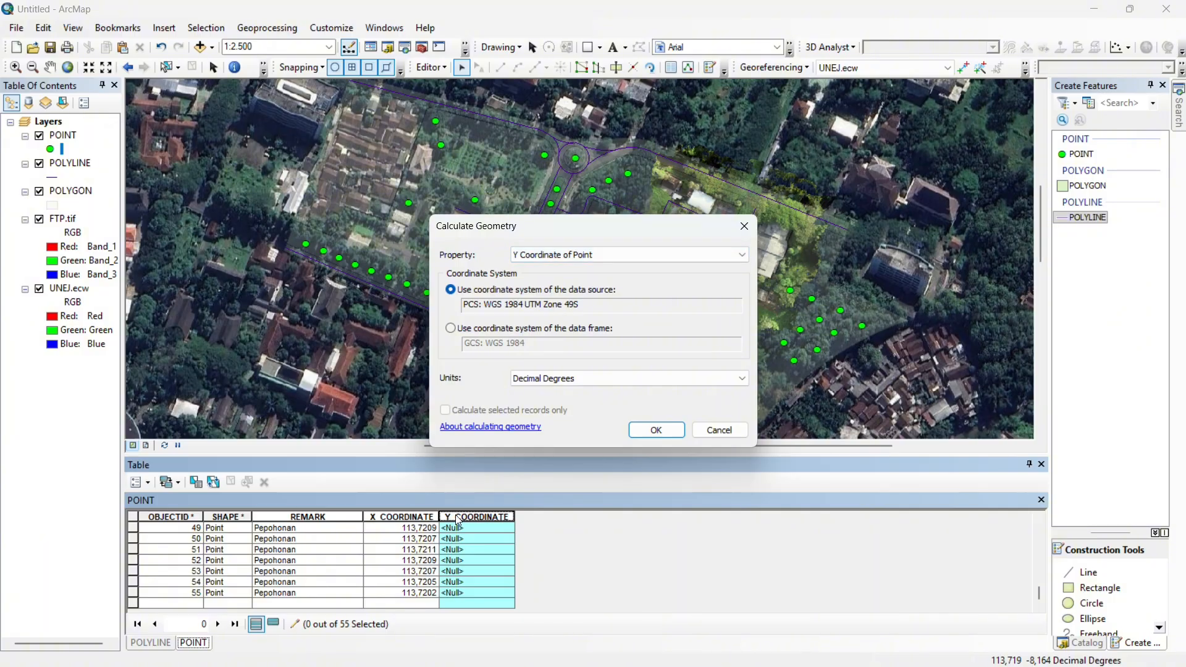
pyautogui.click(655, 430)
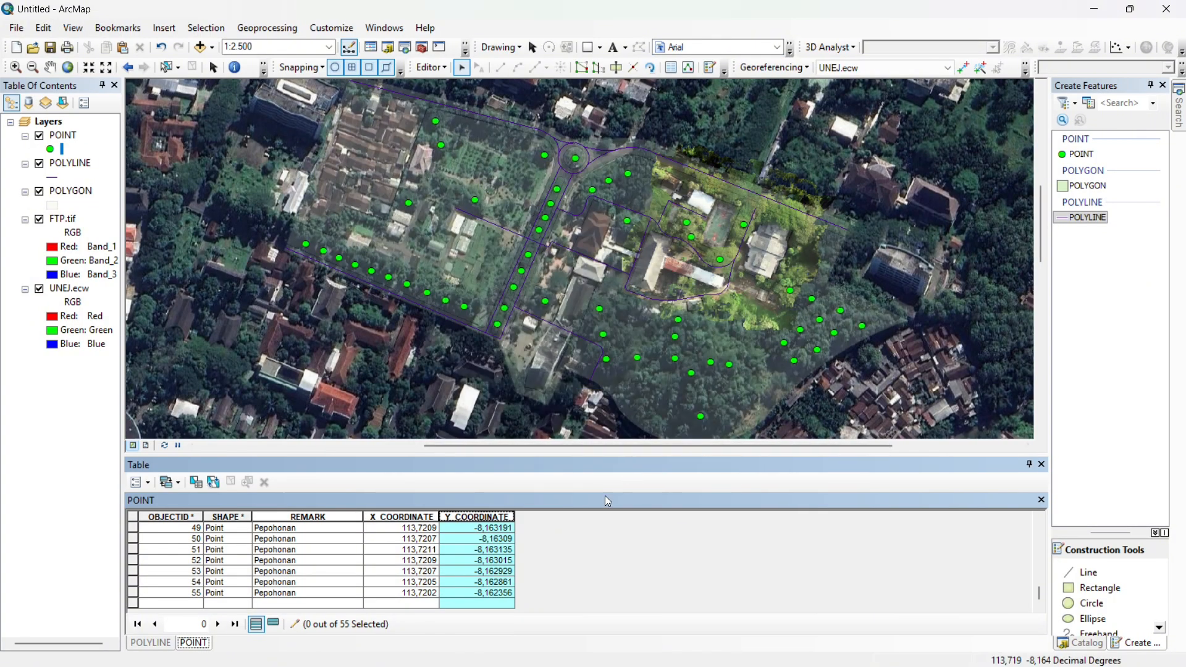
pyautogui.moveTo(619, 336); pyautogui.dragTo(622, 416)
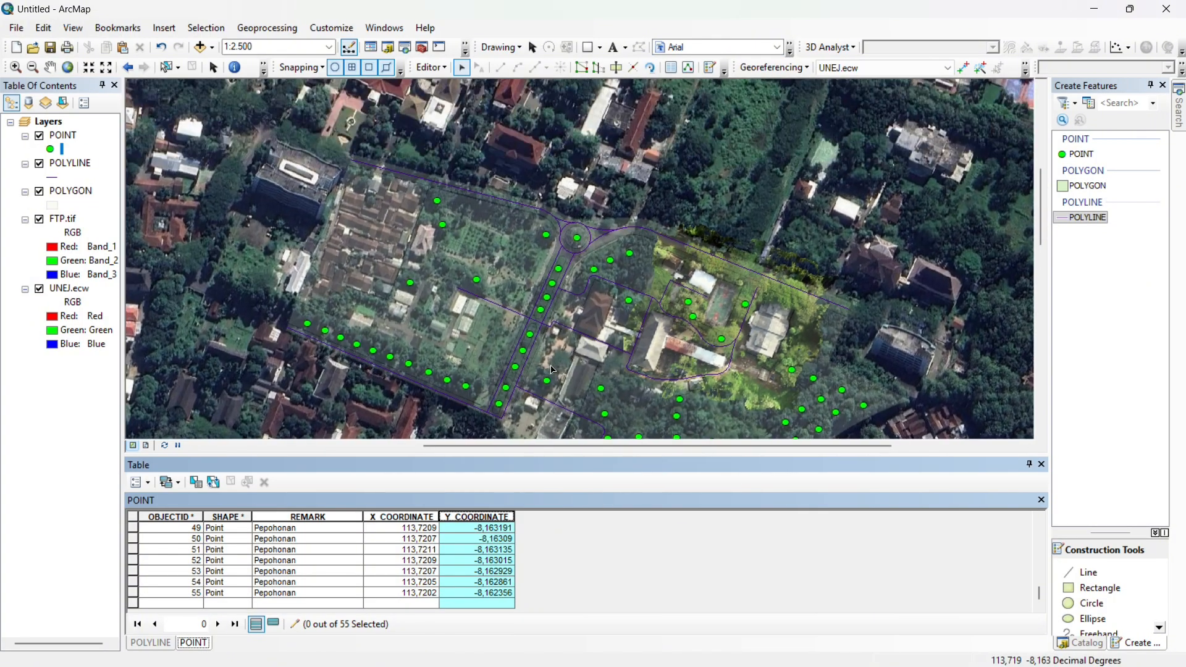
# - View the full extent of the digitized campus on the map and close the attribute table
pyautogui.scroll(1, 542, 327)
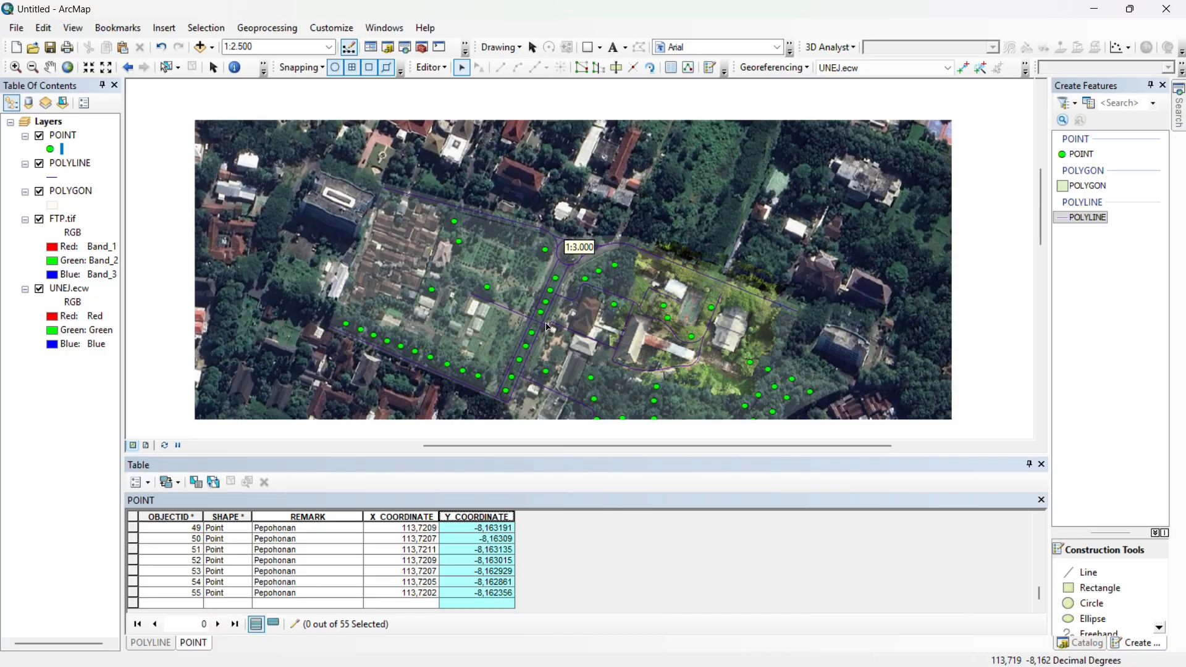
pyautogui.moveTo(579, 325); pyautogui.dragTo(598, 254)
pyautogui.moveTo(636, 294); pyautogui.dragTo(599, 295)
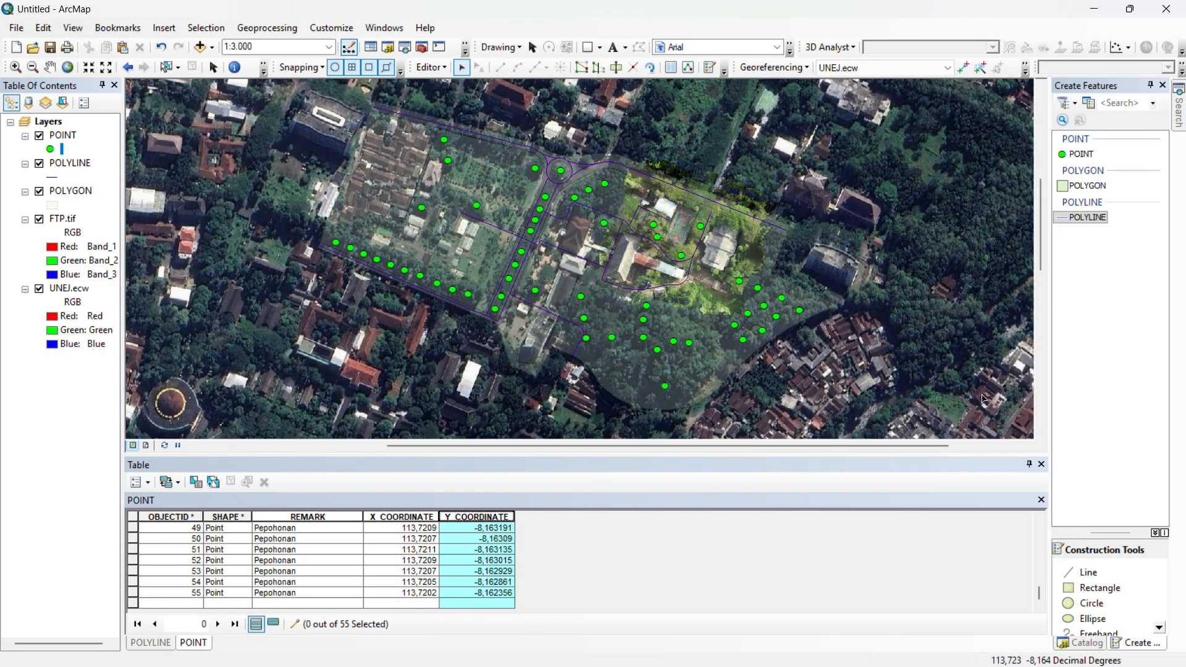
pyautogui.click(1041, 464)
pyautogui.scroll(1, 585, 305)
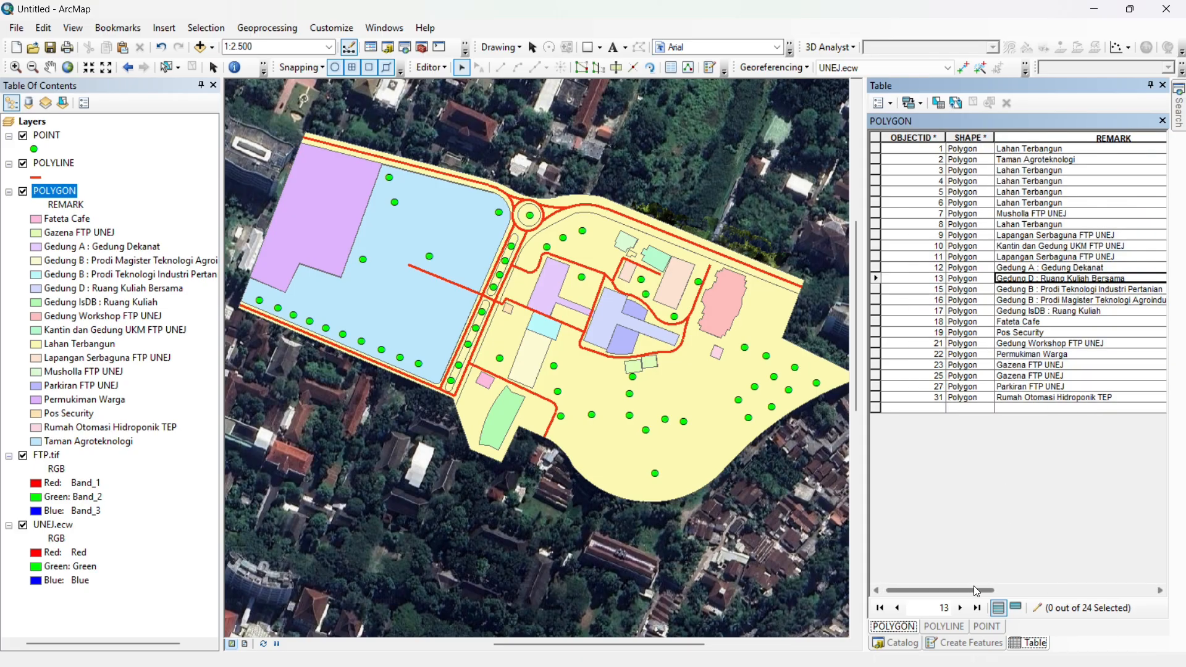
# - Review the POLYGON, POLYLINE and POINT attribute tables, narrowing the POLYGON table's REMARK column to show the shape length beside it
pyautogui.moveTo(973, 587); pyautogui.dragTo(1133, 578)
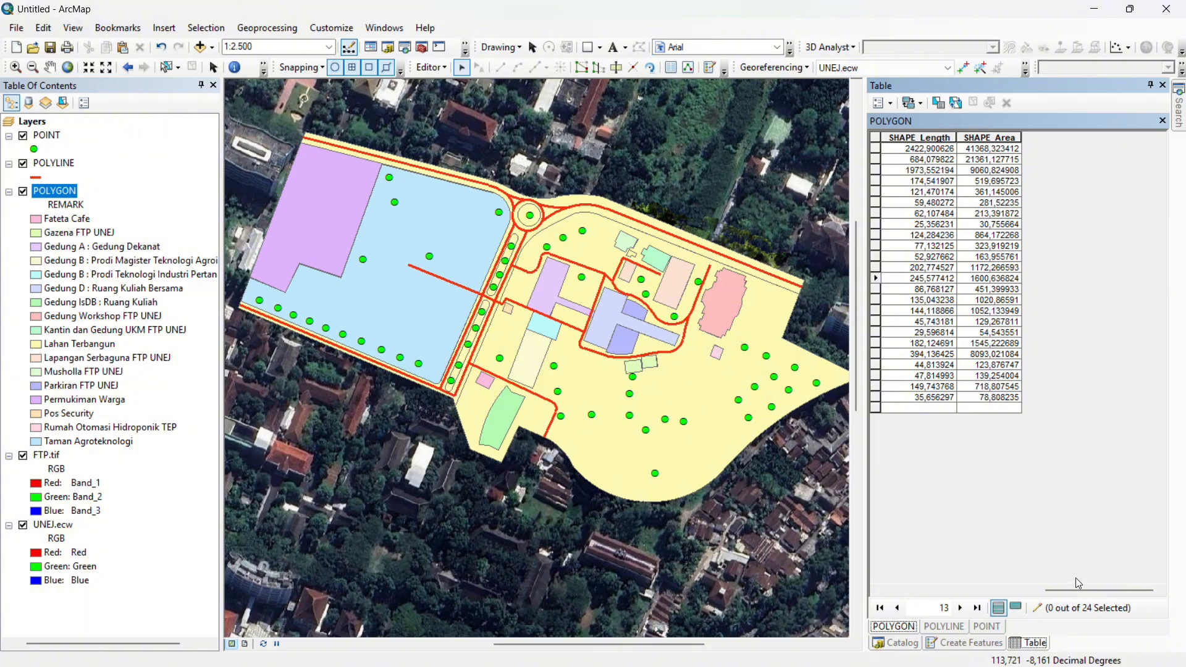
pyautogui.moveTo(1059, 591); pyautogui.dragTo(1026, 591)
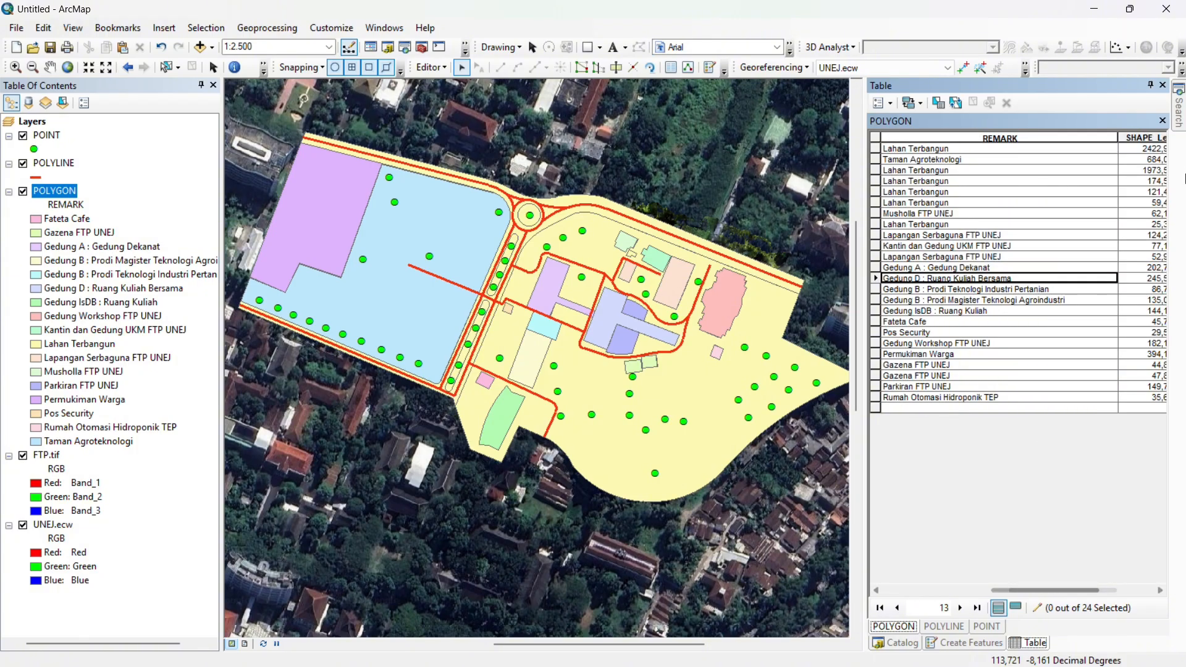
pyautogui.moveTo(1116, 139); pyautogui.dragTo(1078, 138)
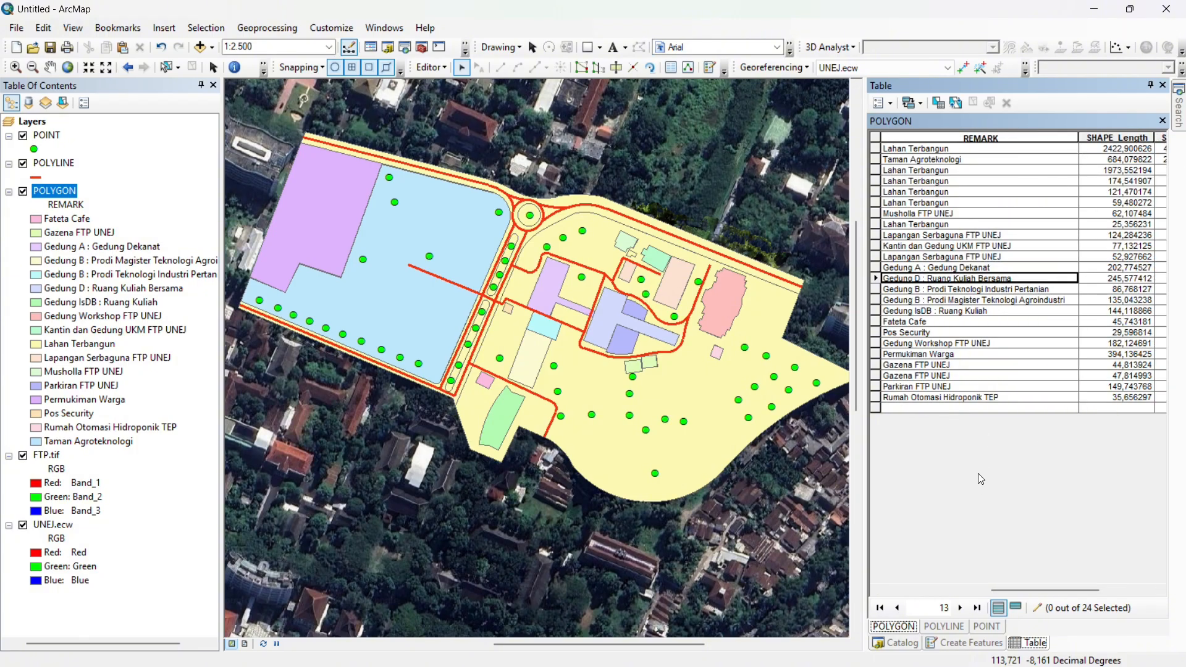
pyautogui.click(959, 386)
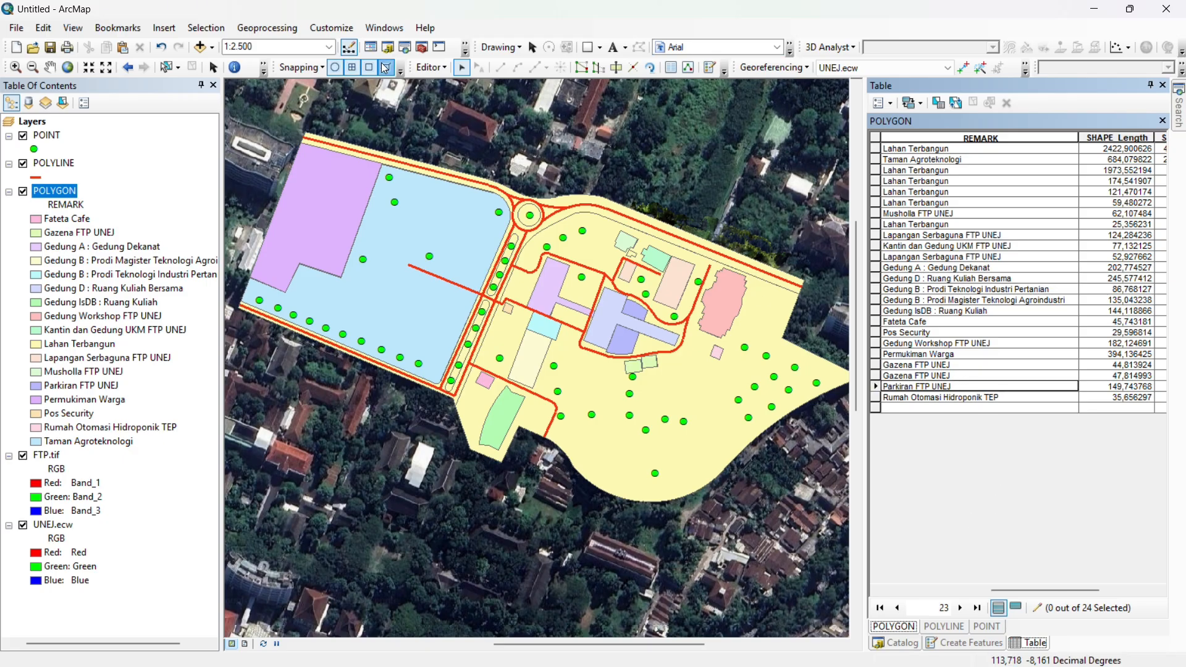
pyautogui.click(944, 626)
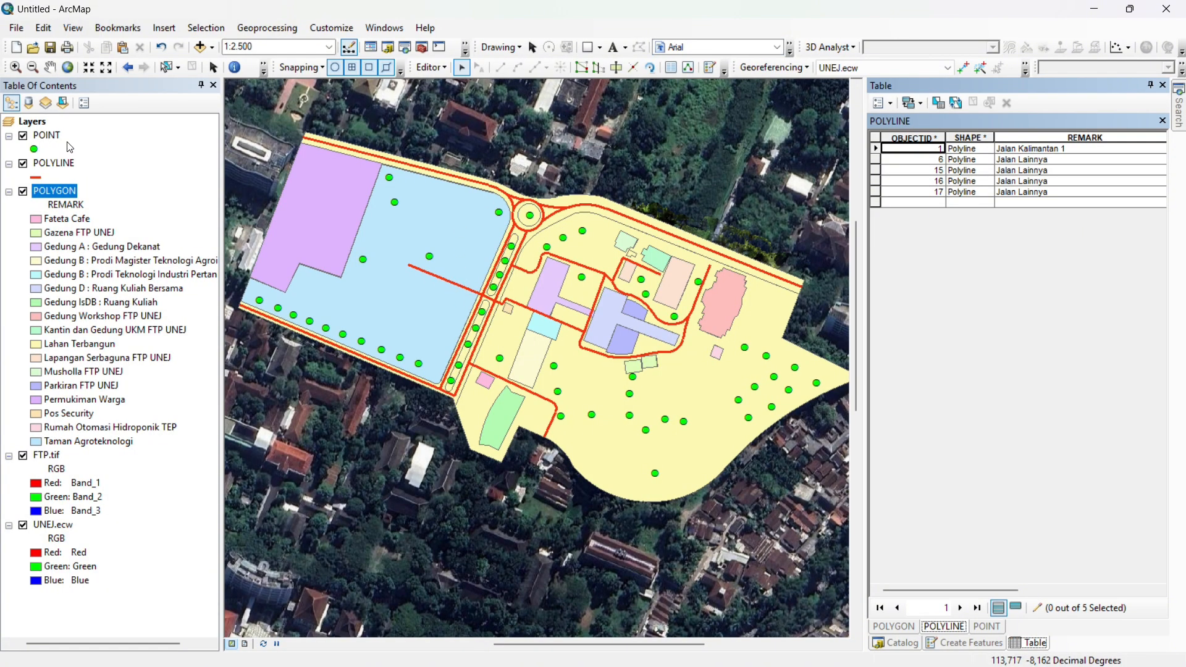
pyautogui.click(988, 626)
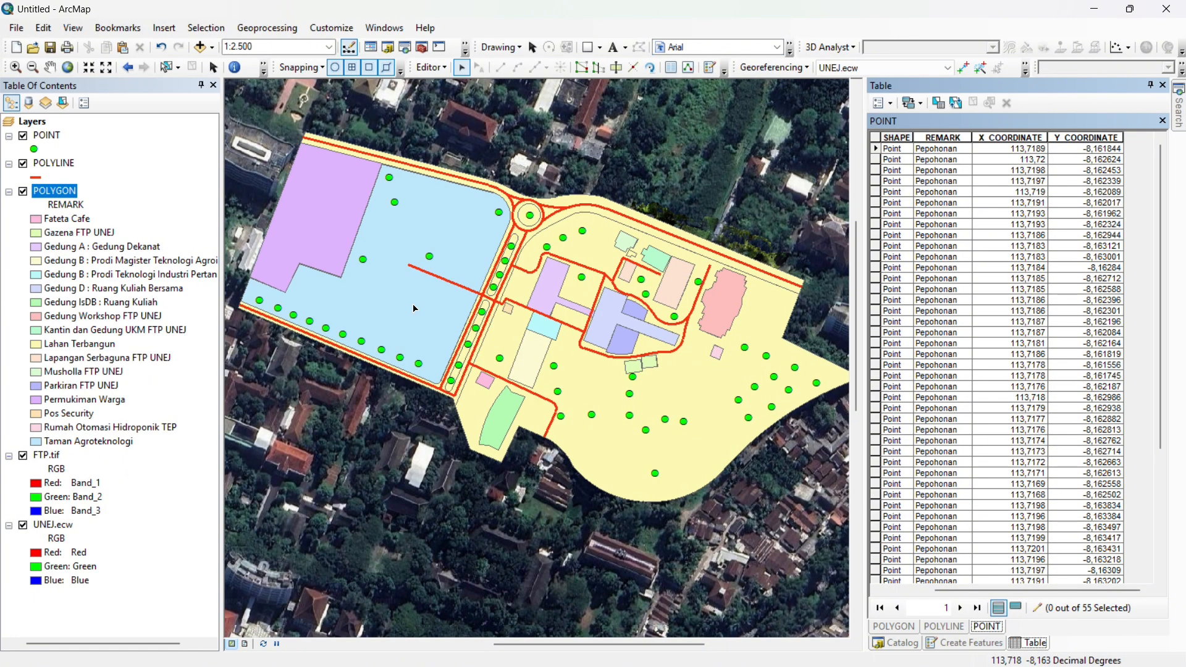
pyautogui.click(627, 314)
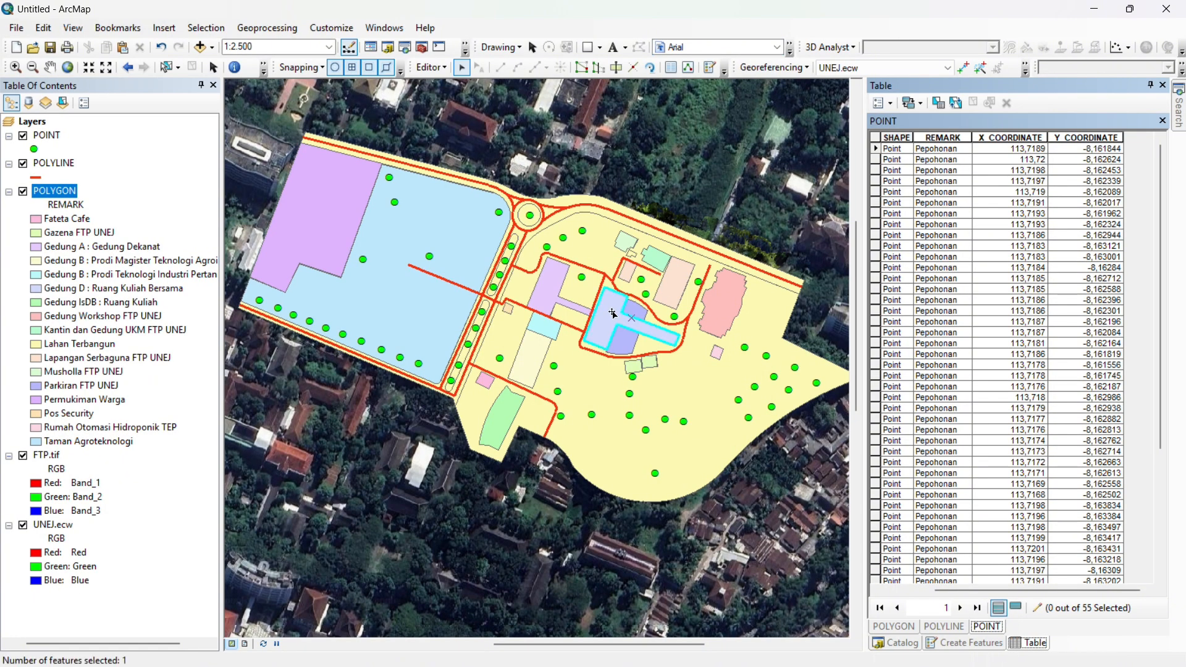
pyautogui.click(52, 248)
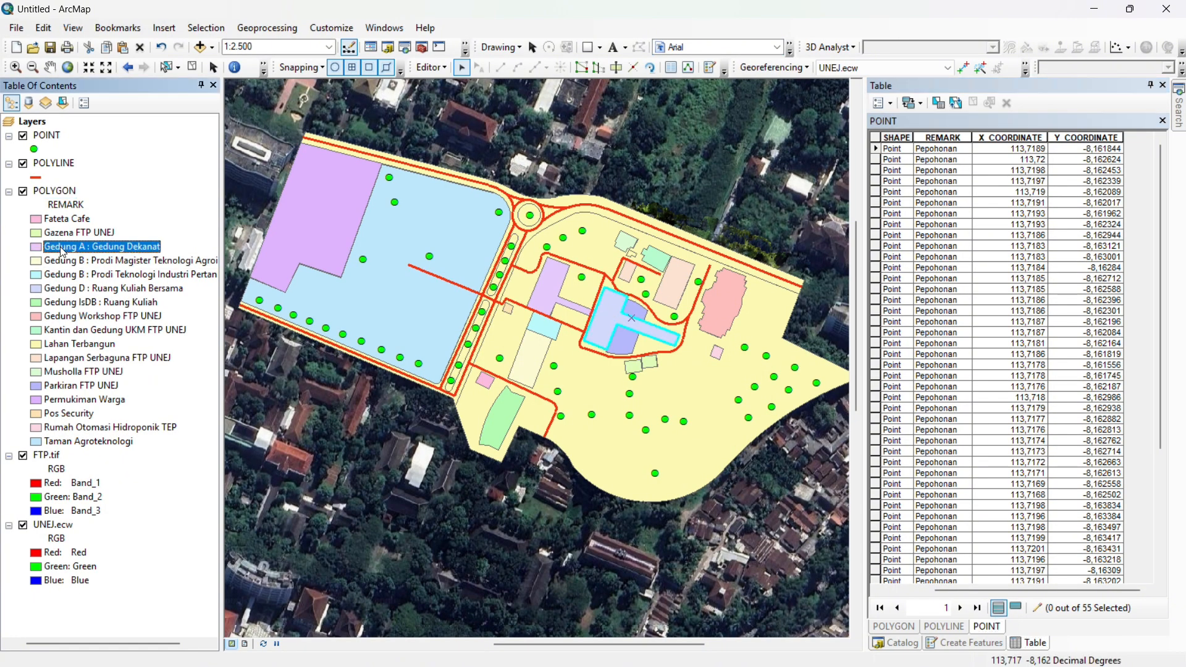
pyautogui.click(177, 204)
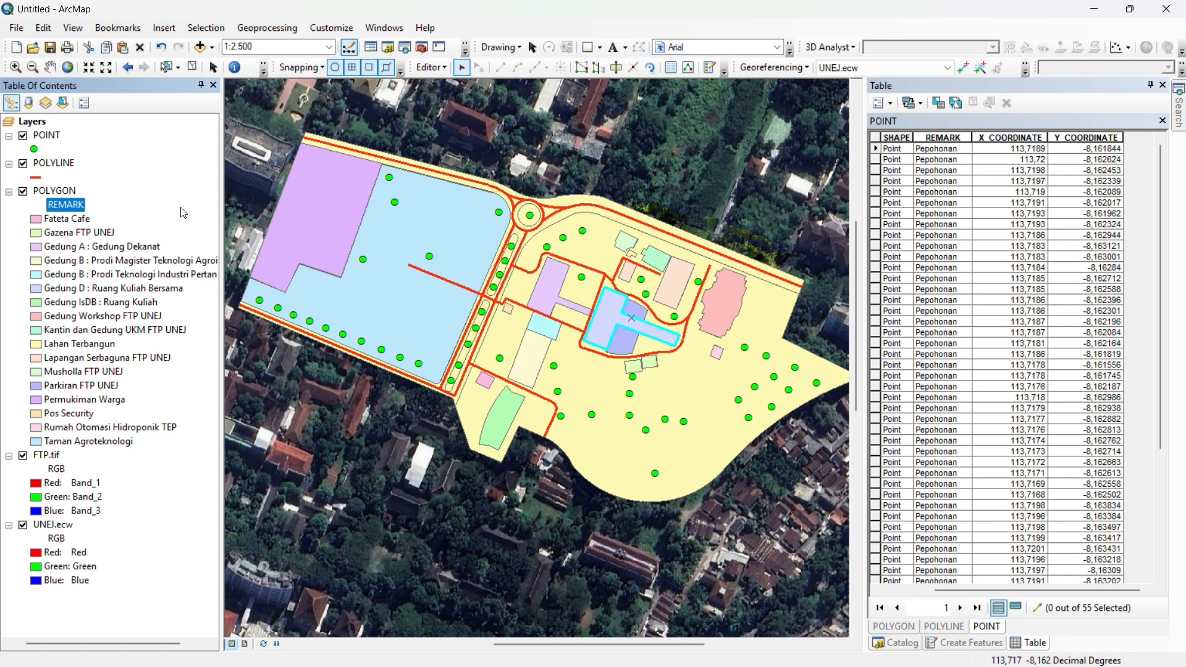
pyautogui.click(744, 132)
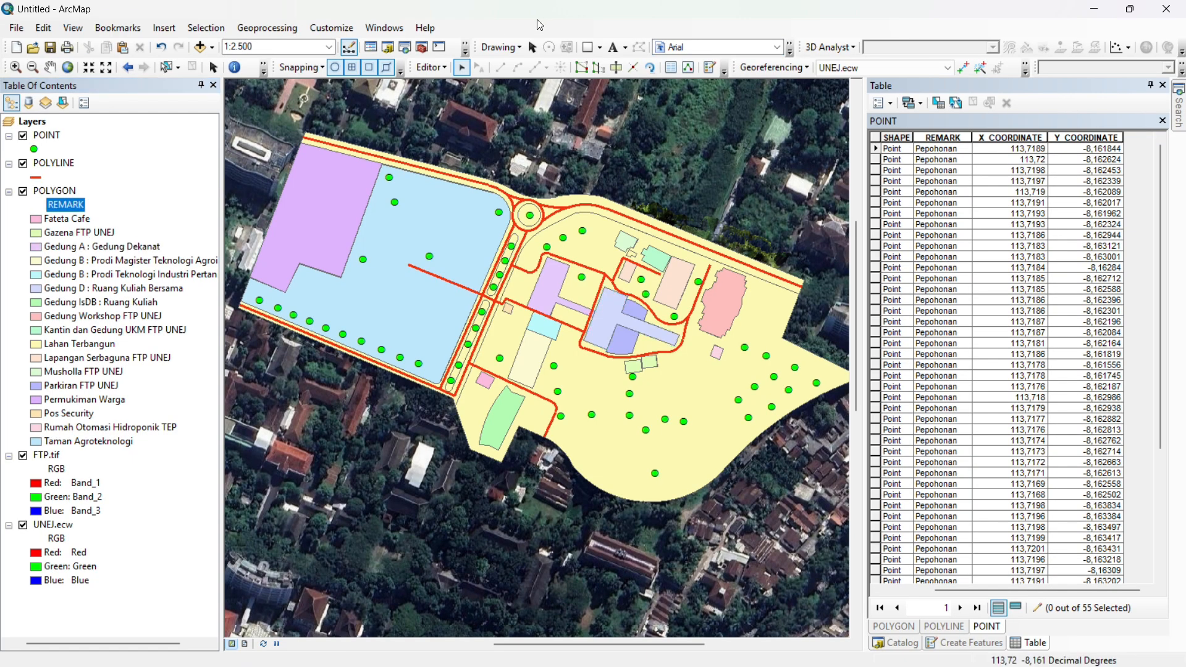